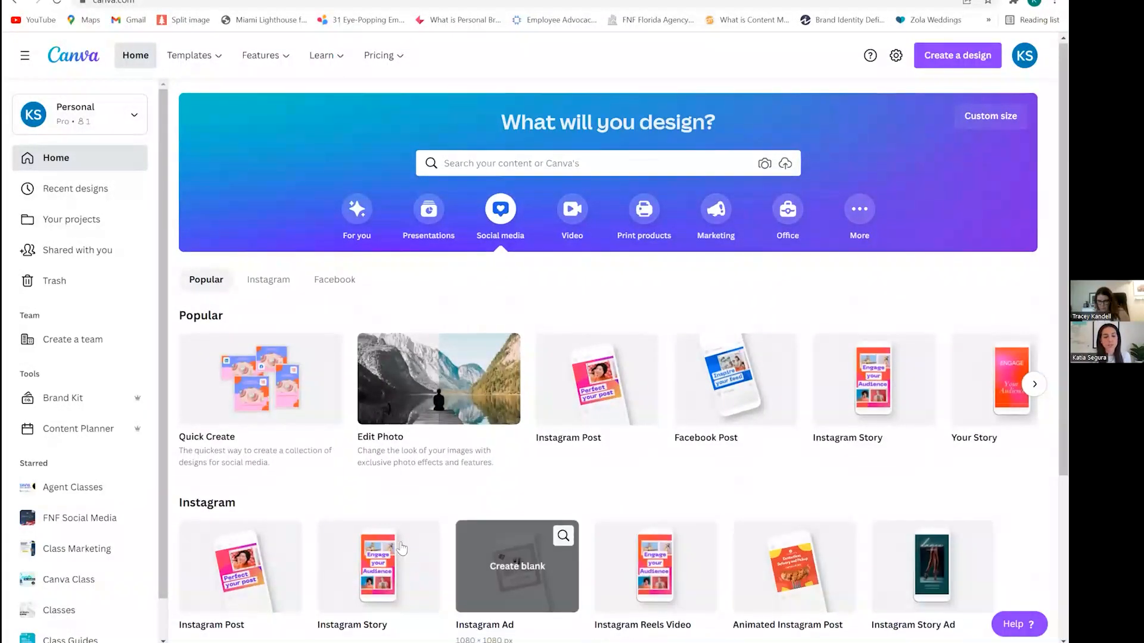
pyautogui.scroll(-1, 494, 572)
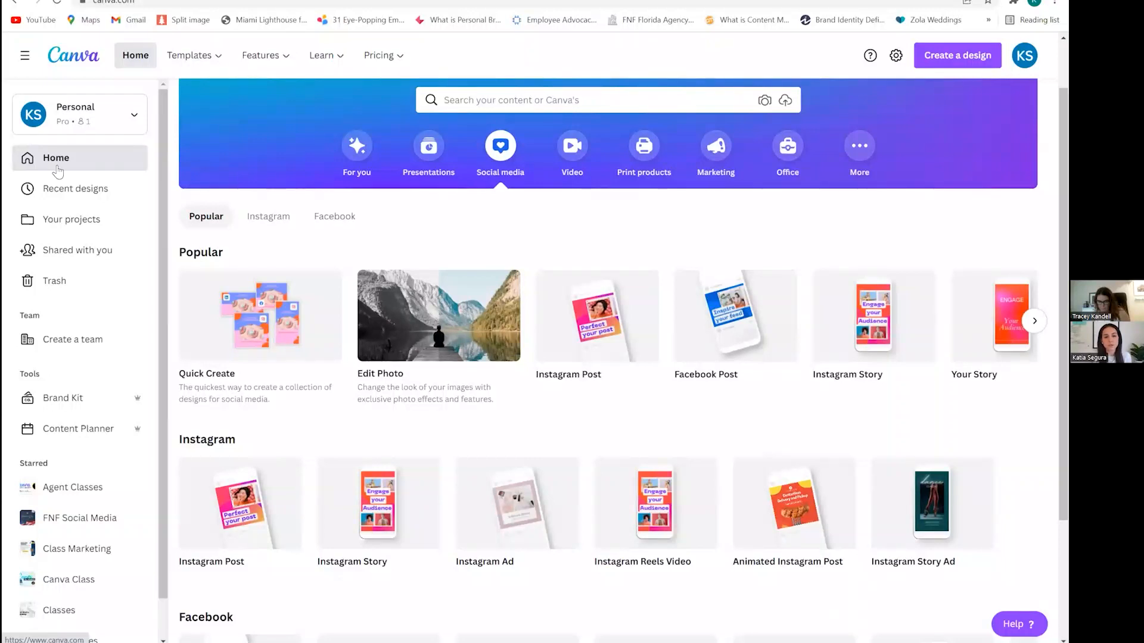
pyautogui.scroll(1, 656, 212)
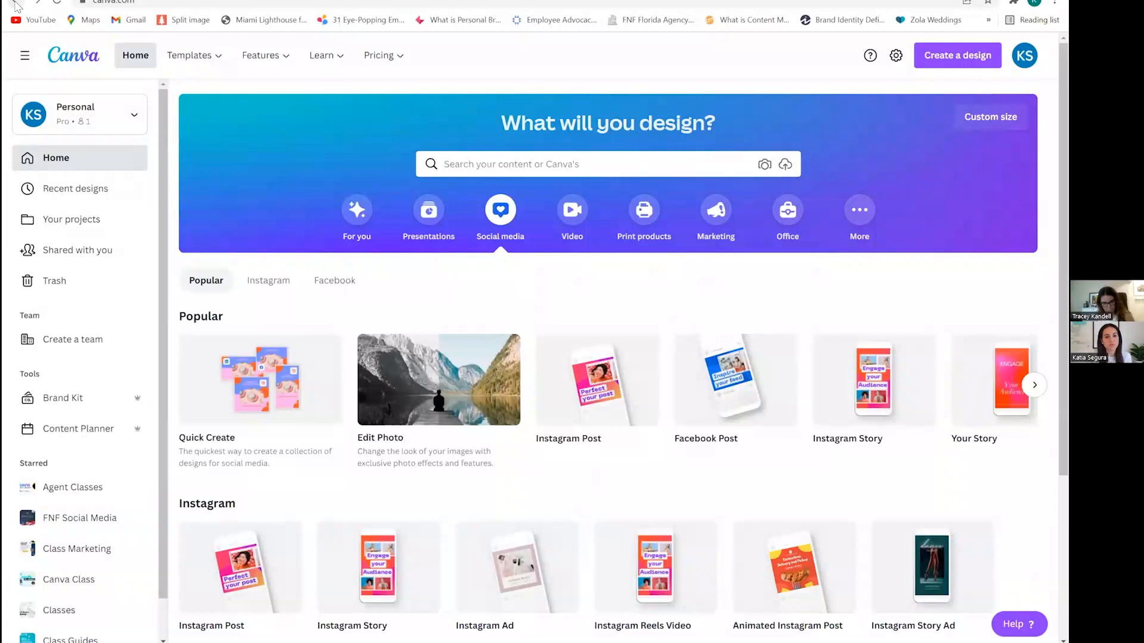
pyautogui.scroll(-1, 655, 190)
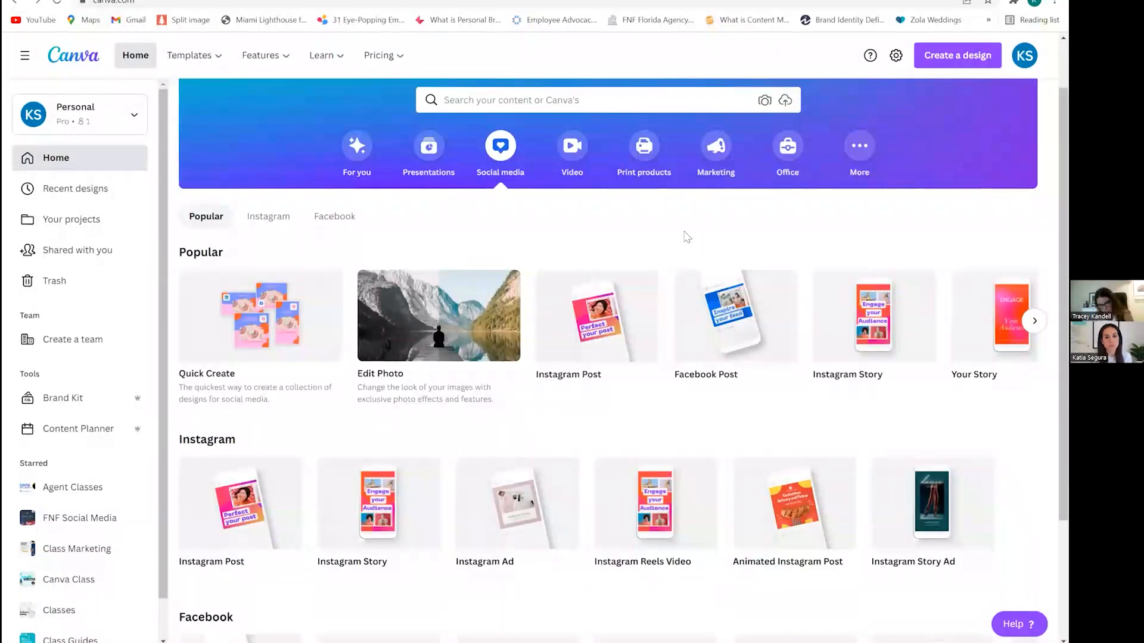
pyautogui.scroll(1, 816, 206)
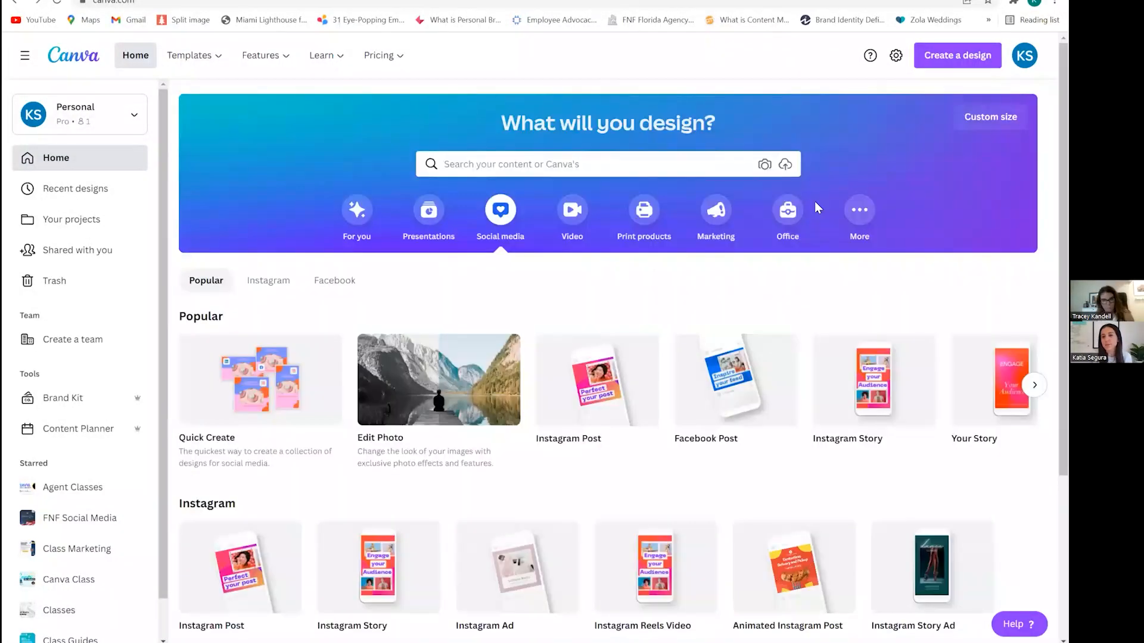
# Search the new-design formats for "linked bann", "instagram" and "facebook", one after another.
pyautogui.click(946, 62)
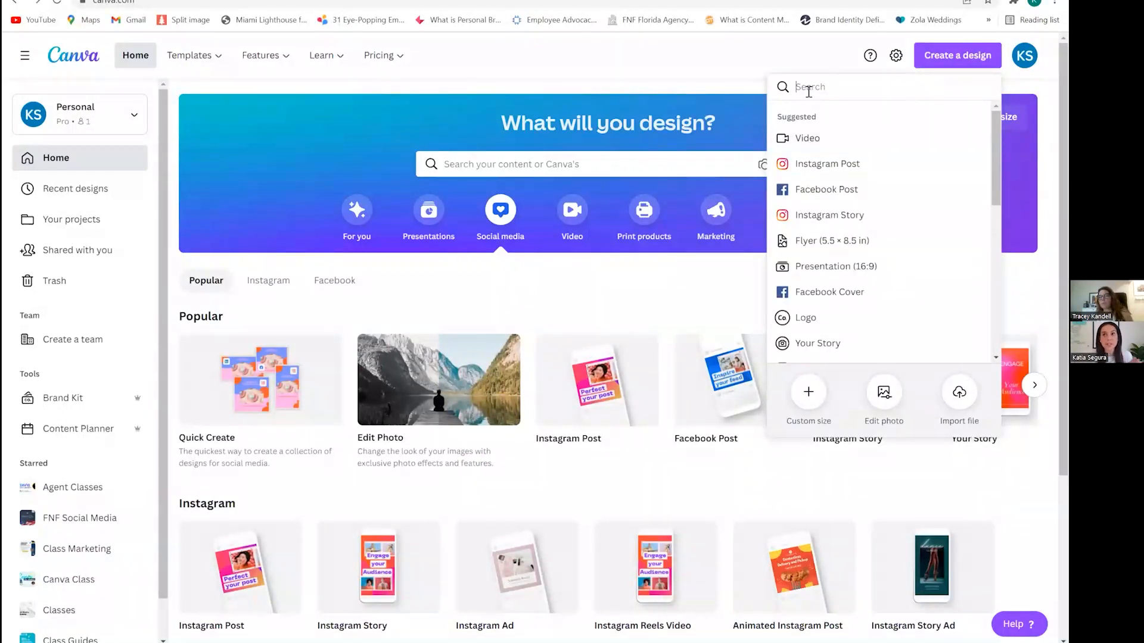
pyautogui.write('l')
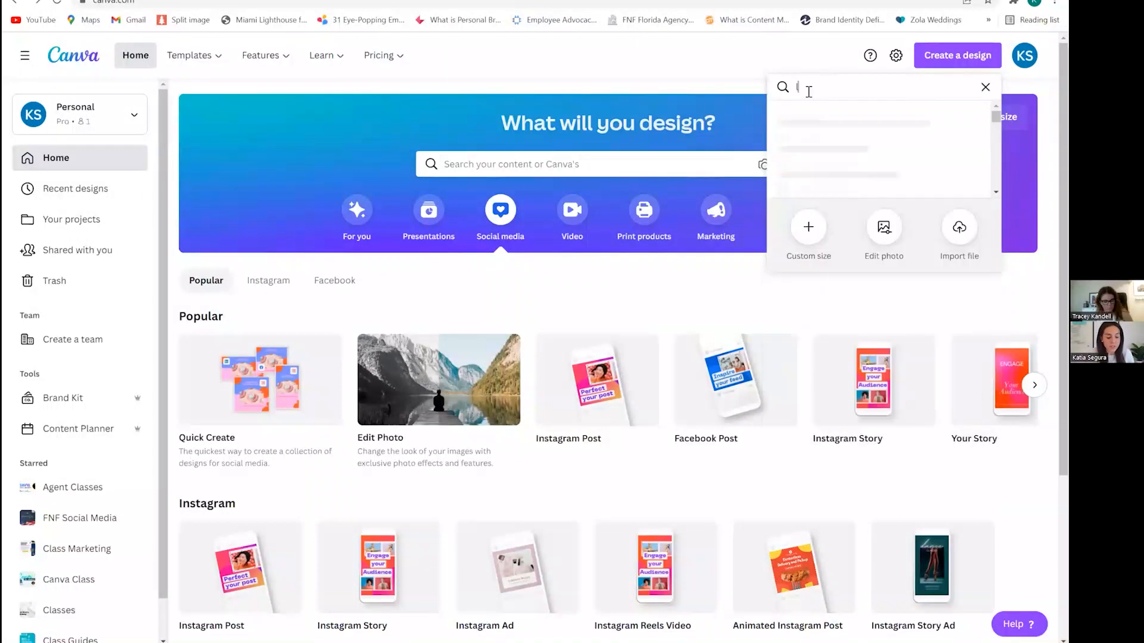
pyautogui.write('inked bann')
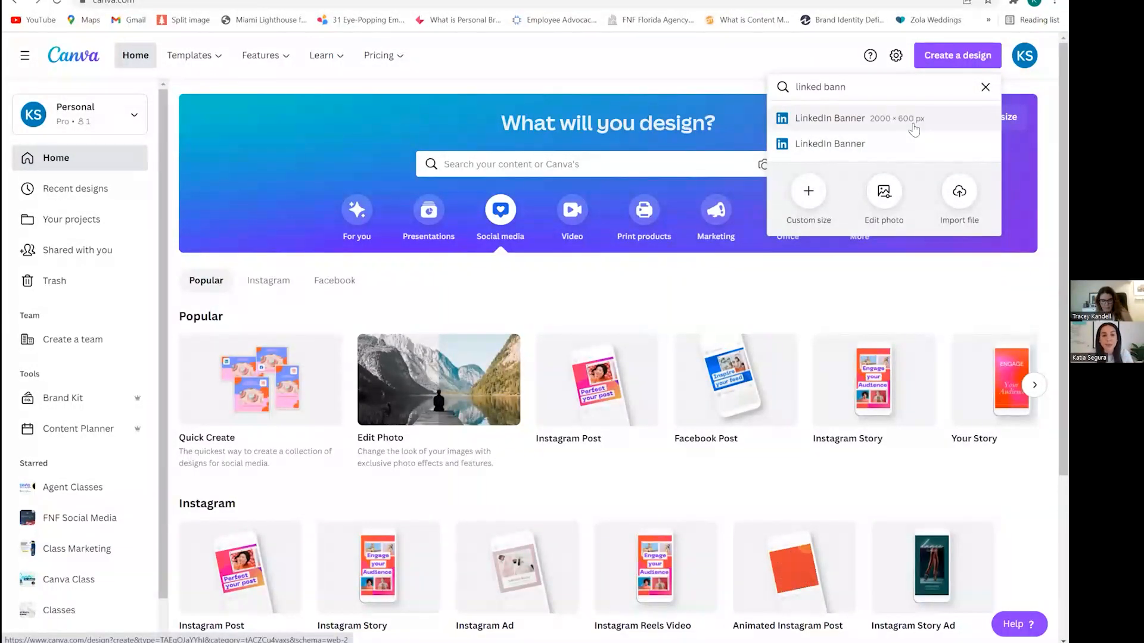
pyautogui.moveTo(860, 94); pyautogui.dragTo(796, 94)
pyautogui.write('instagram')
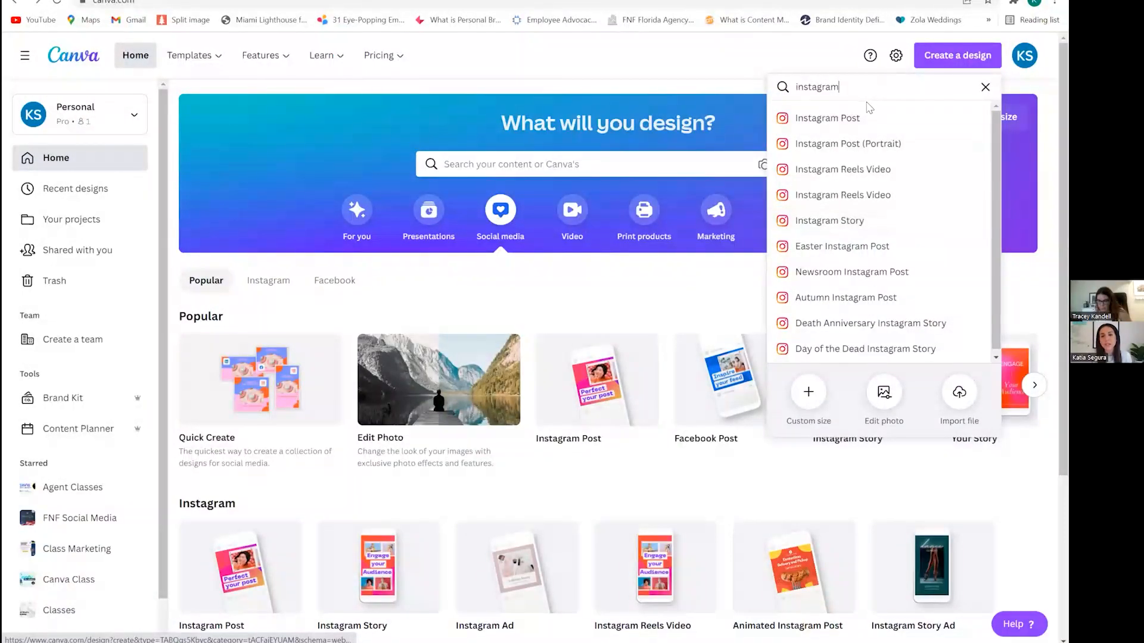
pyautogui.moveTo(846, 88); pyautogui.dragTo(785, 91)
pyautogui.write('facebook')
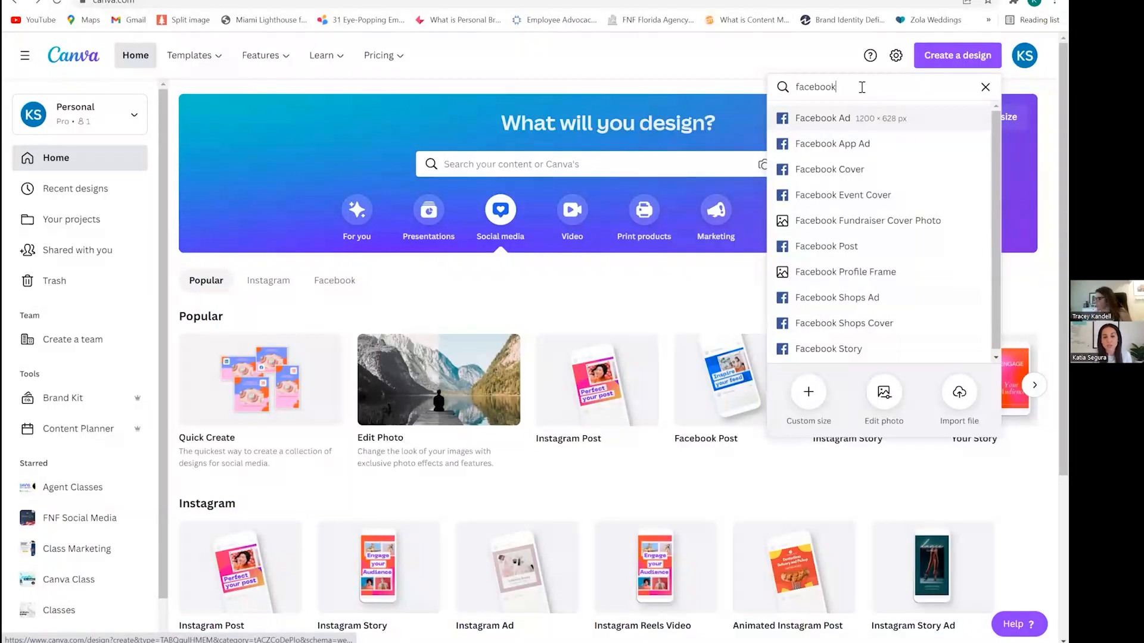
# Replace the format search with one for Instagram and create a blank Instagram Post design.
pyautogui.moveTo(860, 87); pyautogui.dragTo(789, 89)
pyautogui.press('BackSpace')
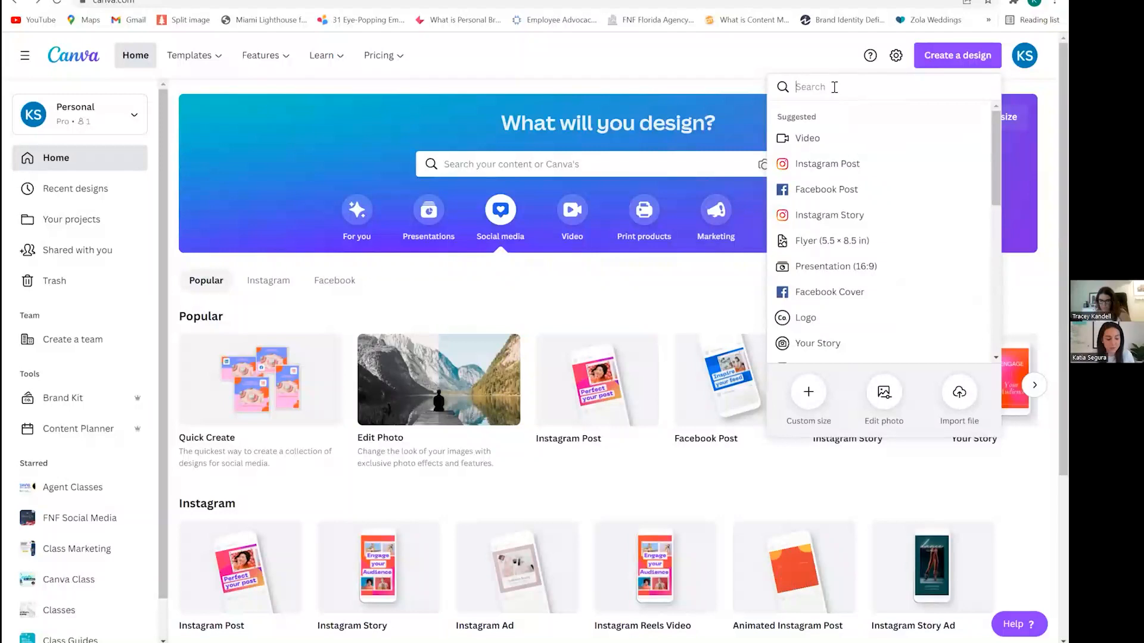
pyautogui.write('insta')
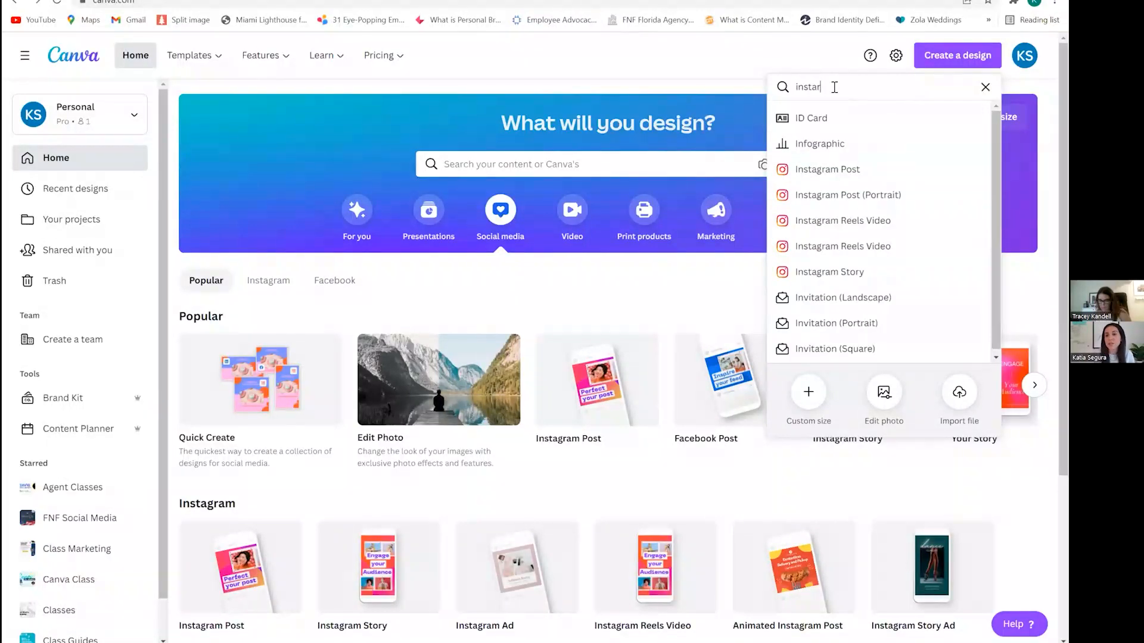
pyautogui.click(835, 117)
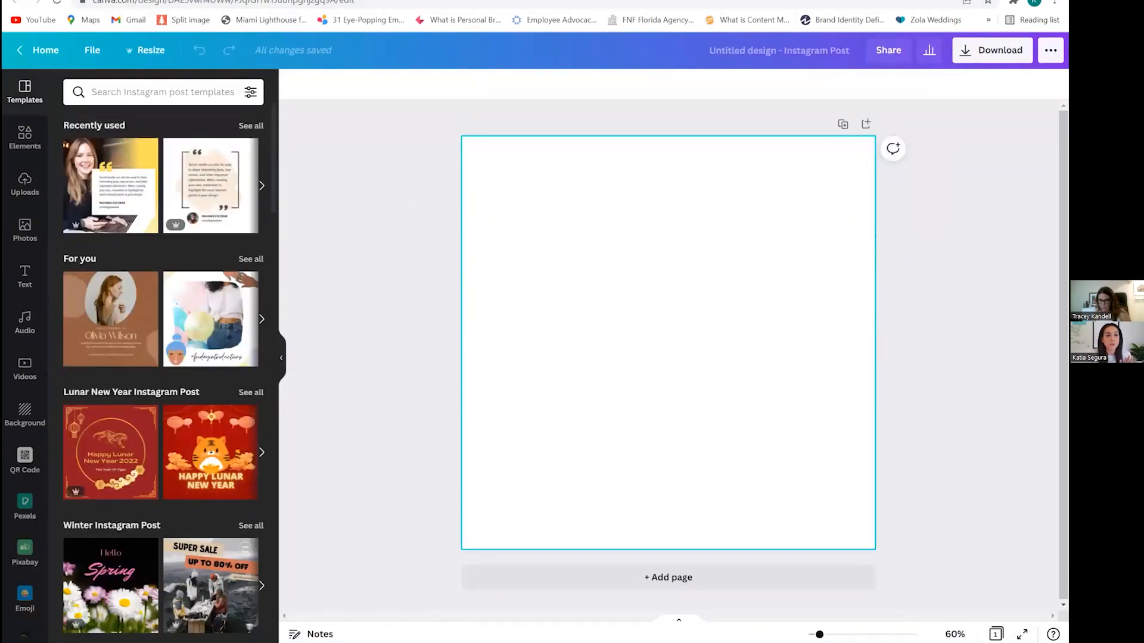
# Leave the blank post and open the Canva Basics2 design from the Canva Class folder.
pyautogui.click(14, 2)
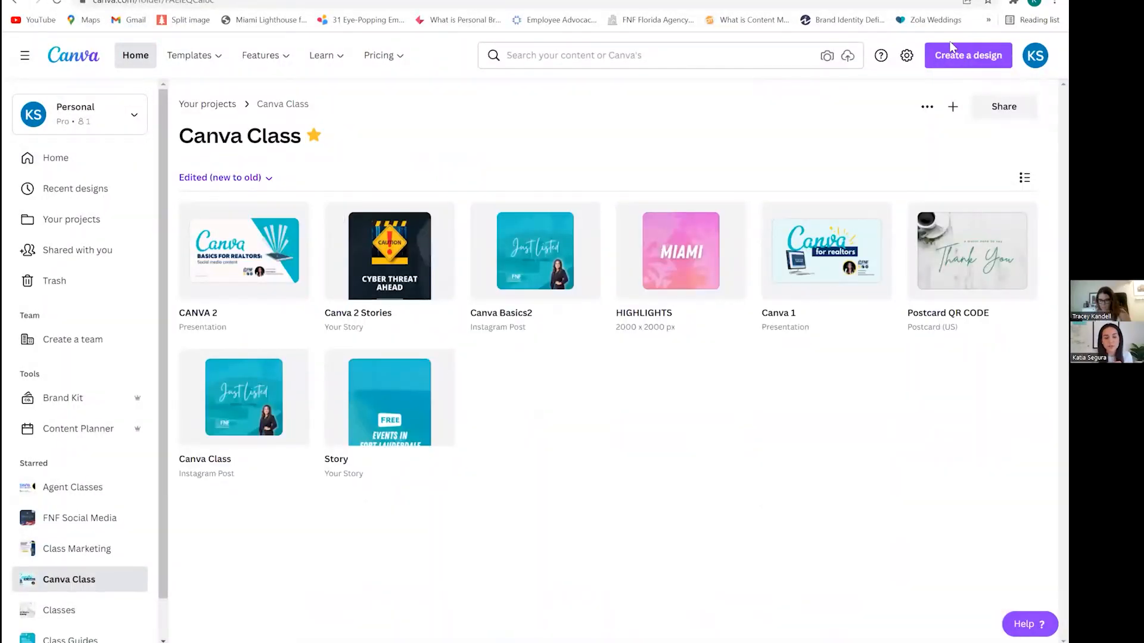
pyautogui.click(535, 250)
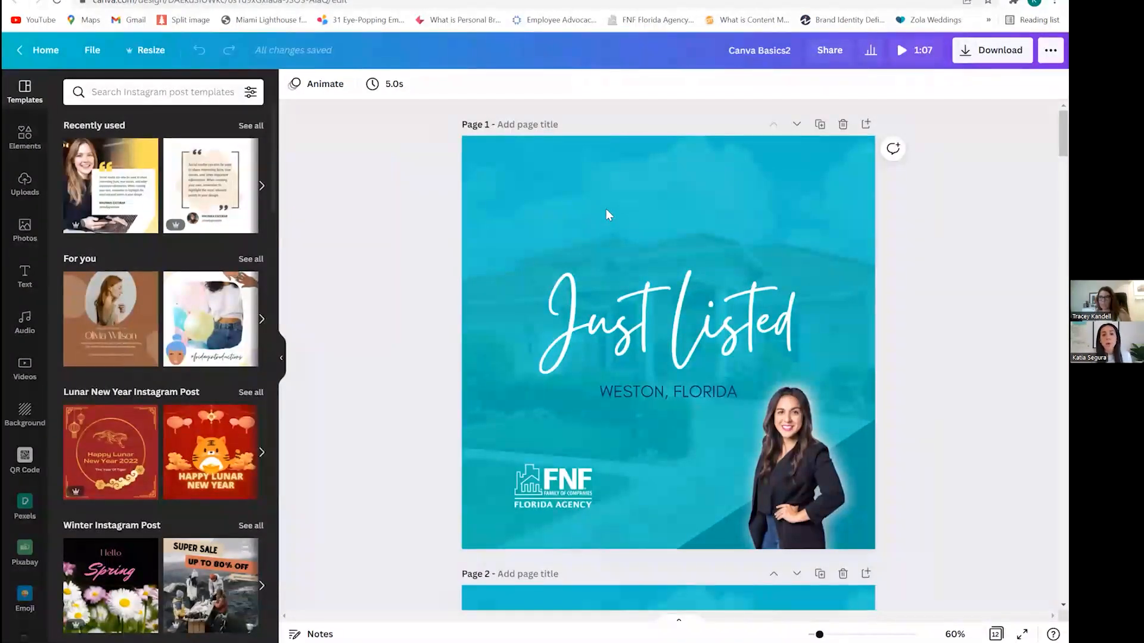
# Duplicate the Just Listed page and delete all elements and the background from the copy on page 2.
pyautogui.click(820, 125)
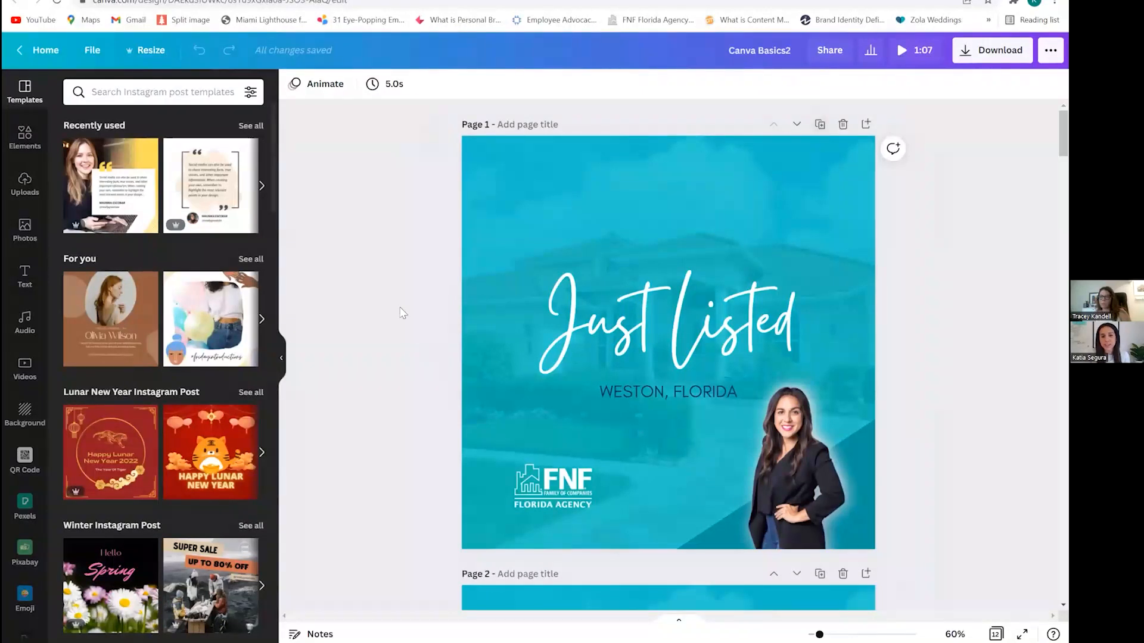
pyautogui.hotkey('ctrl', 'a')
pyautogui.press('Delete')
pyautogui.click(624, 352)
pyautogui.press('Delete')
pyautogui.press('Delete')
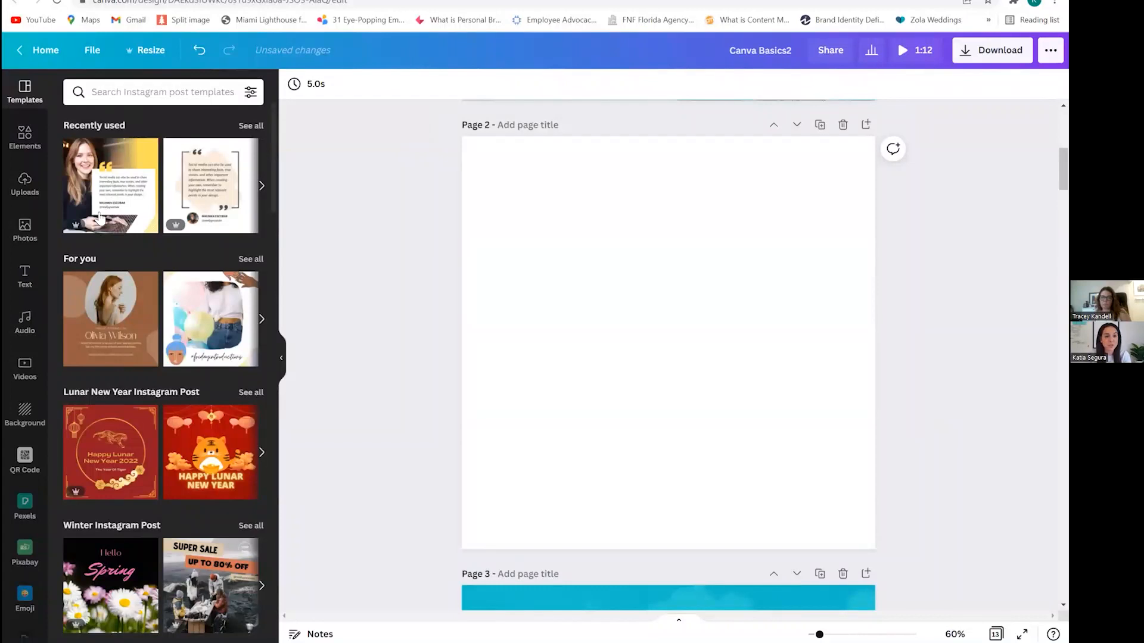
# Search the Instagram post templates for "open house" and apply the purple "Open House For Sale" template to blank page 2.
pyautogui.scroll(5, 659, 198)
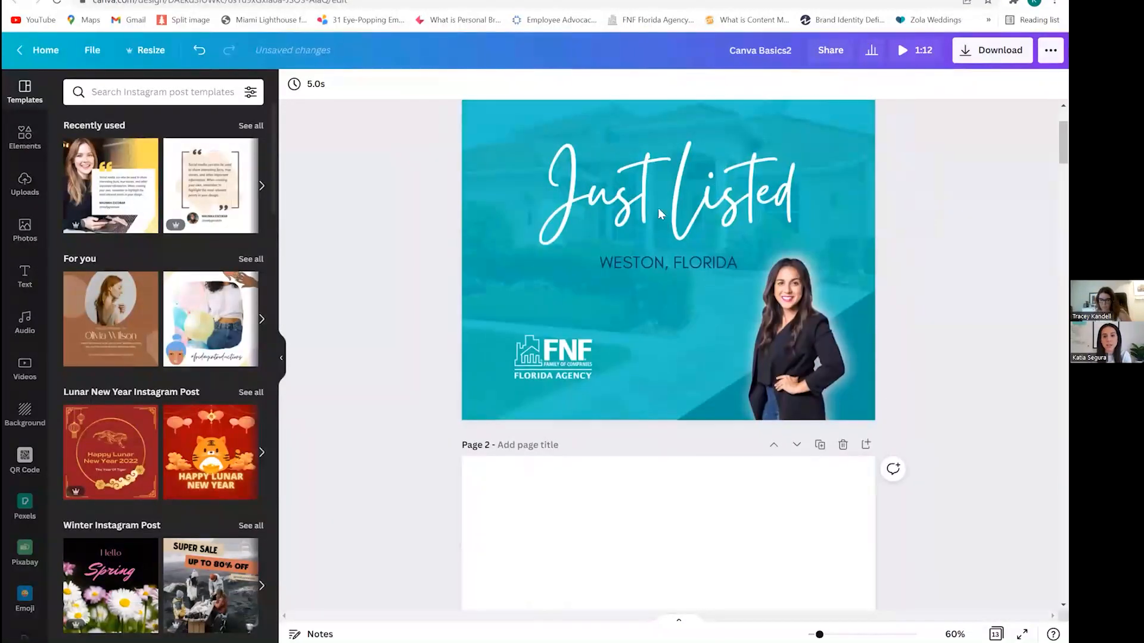
pyautogui.scroll(-3, 695, 327)
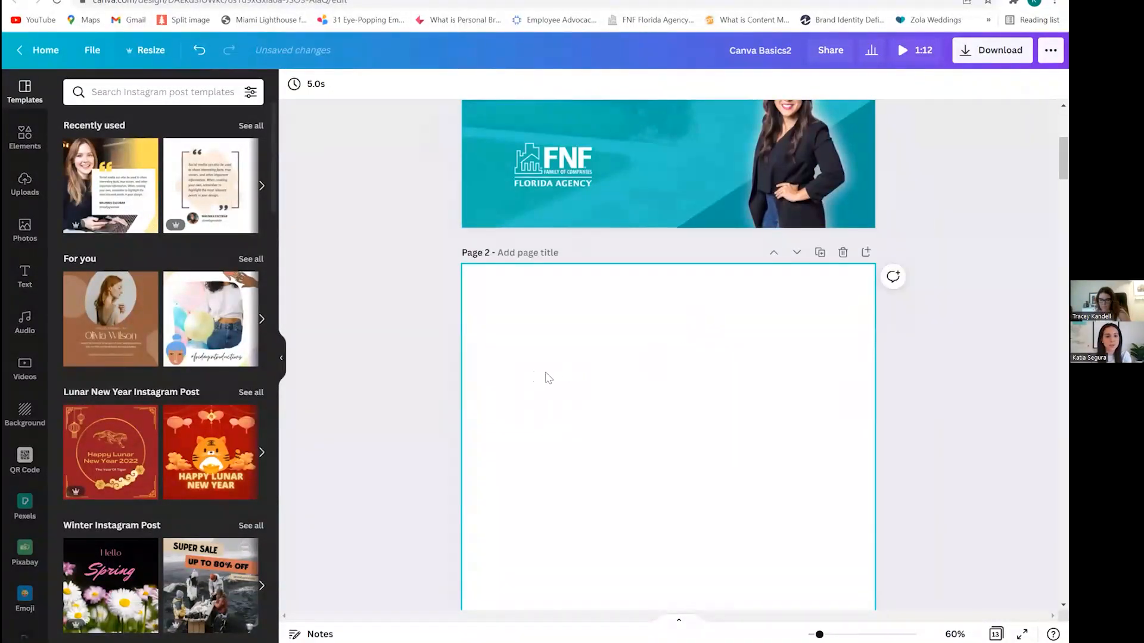
pyautogui.scroll(-3, 552, 375)
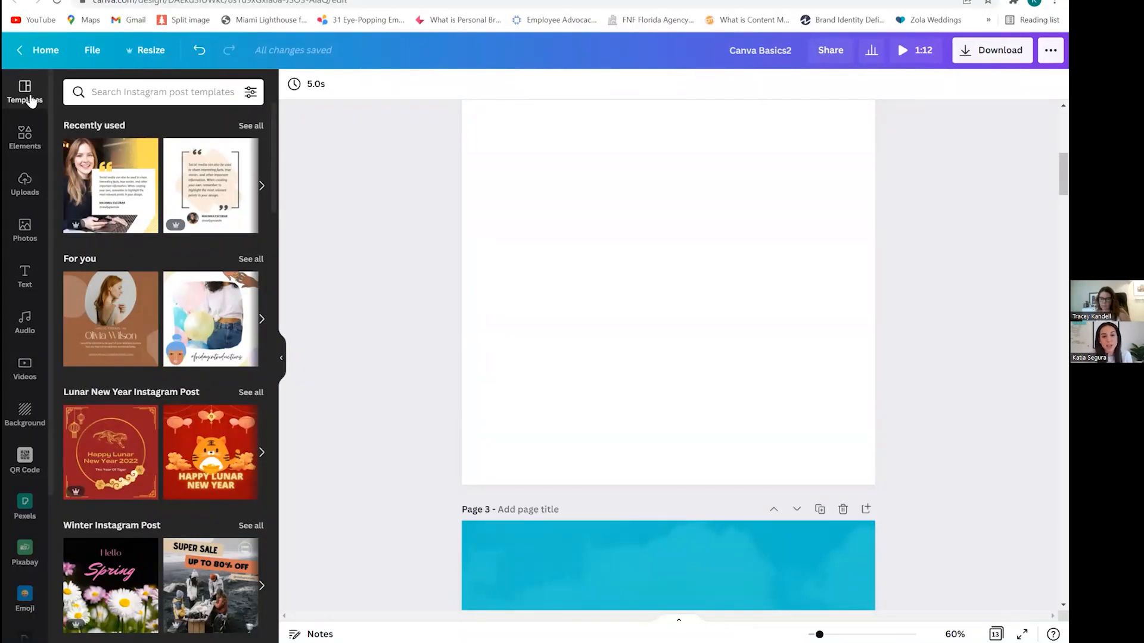
pyautogui.click(129, 94)
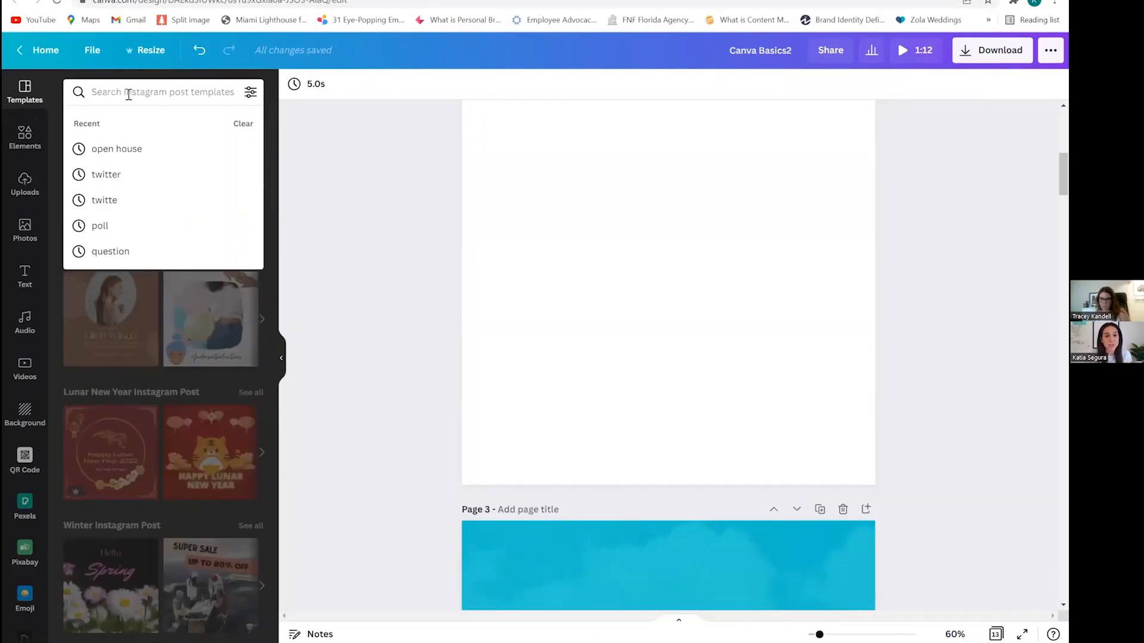
pyautogui.write('open house')
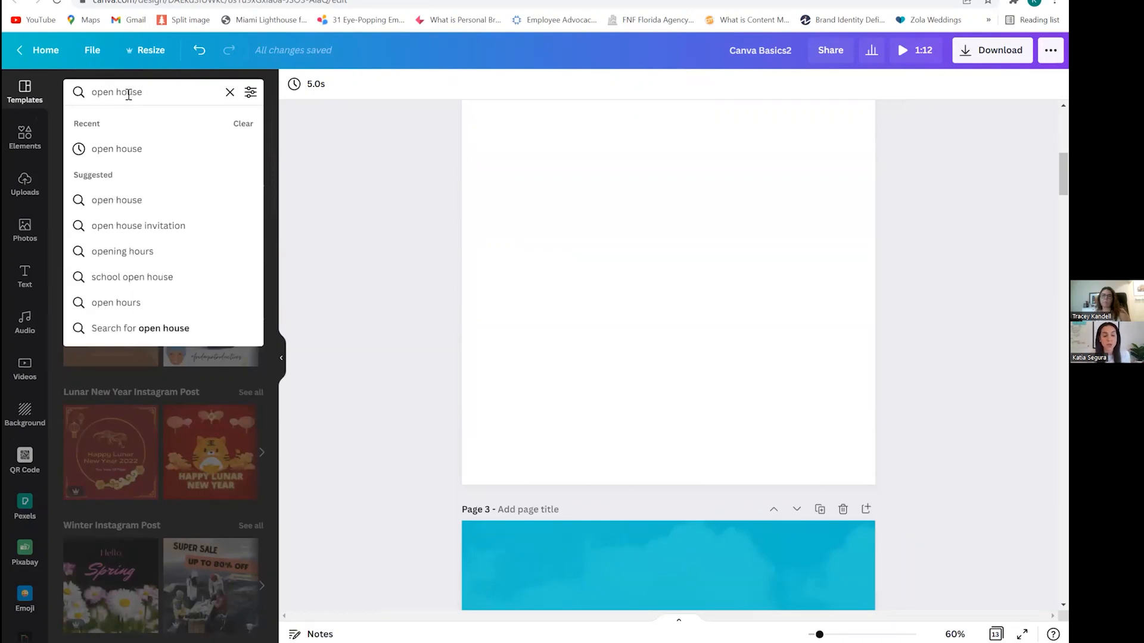
pyautogui.press('Return')
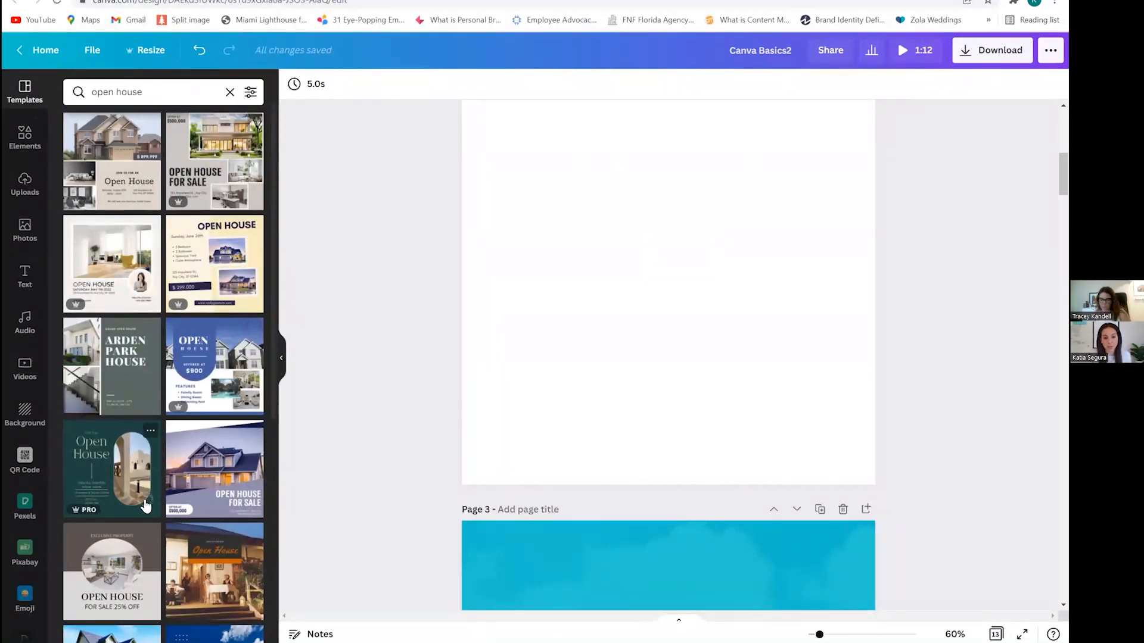
pyautogui.click(208, 477)
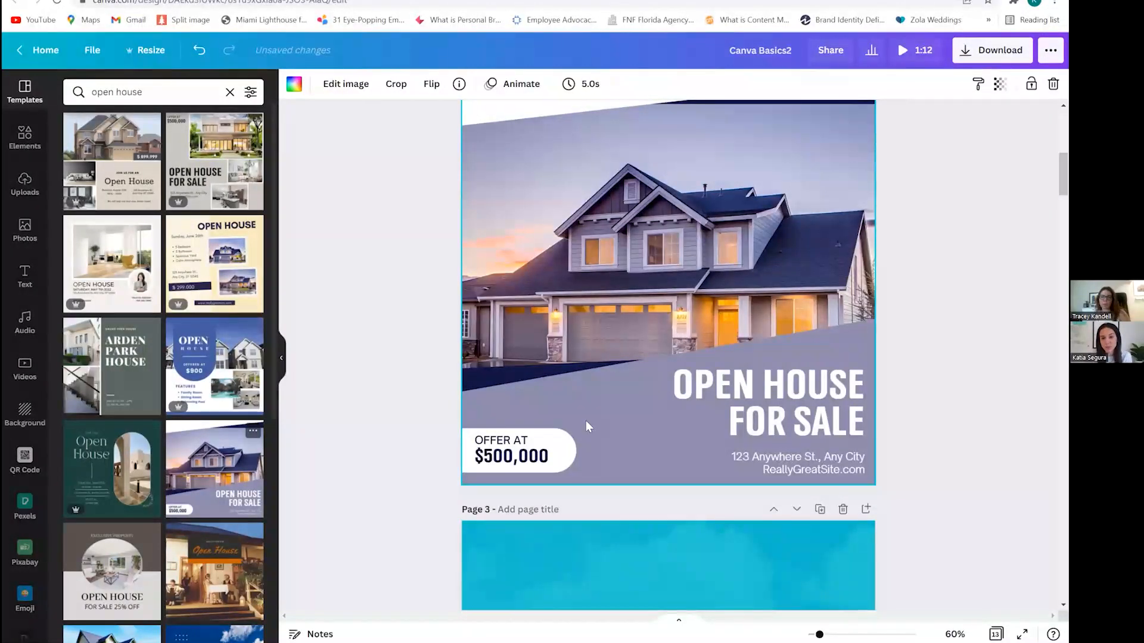
# Replace the template's house photo on page 2 with the recently used stock photo of a house with a lawn, filling the same frame.
pyautogui.scroll(5, 585, 423)
pyautogui.scroll(-5, 585, 433)
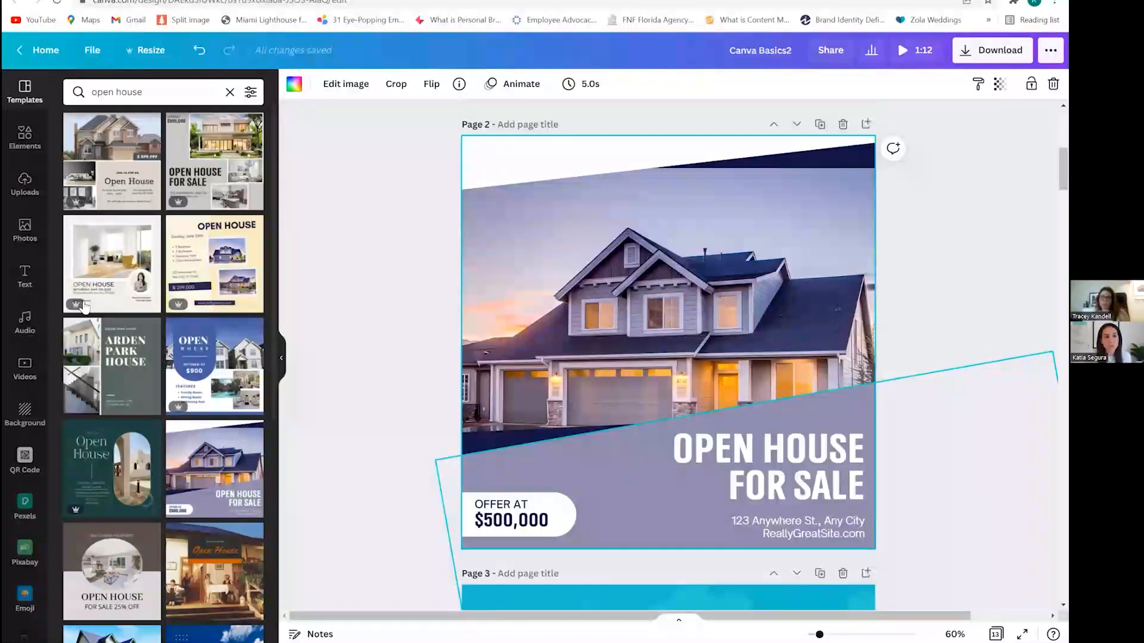
pyautogui.click(25, 229)
pyautogui.click(179, 90)
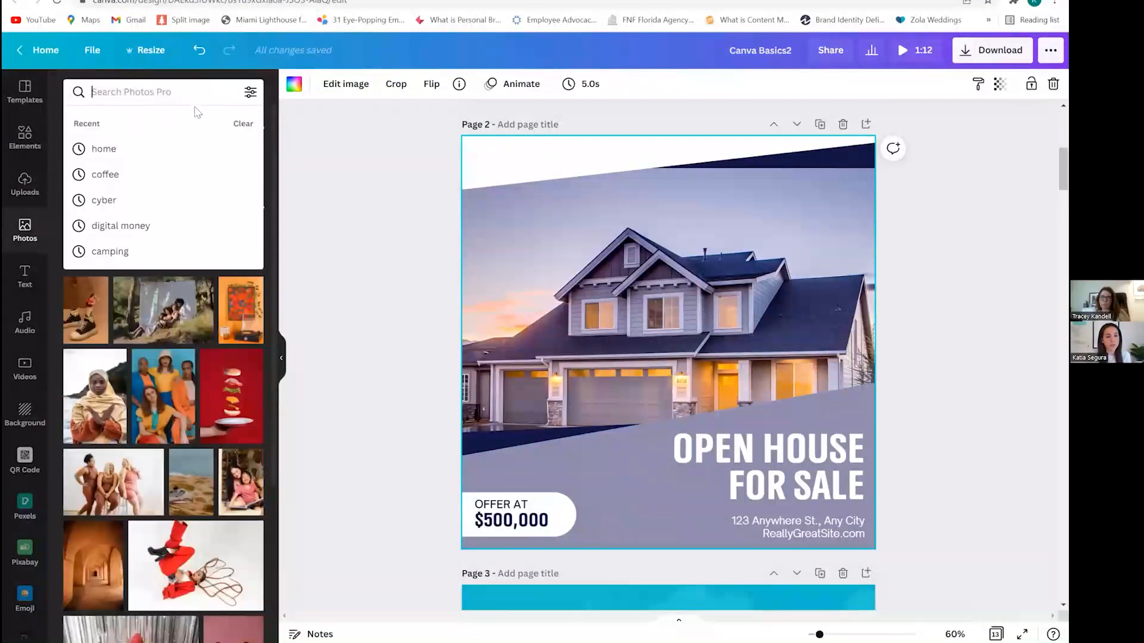
pyautogui.click(216, 184)
pyautogui.moveTo(119, 205); pyautogui.dragTo(483, 287)
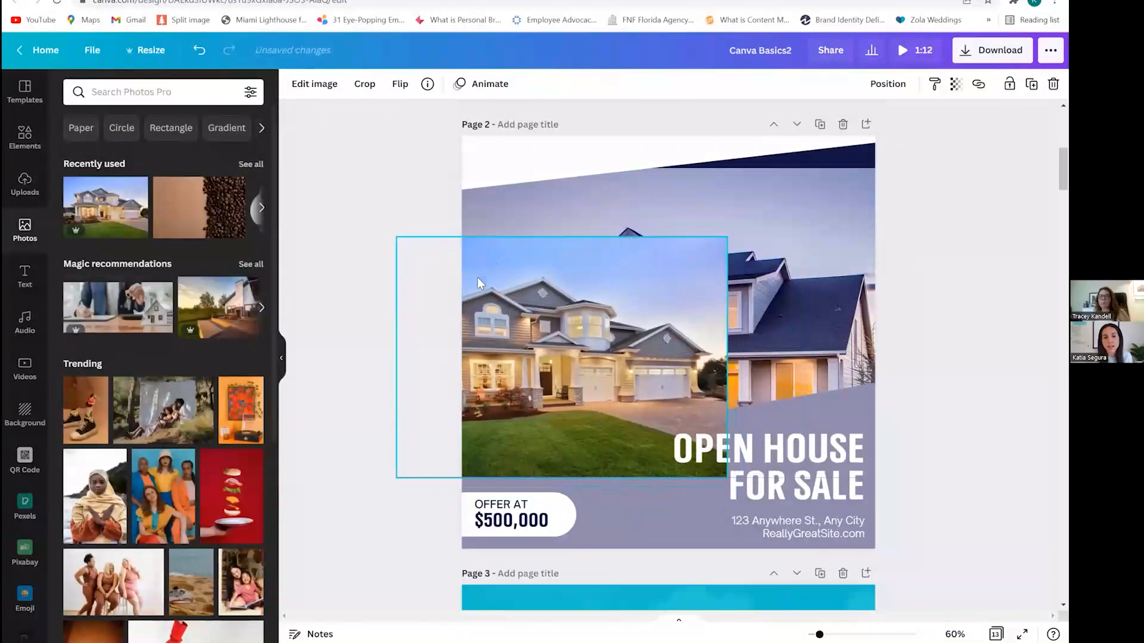
pyautogui.press('Delete')
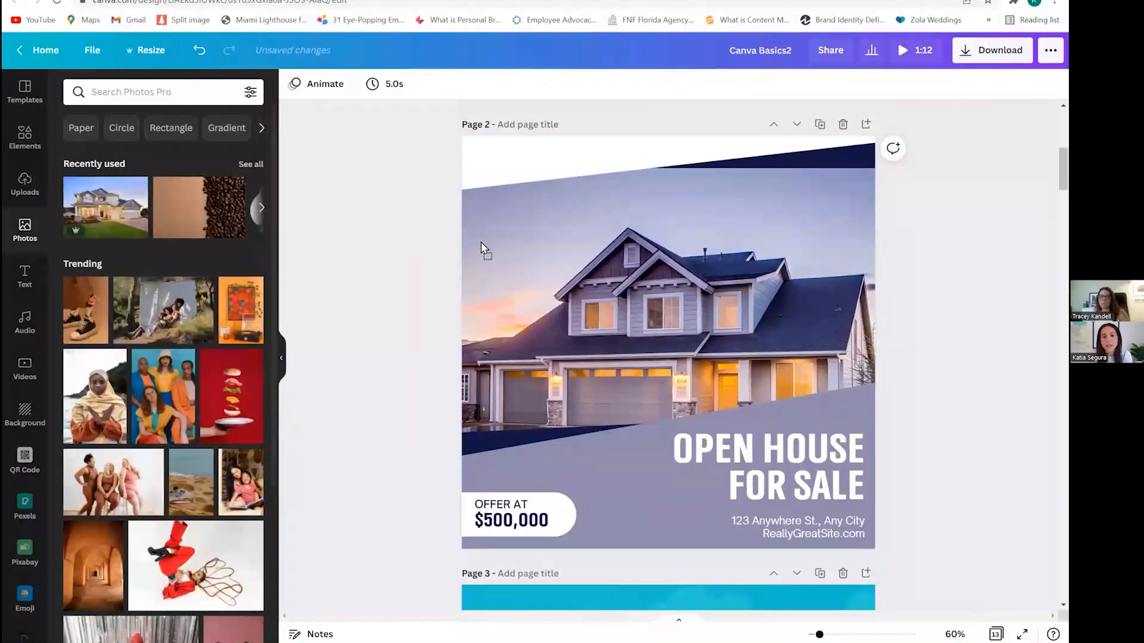
pyautogui.moveTo(481, 247); pyautogui.dragTo(483, 249)
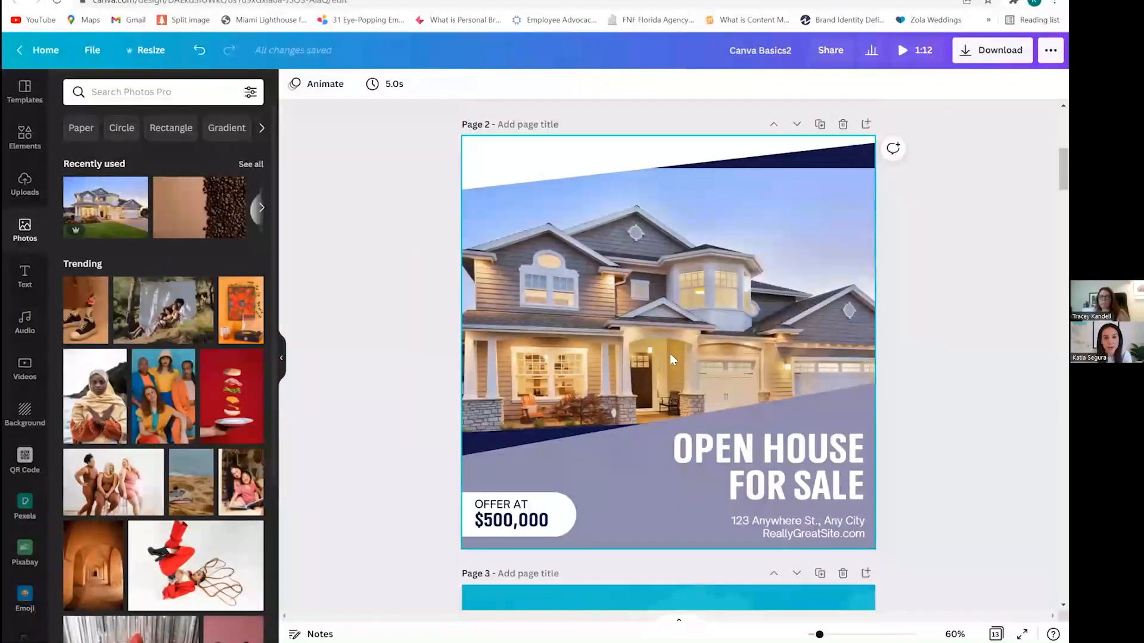
# Change the "OPEN HOUSE" headline line on page 2 to "JUST LISTED".
pyautogui.scroll(-3, 721, 369)
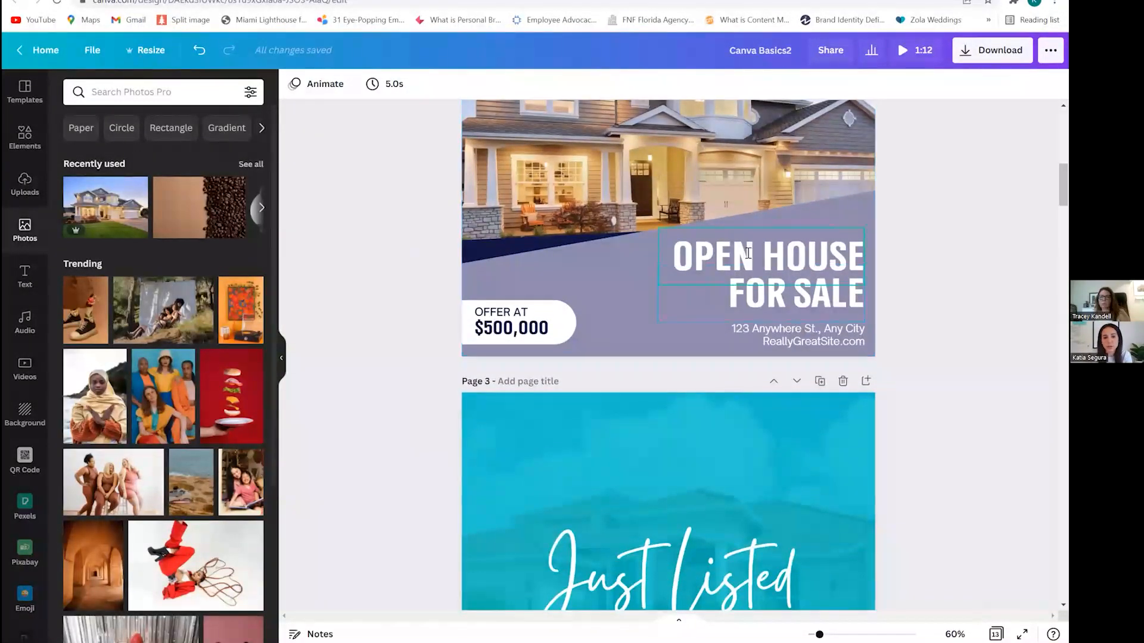
pyautogui.doubleClick(809, 266)
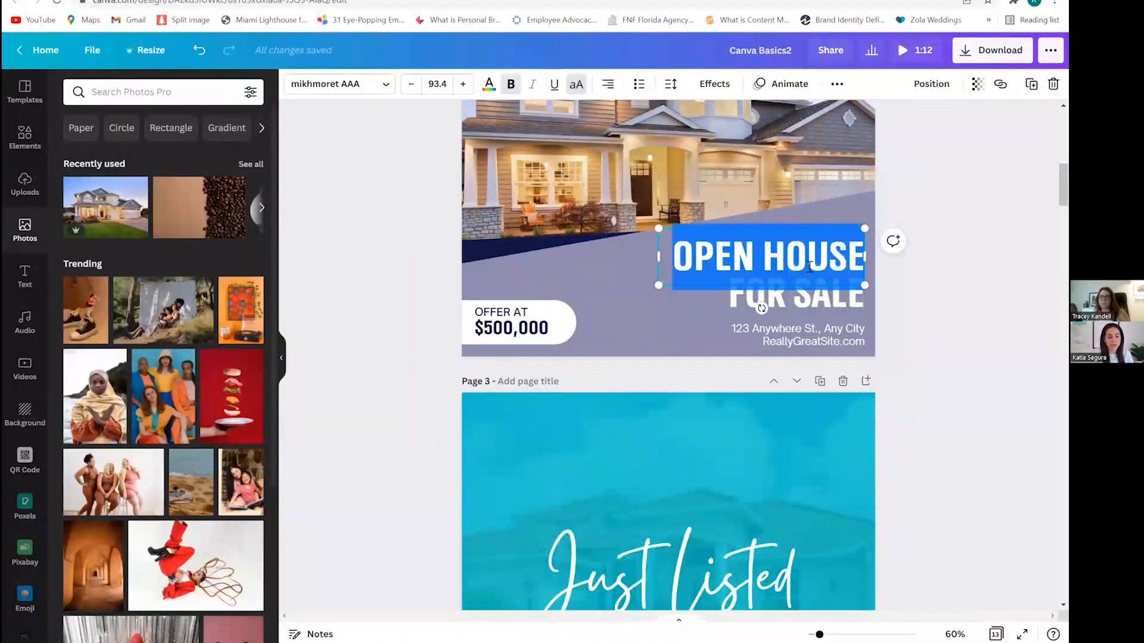
pyautogui.write('JUST LISTED')
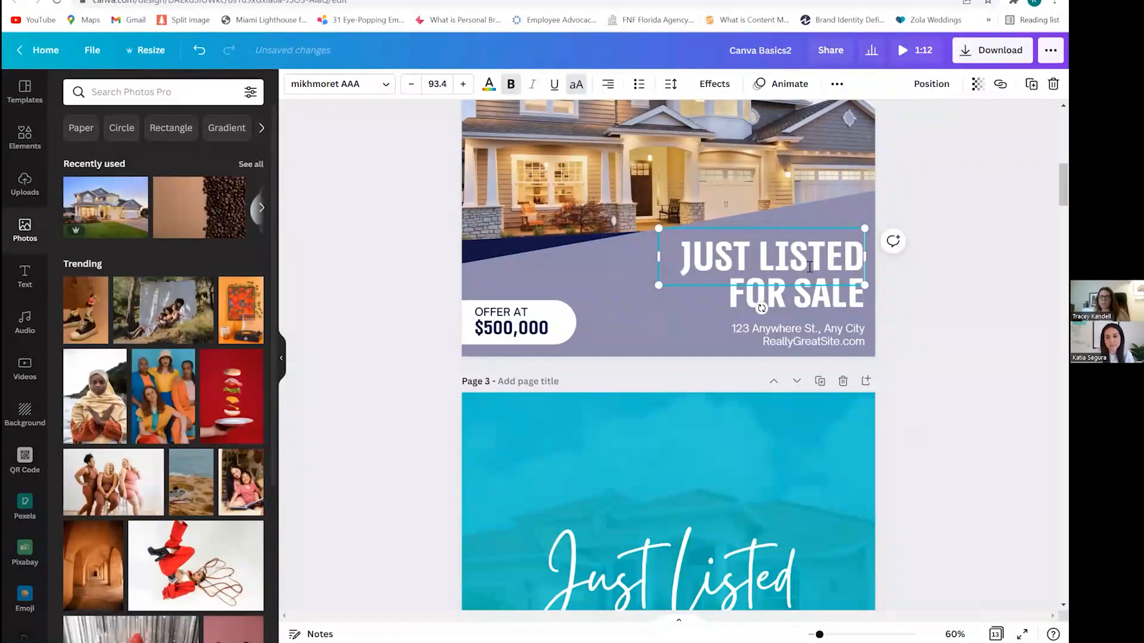
pyautogui.click(781, 334)
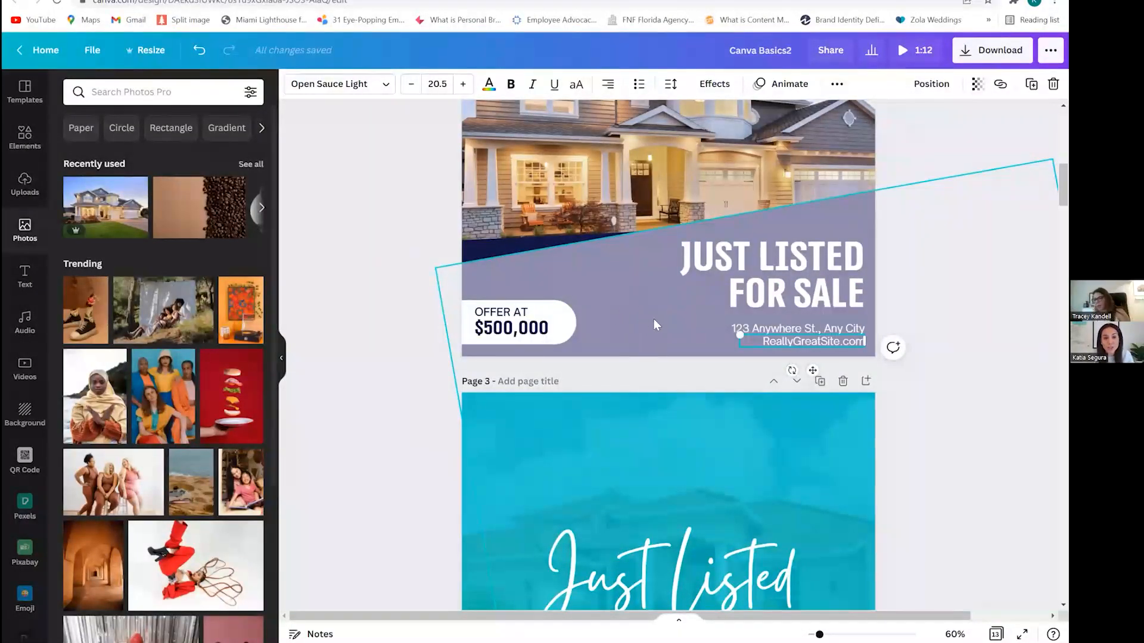
# Recolor the light purple panel behind the headline on page 2 with the brand kit's dark blue #073261.
pyautogui.scroll(3, 653, 319)
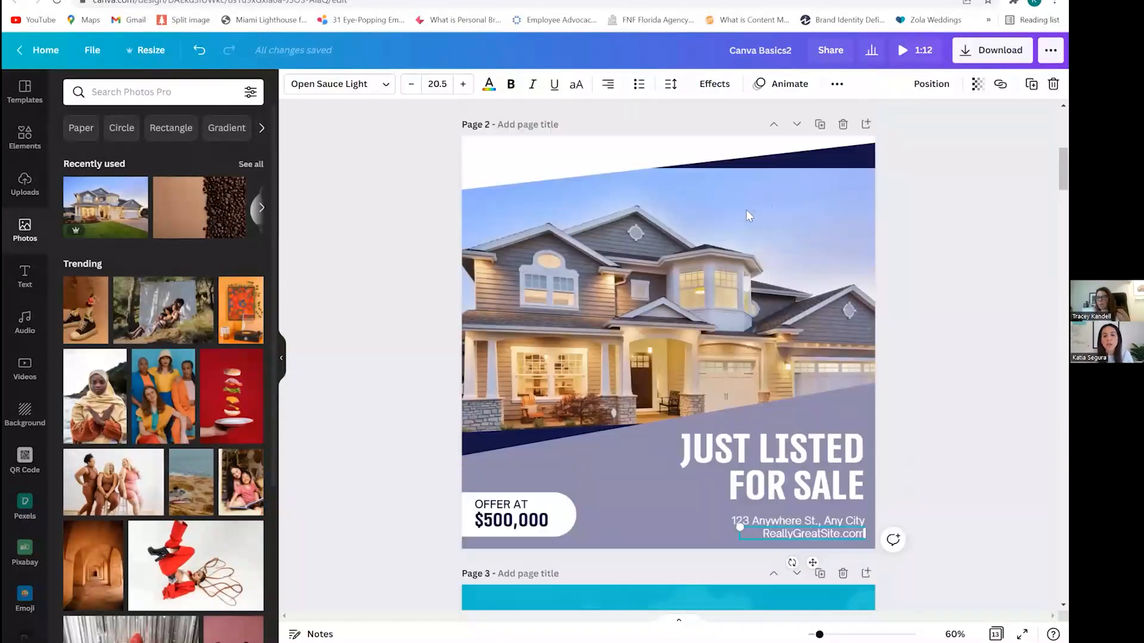
pyautogui.click(842, 160)
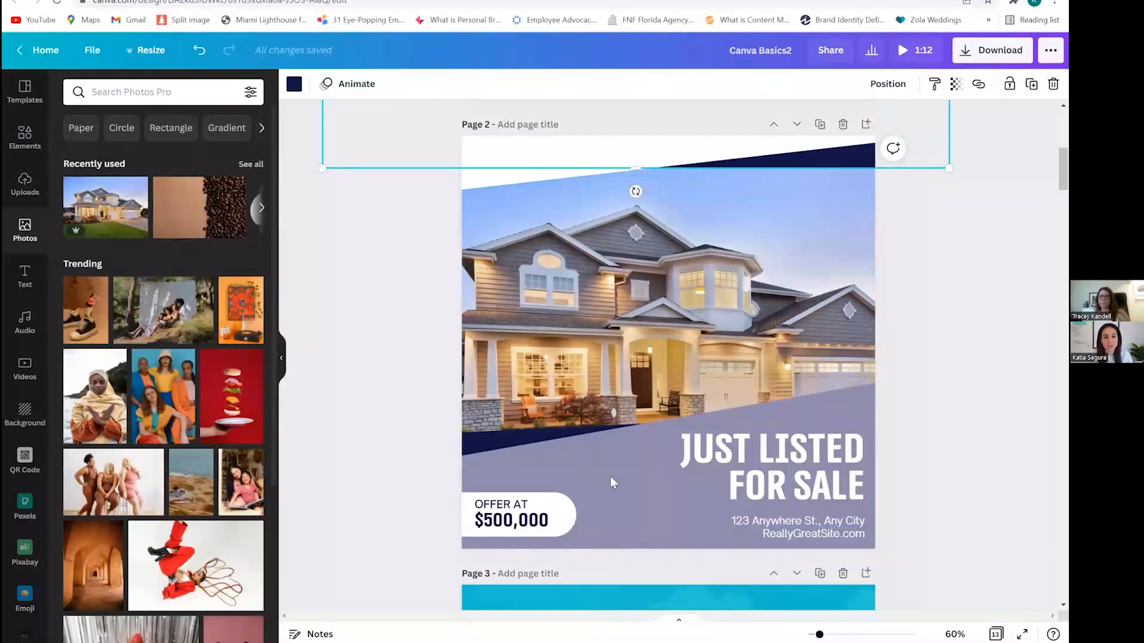
pyautogui.click(560, 476)
pyautogui.click(291, 85)
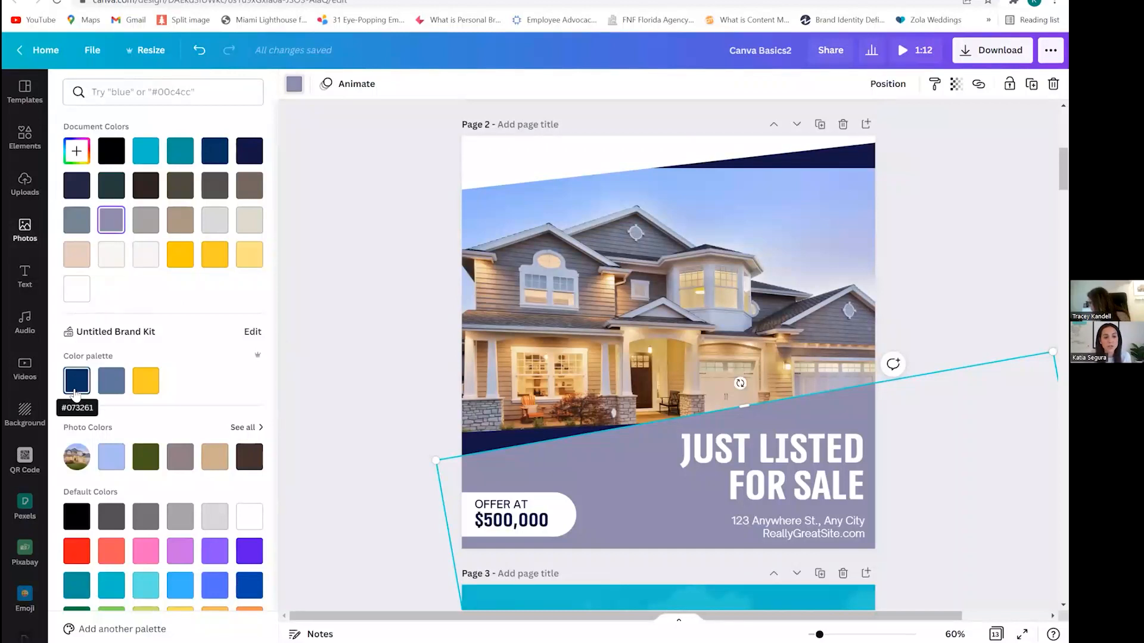
pyautogui.click(75, 392)
# Change the "$500,000" price text on page 2 to the turquoise document color.
pyautogui.click(545, 521)
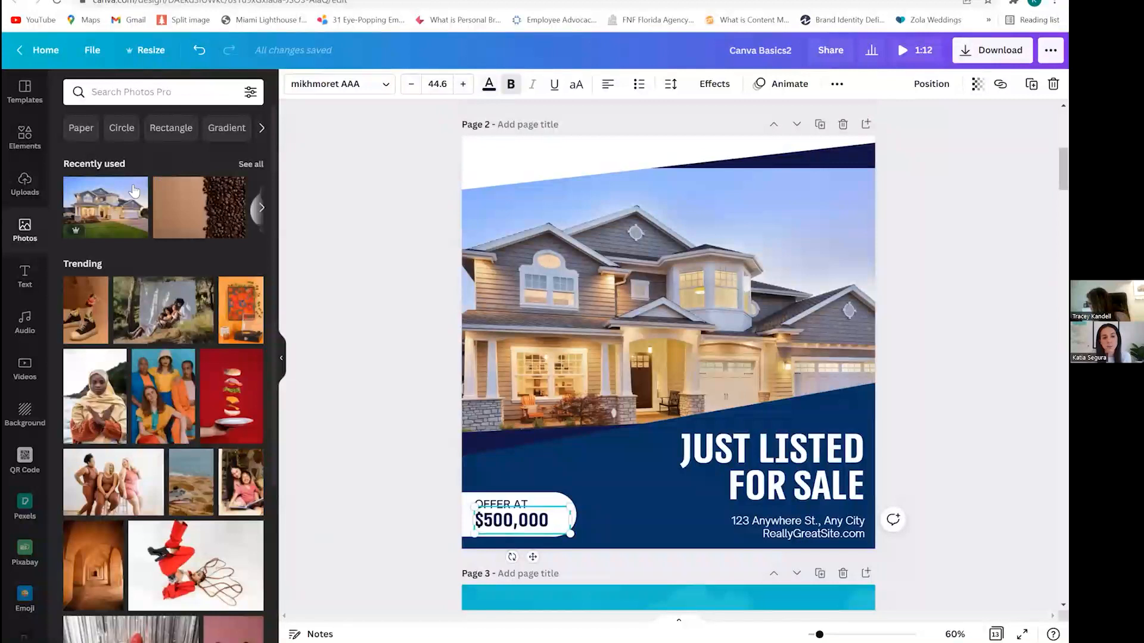
pyautogui.click(488, 83)
pyautogui.click(145, 152)
pyautogui.click(488, 84)
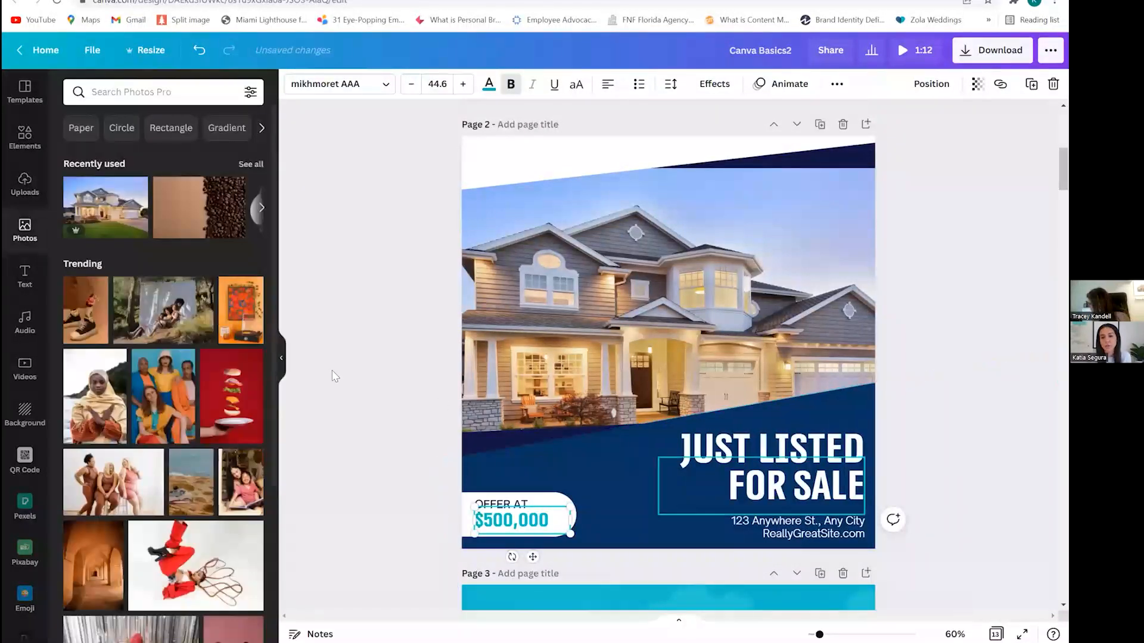
pyautogui.click(358, 379)
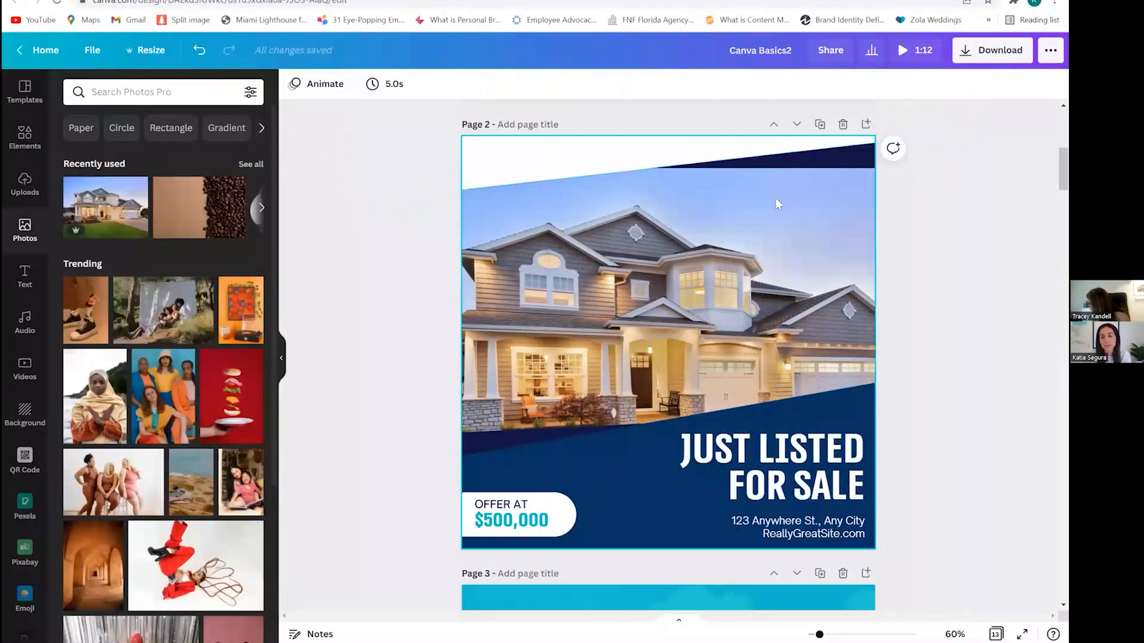
# Search the stock photos for "just listed".
pyautogui.scroll(3, 784, 238)
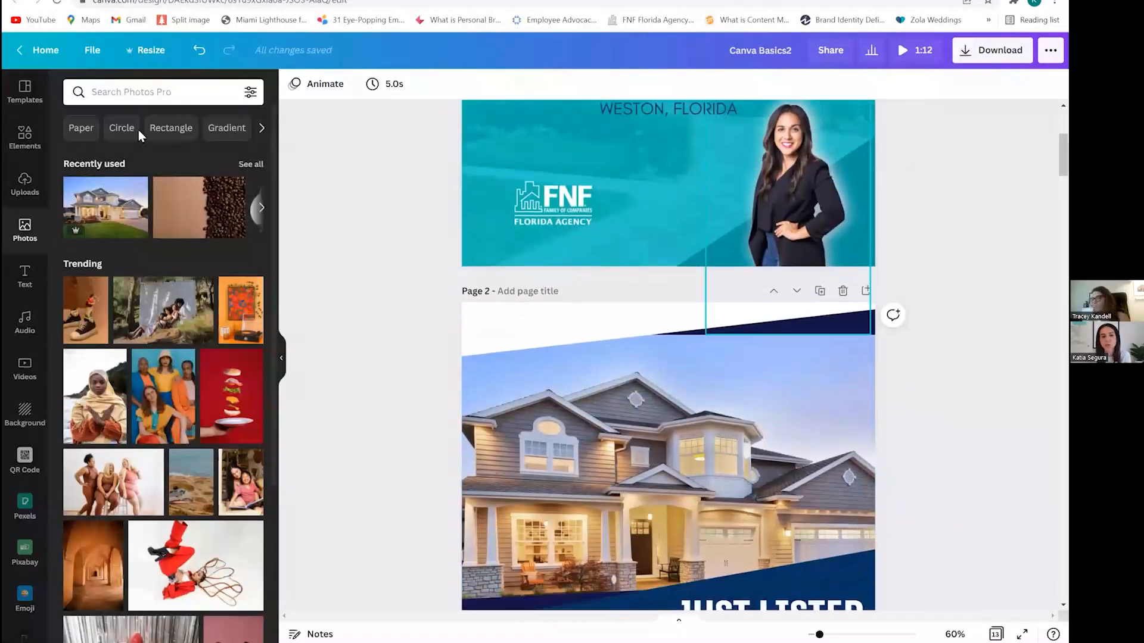
pyautogui.click(139, 96)
pyautogui.write('just listed')
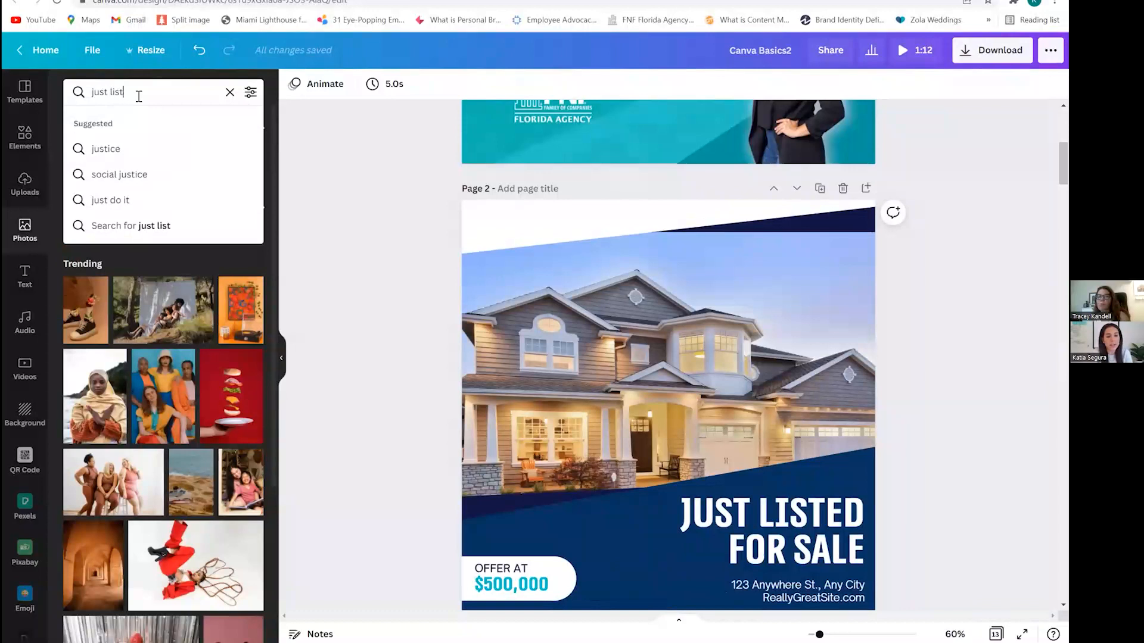
pyautogui.press('Return')
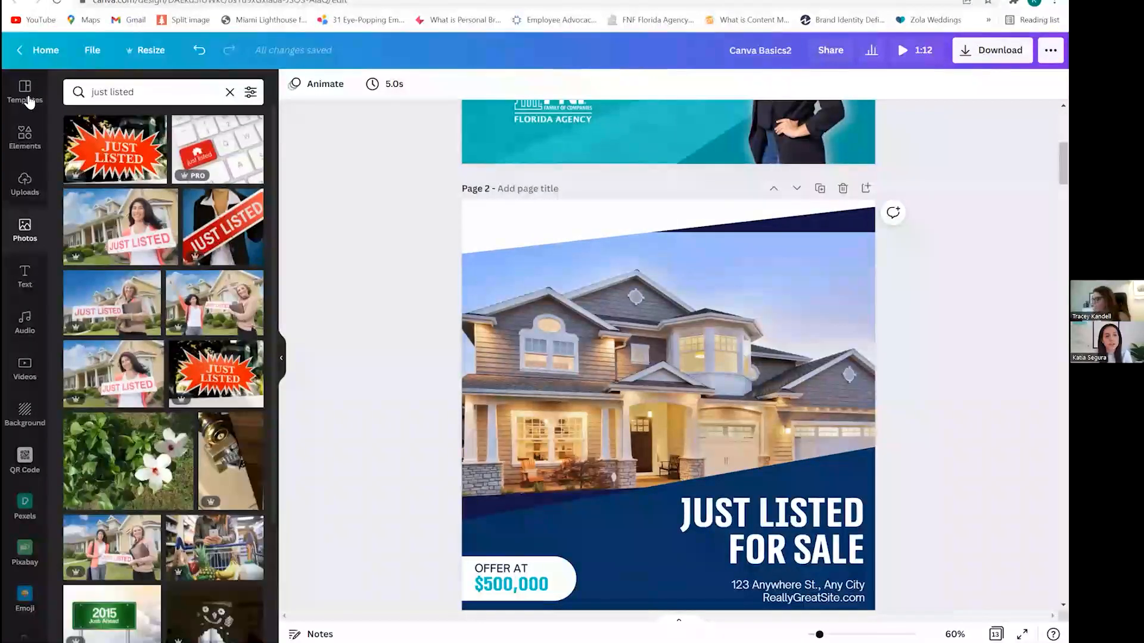
# Replace the "open house" template search with a search for "just listed" templates.
pyautogui.click(24, 92)
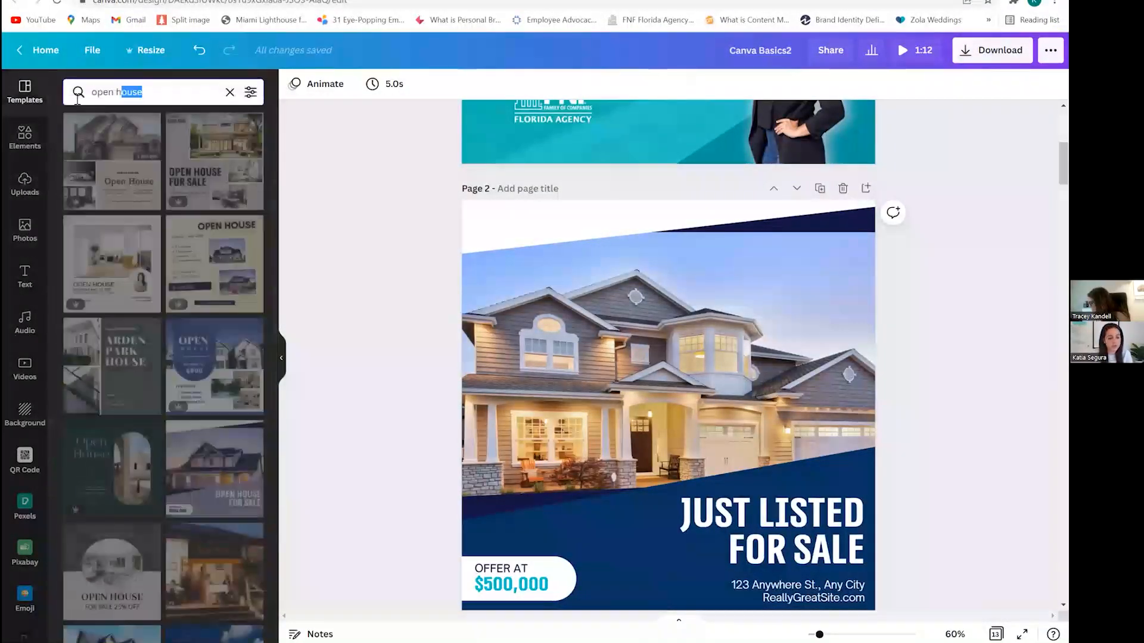
pyautogui.write('just listed')
pyautogui.press('Return')
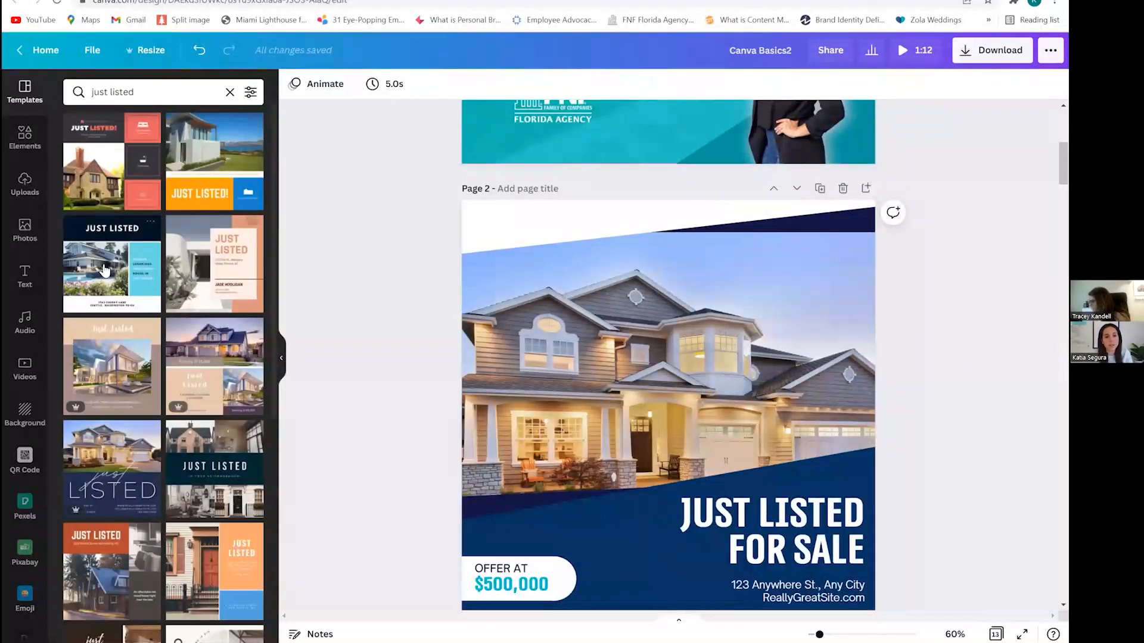
# Delete the customized open house page 2 and duplicate the Just Listed design on page 1.
pyautogui.moveTo(122, 221); pyautogui.dragTo(775, 226)
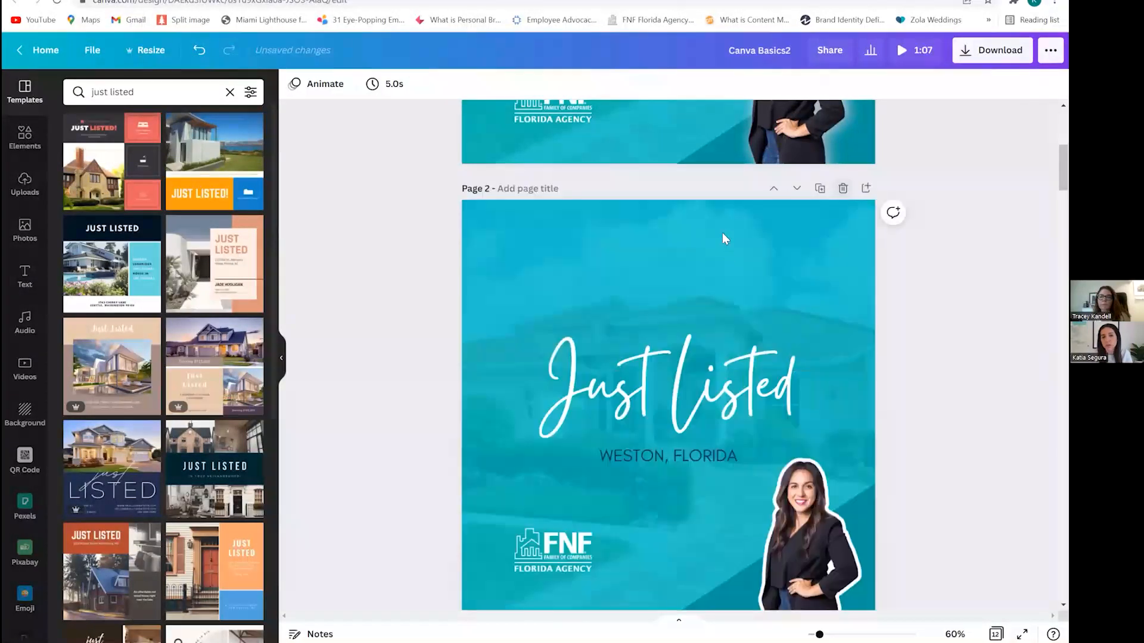
pyautogui.scroll(2, 685, 273)
pyautogui.scroll(5, 685, 273)
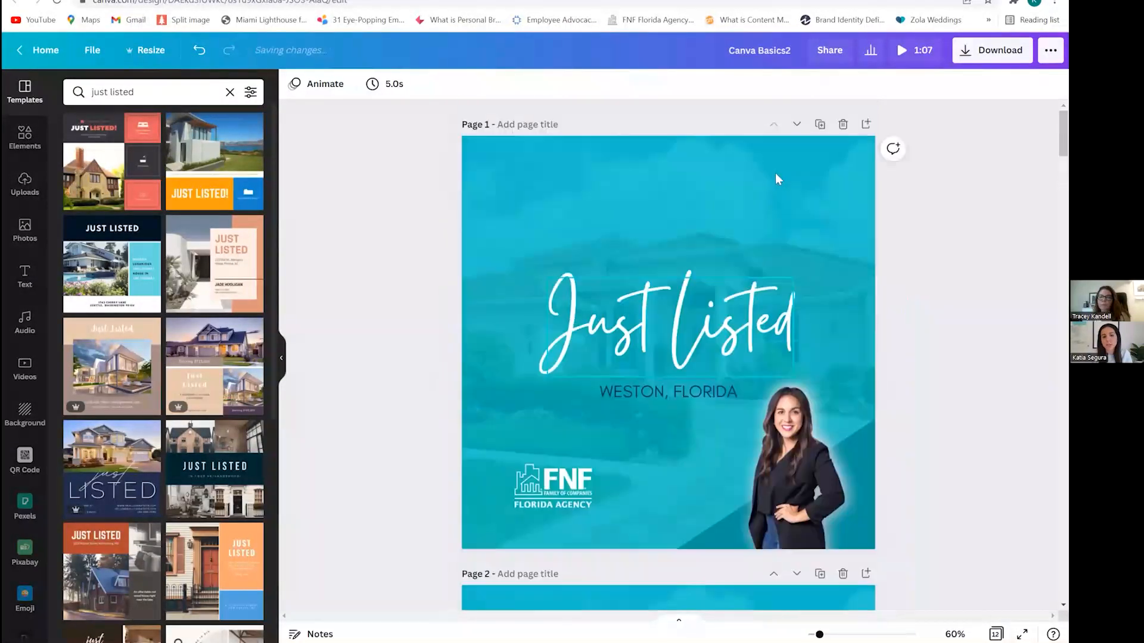
pyautogui.hotkey('ctrl', 'd')
# Delete all the elements and the background from the duplicated Just Listed page to leave page 2 blank.
pyautogui.moveTo(422, 227); pyautogui.dragTo(789, 536)
pyautogui.press('Delete')
pyautogui.click(646, 462)
pyautogui.press('Delete')
pyautogui.doubleClick(607, 417)
pyautogui.press('Delete')
pyautogui.press('Delete')
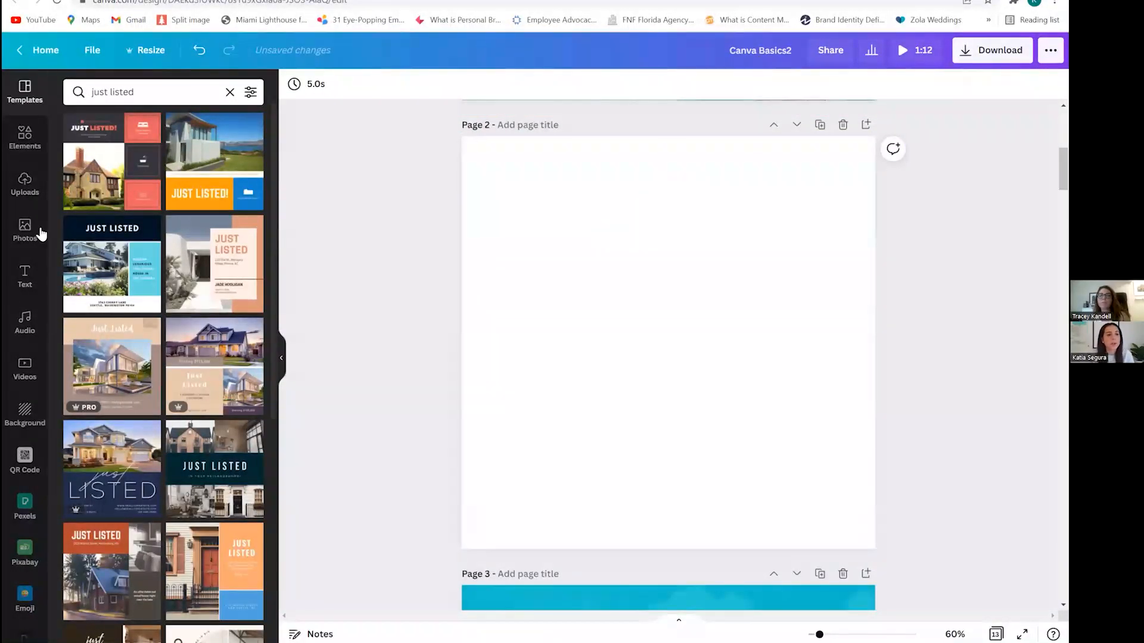
# Look through the available elements and the uploaded images and videos.
pyautogui.click(25, 143)
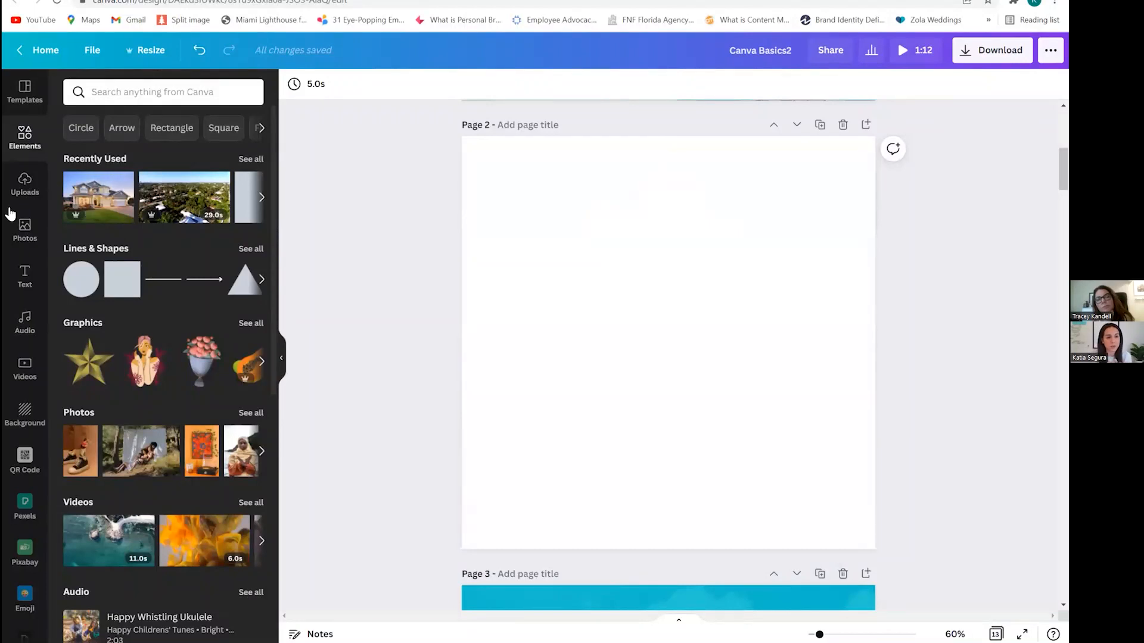
pyautogui.click(33, 201)
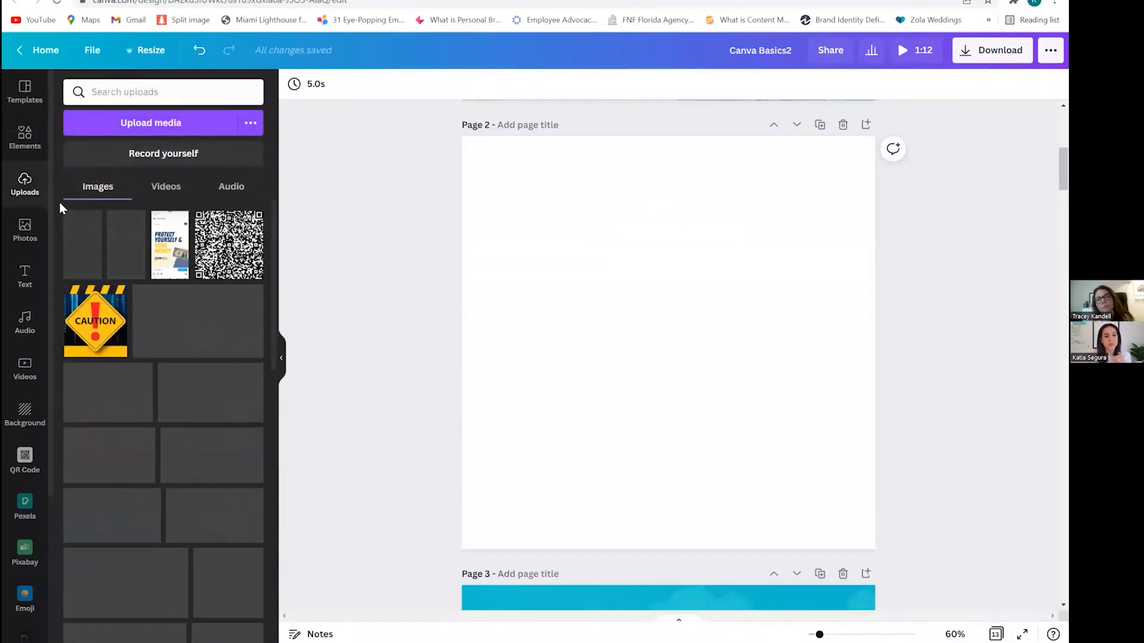
pyautogui.click(695, 180)
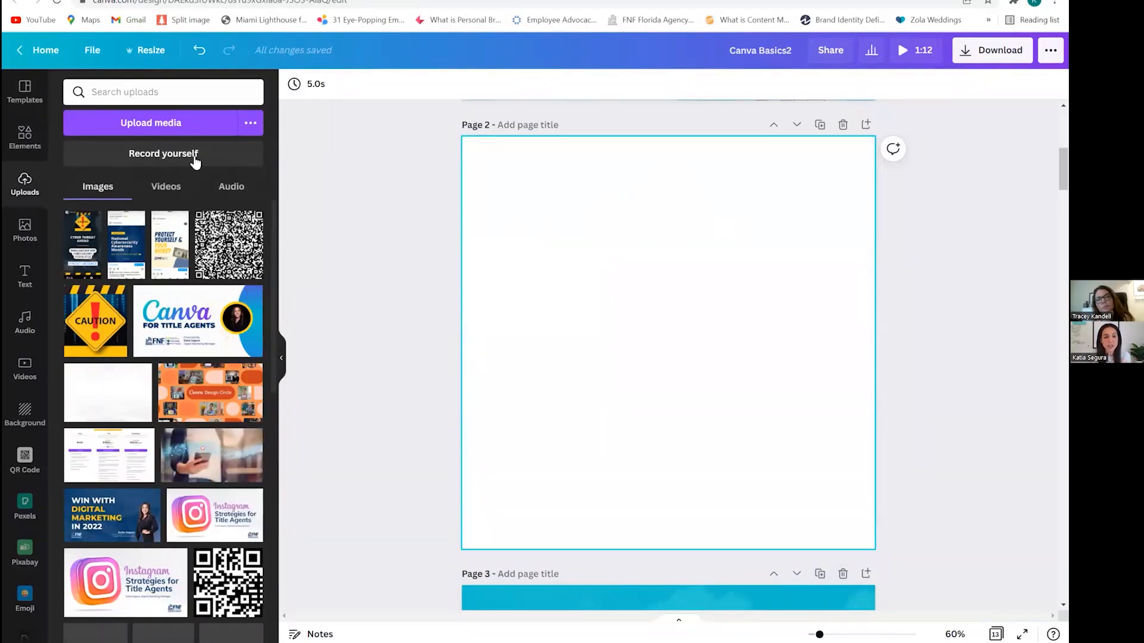
pyautogui.click(162, 196)
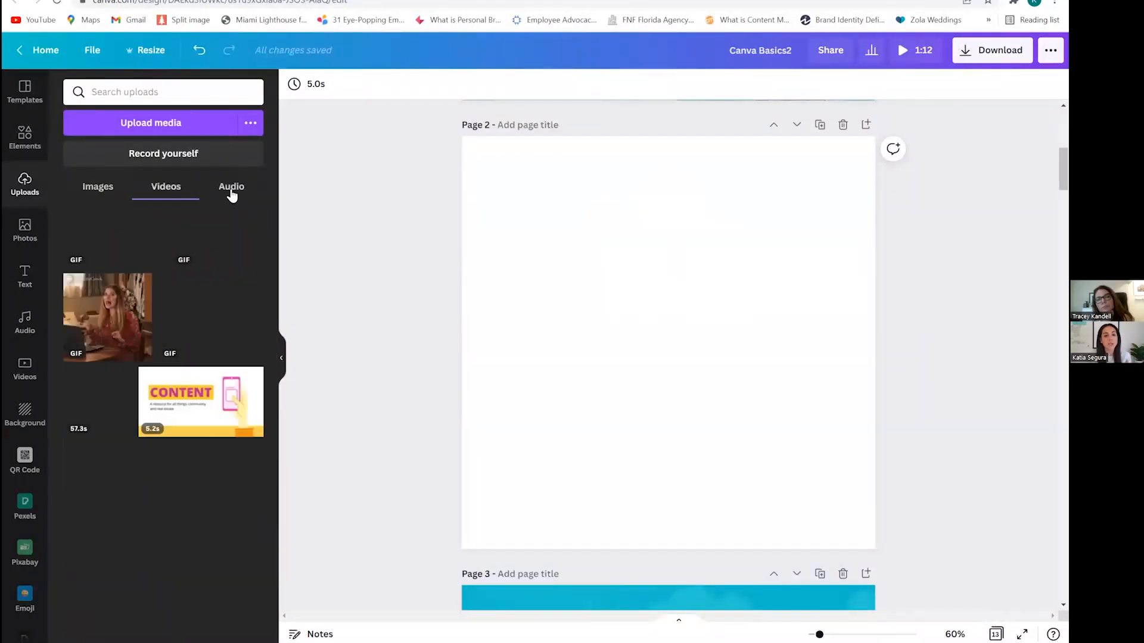
pyautogui.click(96, 188)
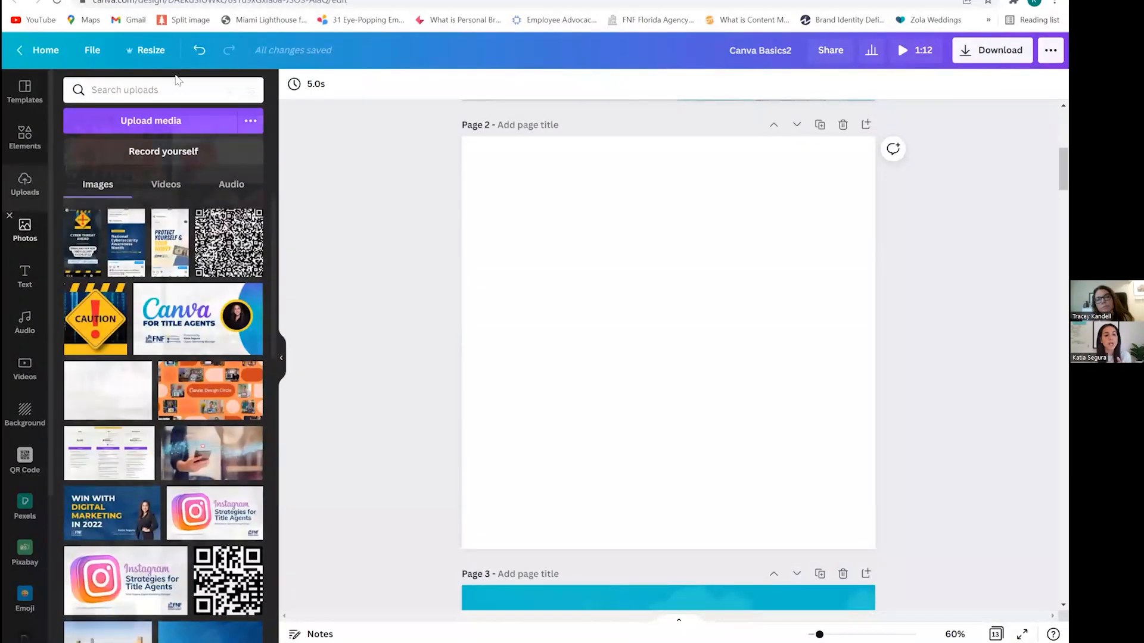
# Search the stock photos for "beach" and filter the results to free photos only.
pyautogui.click(35, 236)
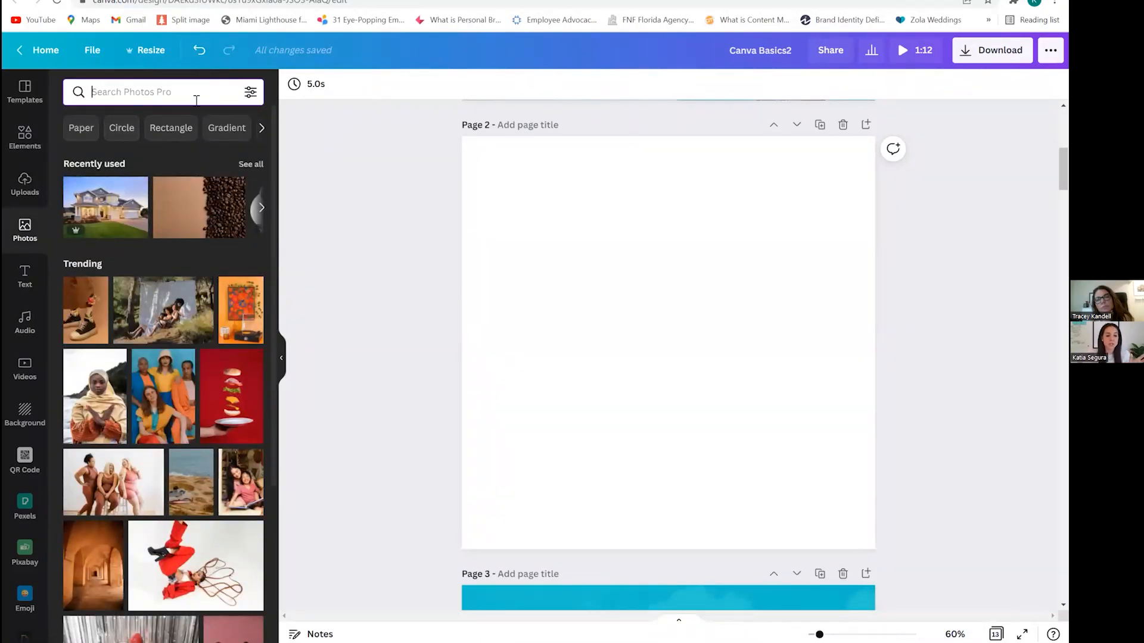
pyautogui.write('beach')
pyautogui.press('Return')
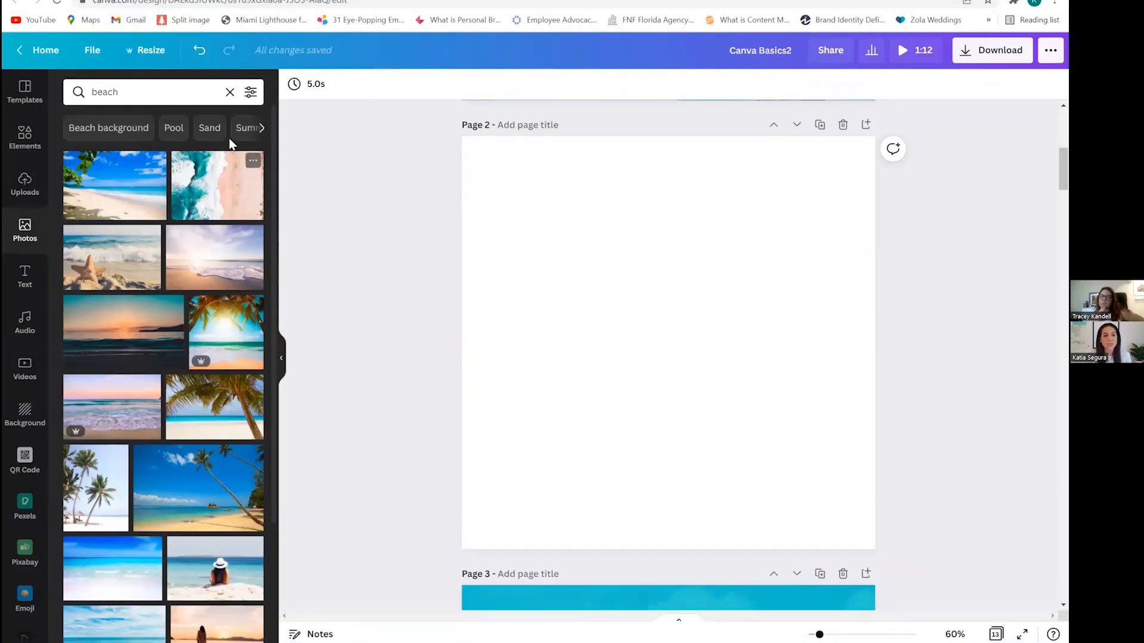
pyautogui.click(250, 93)
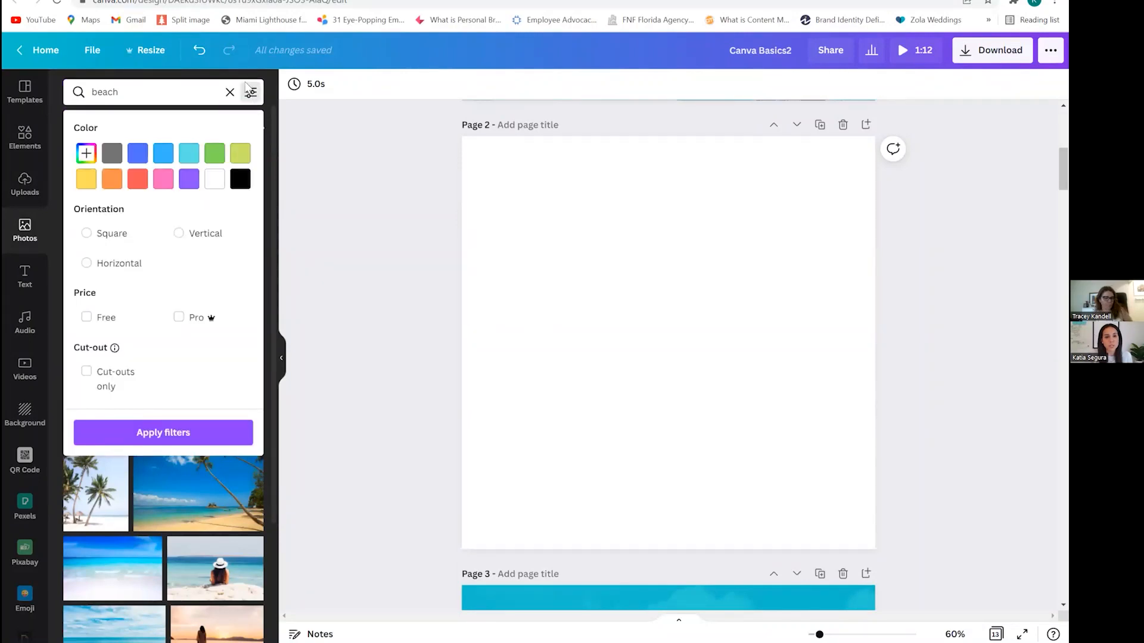
pyautogui.click(87, 317)
pyautogui.click(178, 431)
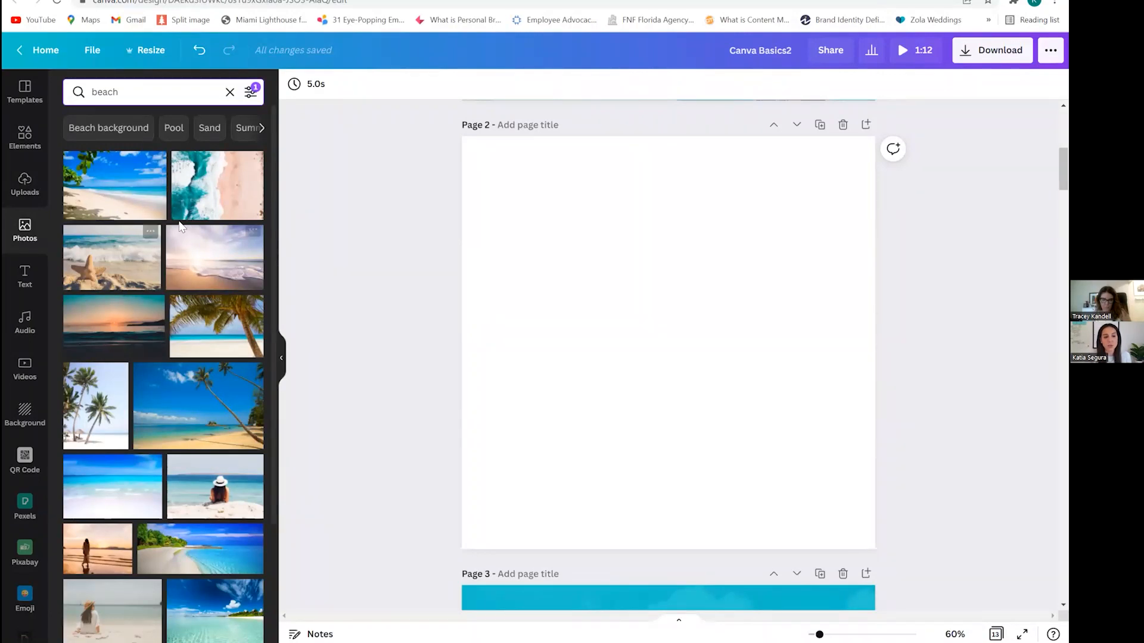
# Add a default heading text box to blank page 2 and move it near the top of the page.
pyautogui.click(24, 280)
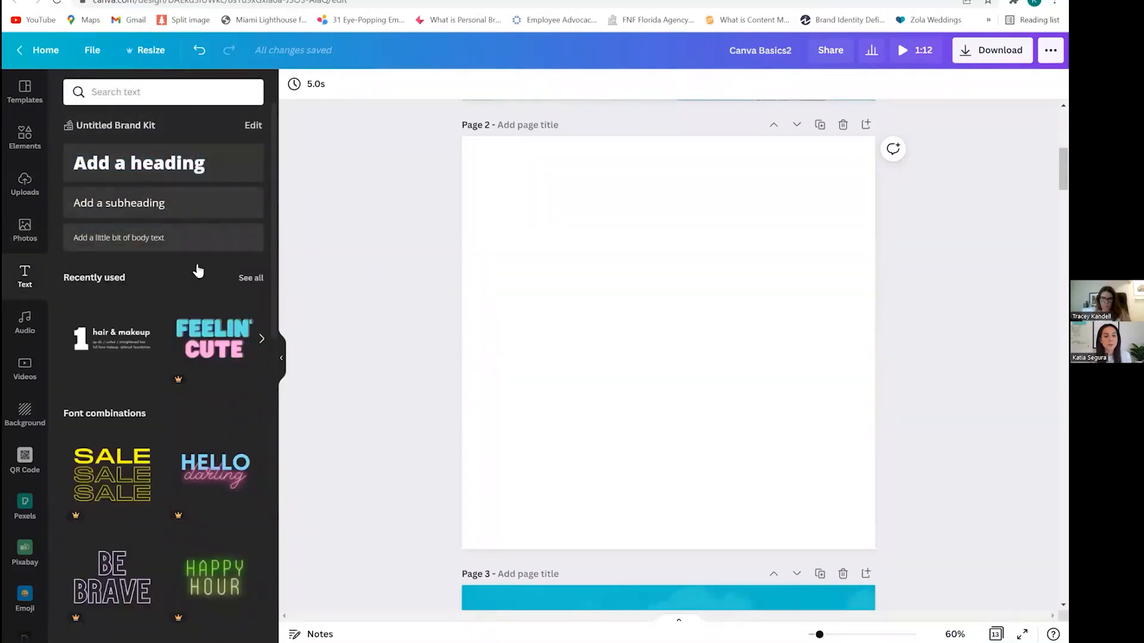
pyautogui.scroll(-3, 195, 416)
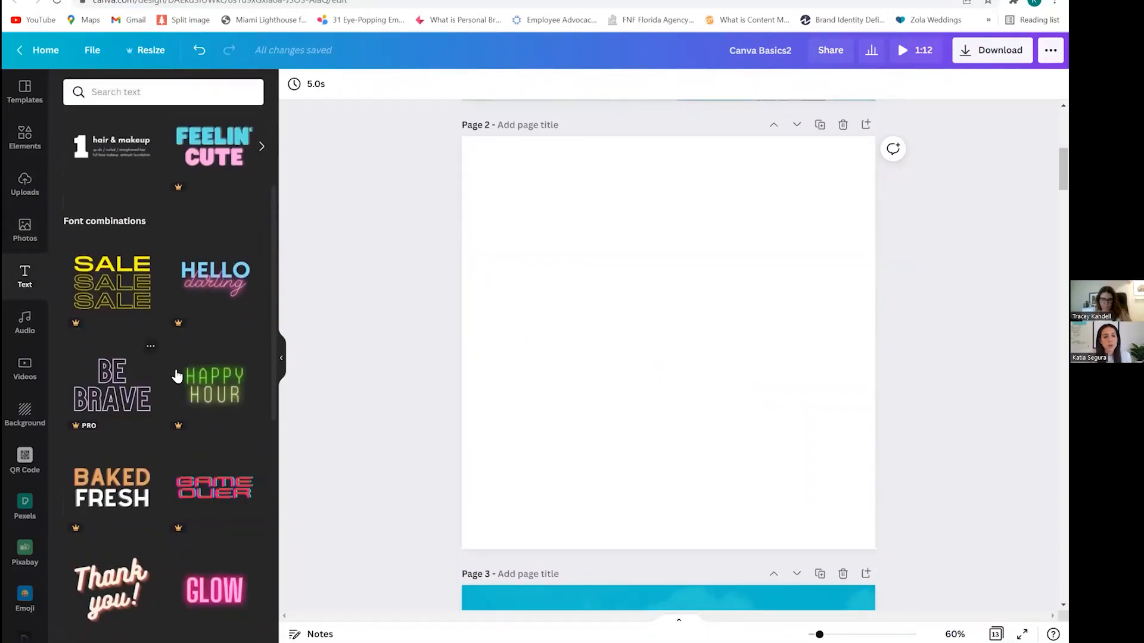
pyautogui.scroll(3, 161, 348)
pyautogui.click(163, 173)
pyautogui.click(590, 262)
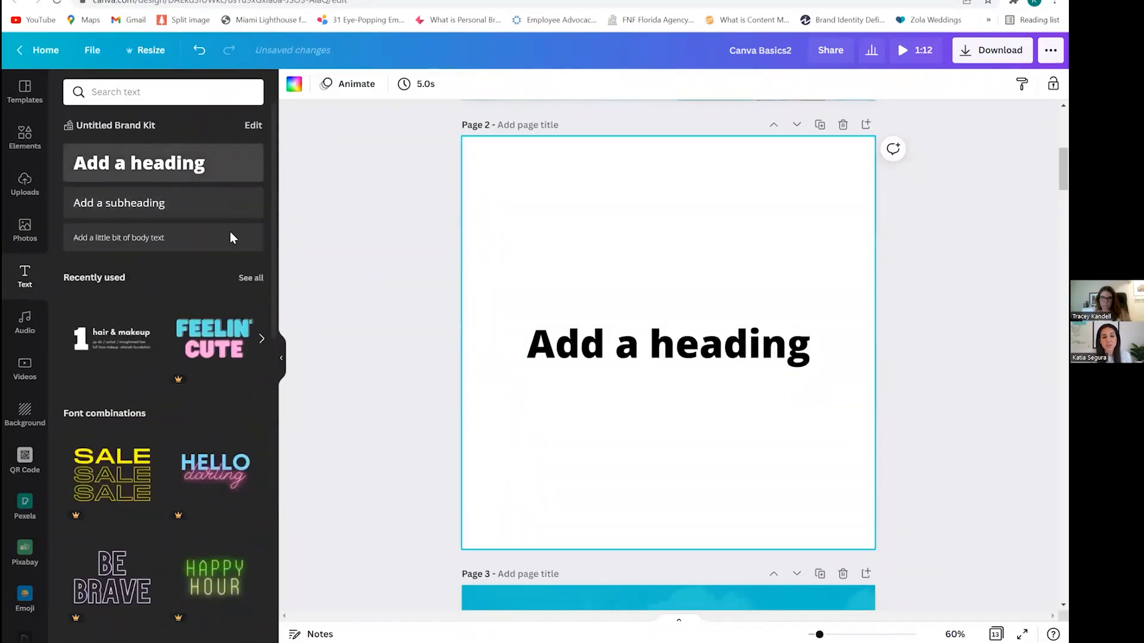
pyautogui.click(804, 327)
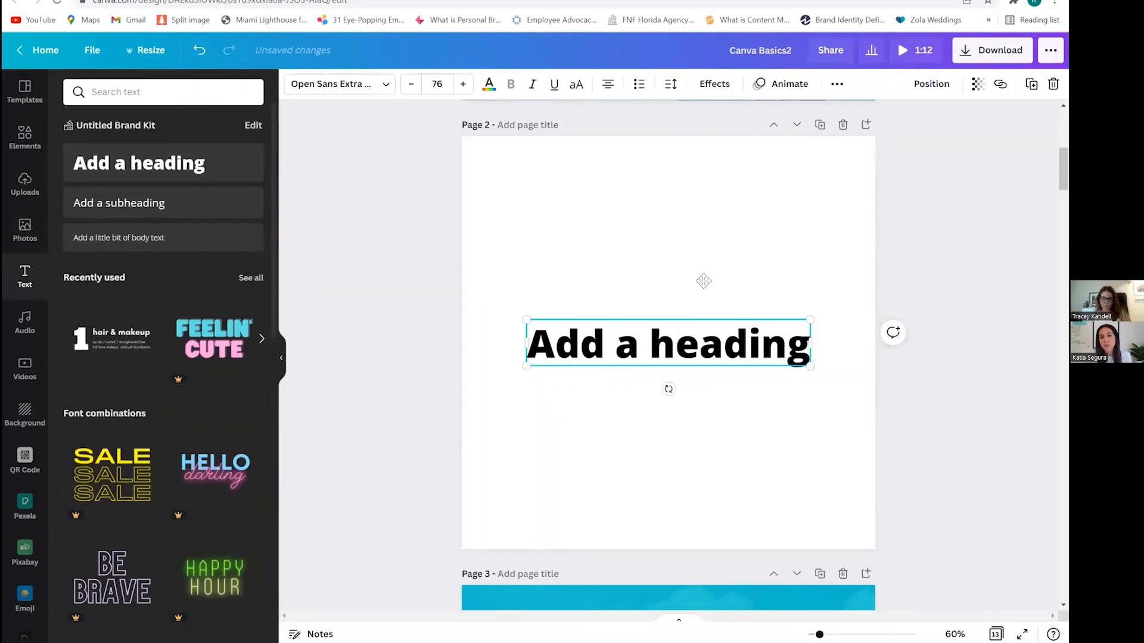
pyautogui.moveTo(684, 287); pyautogui.dragTo(692, 204)
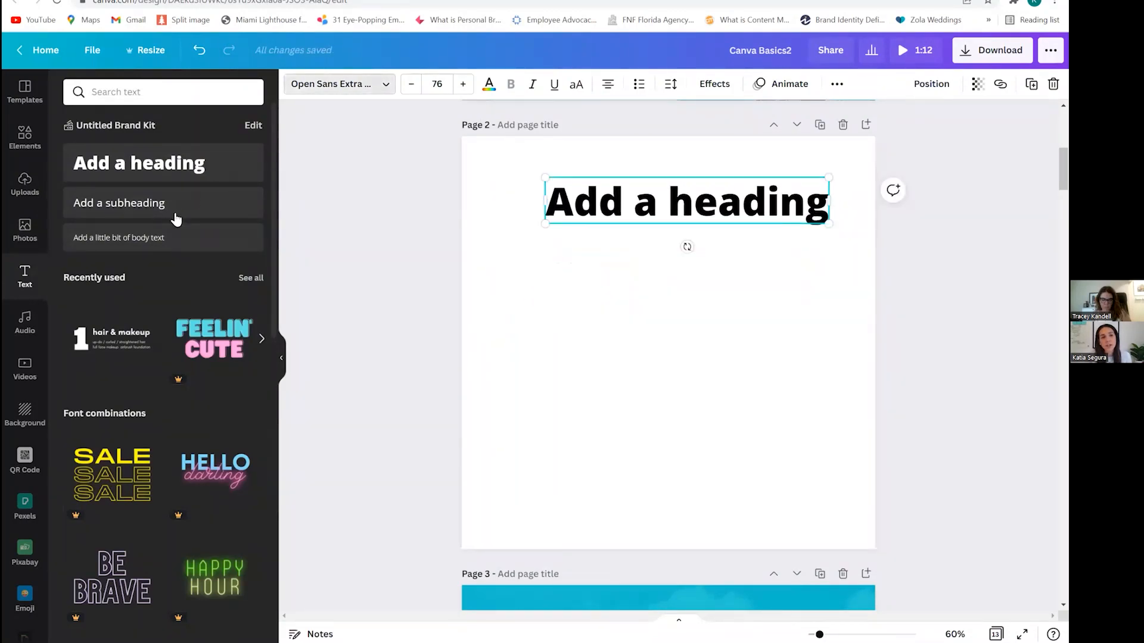
# Change the heading's font to Glacial Indifference and reduce its size to 71.
pyautogui.click(161, 250)
pyautogui.click(412, 87)
pyautogui.click(412, 87)
pyautogui.click(412, 87)
pyautogui.click(411, 87)
pyautogui.click(412, 87)
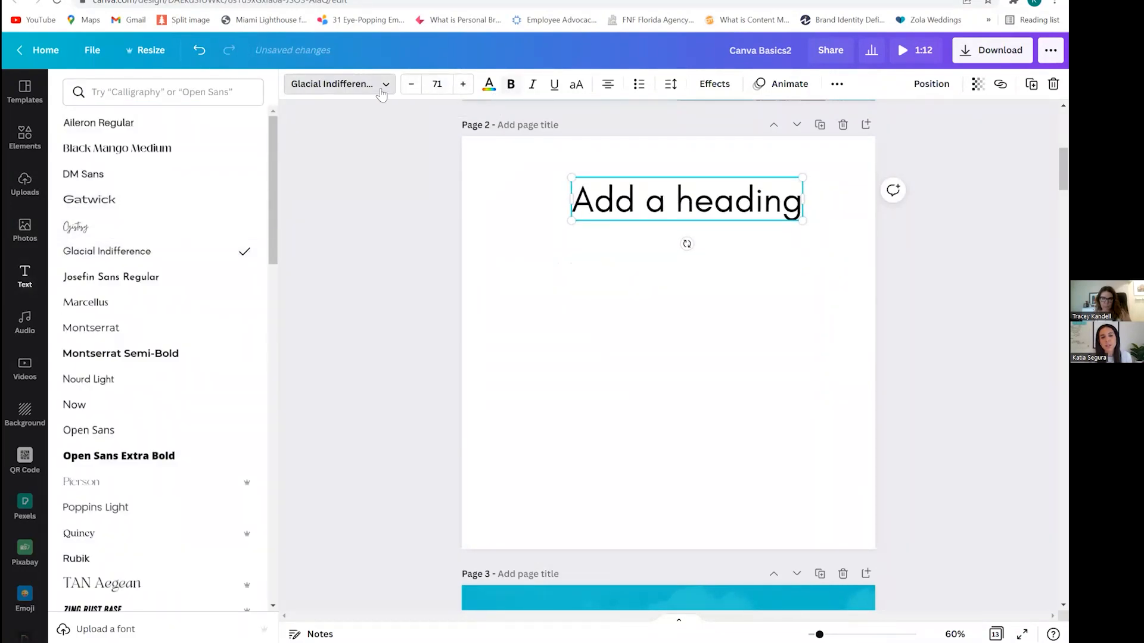
# Format the heading in dark blue #073261 as bold, italic, underlined, uppercase and left-aligned text.
pyautogui.click(488, 86)
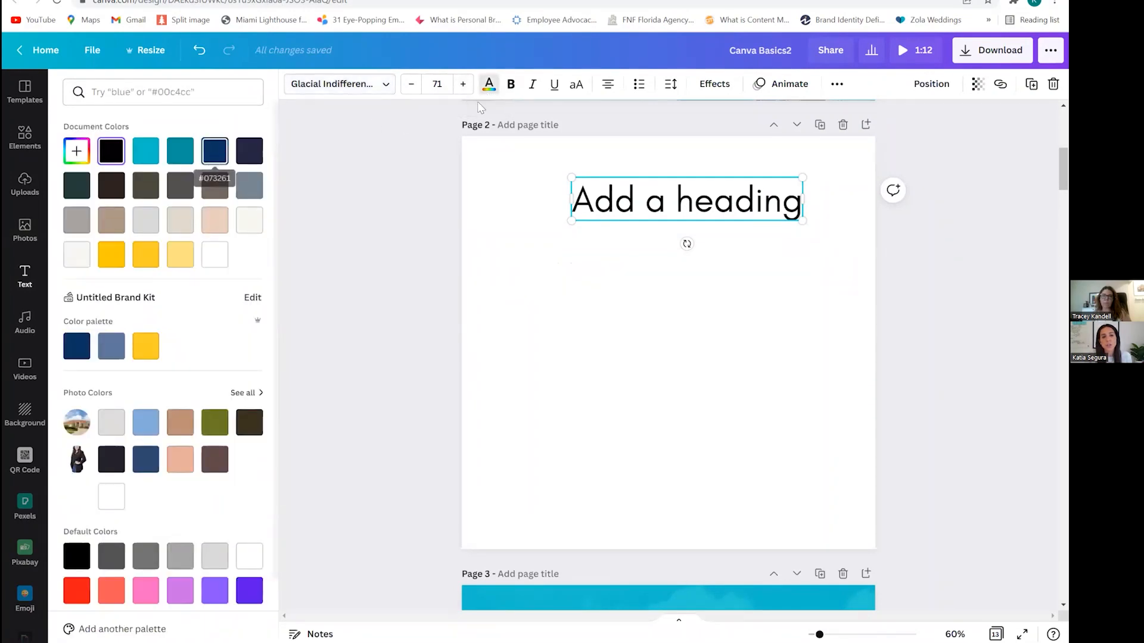
pyautogui.click(511, 85)
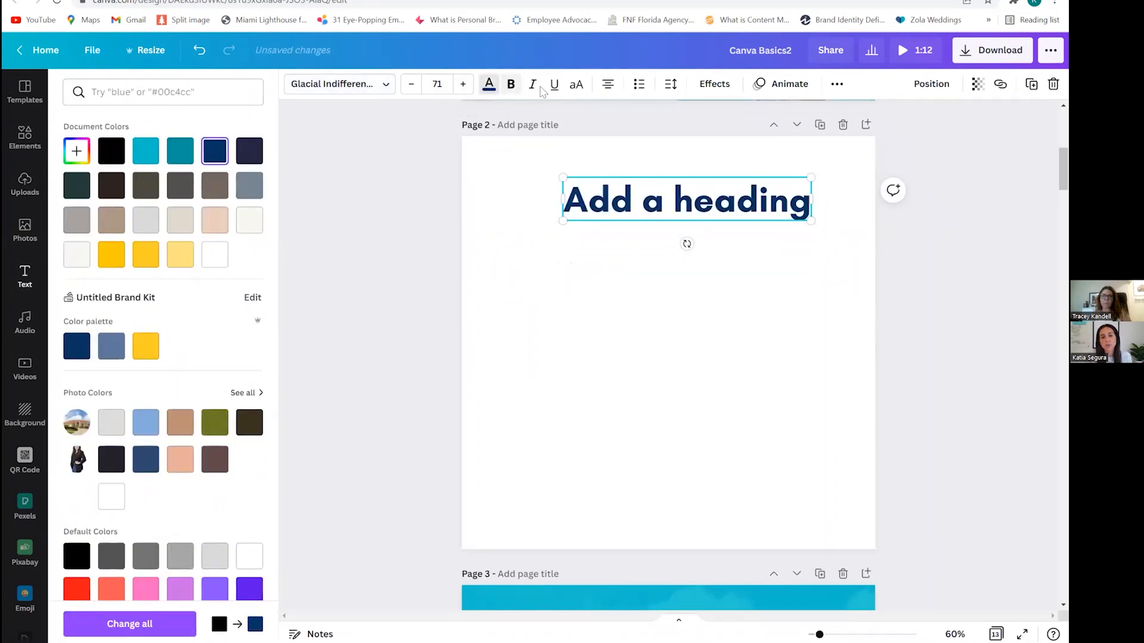
pyautogui.click(533, 84)
pyautogui.click(553, 87)
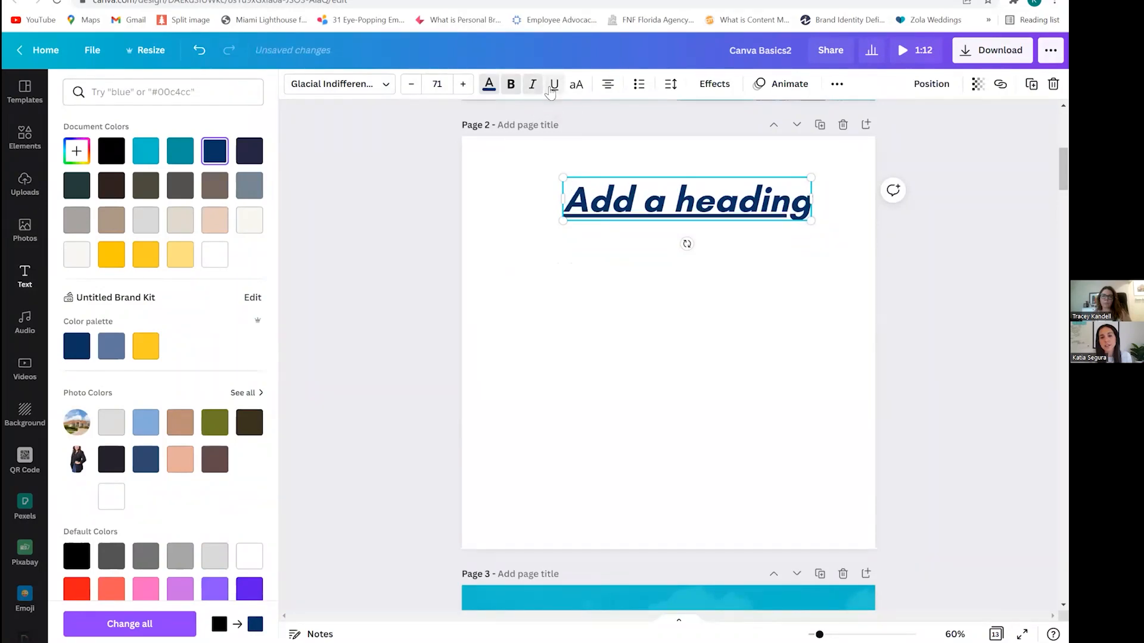
pyautogui.click(575, 86)
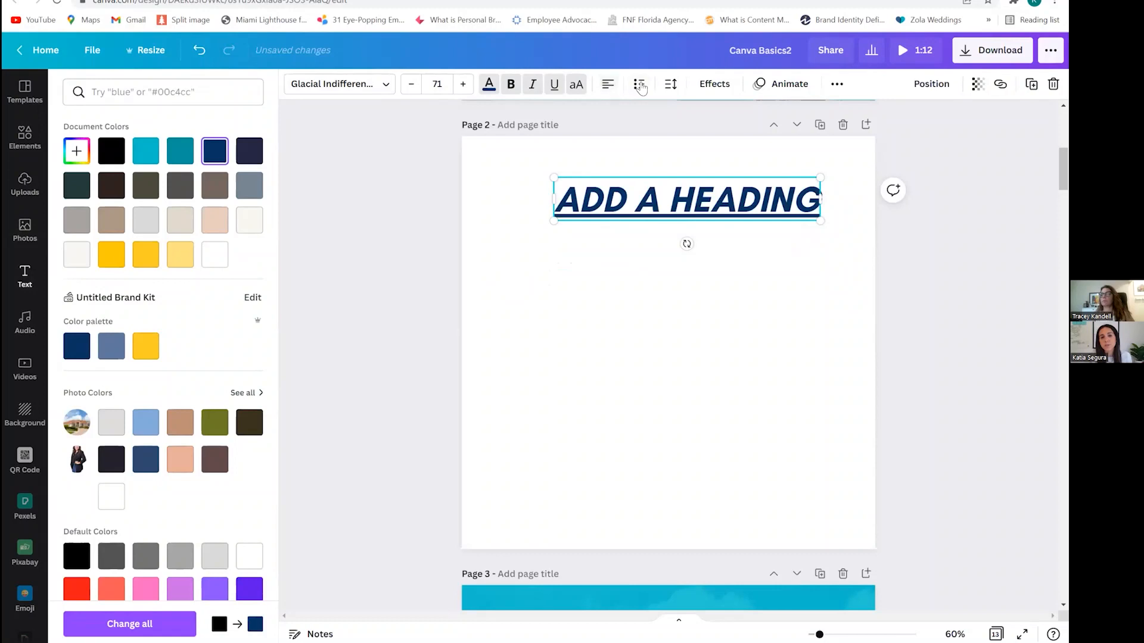
# Cycle the heading through the list styles and set its letter spacing to 207.
pyautogui.click(640, 87)
pyautogui.click(640, 87)
pyautogui.click(640, 87)
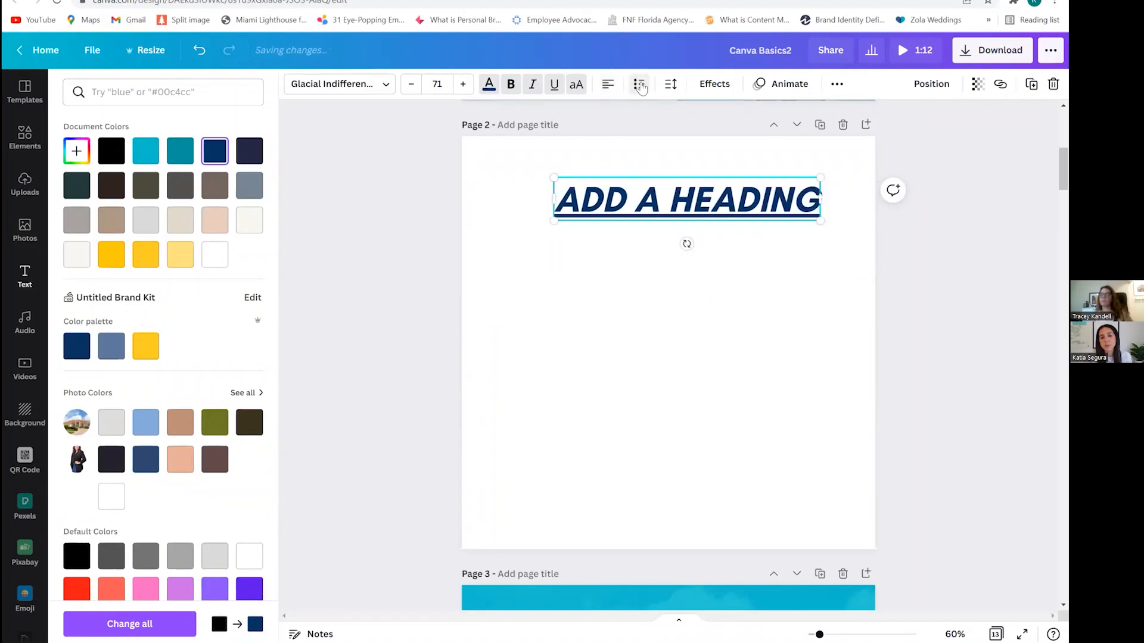
pyautogui.click(670, 85)
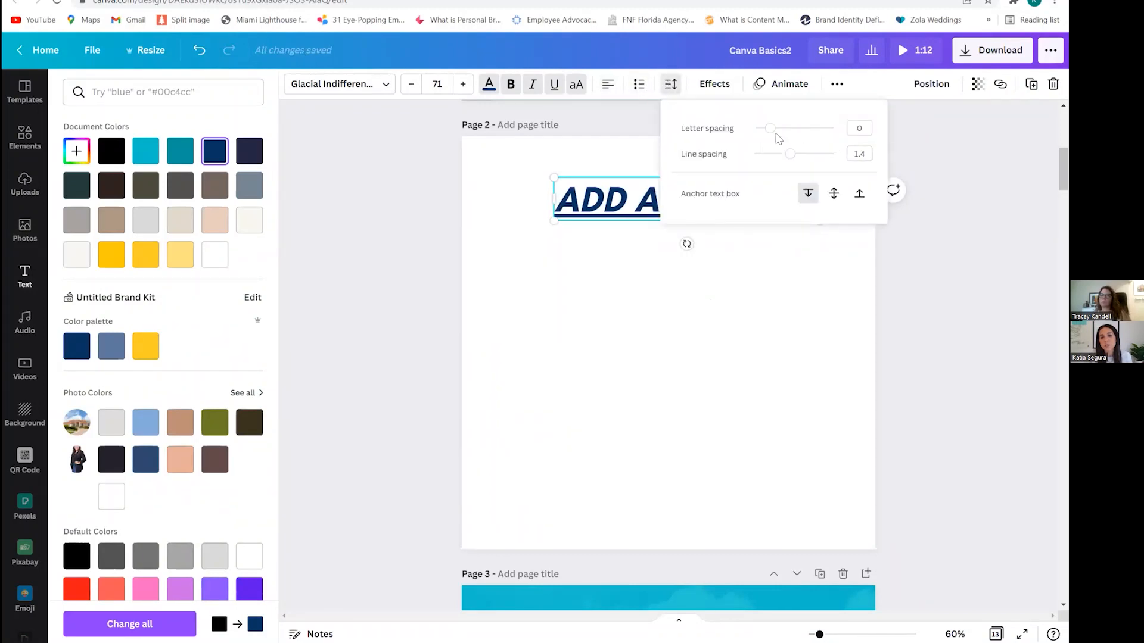
pyautogui.moveTo(787, 133); pyautogui.dragTo(784, 129)
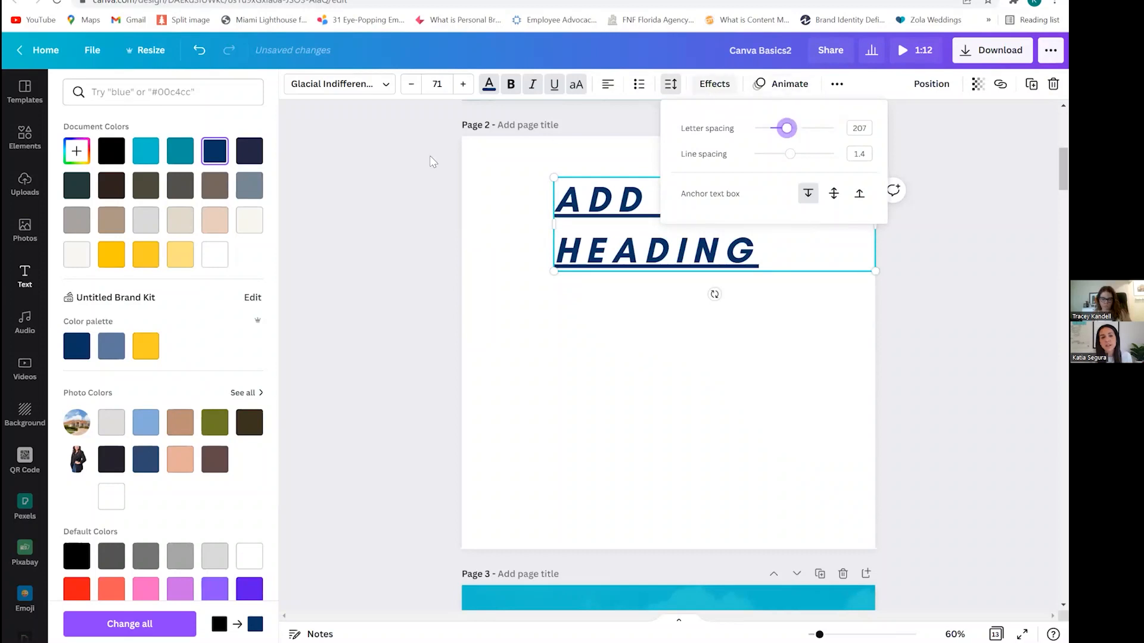
# Try the Shadow, Lift and Echo text effects on the heading and view the text animation options.
pyautogui.click(714, 84)
pyautogui.click(170, 178)
pyautogui.click(235, 188)
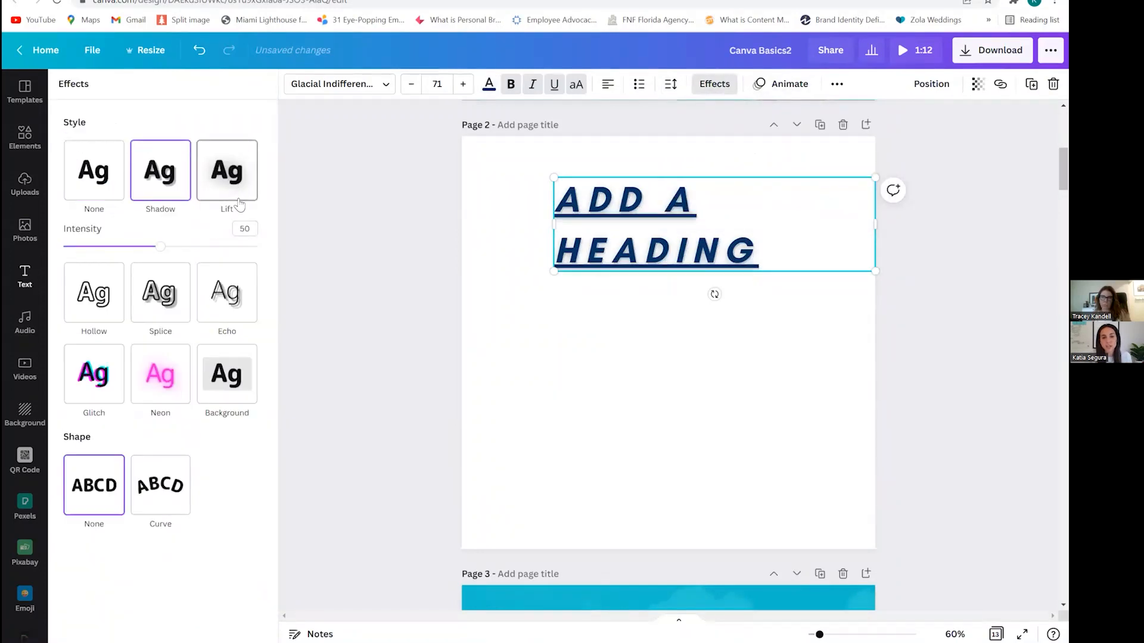
pyautogui.click(229, 308)
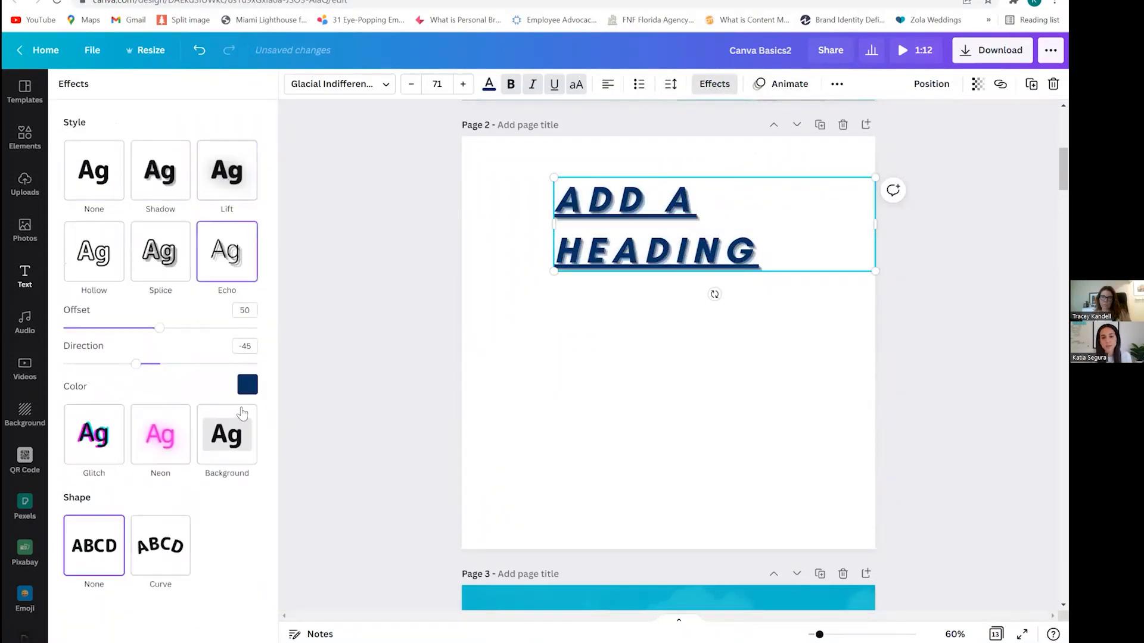
pyautogui.click(783, 83)
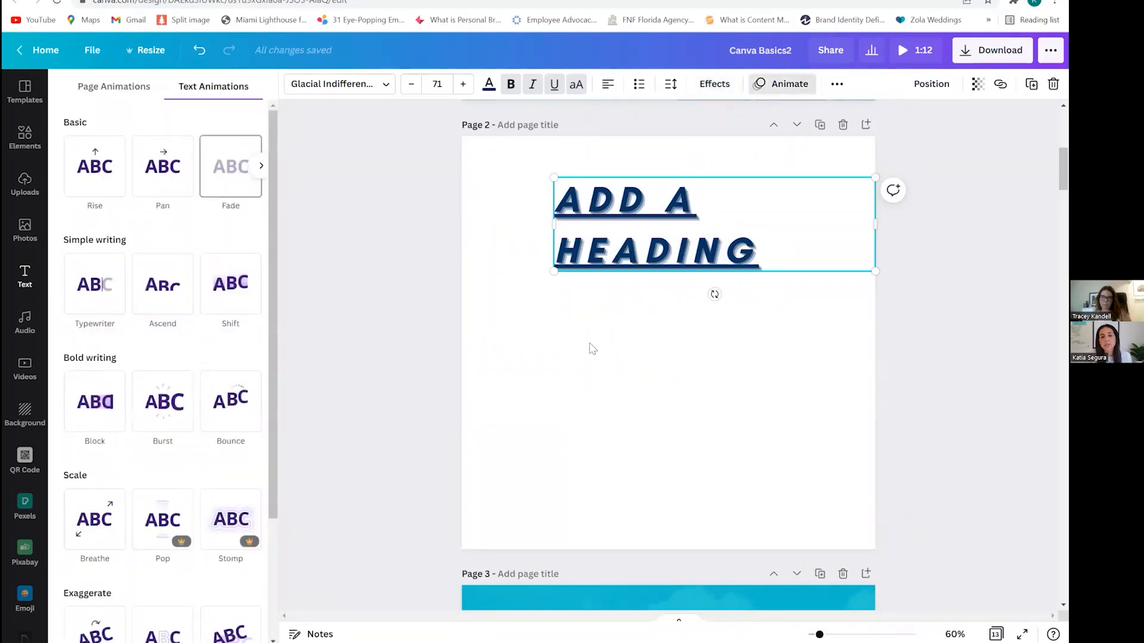
# Move the heading lower on page 2 and delete it.
pyautogui.click(619, 253)
pyautogui.moveTo(630, 234); pyautogui.dragTo(618, 276)
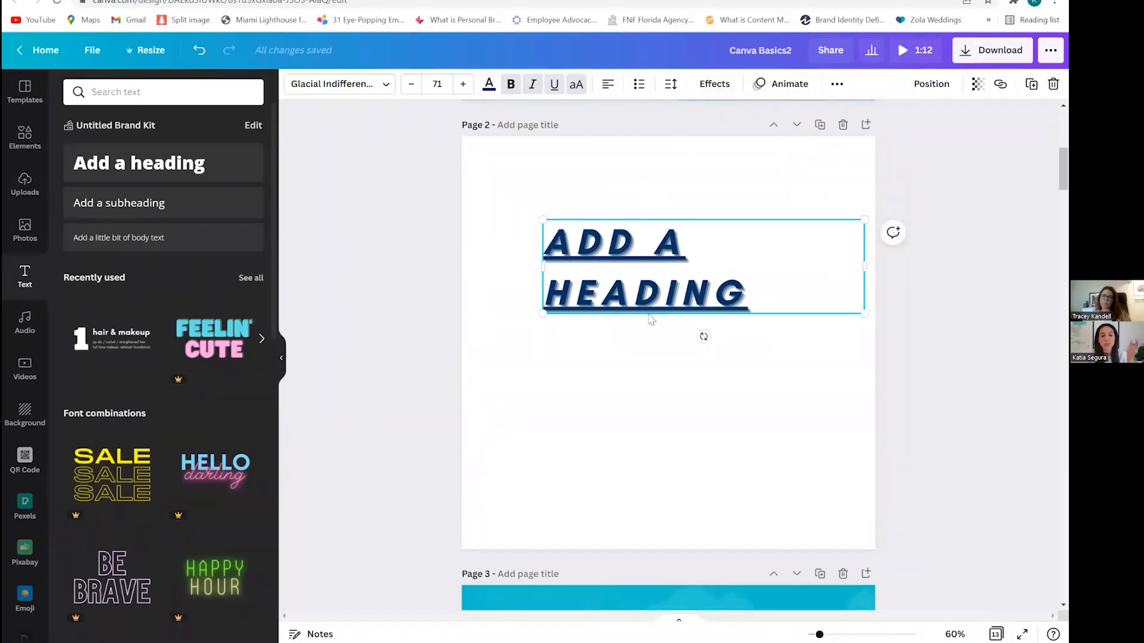
pyautogui.click(720, 296)
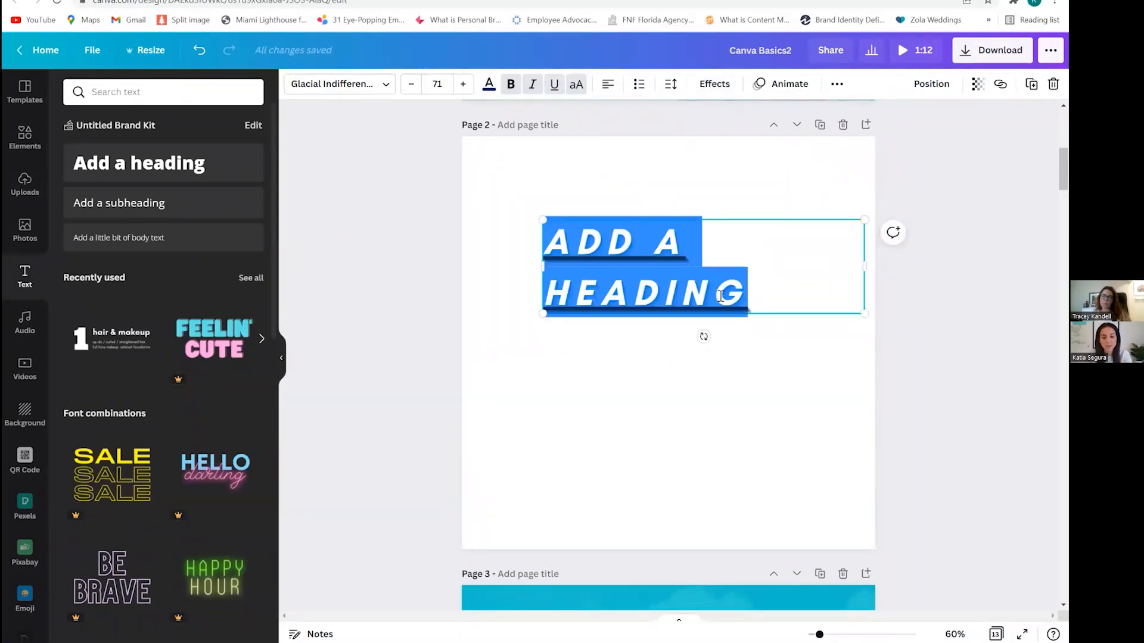
pyautogui.press('BackSpace')
pyautogui.click(548, 285)
# View the audio library and search the stock videos for "beach".
pyautogui.click(26, 325)
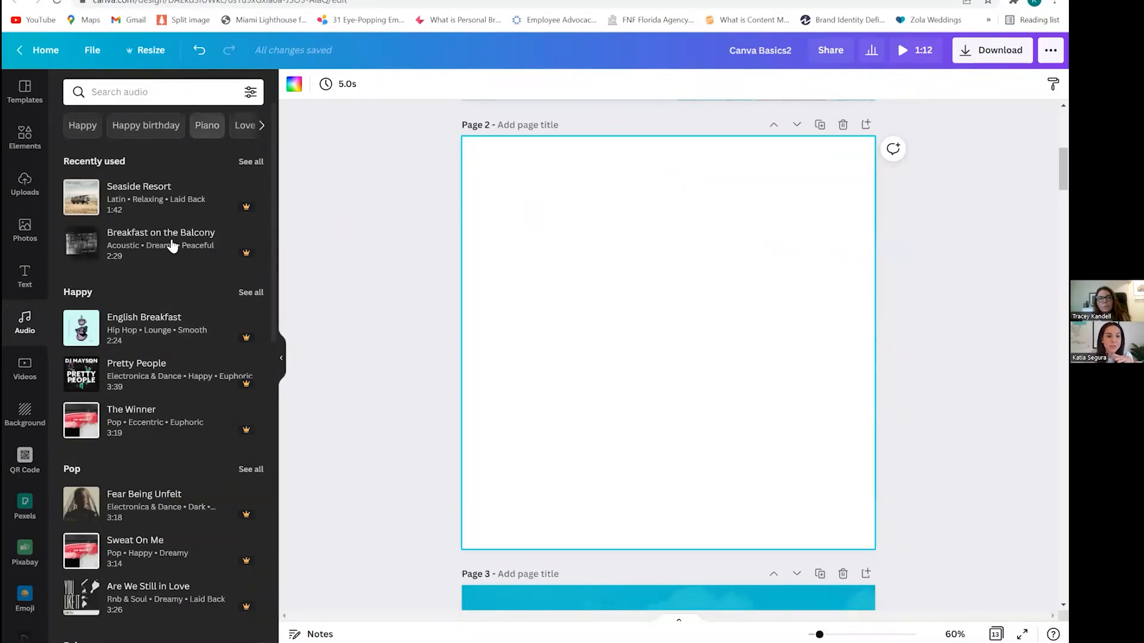
pyautogui.click(27, 380)
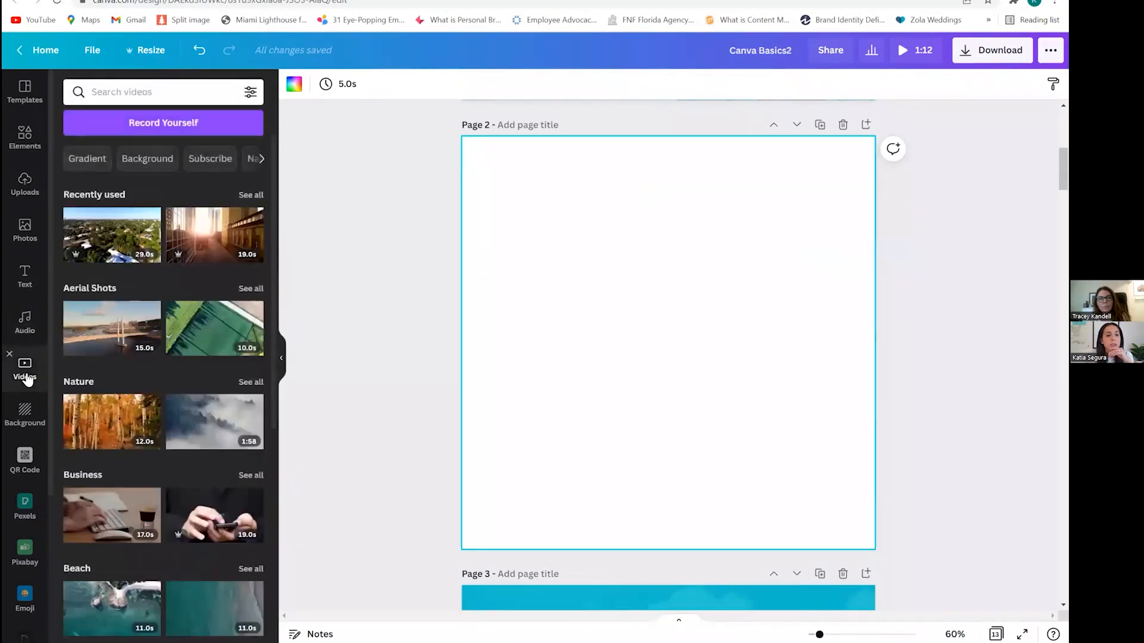
pyautogui.click(177, 102)
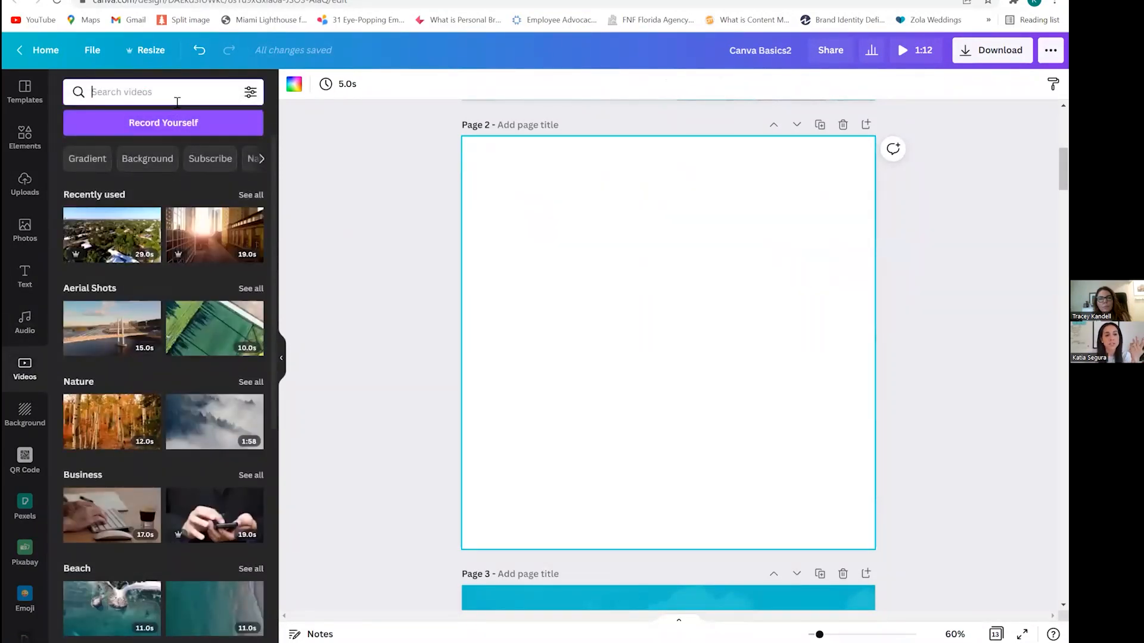
pyautogui.write('beach')
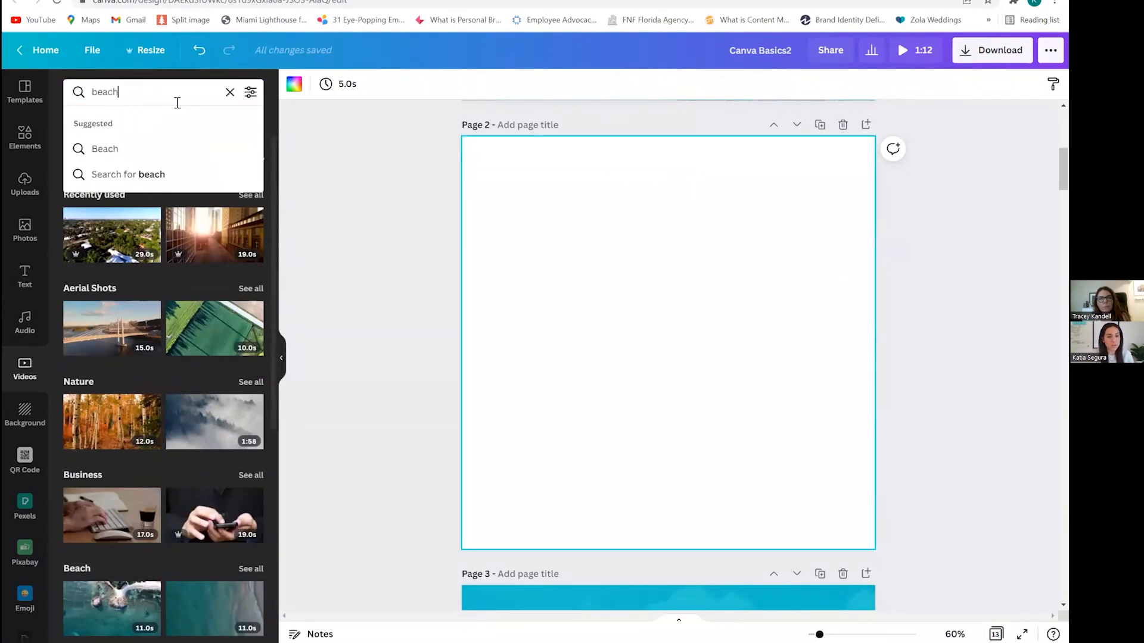
pyautogui.press('Return')
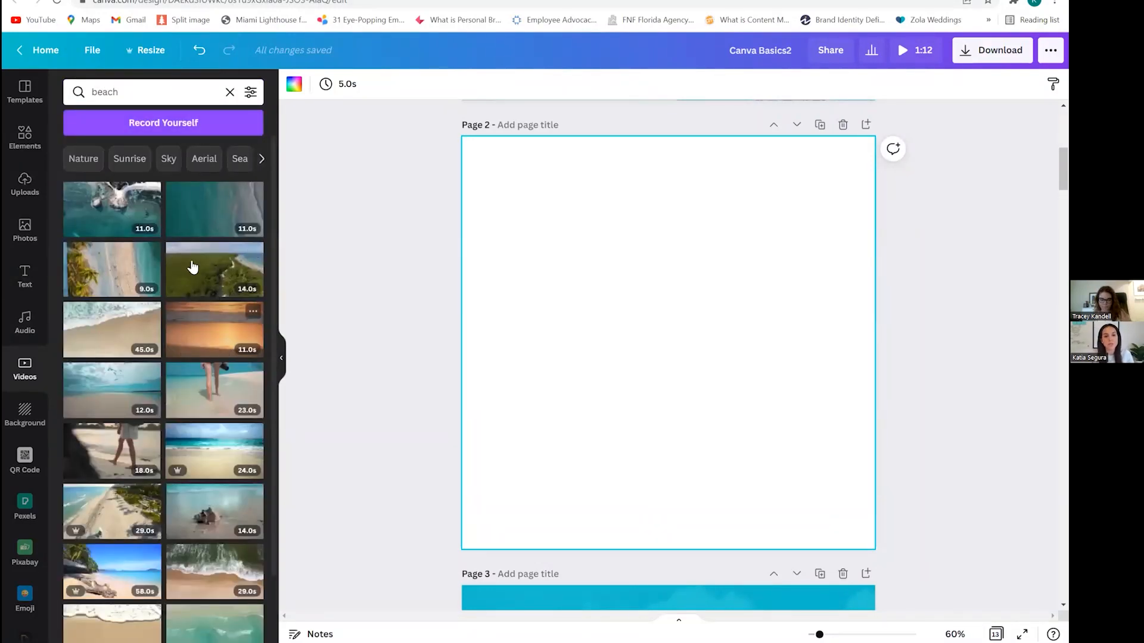
# Try a 12-second beach video and a pink abstract background on blank page 2, deleting each one.
pyautogui.click(149, 388)
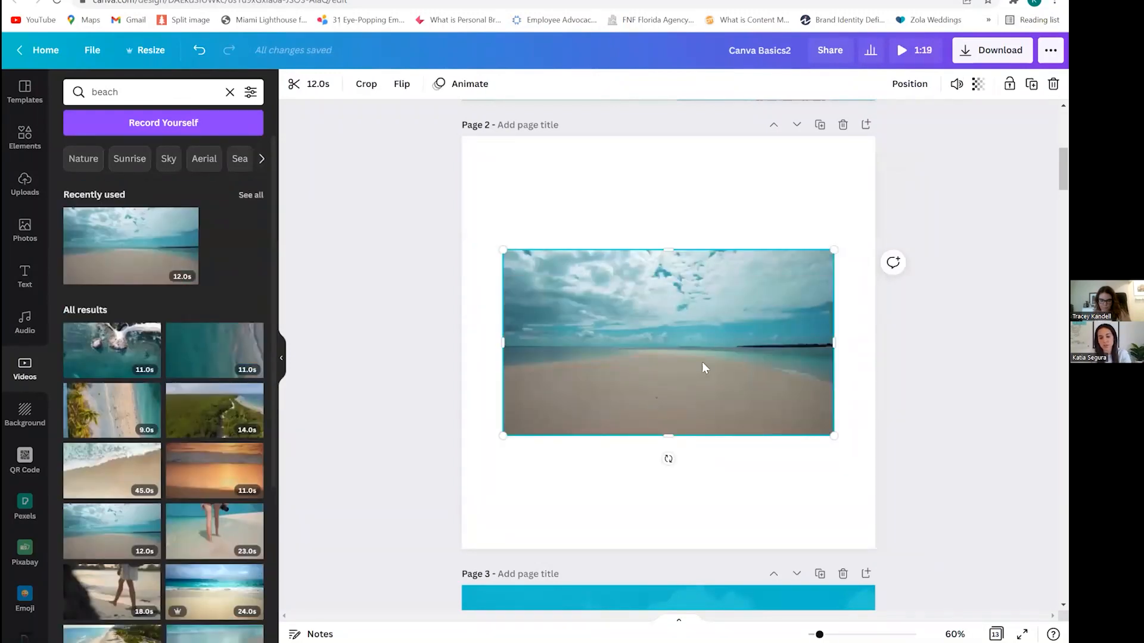
pyautogui.press('Delete')
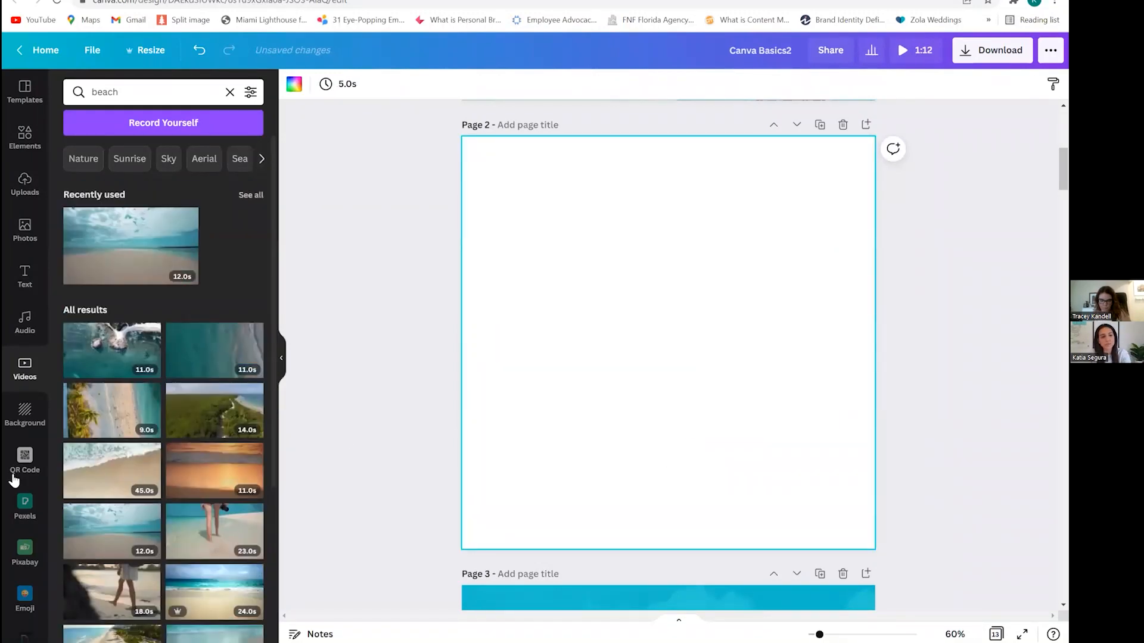
pyautogui.click(25, 414)
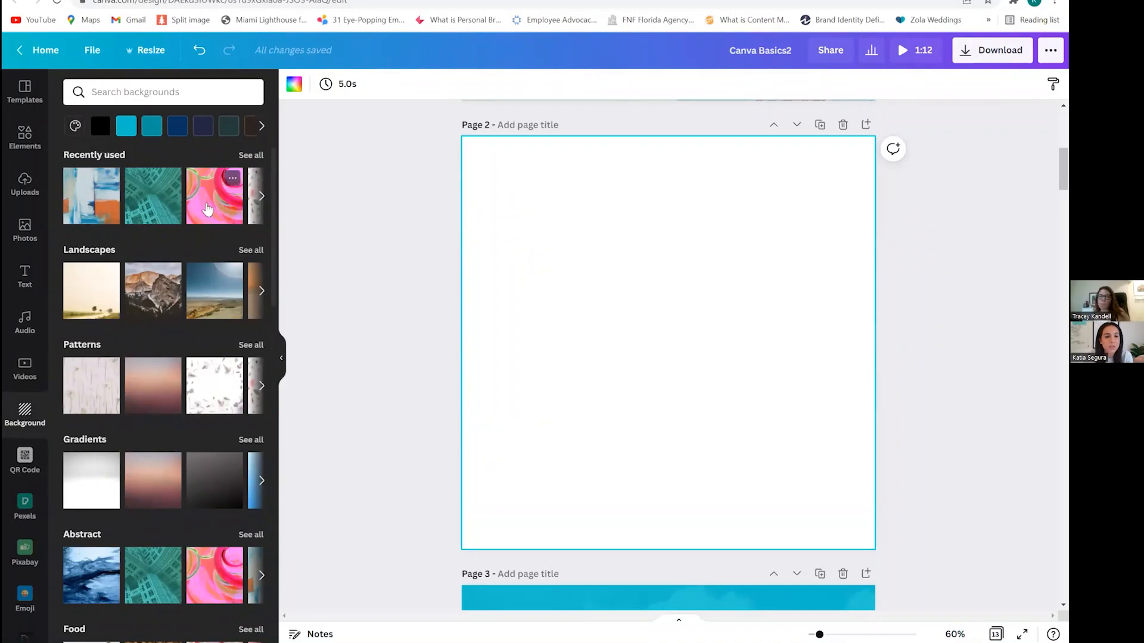
pyautogui.click(202, 212)
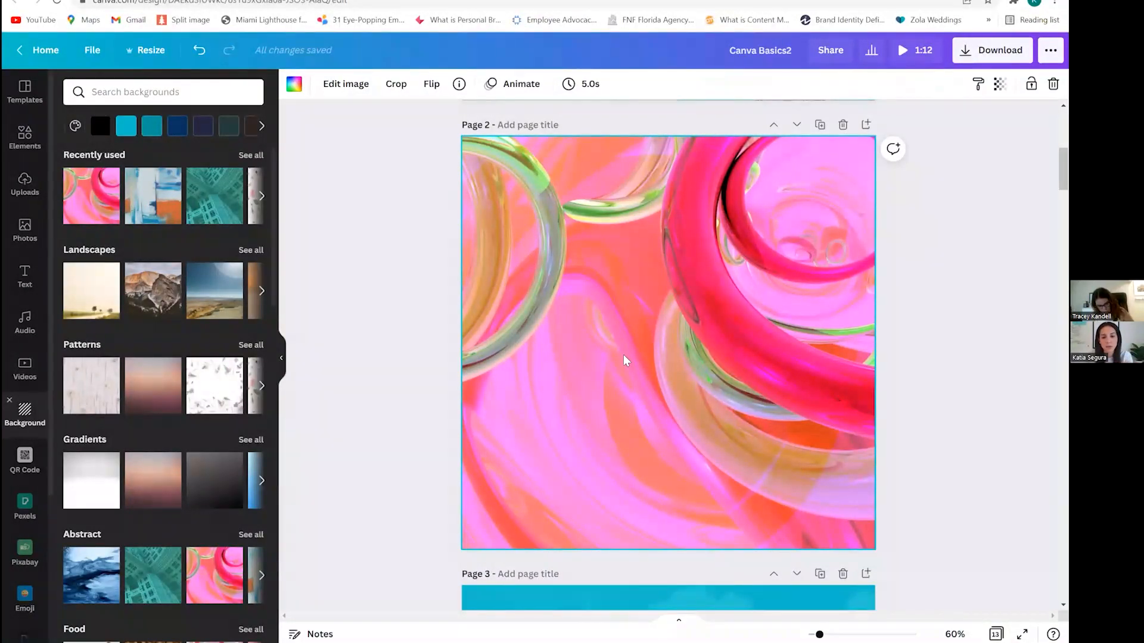
pyautogui.press('Delete')
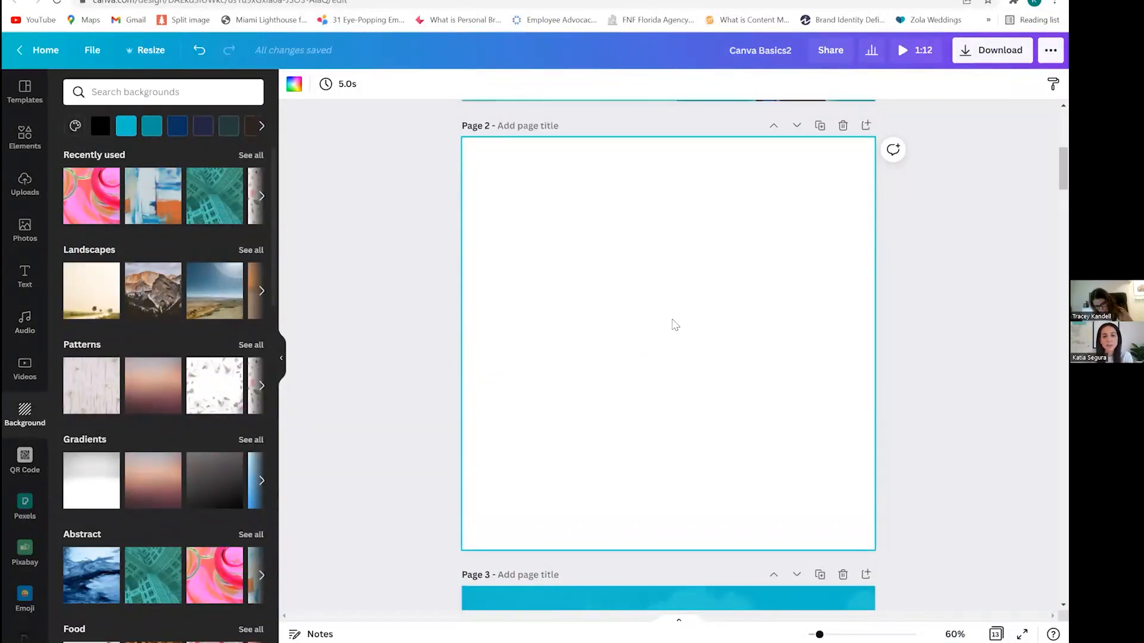
# Browse the elements library and add a full-page single-image grid to blank page 2.
pyautogui.scroll(5, 671, 324)
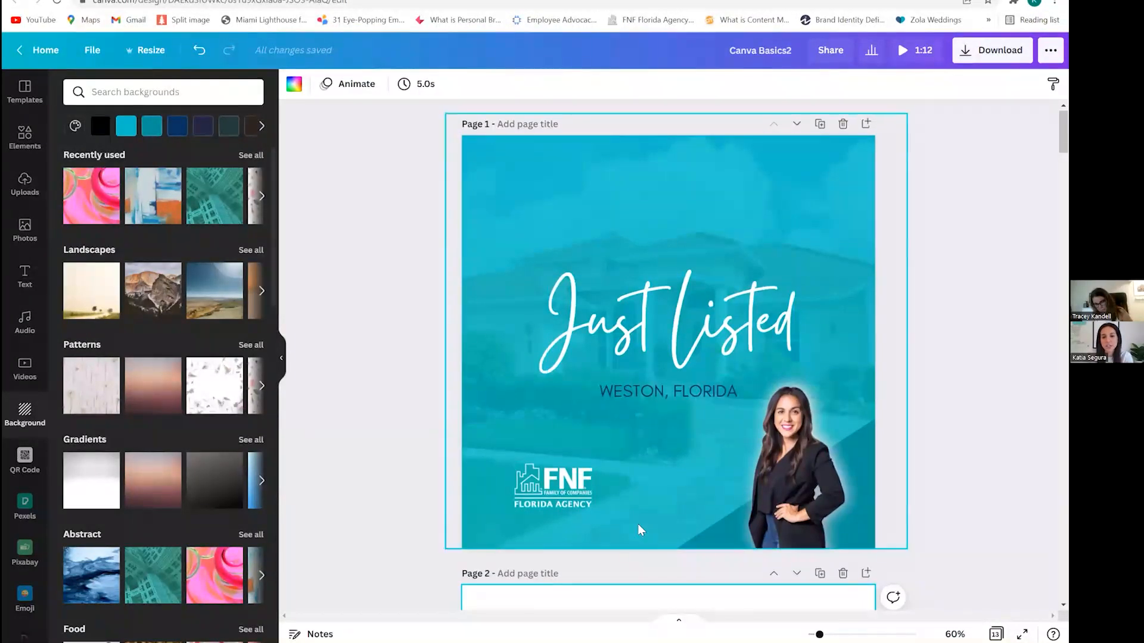
pyautogui.scroll(-5, 637, 530)
pyautogui.click(24, 137)
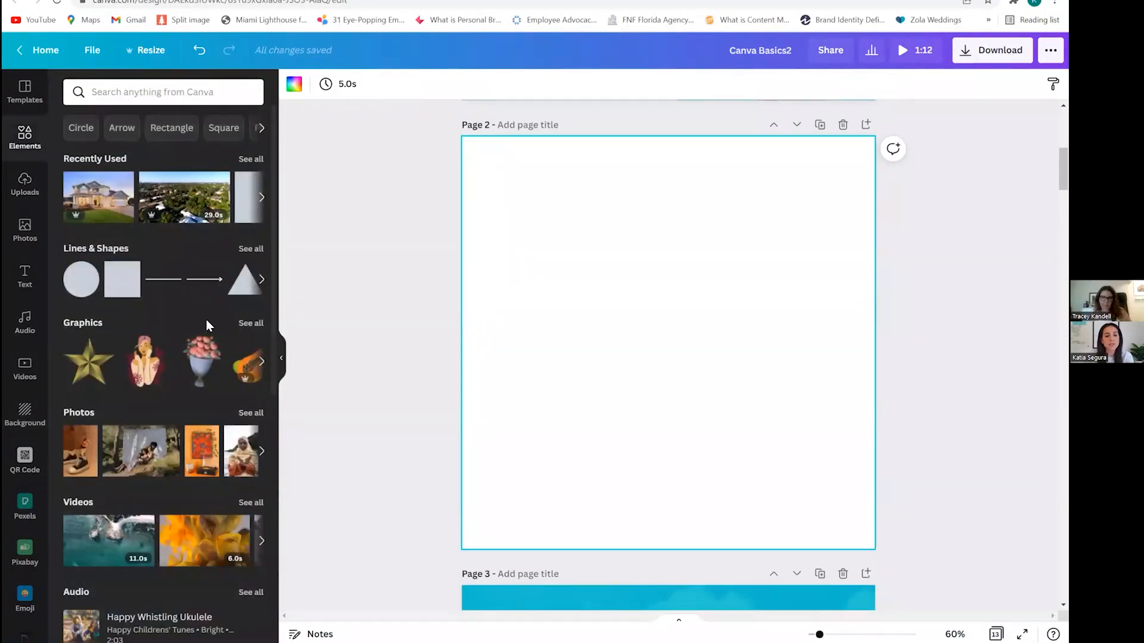
pyautogui.scroll(-7, 207, 319)
pyautogui.scroll(3, 206, 319)
pyautogui.scroll(3, 206, 319)
pyautogui.scroll(-8, 207, 319)
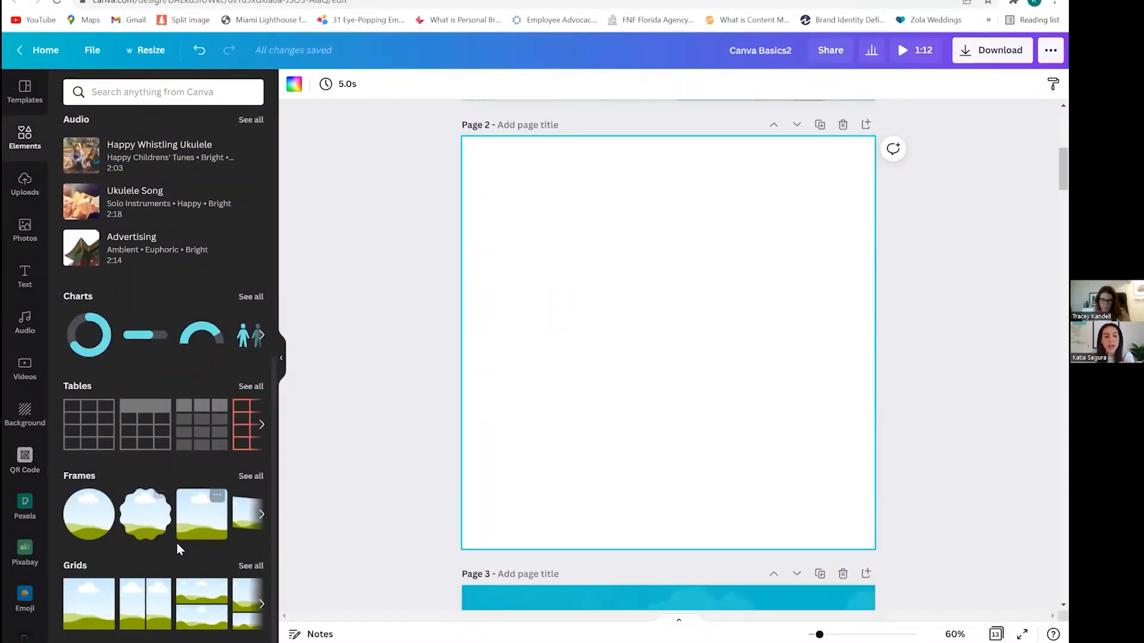
pyautogui.click(90, 604)
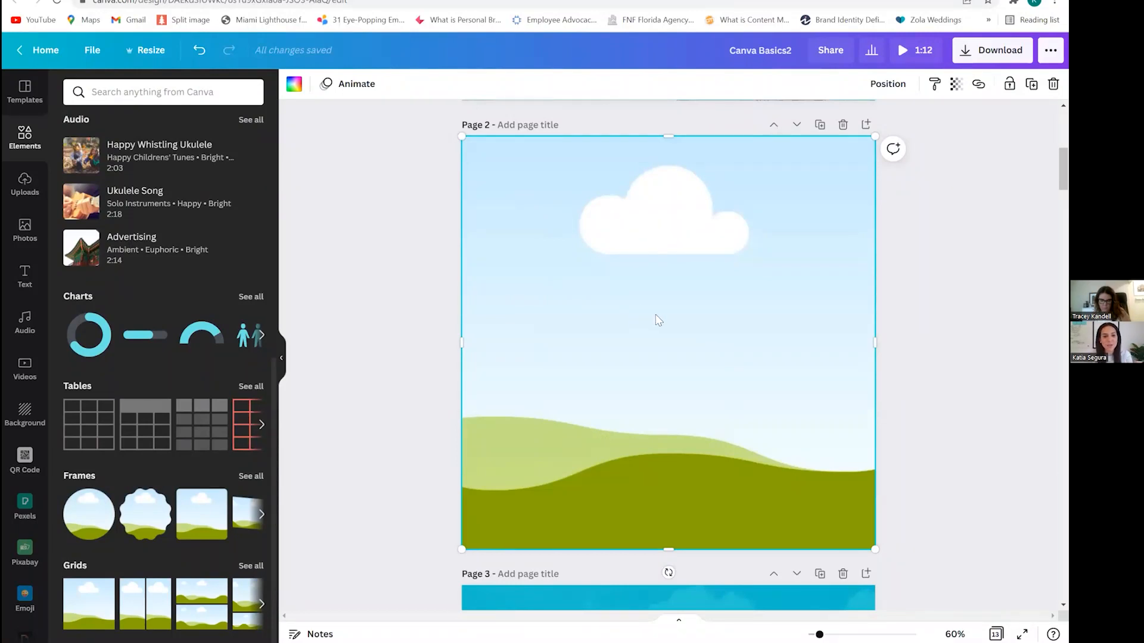
# Fill the page 2 grid with the aerial beach photo of teal waves and pink sand.
pyautogui.click(34, 189)
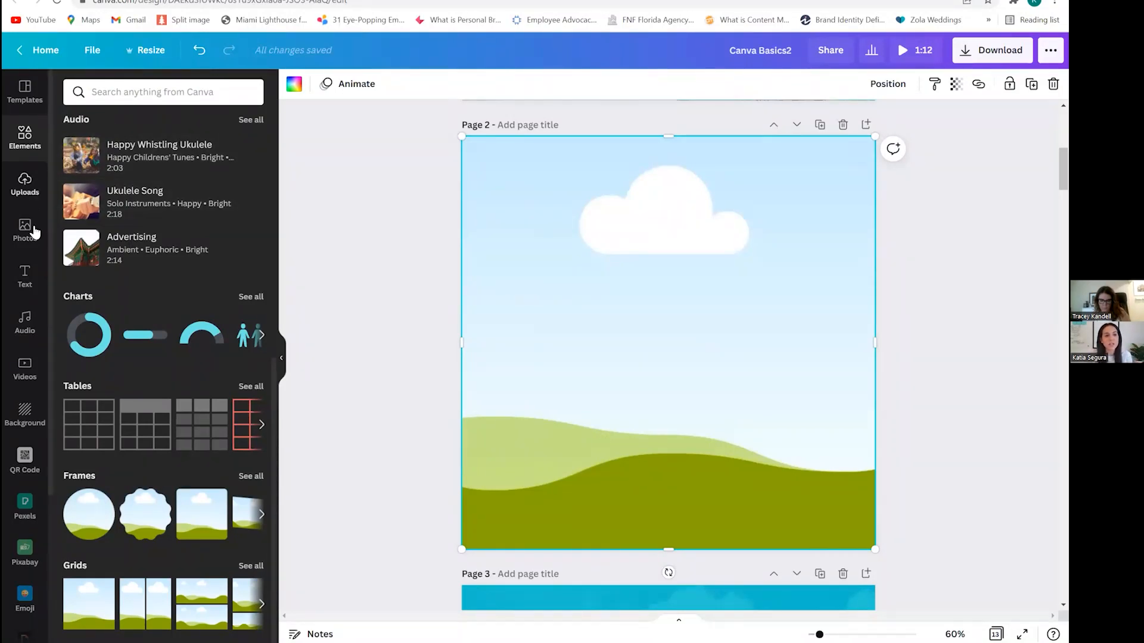
pyautogui.click(25, 230)
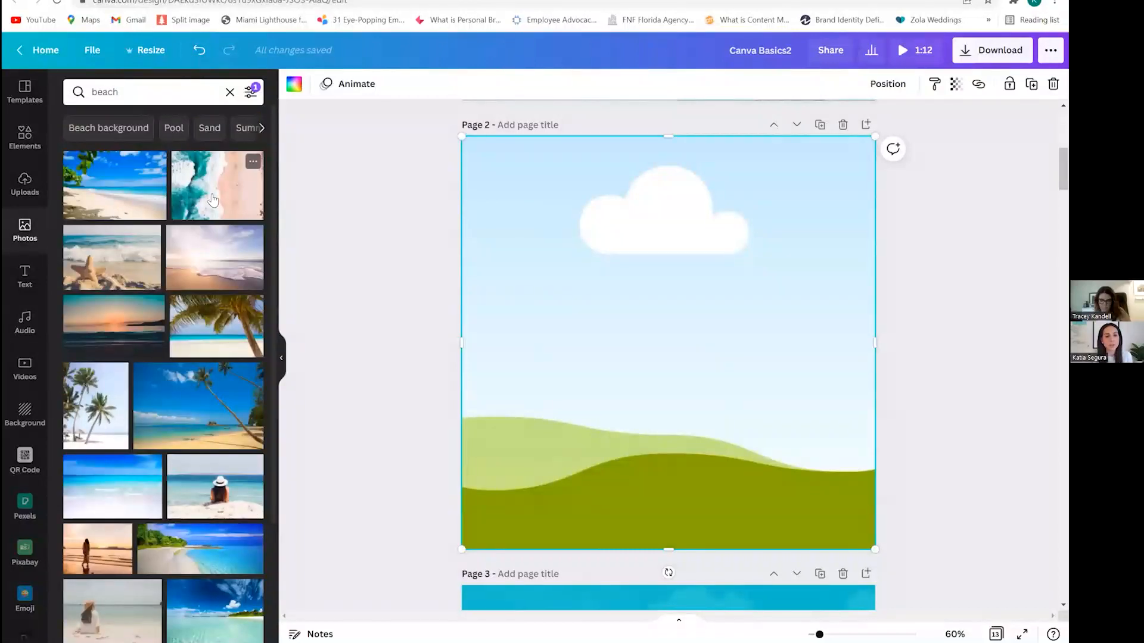
pyautogui.moveTo(215, 198); pyautogui.dragTo(493, 223)
pyautogui.moveTo(399, 246); pyautogui.dragTo(631, 255)
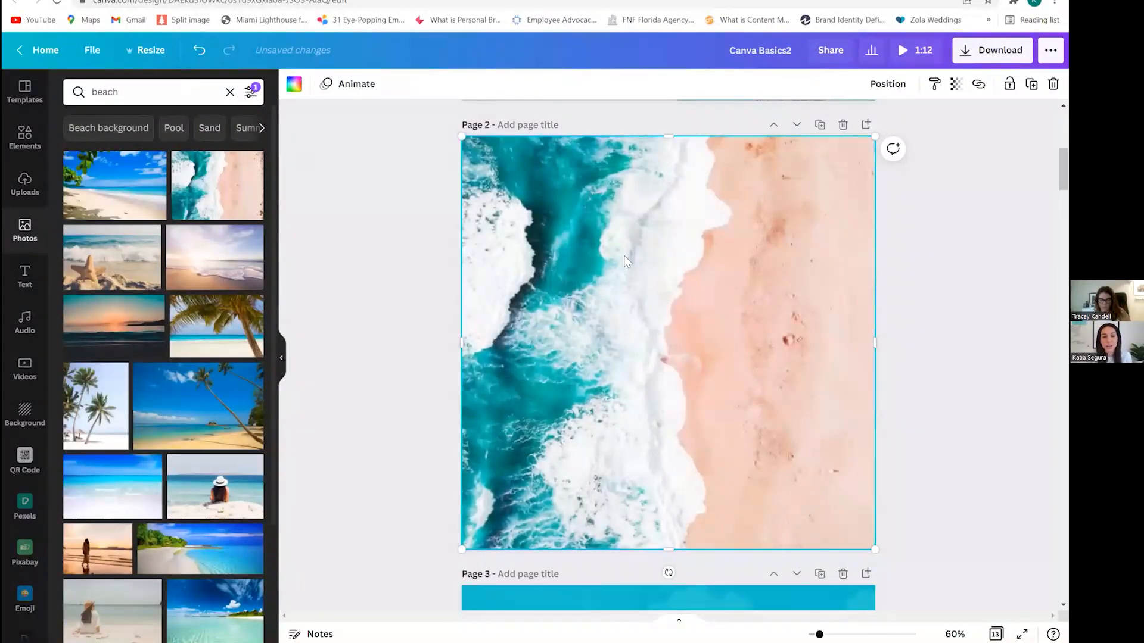
# Reposition the beach photo inside the grid so that more of the sand shows.
pyautogui.doubleClick(626, 255)
pyautogui.moveTo(655, 273); pyautogui.dragTo(333, 118)
pyautogui.click(332, 118)
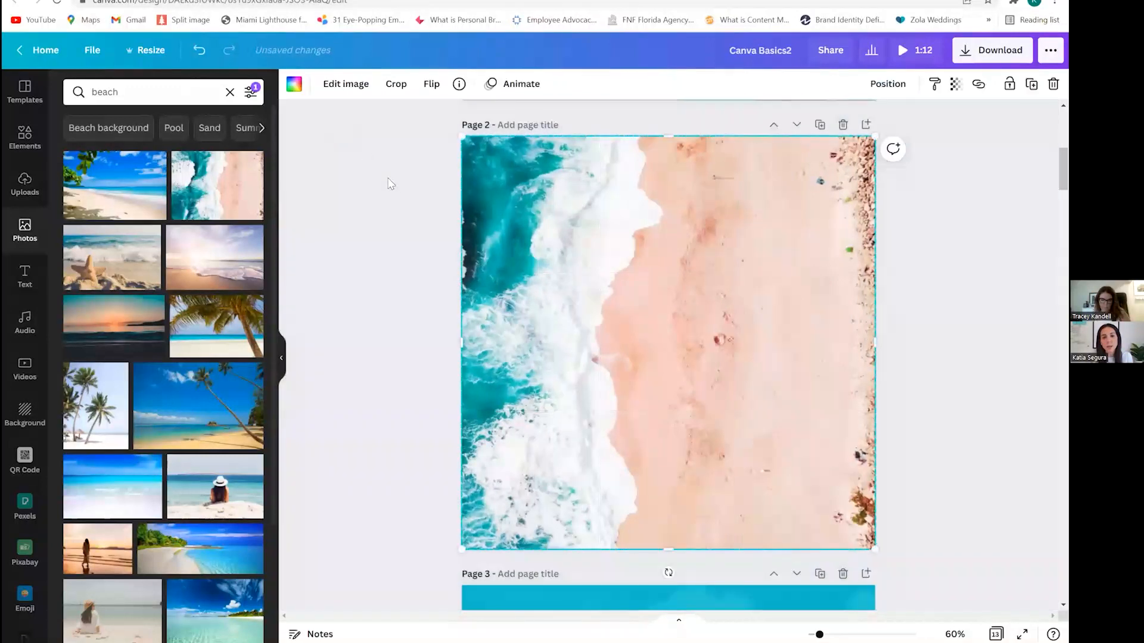
pyautogui.press('Escape')
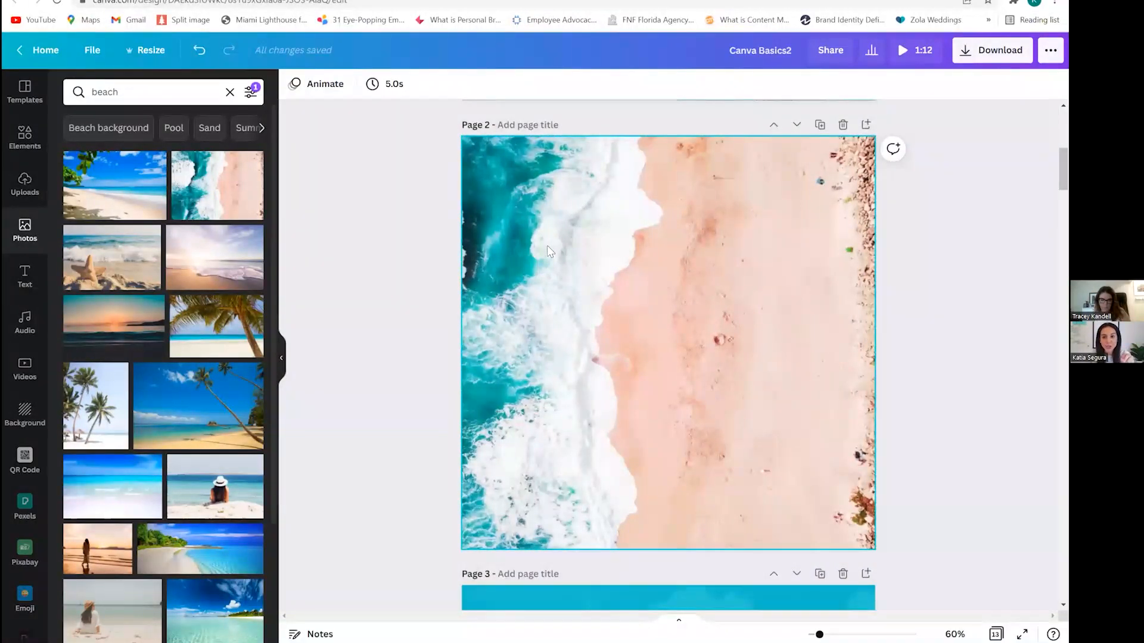
# Replace the photo in the grid with the 12-second beach video and try resizing the grid.
pyautogui.click(26, 369)
pyautogui.moveTo(128, 252); pyautogui.dragTo(513, 264)
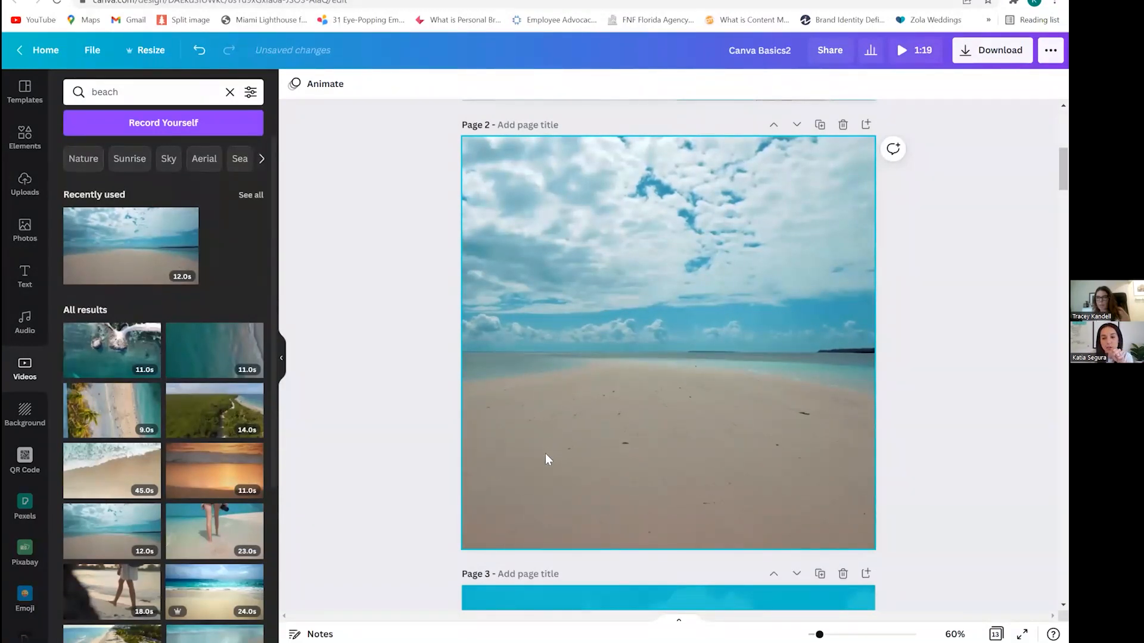
pyautogui.click(475, 542)
pyautogui.moveTo(475, 543); pyautogui.dragTo(604, 424)
pyautogui.moveTo(812, 237); pyautogui.dragTo(740, 288)
# Delete the video-filled grid from page 2.
pyautogui.click(825, 358)
pyautogui.click(735, 346)
pyautogui.press('Delete')
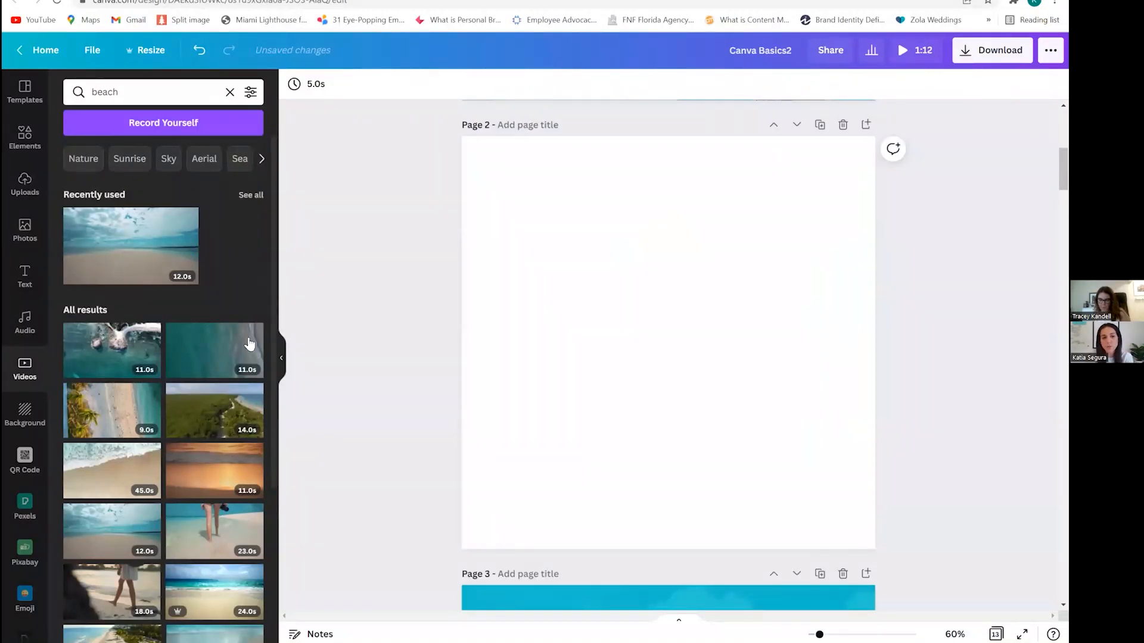
# Add the 12-second beach video directly to page 2 without a grid and enlarge it to cover the page.
pyautogui.click(105, 266)
pyautogui.click(713, 525)
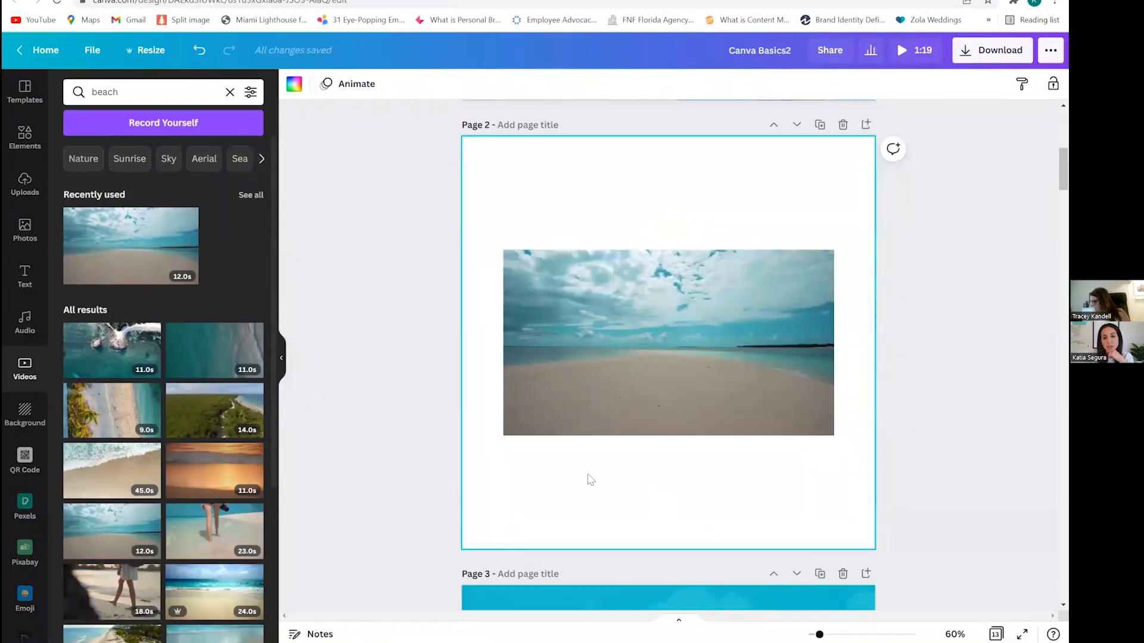
pyautogui.click(560, 357)
pyautogui.moveTo(655, 358); pyautogui.dragTo(749, 374)
pyautogui.moveTo(444, 203); pyautogui.dragTo(349, 128)
pyautogui.moveTo(350, 453); pyautogui.dragTo(210, 587)
# Readjust the position and size of the oversized video on page 2 and delete it.
pyautogui.moveTo(525, 421); pyautogui.dragTo(662, 433)
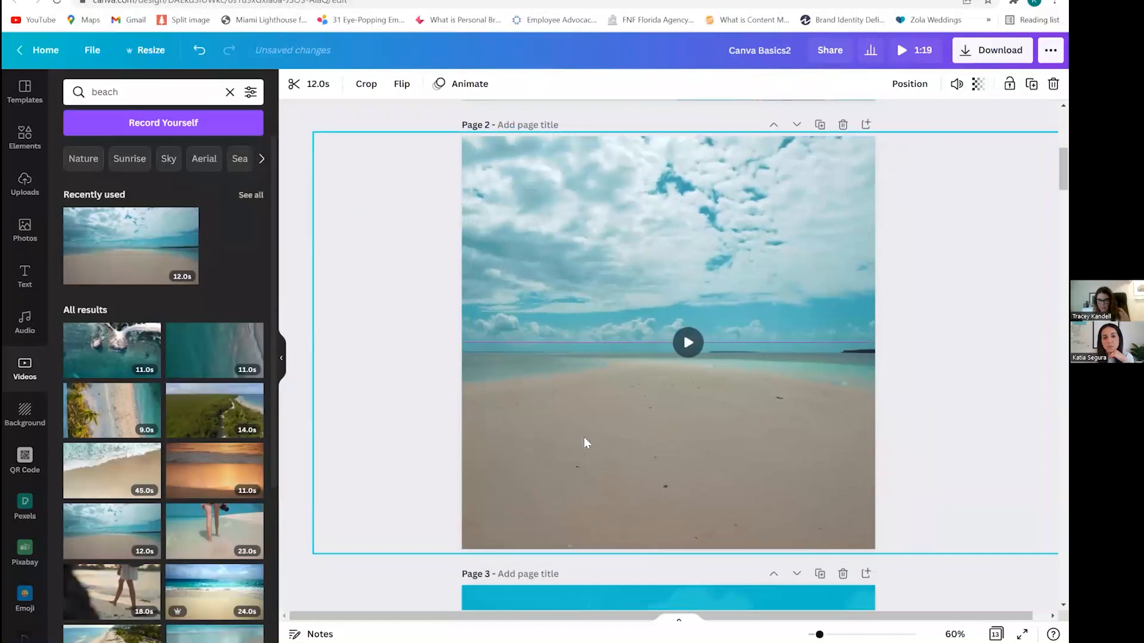
pyautogui.moveTo(314, 553); pyautogui.dragTo(343, 537)
pyautogui.press('Delete')
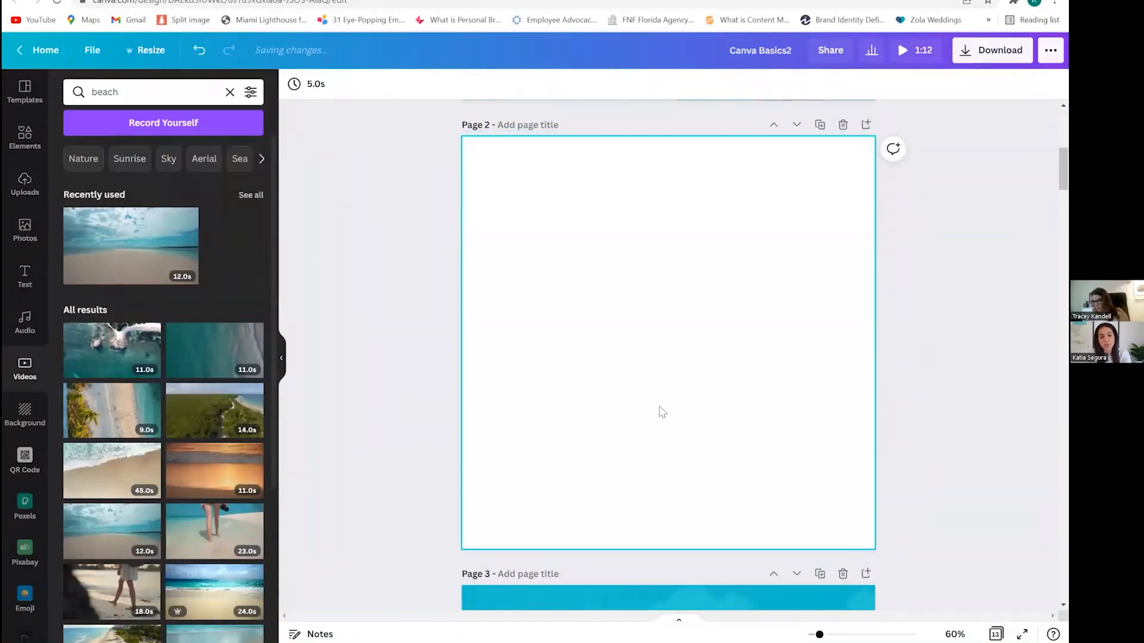
# Add a two-column grid to page 2 and fill it with the uploaded "Canva for Title Agents" and orange "Canva Design Circle" images.
pyautogui.click(25, 142)
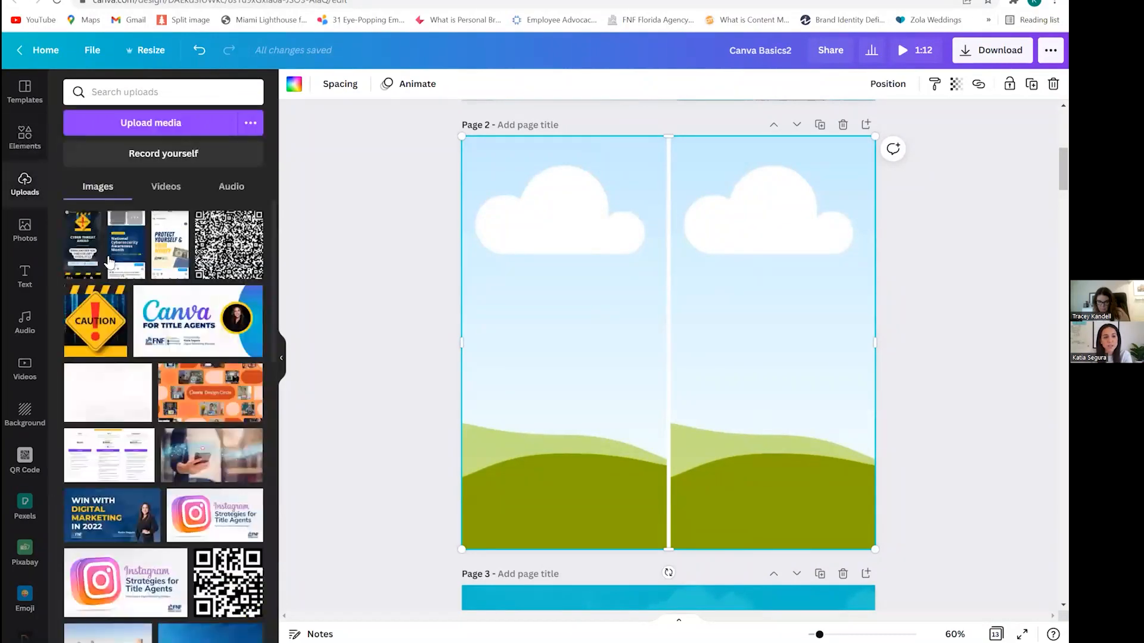
pyautogui.moveTo(196, 321); pyautogui.dragTo(464, 336)
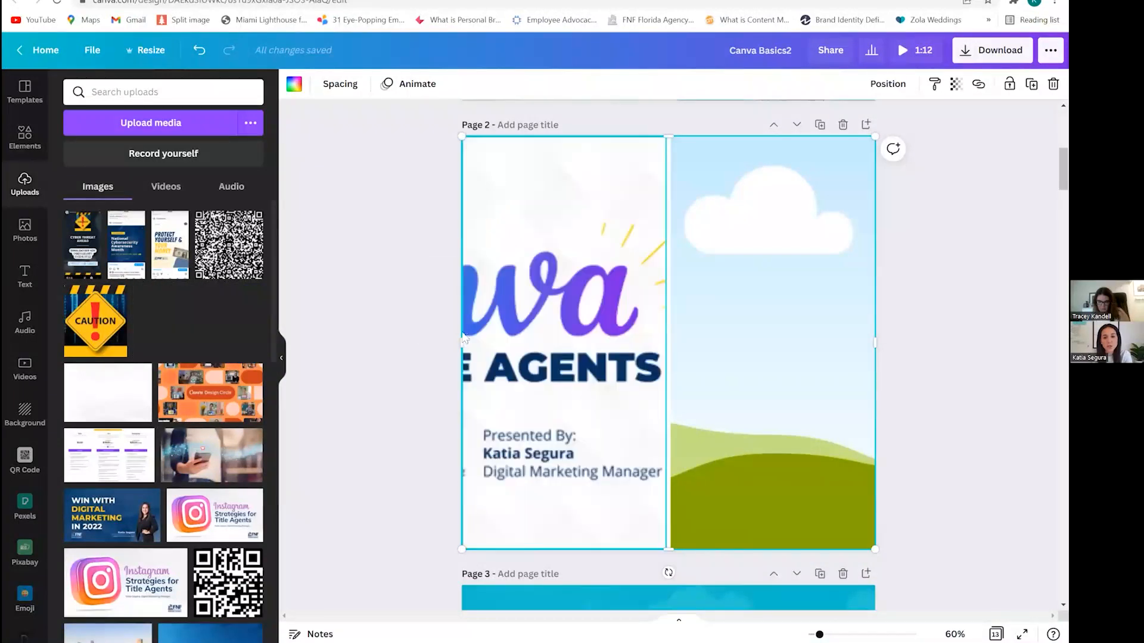
pyautogui.moveTo(256, 424); pyautogui.dragTo(762, 358)
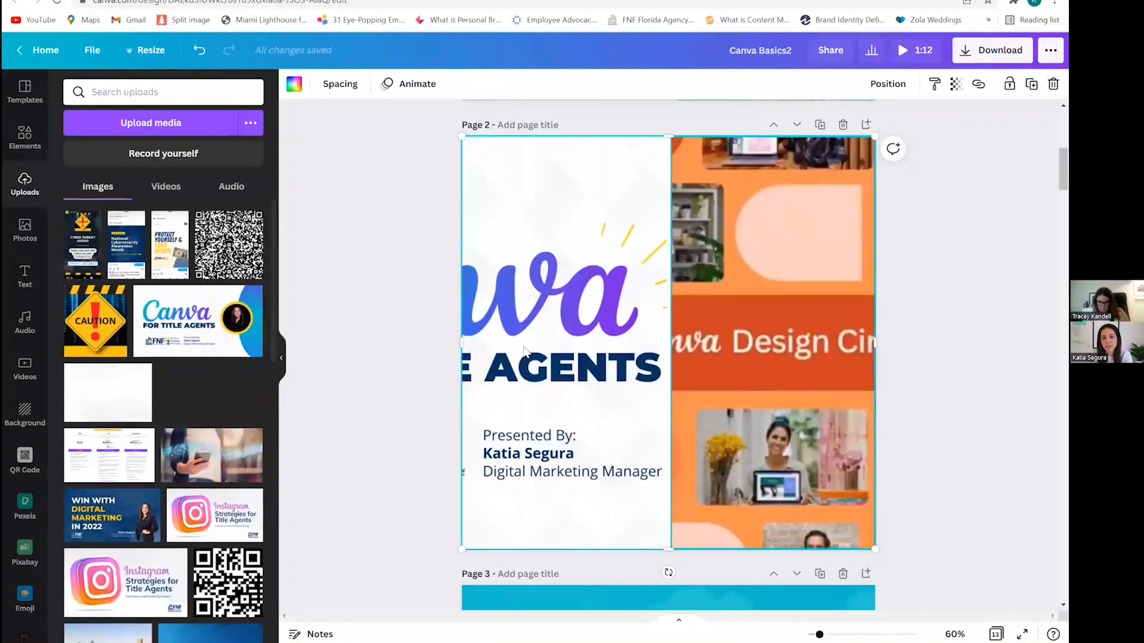
# Reposition the images inside both columns of the page 2 grid, showing the round portrait in the first column and different photos in the orange one.
pyautogui.doubleClick(500, 338)
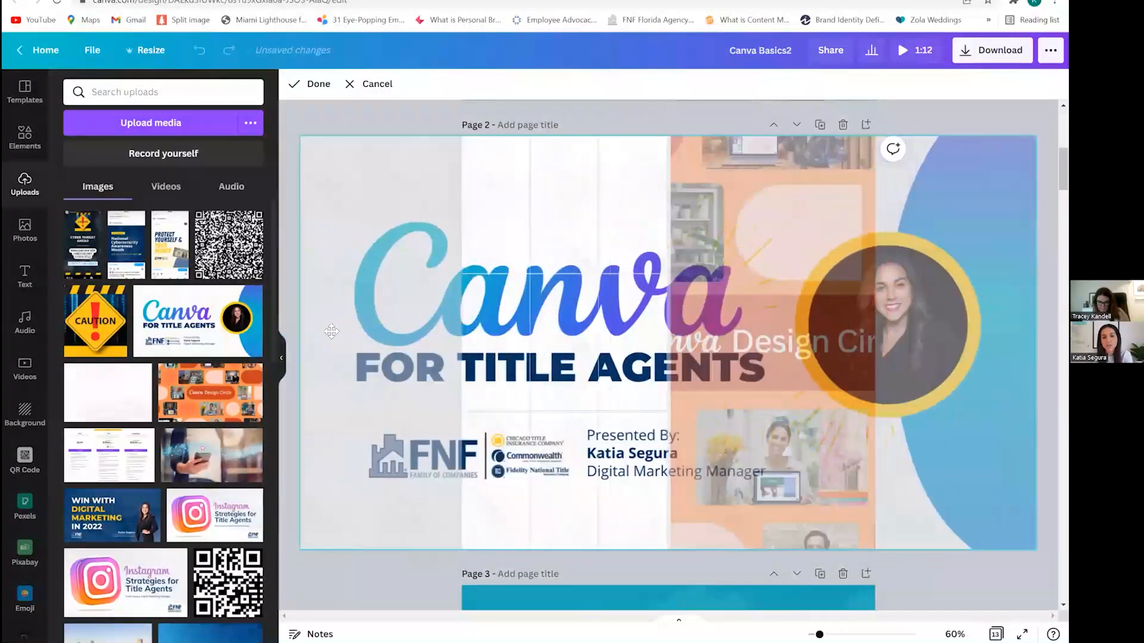
pyautogui.moveTo(983, 328); pyautogui.dragTo(587, 333)
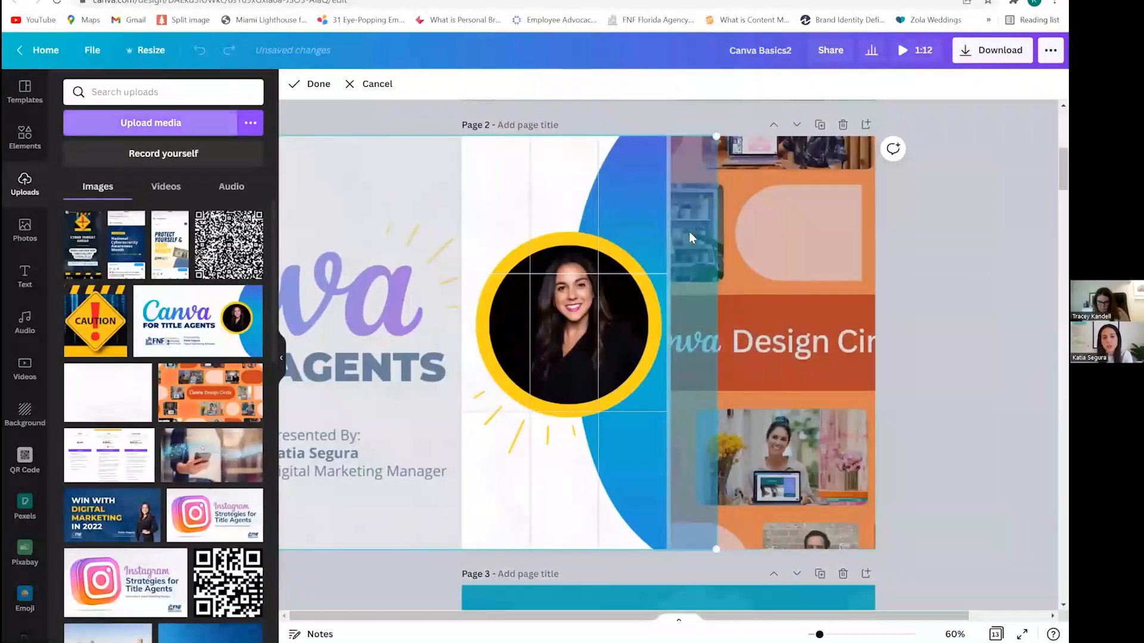
pyautogui.click(712, 255)
pyautogui.doubleClick(712, 254)
pyautogui.moveTo(766, 260); pyautogui.dragTo(879, 261)
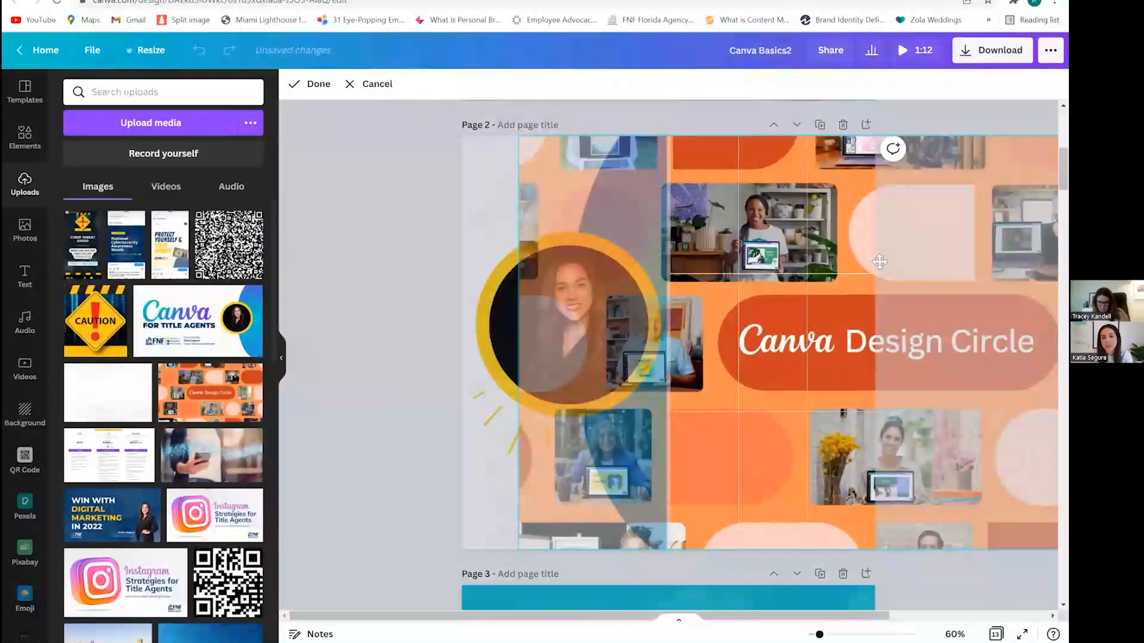
pyautogui.click(467, 174)
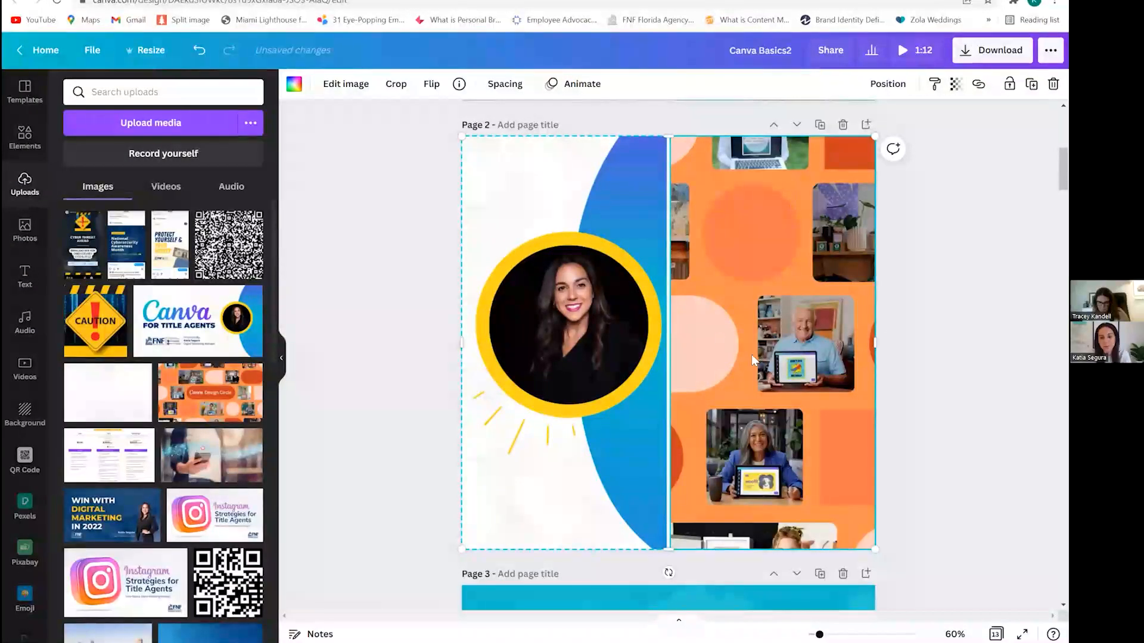
# Delete the two-column image grid from page 2.
pyautogui.press('Delete')
pyautogui.press('Delete')
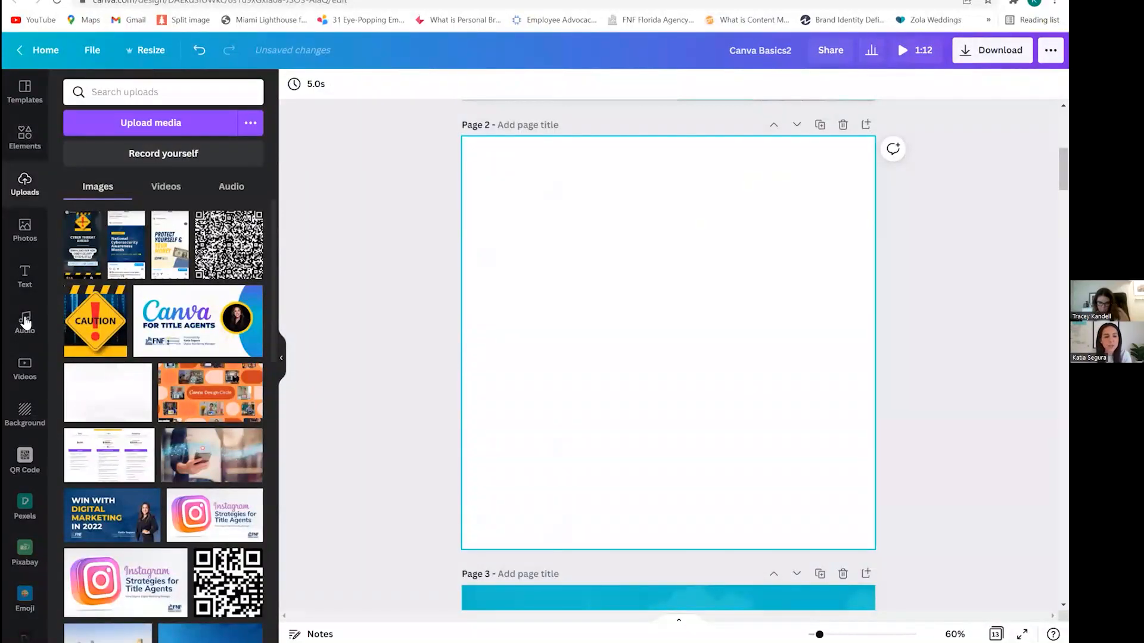
# Add a circle frame to page 2, replace it with a scalloped frame, and shift that frame slightly down and right.
pyautogui.click(24, 136)
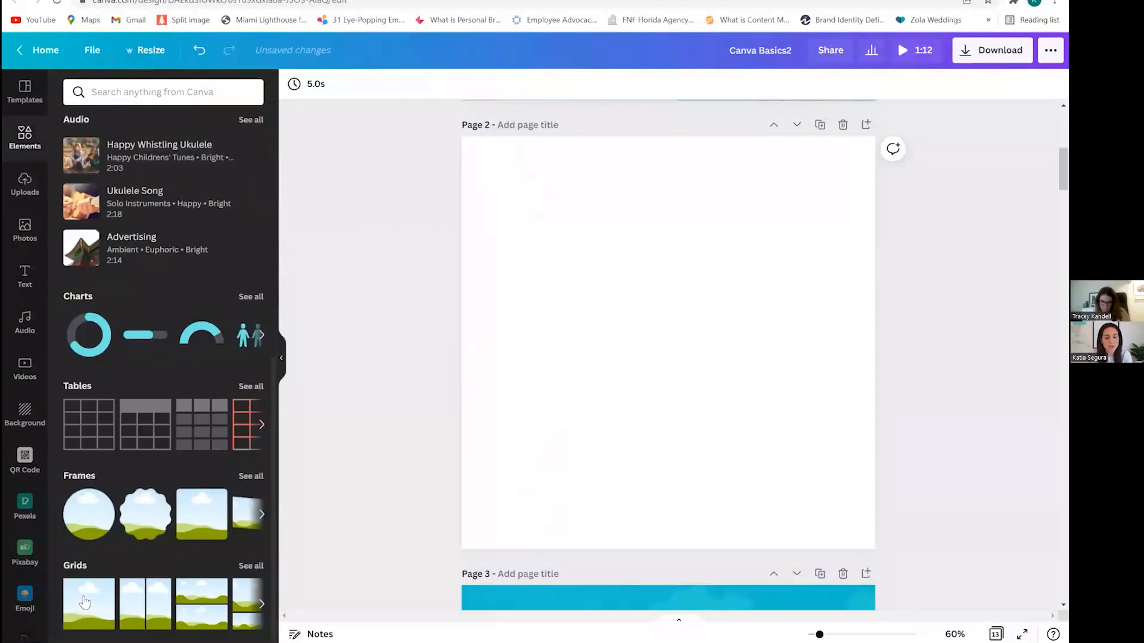
pyautogui.click(88, 520)
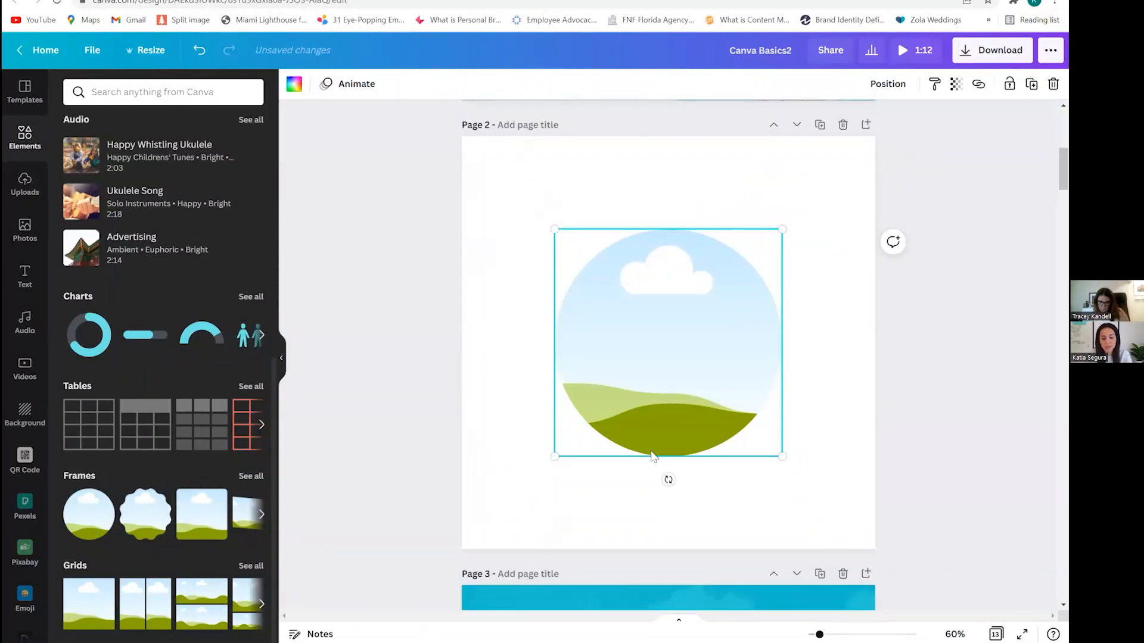
pyautogui.press('Delete')
pyautogui.click(146, 513)
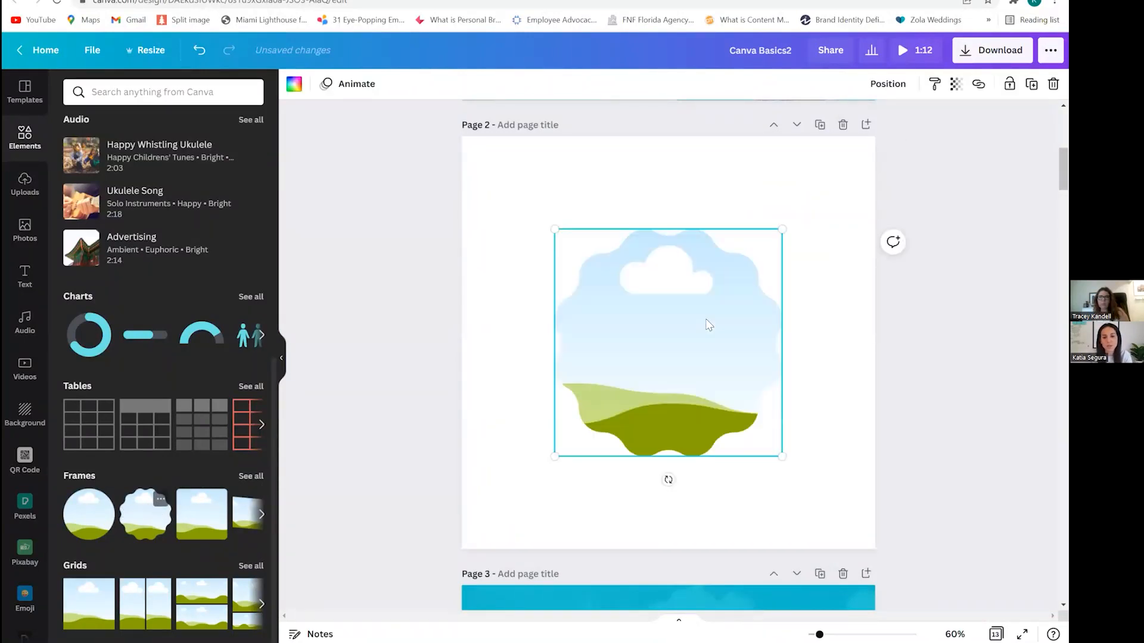
pyautogui.moveTo(743, 317); pyautogui.dragTo(754, 323)
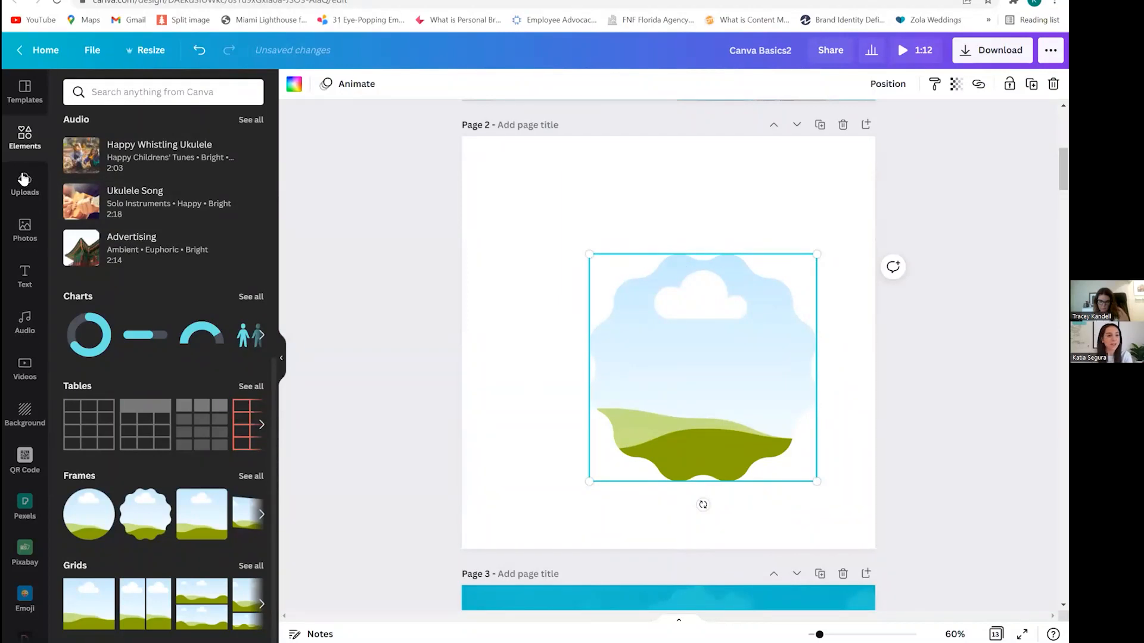
# Fill the scalloped frame with the aerial beach photo, shrink it near the page's lower-right corner, and delete it.
pyautogui.click(24, 230)
pyautogui.moveTo(220, 208); pyautogui.dragTo(697, 334)
pyautogui.moveTo(667, 384); pyautogui.dragTo(801, 437)
pyautogui.press('Delete')
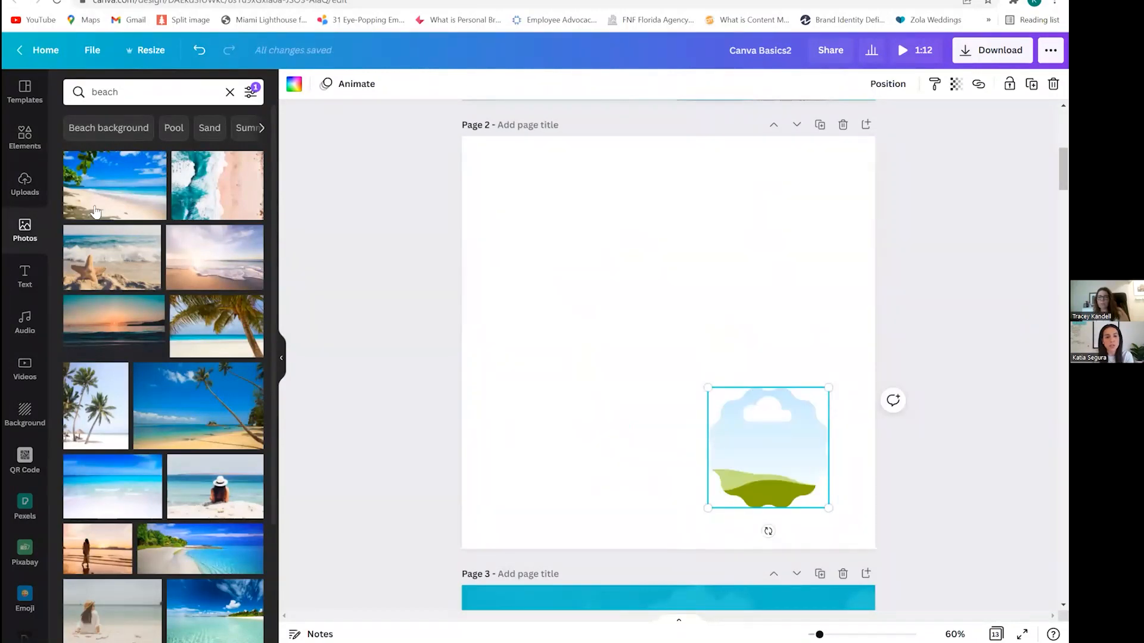
pyautogui.press('Delete')
# Add a circle frame to page 2, fill it with the uploaded portrait of the woman in white, and try resizing it.
pyautogui.click(25, 137)
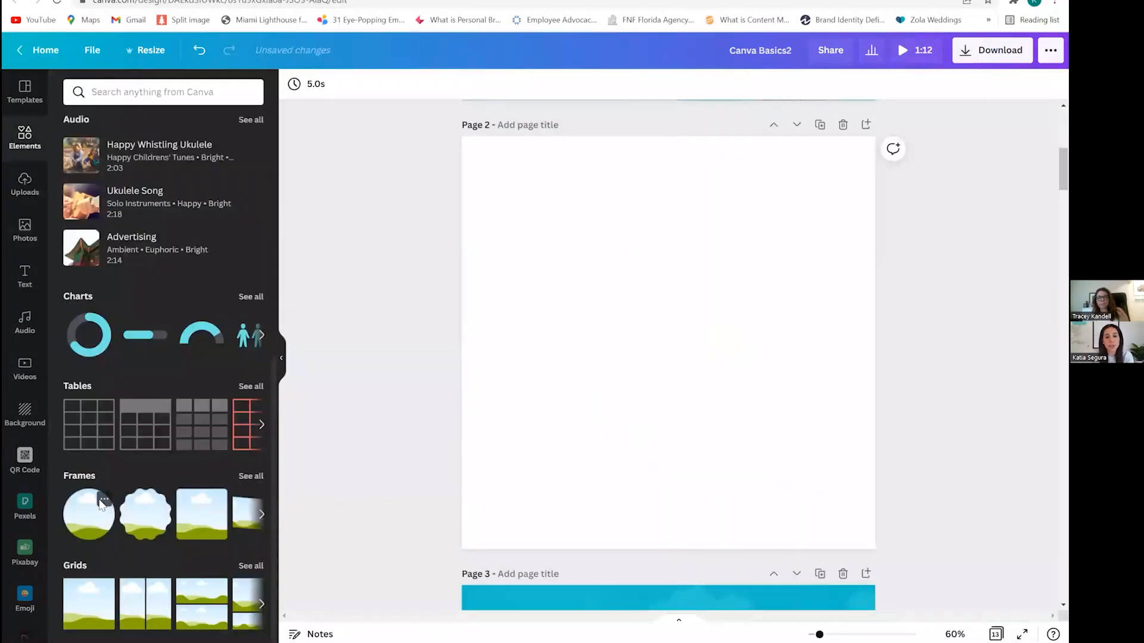
pyautogui.click(92, 509)
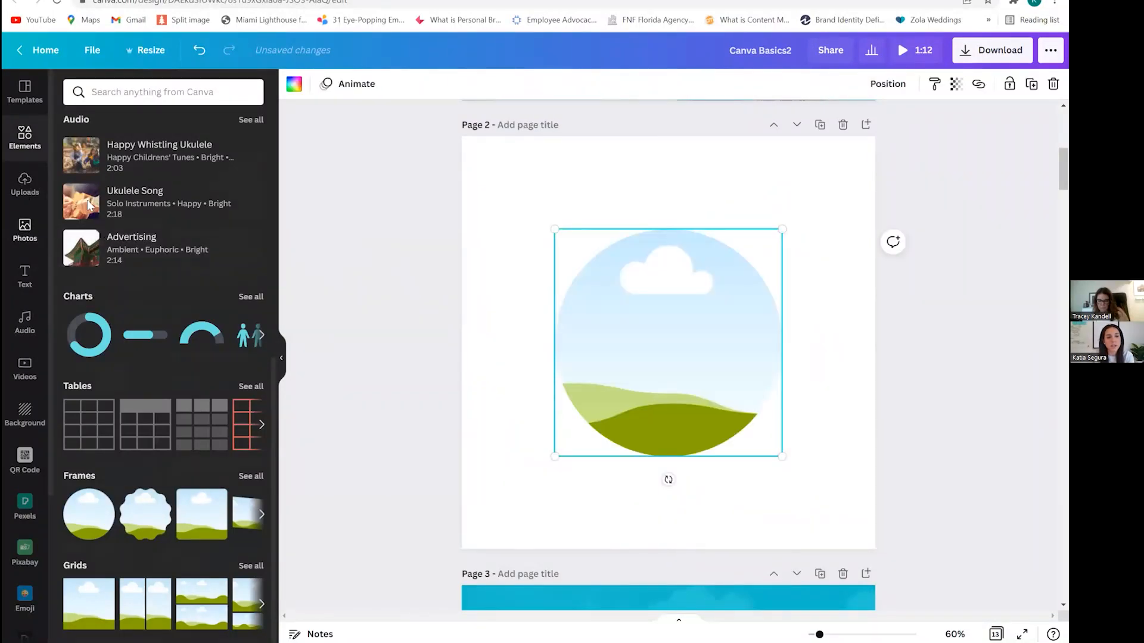
pyautogui.click(25, 229)
pyautogui.click(24, 184)
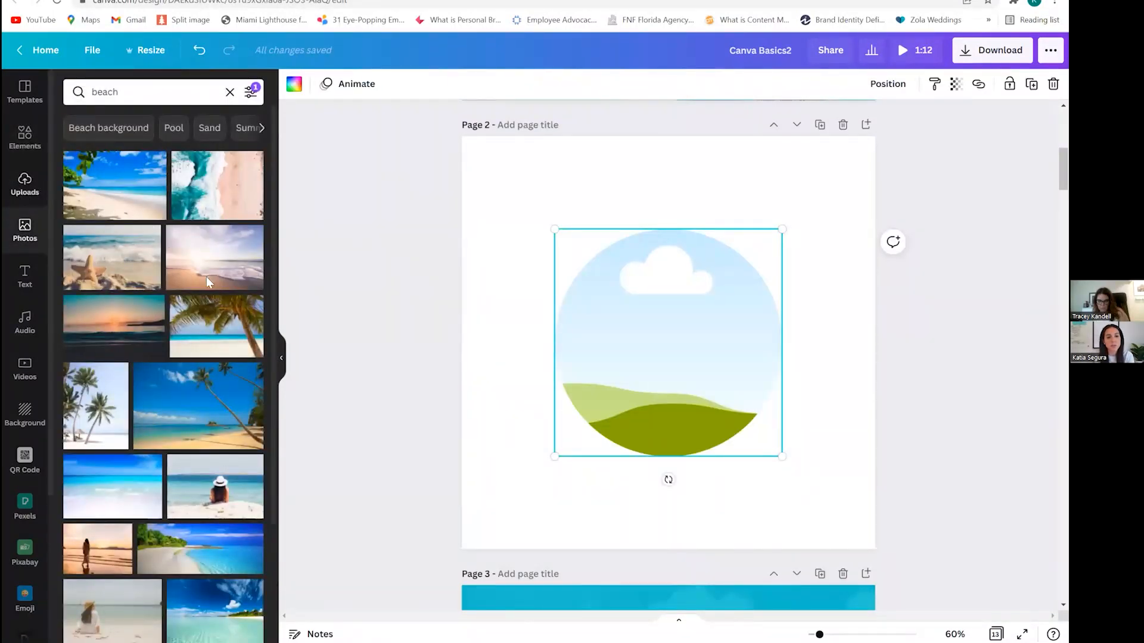
pyautogui.scroll(-10, 233, 354)
pyautogui.scroll(4, 148, 320)
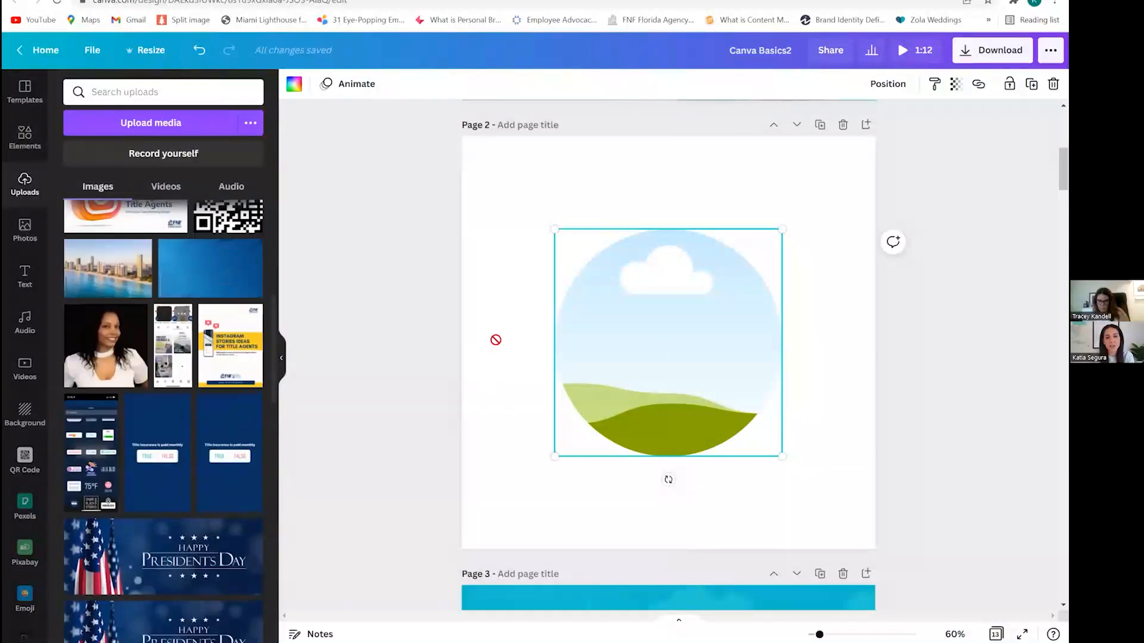
pyautogui.moveTo(573, 373); pyautogui.dragTo(713, 291)
pyautogui.moveTo(783, 229); pyautogui.dragTo(668, 343)
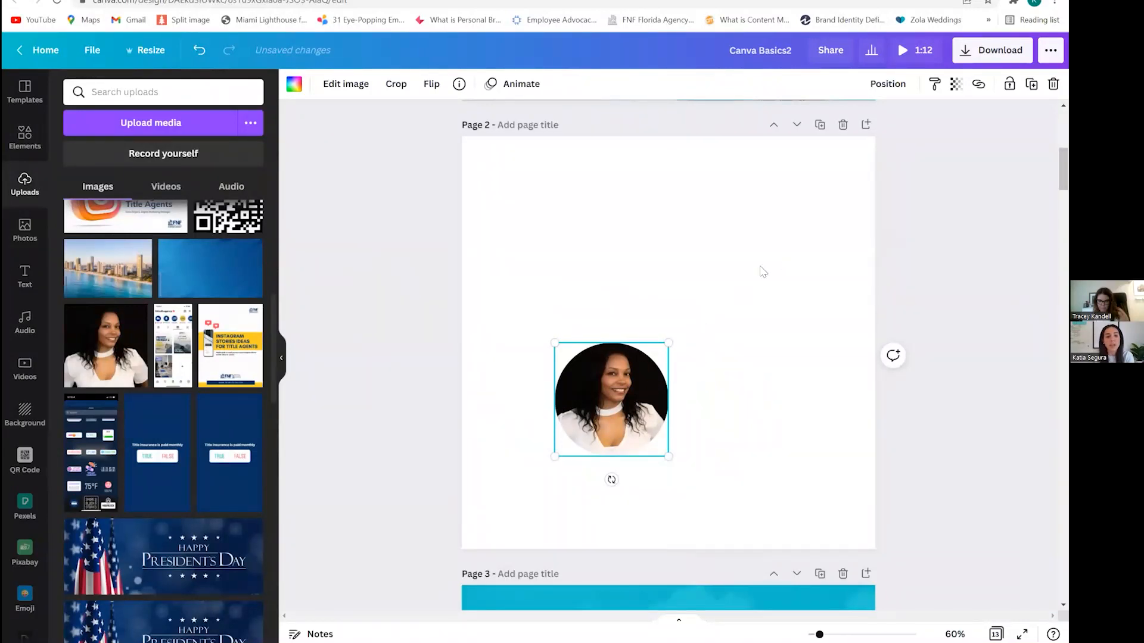
pyautogui.hotkey('ctrl', 'z')
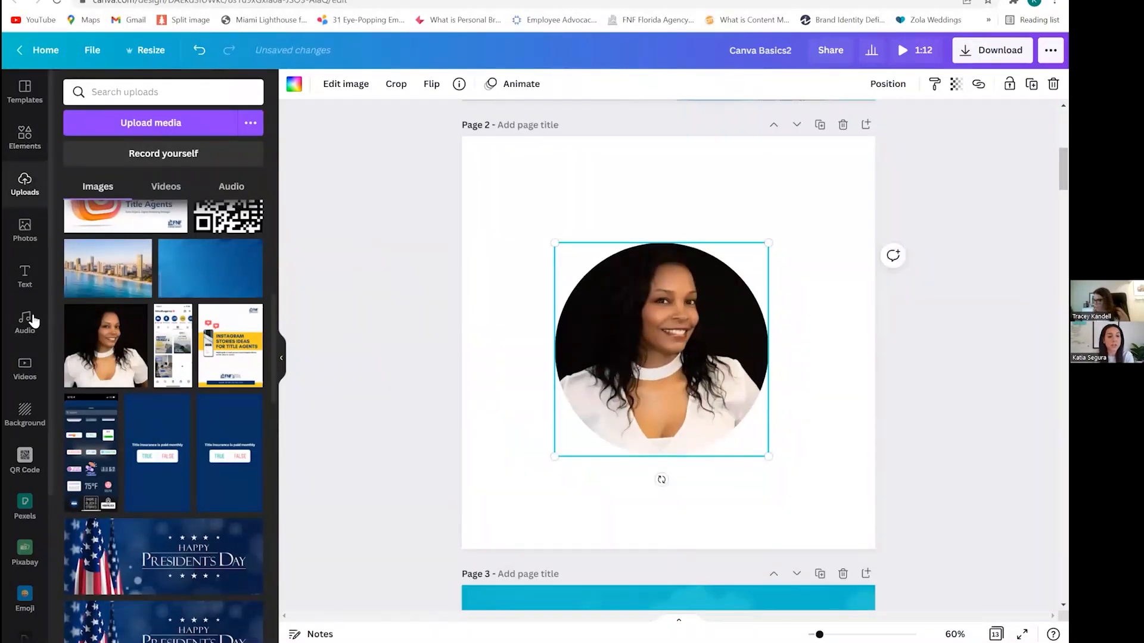
# Replace the portrait in the circle frame with the recently used 12-second beach video, and delete the video and frame.
pyautogui.click(25, 368)
pyautogui.moveTo(179, 238); pyautogui.dragTo(655, 370)
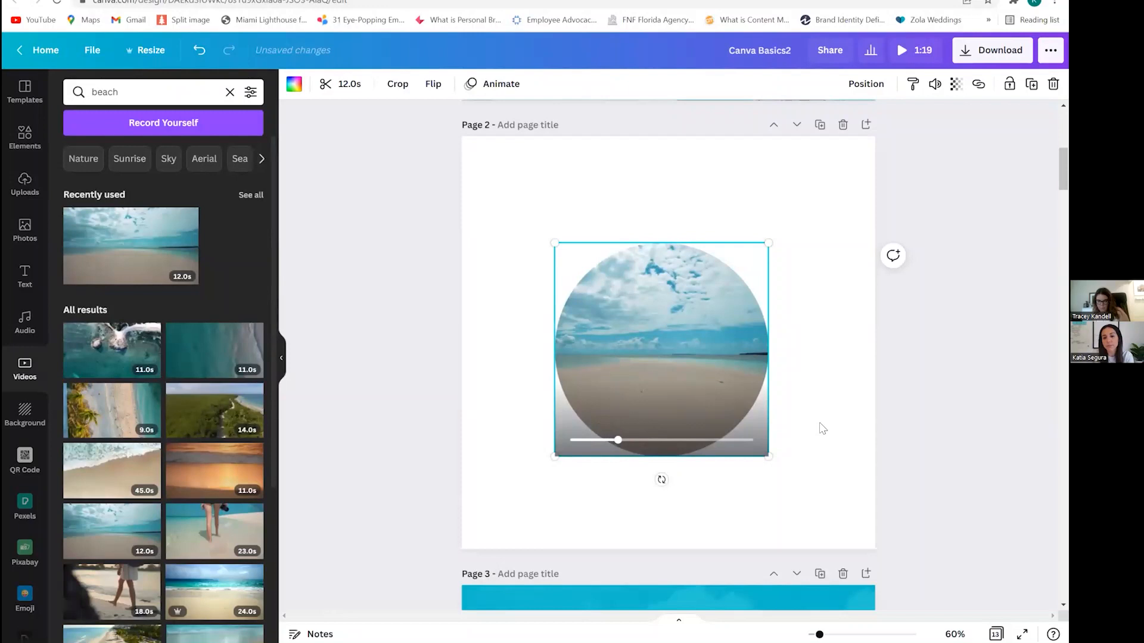
pyautogui.press('Delete')
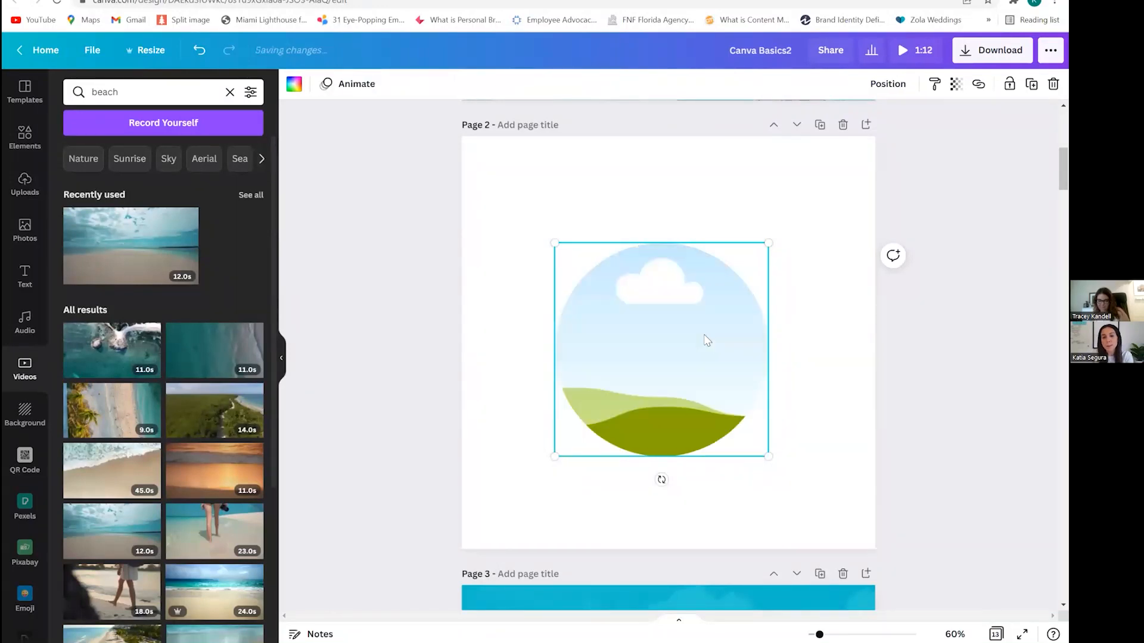
pyautogui.press('Delete')
# Shift the teal overlay on page 1 to the right to expose the house photo behind it, and select that photo.
pyautogui.scroll(5, 546, 225)
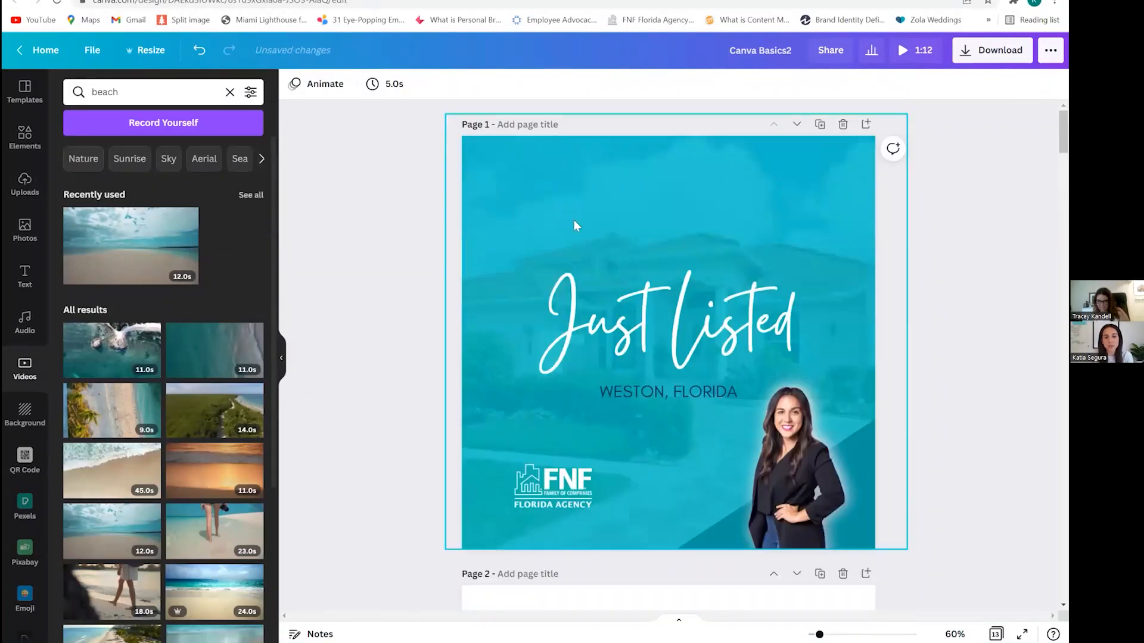
pyautogui.click(574, 224)
pyautogui.click(471, 361)
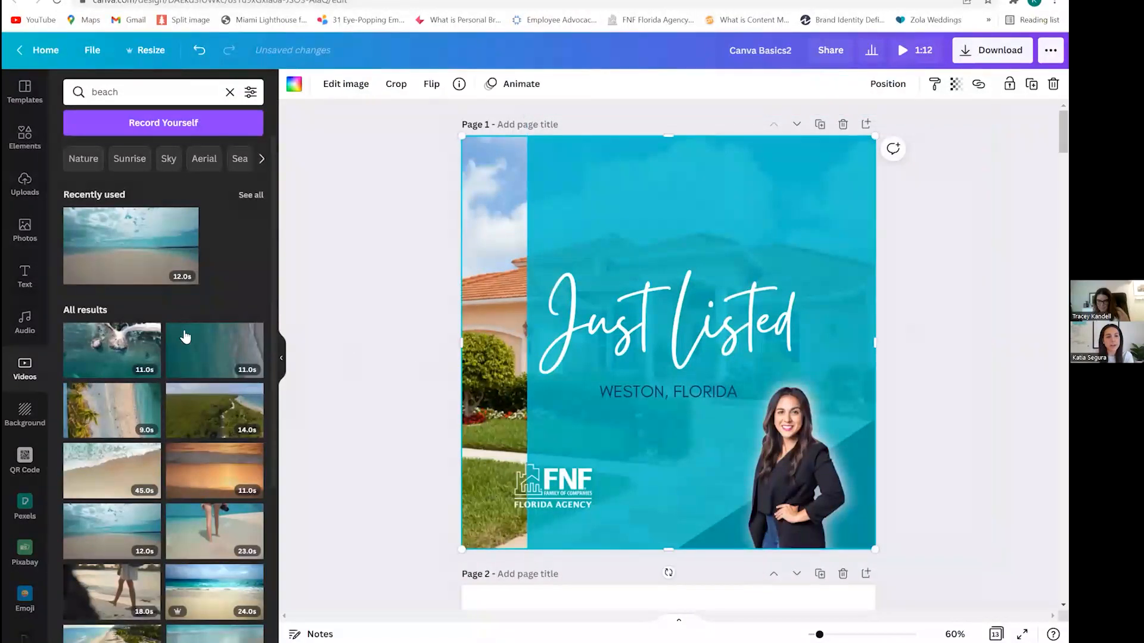
# Add a full-page single grid to page 2 and fill it with the recently used photo of the two-story house.
pyautogui.scroll(-2, 471, 358)
pyautogui.scroll(-2, 184, 331)
pyautogui.click(24, 137)
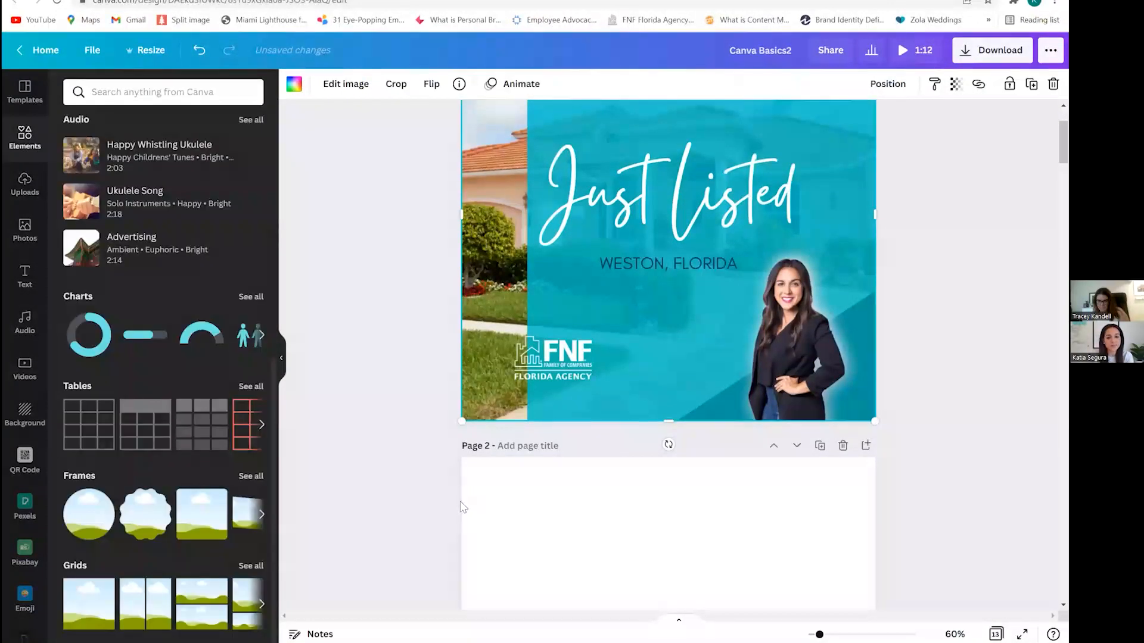
pyautogui.scroll(-5, 460, 501)
pyautogui.scroll(4, 406, 513)
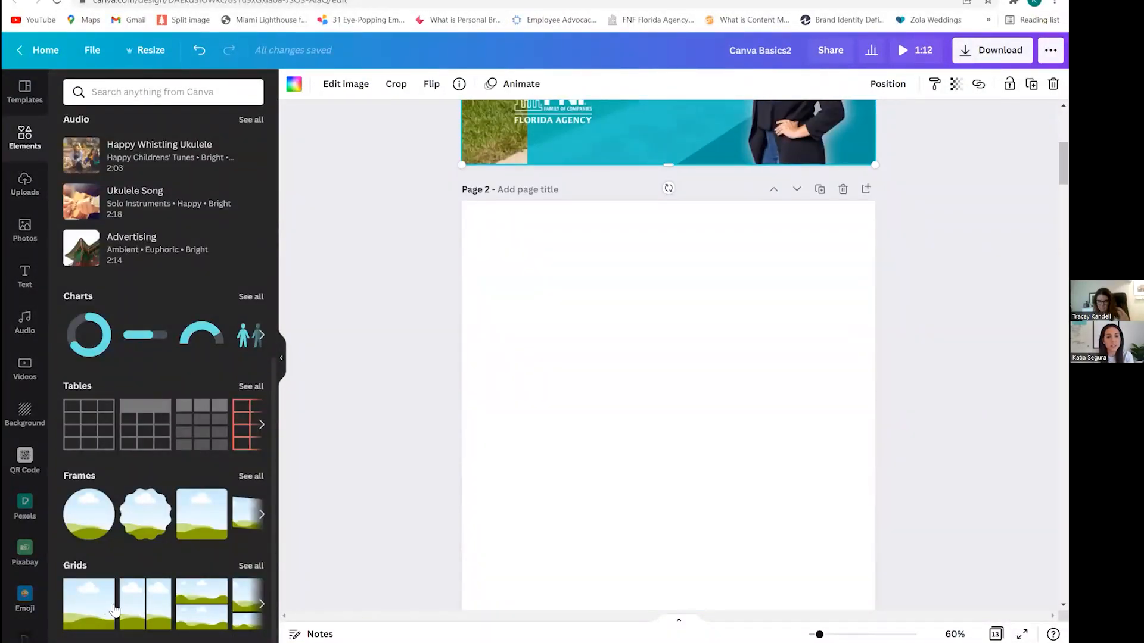
pyautogui.click(114, 610)
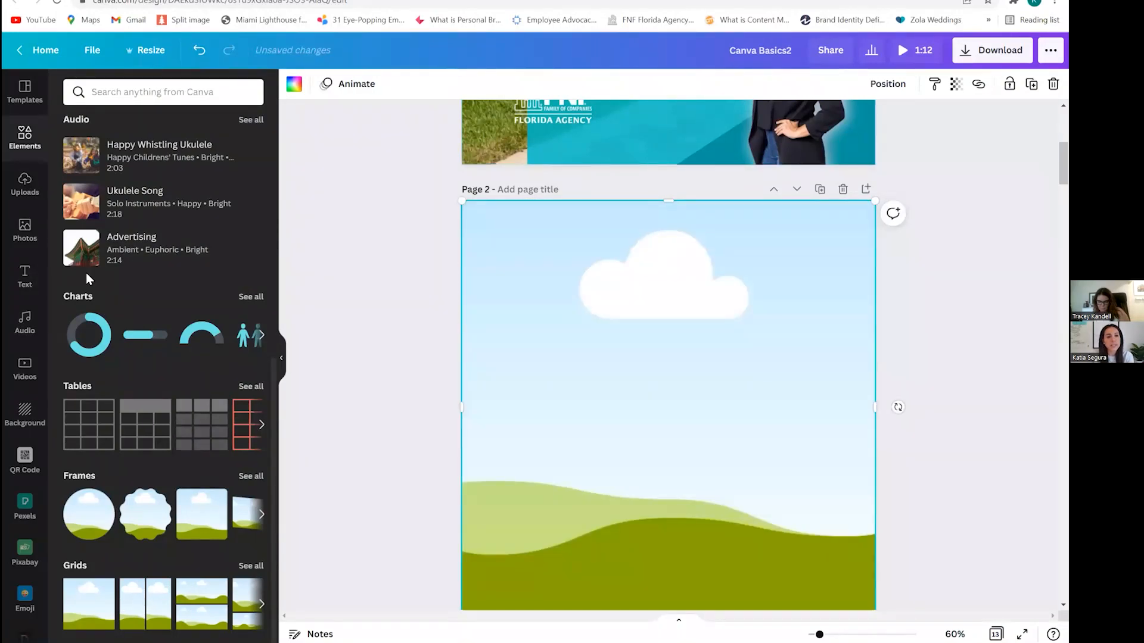
pyautogui.scroll(3, 85, 277)
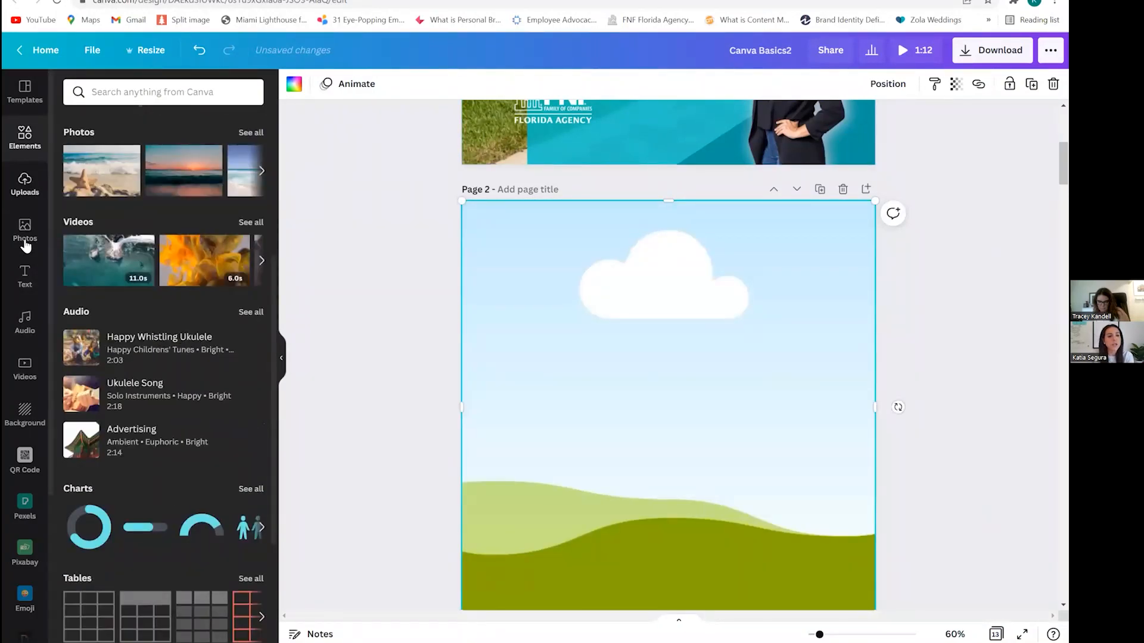
pyautogui.click(25, 184)
pyautogui.scroll(5, 150, 304)
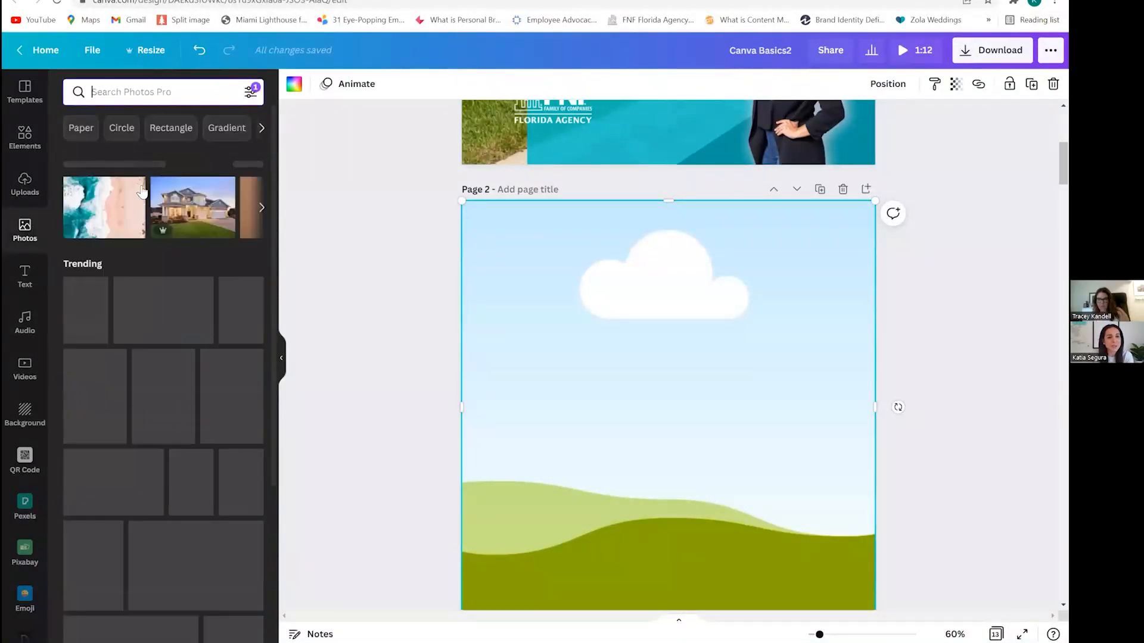
pyautogui.moveTo(179, 206); pyautogui.dragTo(581, 356)
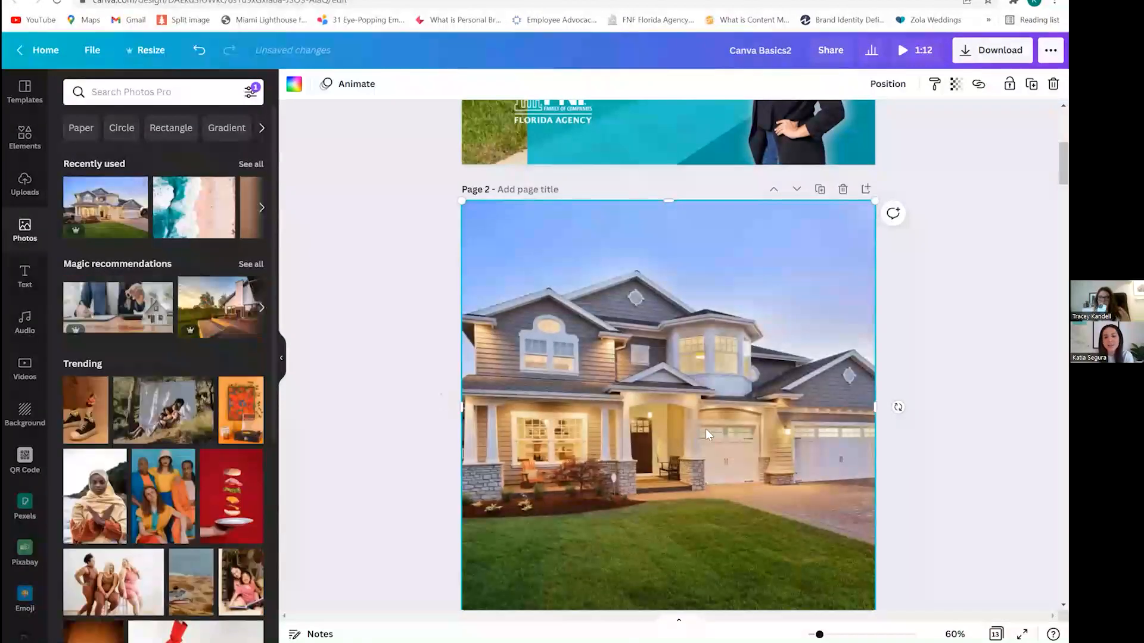
# Slide the teal overlay on page 1 off the house photo and move it back over the whole page.
pyautogui.scroll(6, 709, 431)
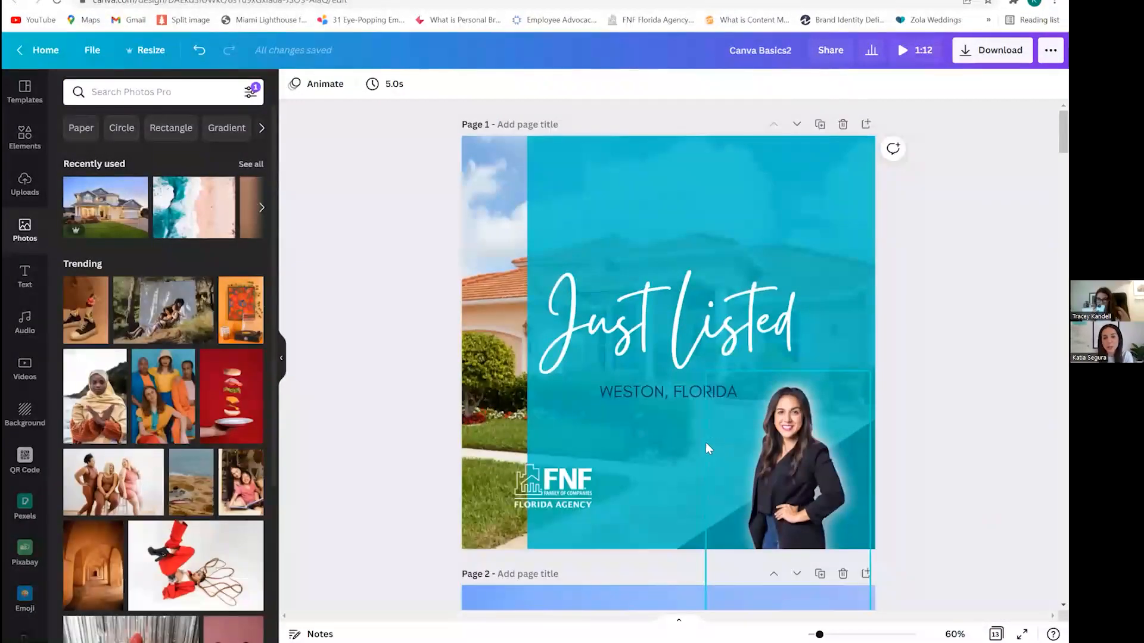
pyautogui.scroll(-1, 632, 492)
pyautogui.scroll(1, 634, 488)
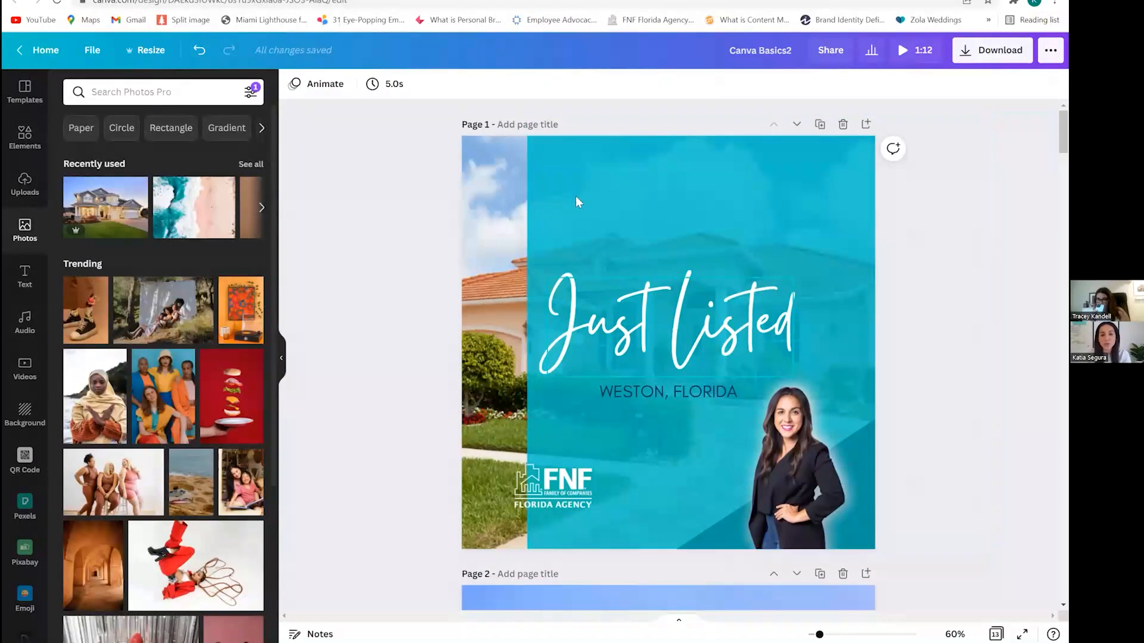
pyautogui.moveTo(725, 222); pyautogui.dragTo(863, 222)
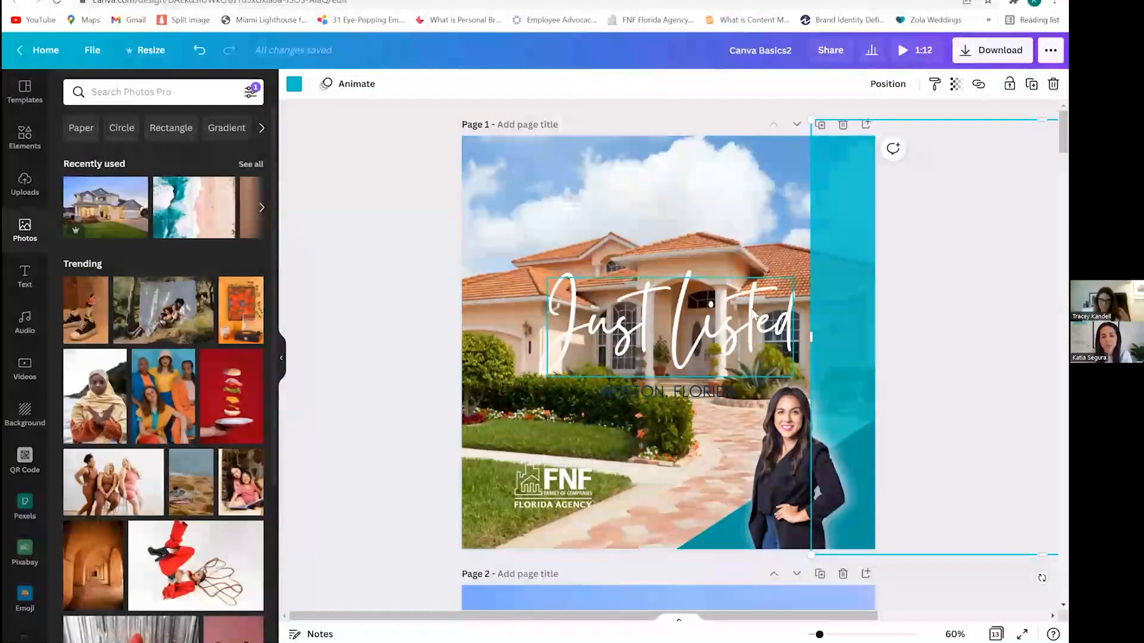
pyautogui.moveTo(705, 206); pyautogui.dragTo(389, 257)
pyautogui.click(459, 411)
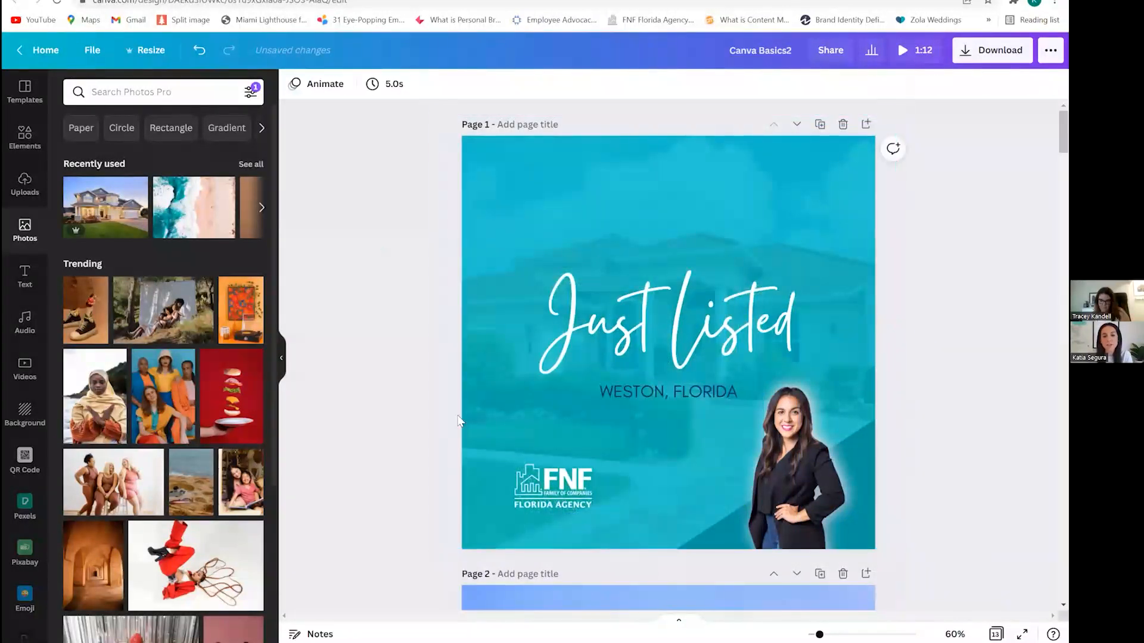
# Add a square shape over the house photo on page 2 and enlarge it to cover the entire page.
pyautogui.scroll(-5, 409, 427)
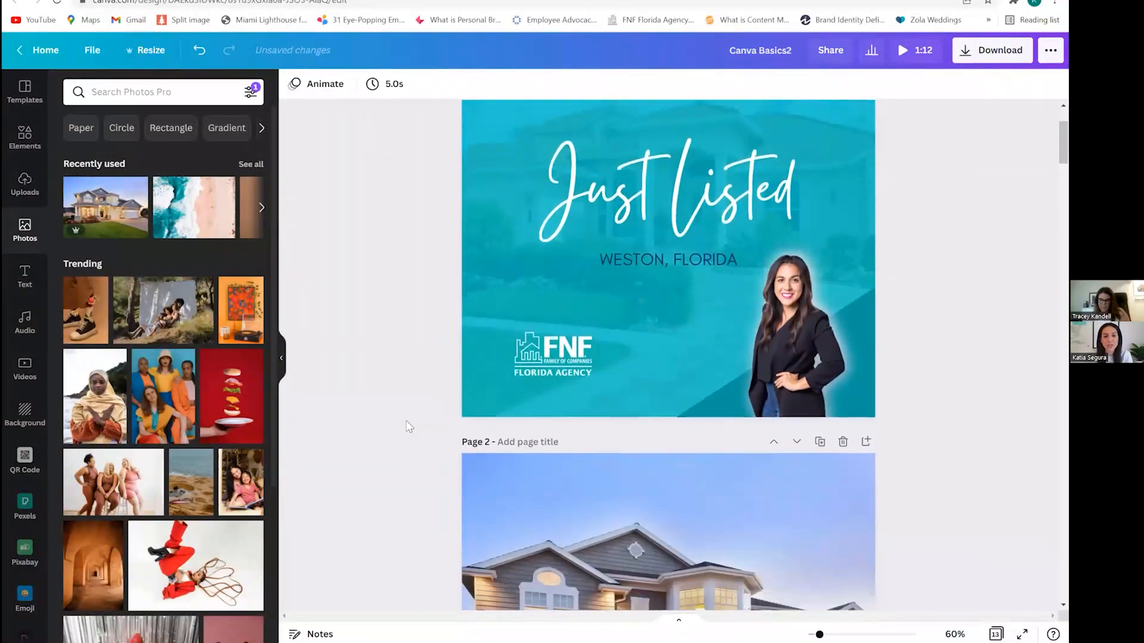
pyautogui.scroll(-4, 409, 423)
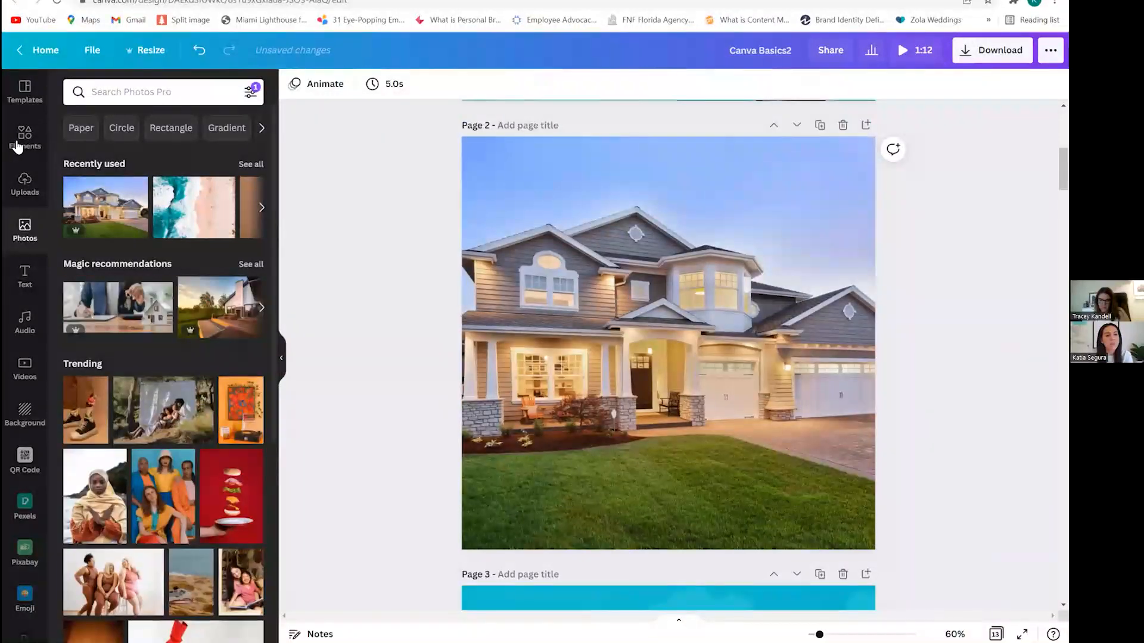
pyautogui.click(22, 148)
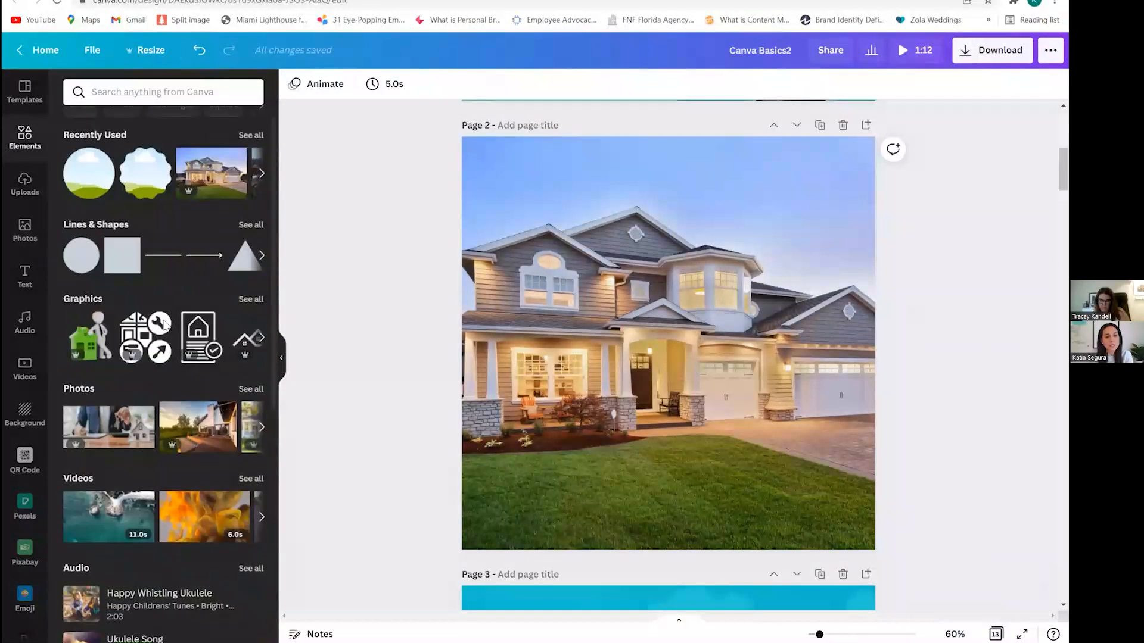
pyautogui.click(117, 284)
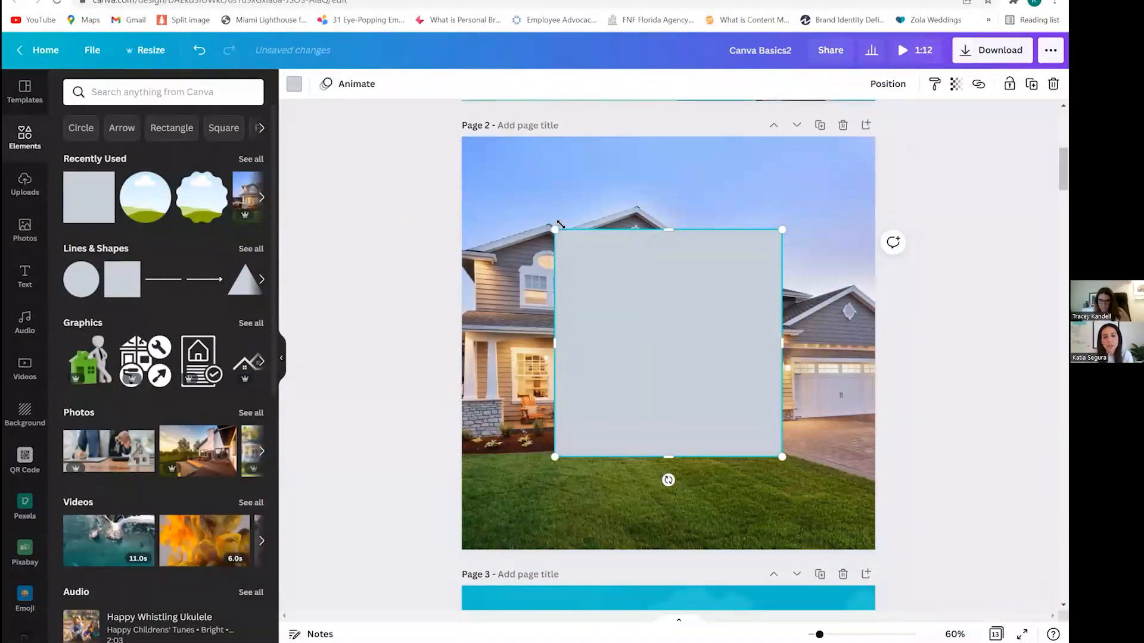
pyautogui.moveTo(555, 229); pyautogui.dragTo(364, 142)
pyautogui.moveTo(782, 456); pyautogui.dragTo(926, 601)
pyautogui.moveTo(711, 288); pyautogui.dragTo(728, 351)
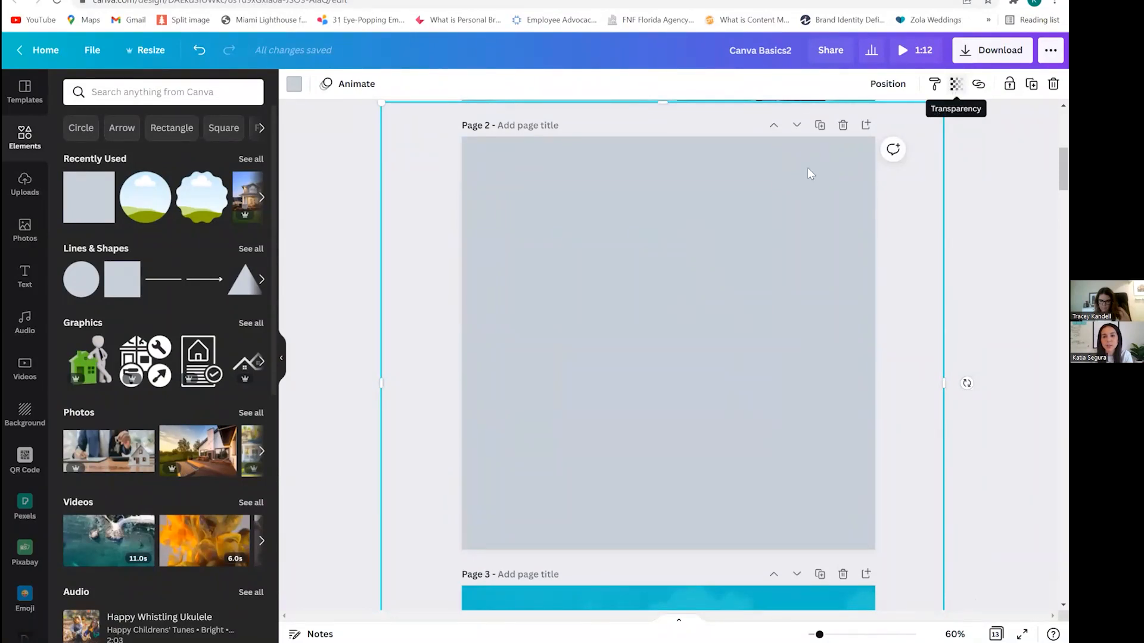
# Adjust the gray square's position over page 2 and set its transparency to 82 to reveal the house photo.
pyautogui.moveTo(778, 192); pyautogui.dragTo(727, 251)
pyautogui.click(955, 84)
pyautogui.moveTo(909, 124)
pyautogui.mouseDown()
pyautogui.moveTo(888, 129)
pyautogui.moveTo(897, 127)
pyautogui.mouseUp()
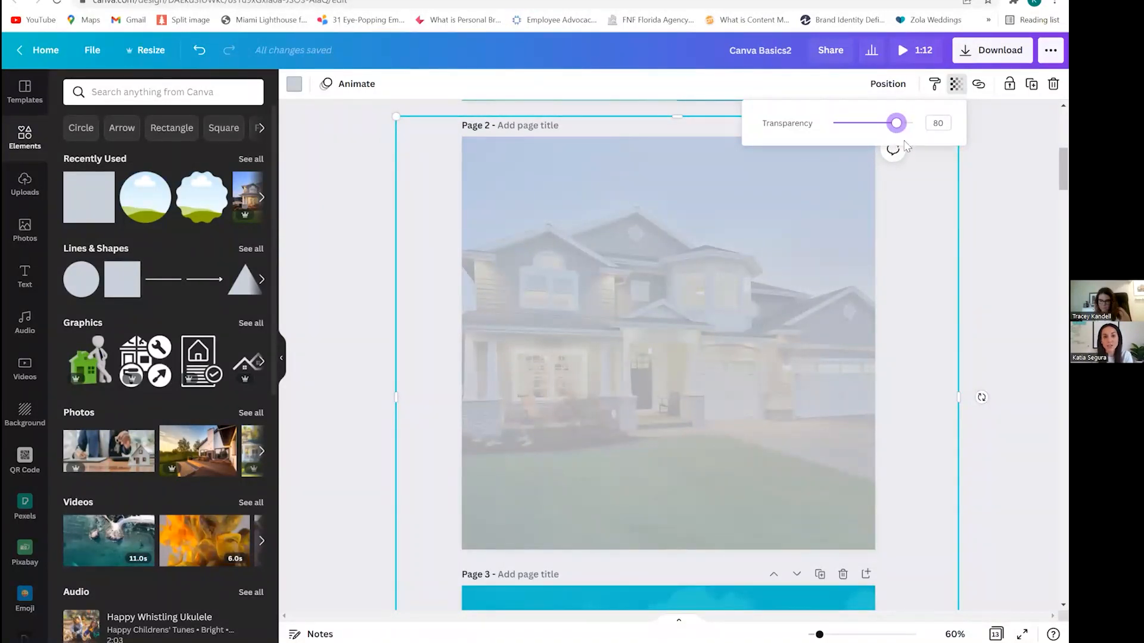
pyautogui.click(887, 124)
pyautogui.moveTo(907, 128); pyautogui.dragTo(898, 123)
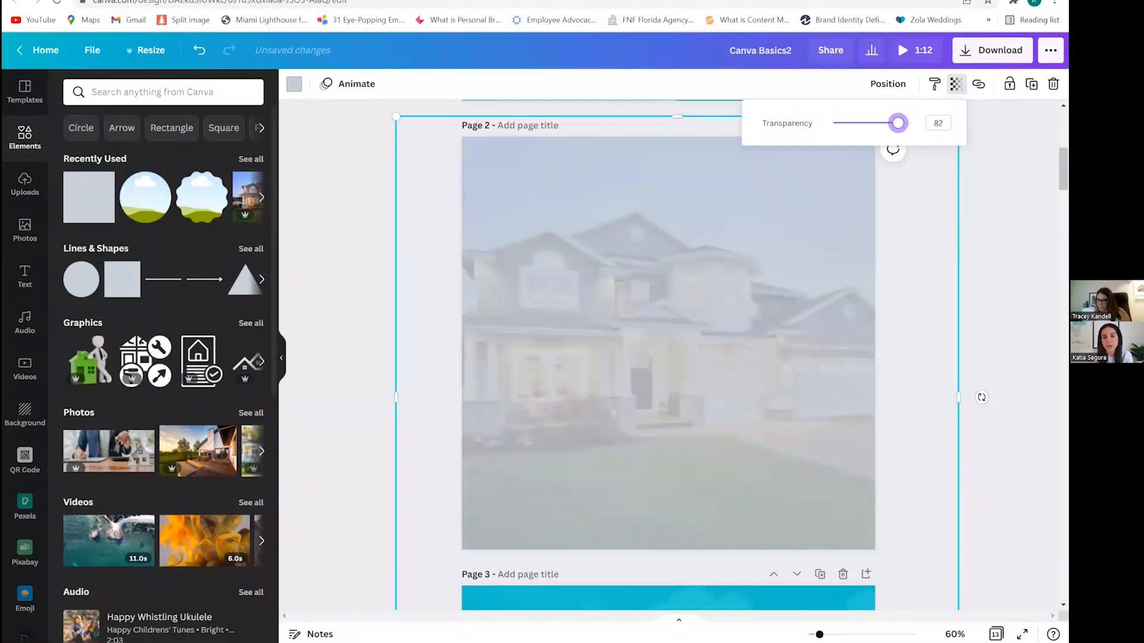
pyautogui.click(973, 204)
# Duplicate the Just Listed text from page 1 and place the copy in the center of page 2.
pyautogui.scroll(5, 771, 294)
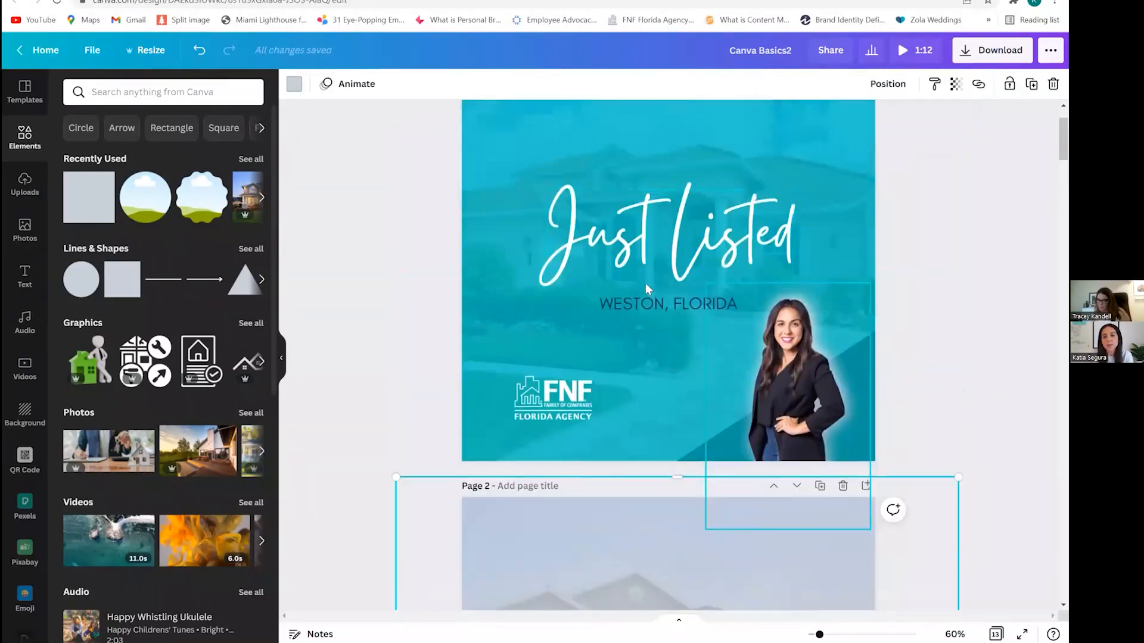
pyautogui.click(645, 283)
pyautogui.hotkey('ctrl', 'd')
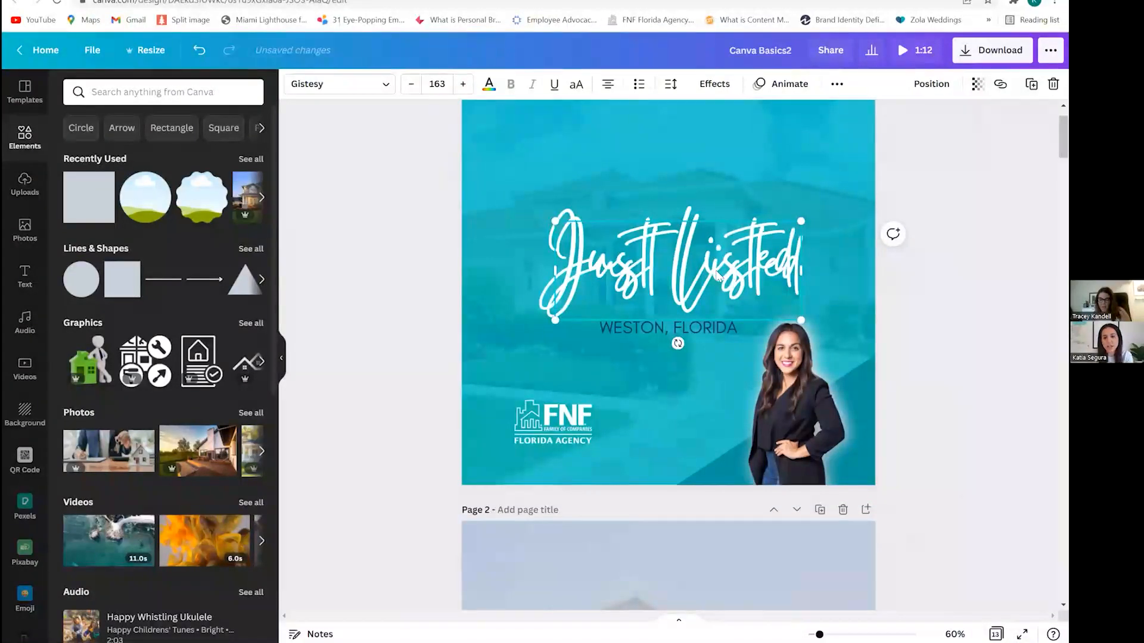
pyautogui.hotkey('shift', 'Up')
pyautogui.hotkey('shift', 'Up')
pyautogui.hotkey('shift', 'Up')
pyautogui.hotkey('shift', 'Up')
pyautogui.hotkey('shift', 'Up')
pyautogui.hotkey('shift', 'Up')
pyautogui.hotkey('shift', 'Up')
pyautogui.hotkey('shift', 'Up')
pyautogui.hotkey('shift', 'Up')
pyautogui.hotkey('shift', 'Up')
pyautogui.hotkey('shift', 'Up')
pyautogui.hotkey('shift', 'Up')
pyautogui.hotkey('shift', 'Up')
pyautogui.hotkey('shift', 'Up')
pyautogui.hotkey('shift', 'Up')
pyautogui.hotkey('shift', 'Up')
pyautogui.hotkey('shift', 'Up')
pyautogui.hotkey('shift', 'Up')
pyautogui.hotkey('shift', 'Up')
pyautogui.hotkey('shift', 'Up')
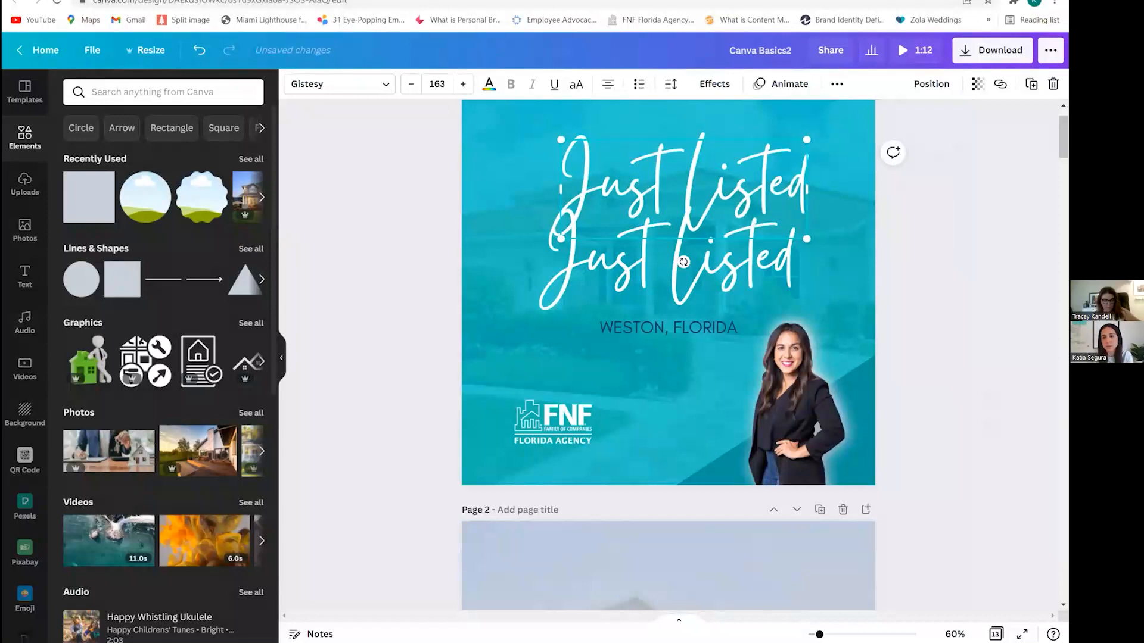
pyautogui.moveTo(704, 180); pyautogui.dragTo(701, 495)
pyautogui.scroll(-3, 700, 495)
pyautogui.moveTo(672, 379); pyautogui.dragTo(672, 343)
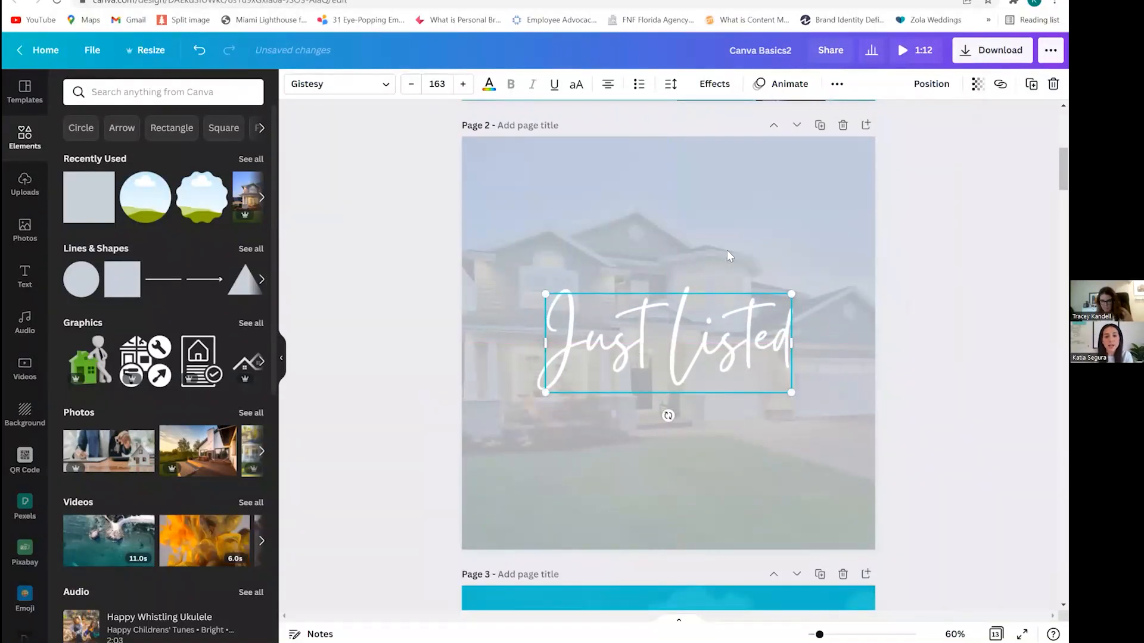
# Slide the gray overlay on page 2 aside to expose the left edge of the house photo.
pyautogui.click(727, 250)
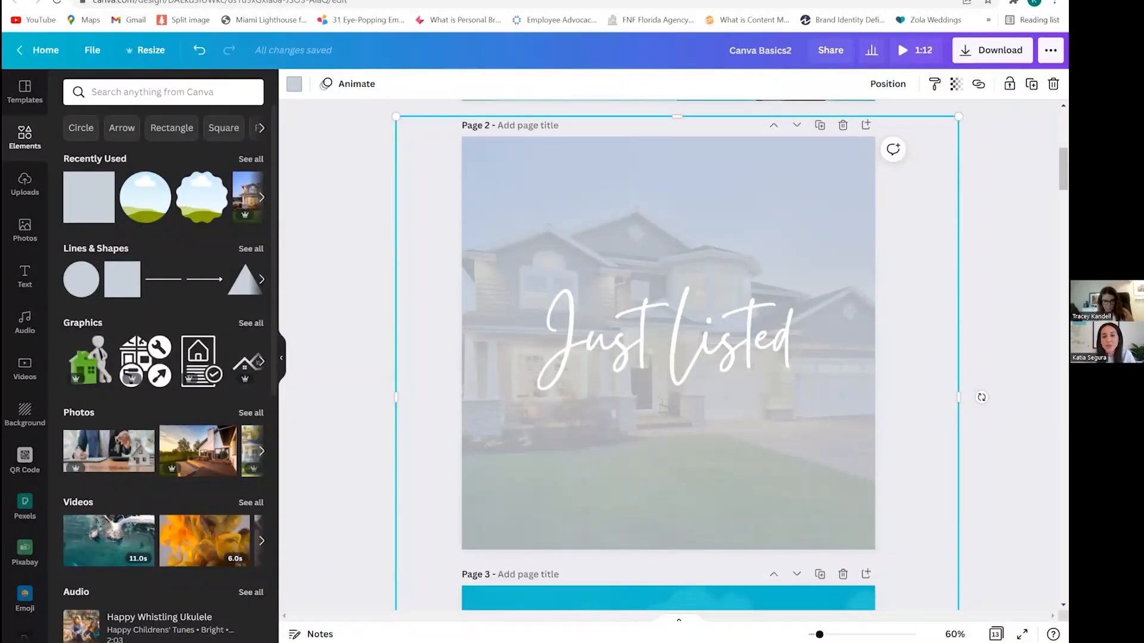
pyautogui.click(295, 84)
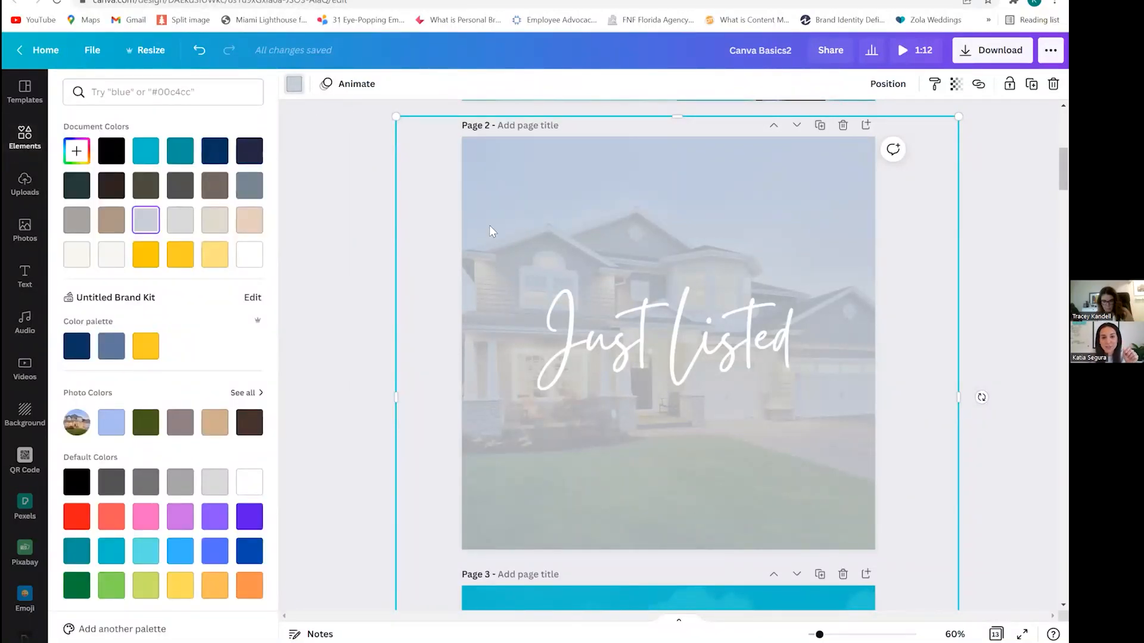
pyautogui.moveTo(595, 219); pyautogui.dragTo(703, 219)
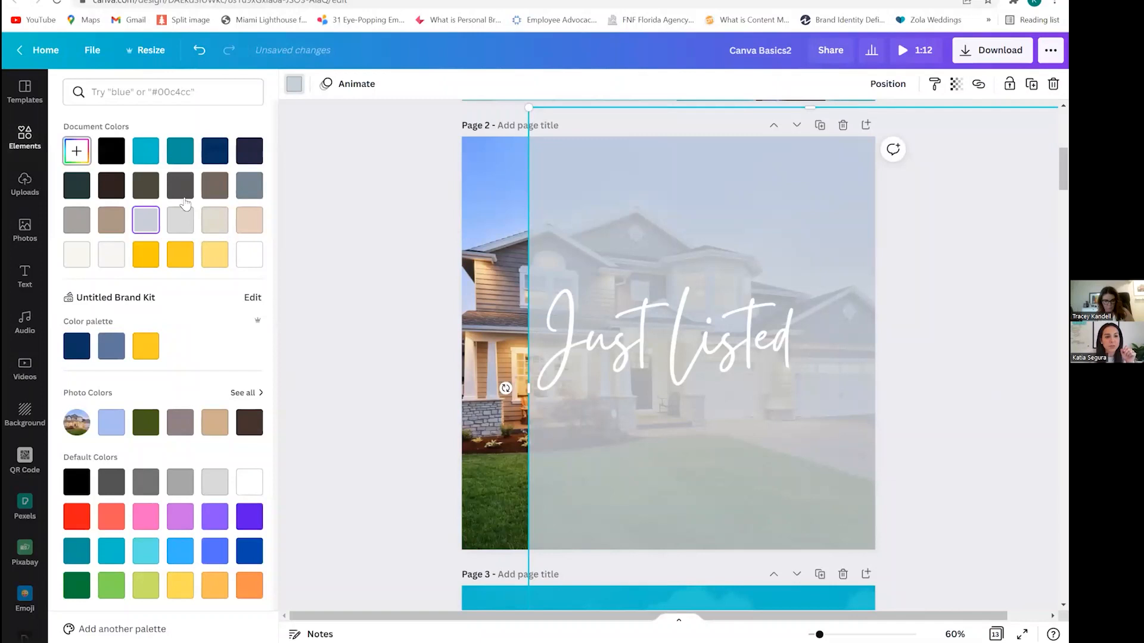
pyautogui.click(76, 151)
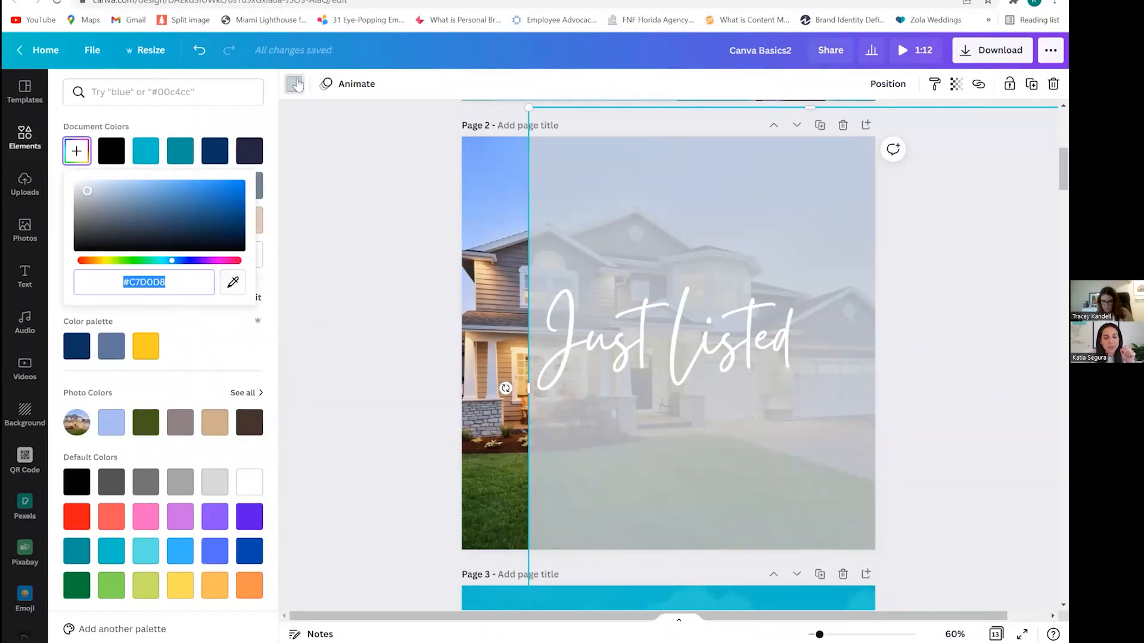
pyautogui.moveTo(656, 234)
pyautogui.mouseDown()
pyautogui.moveTo(613, 204)
pyautogui.moveTo(648, 232)
pyautogui.mouseUp()
# Recolor the overlay with the light blue sampled from the photo's sky, #9CBCF9, and move it back over the whole page.
pyautogui.click(294, 88)
pyautogui.click(294, 88)
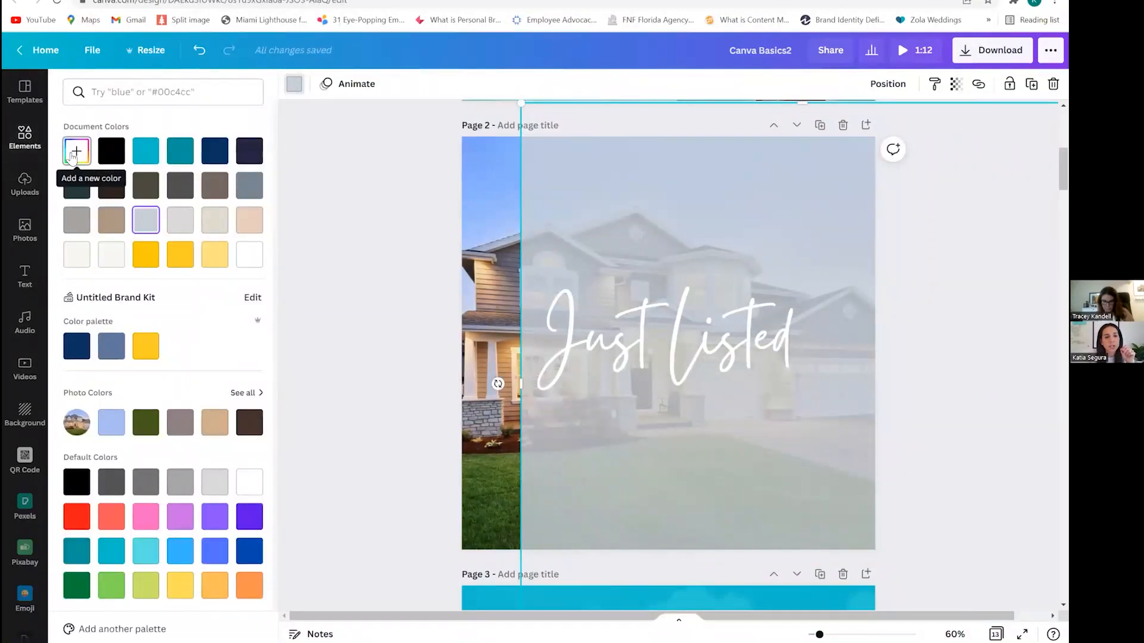
pyautogui.click(71, 153)
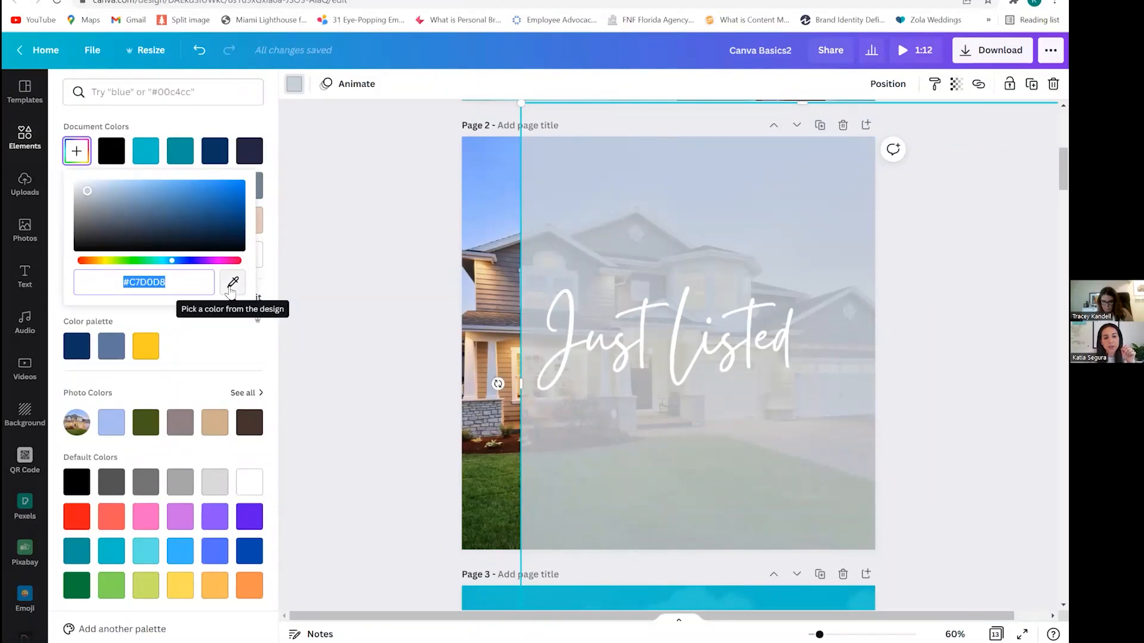
pyautogui.click(232, 284)
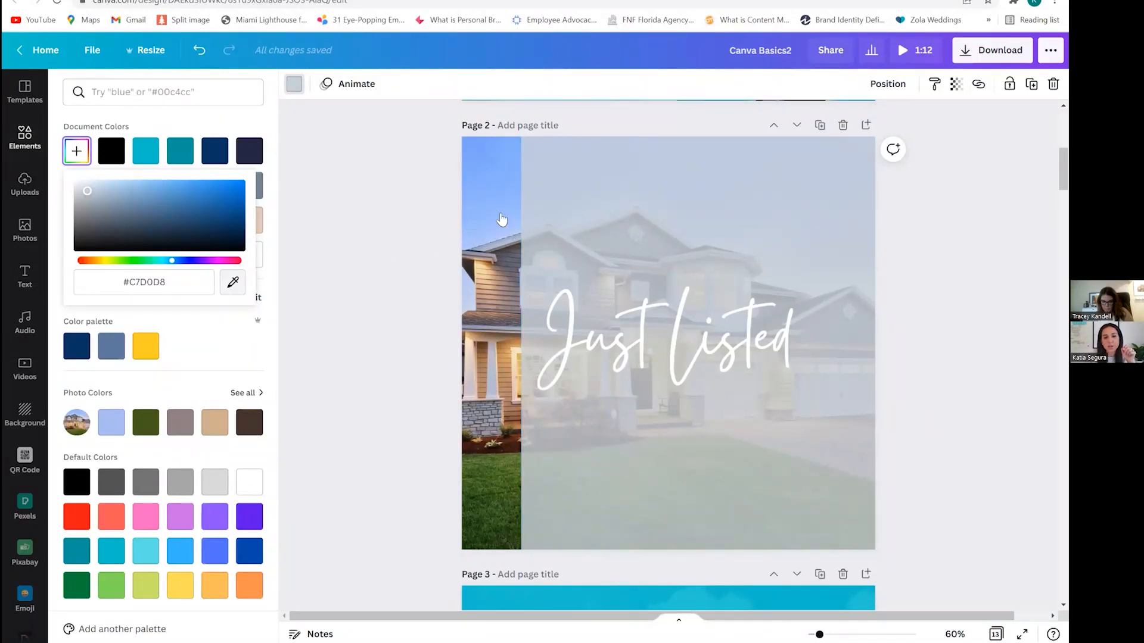
pyautogui.click(500, 216)
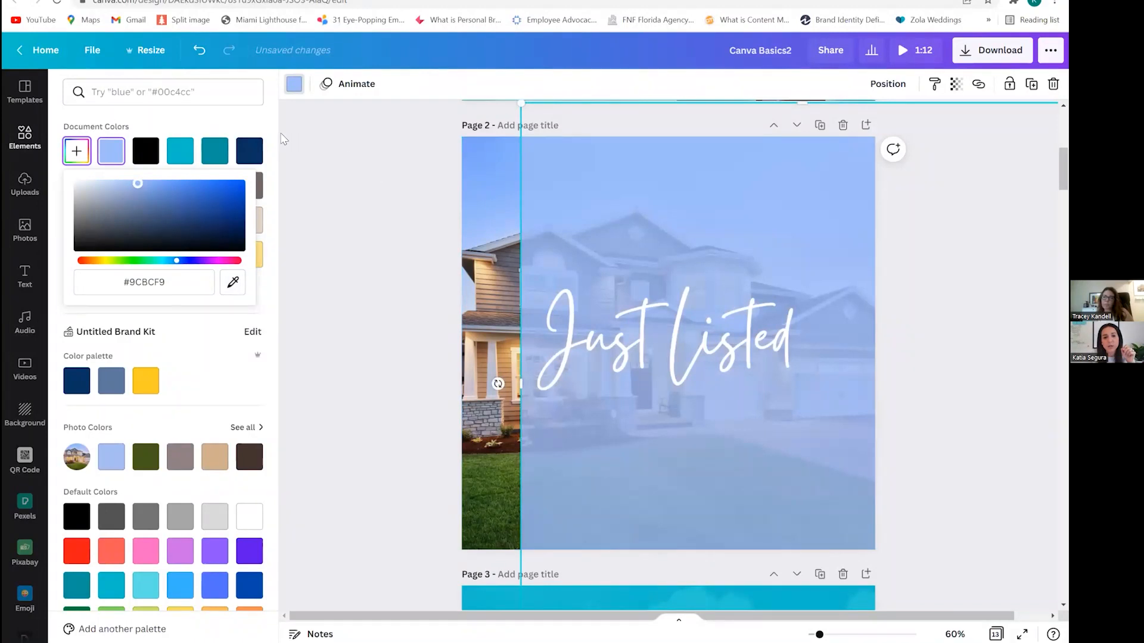
pyautogui.moveTo(524, 209); pyautogui.dragTo(440, 223)
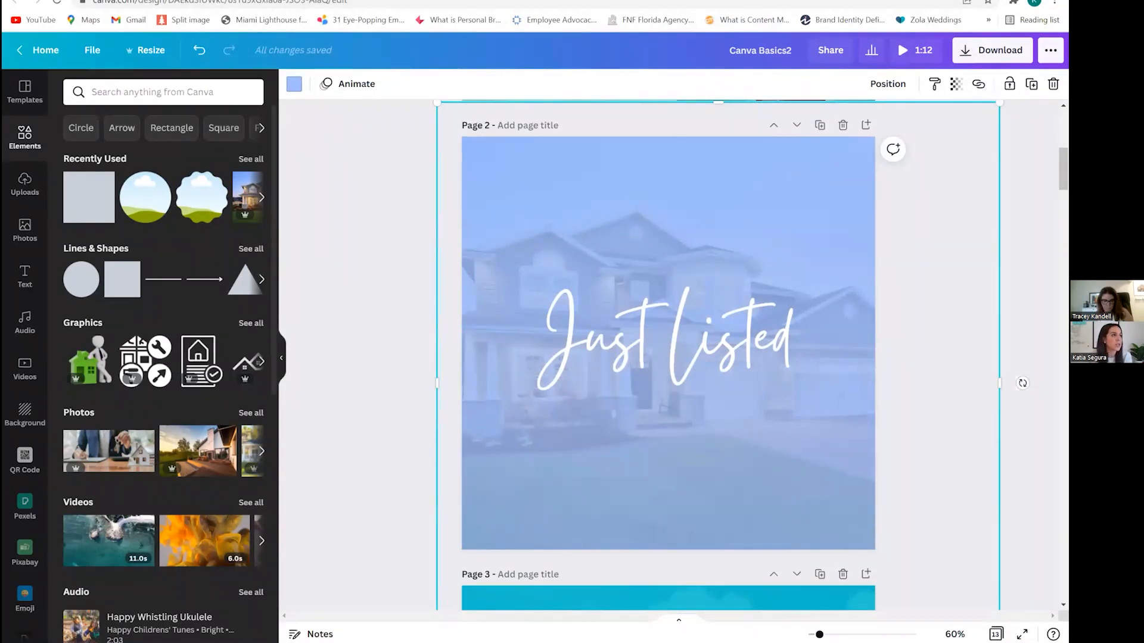
# Switch to the colorcodepicker.com window and sample the color of the orange building in the example skyline image.
pyautogui.moveTo(360, 88); pyautogui.dragTo(632, 89)
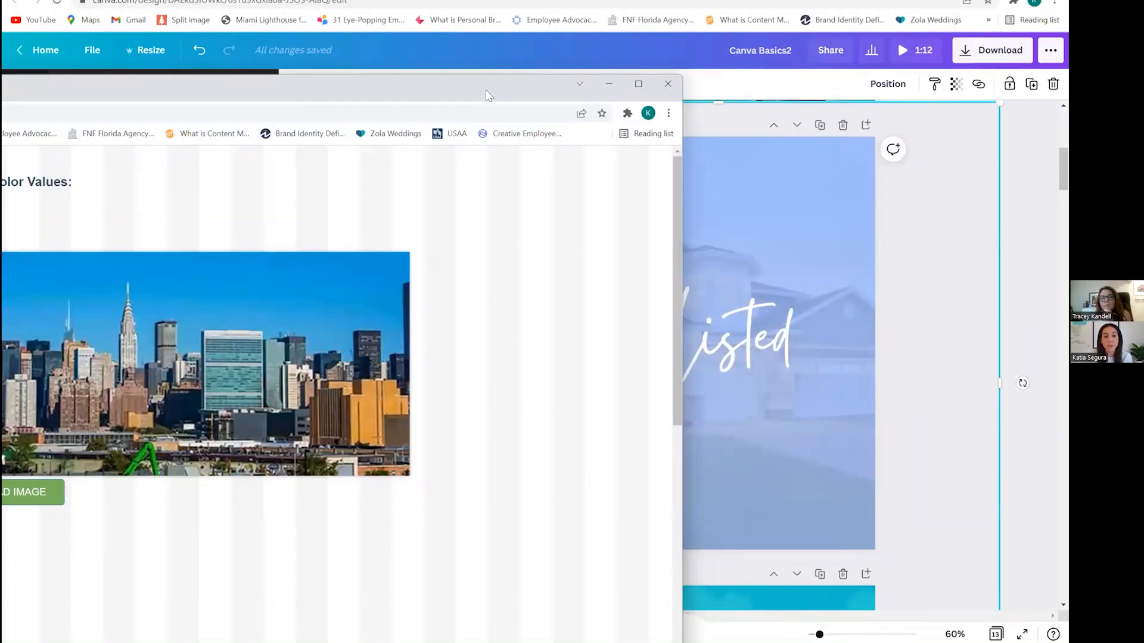
pyautogui.moveTo(713, 21); pyautogui.dragTo(715, 1)
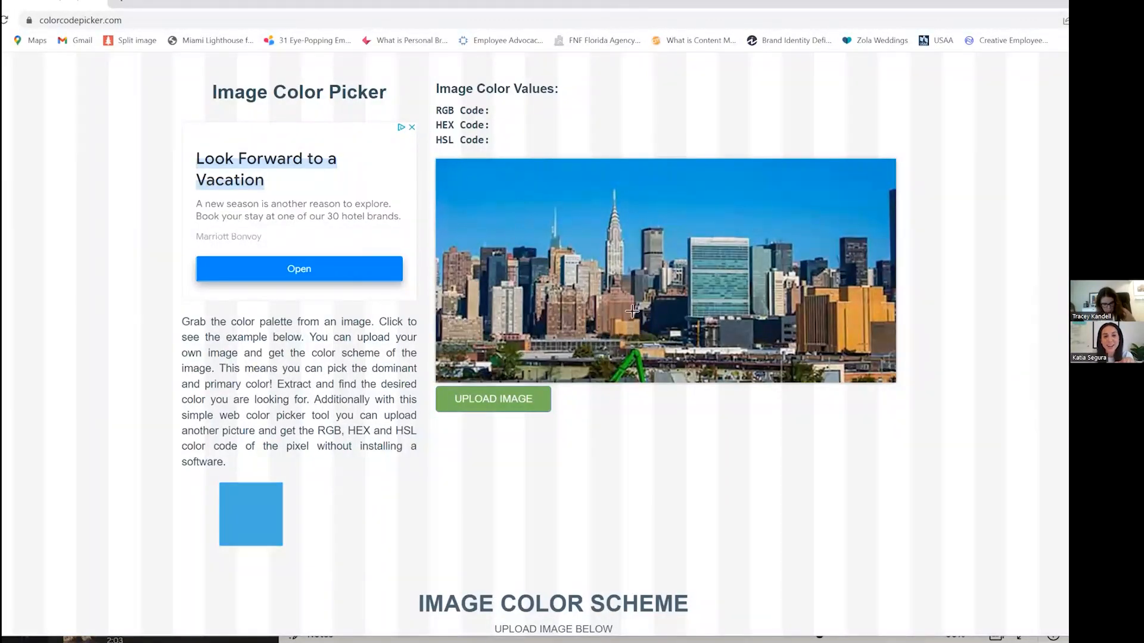
pyautogui.click(840, 323)
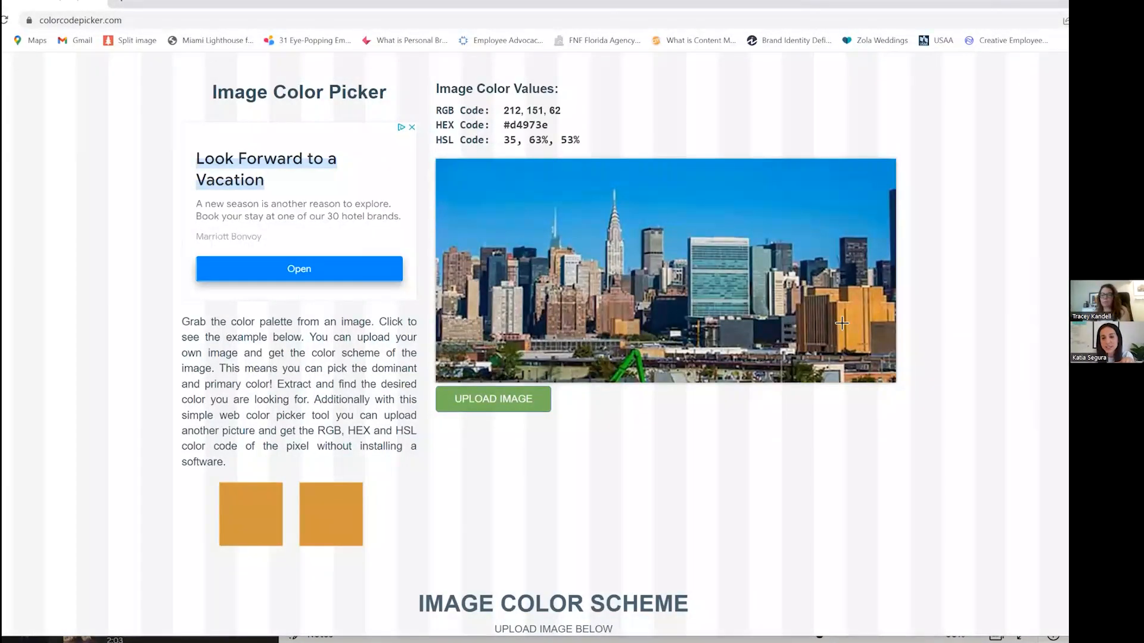
pyautogui.click(840, 311)
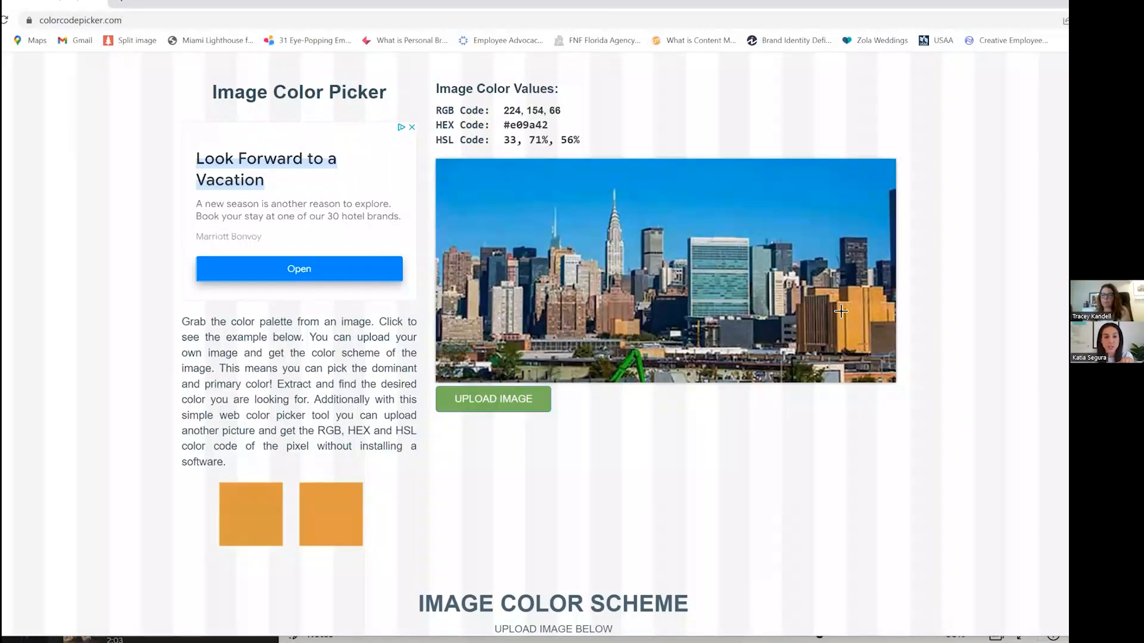
# Upload Tiffany logo.jpg from the desktop to the Image Color Scheme section.
pyautogui.scroll(-7, 621, 335)
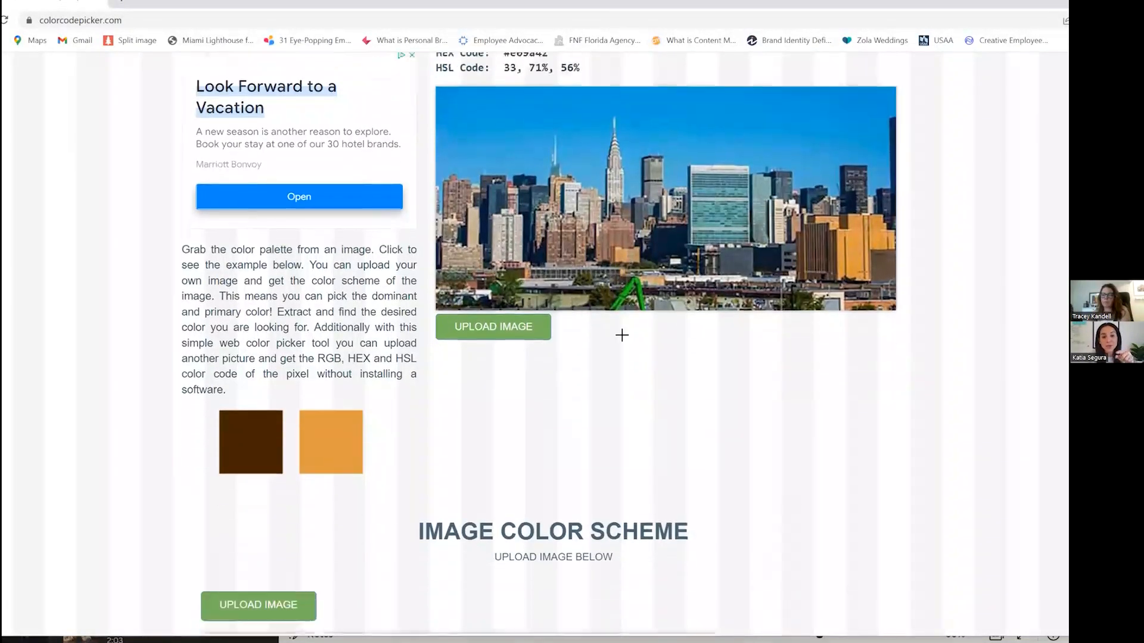
pyautogui.scroll(-1, 542, 461)
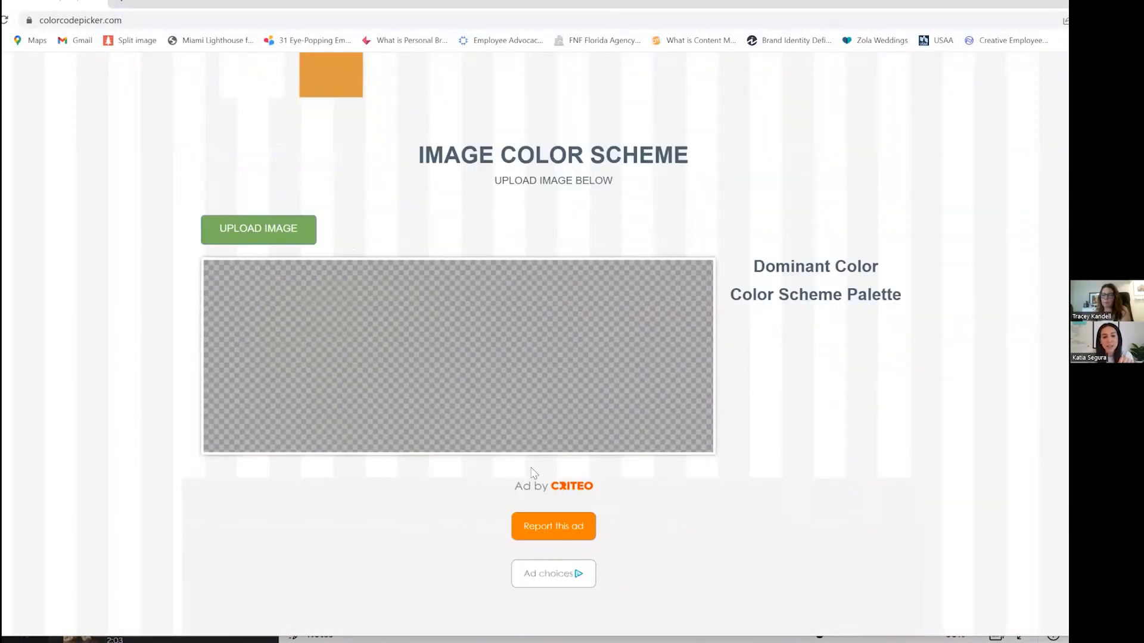
pyautogui.click(235, 227)
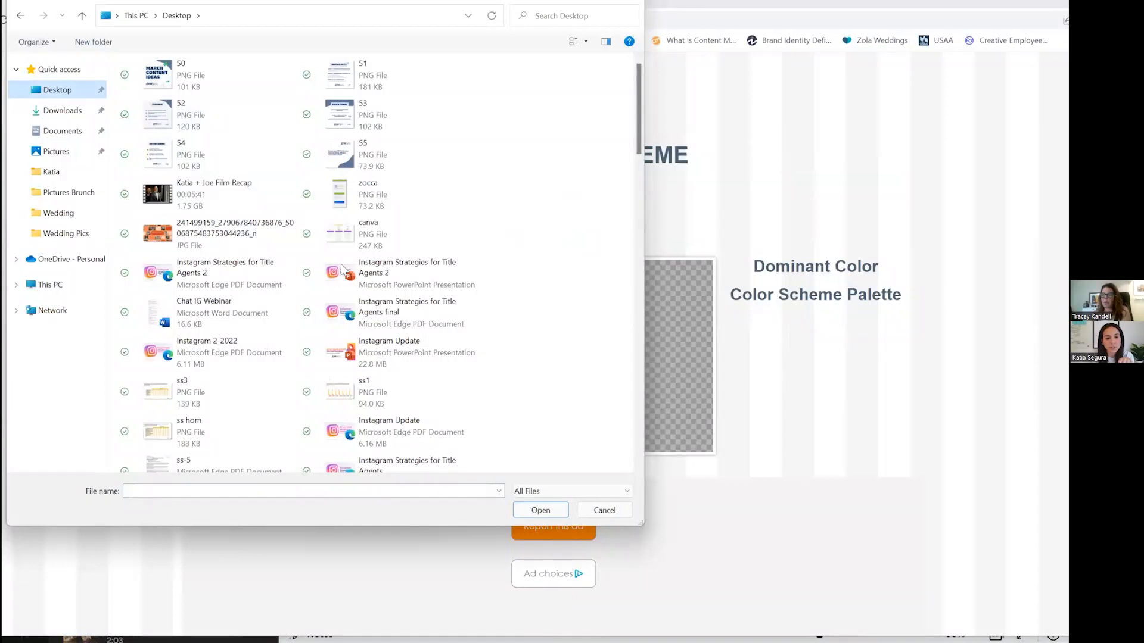
pyautogui.scroll(-10, 343, 271)
pyautogui.click(382, 134)
pyautogui.click(556, 507)
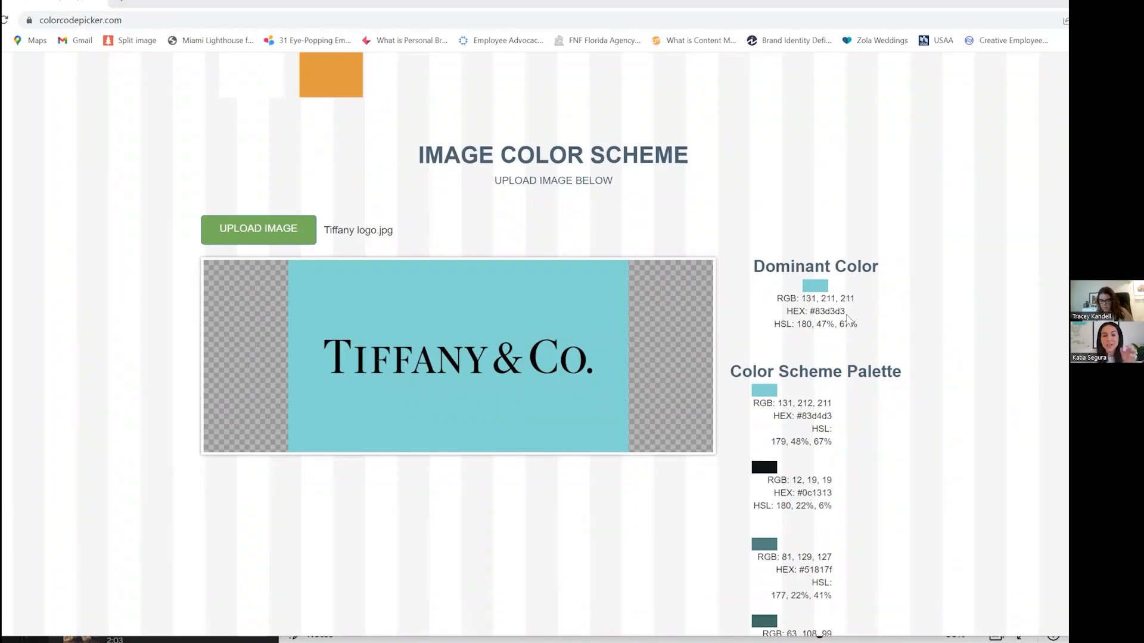
# Copy the dominant color's HEX code, #83d3d3, from the logo's color results.
pyautogui.moveTo(844, 312); pyautogui.dragTo(808, 315)
pyautogui.hotkey('ctrl', 'c')
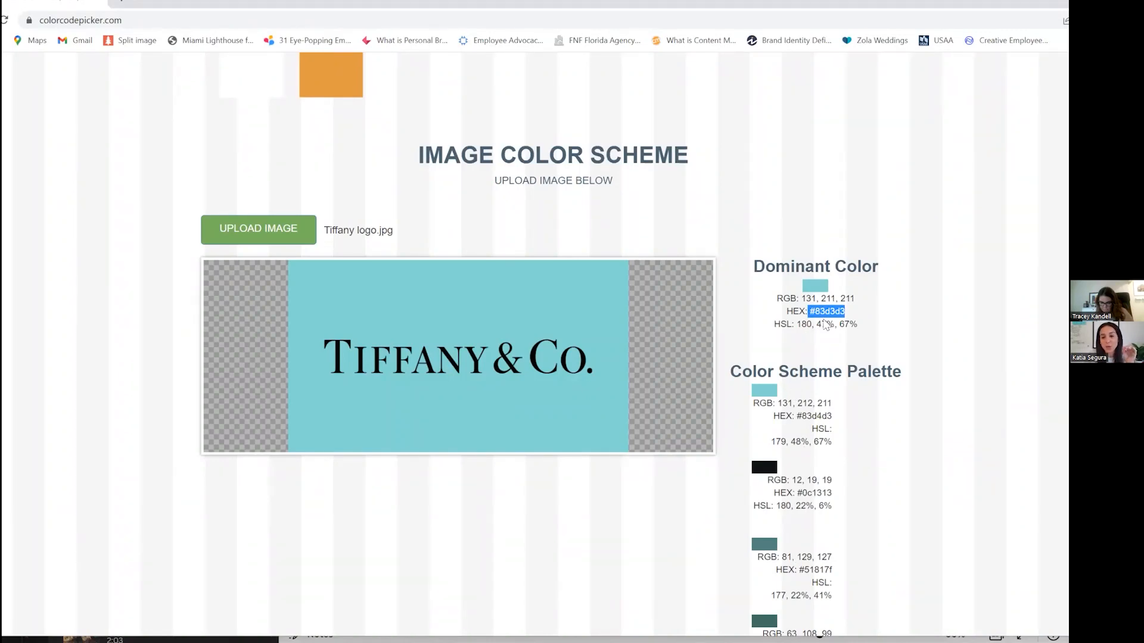
pyautogui.rightClick(827, 314)
pyautogui.click(852, 327)
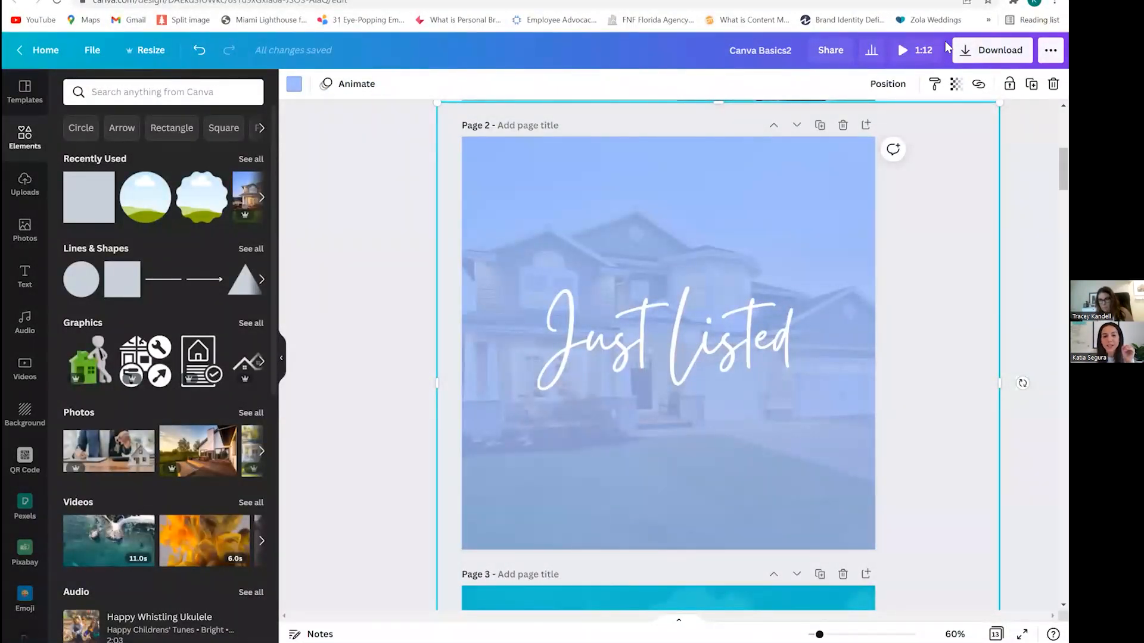
# Switch back to the Canva design and recolor the page 2 overlay with the copied HEX code #83d3d3.
pyautogui.moveTo(538, 212)
pyautogui.mouseDown()
pyautogui.moveTo(533, 191)
pyautogui.moveTo(544, 213)
pyautogui.mouseUp()
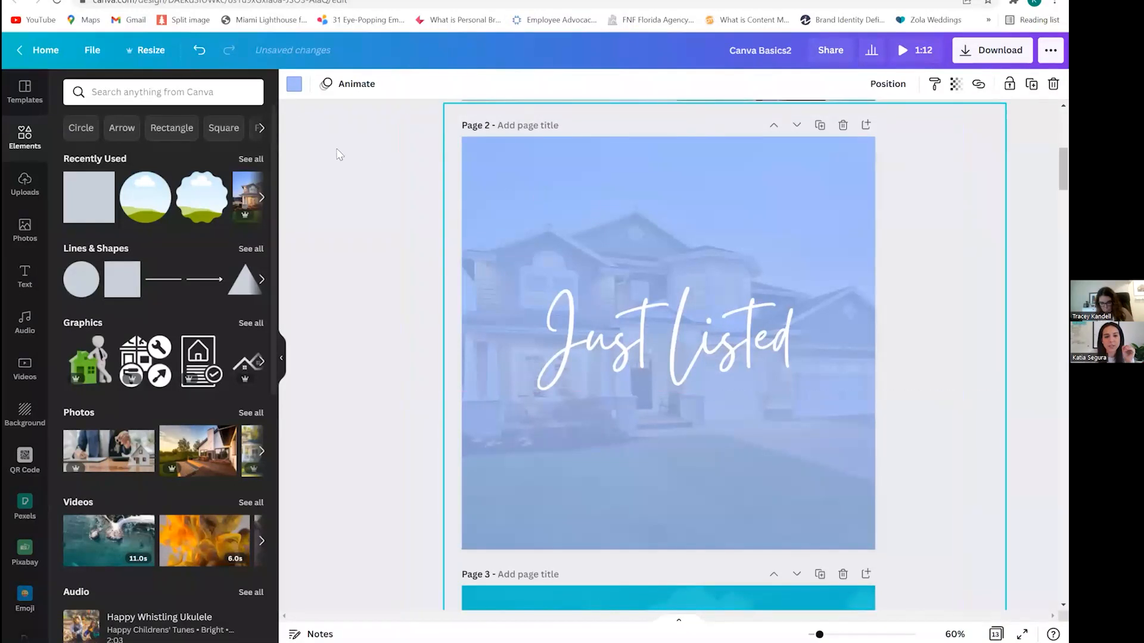
pyautogui.click(294, 83)
pyautogui.click(112, 90)
pyautogui.rightClick(113, 93)
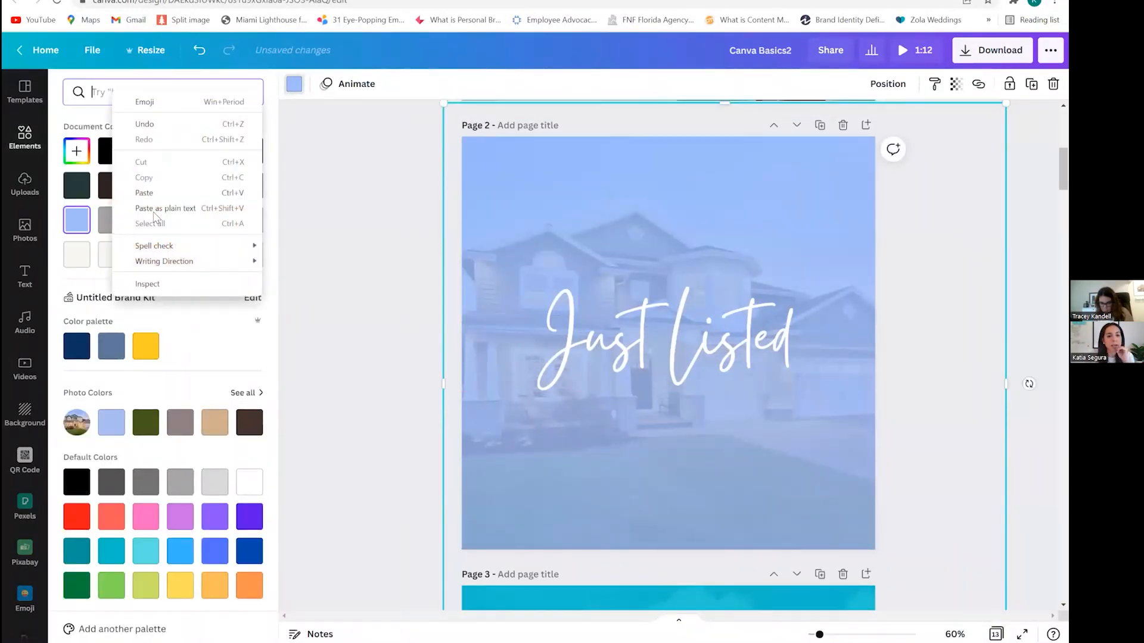
pyautogui.click(145, 193)
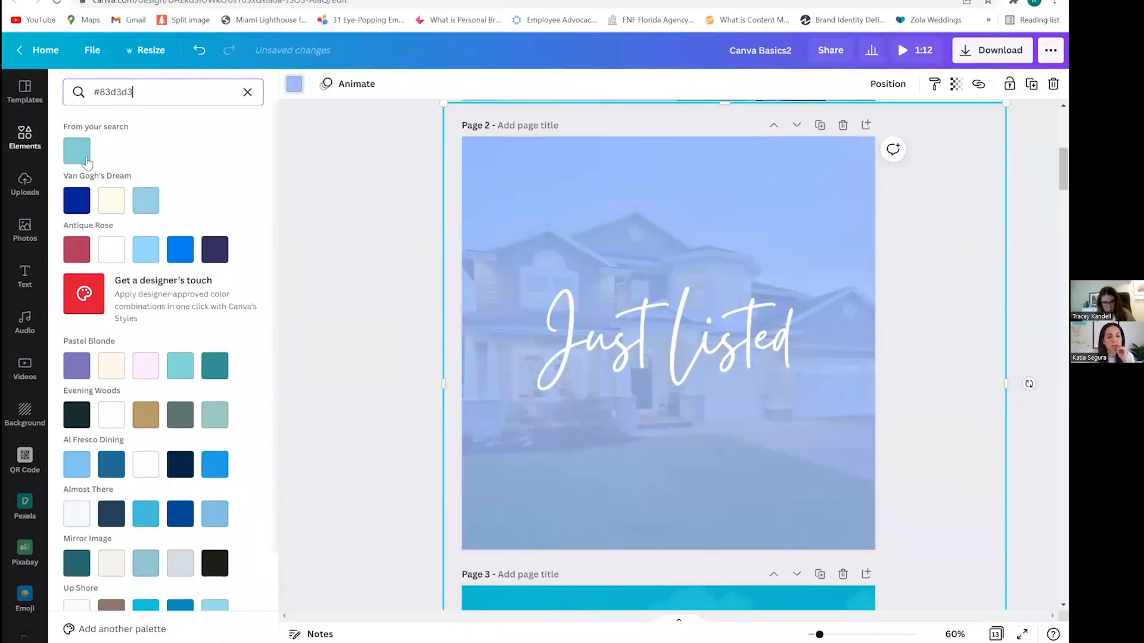
pyautogui.click(77, 151)
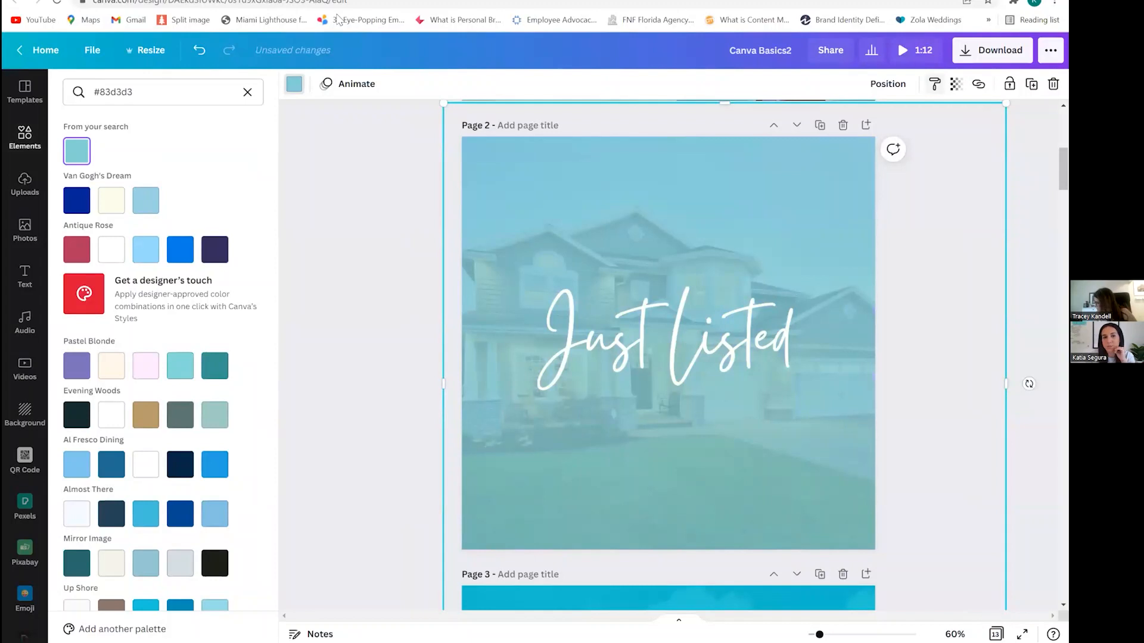
# Raise the recolored overlay's transparency value to 100, and reduce it again to let the house photo show through.
pyautogui.moveTo(909, 128); pyautogui.dragTo(965, 127)
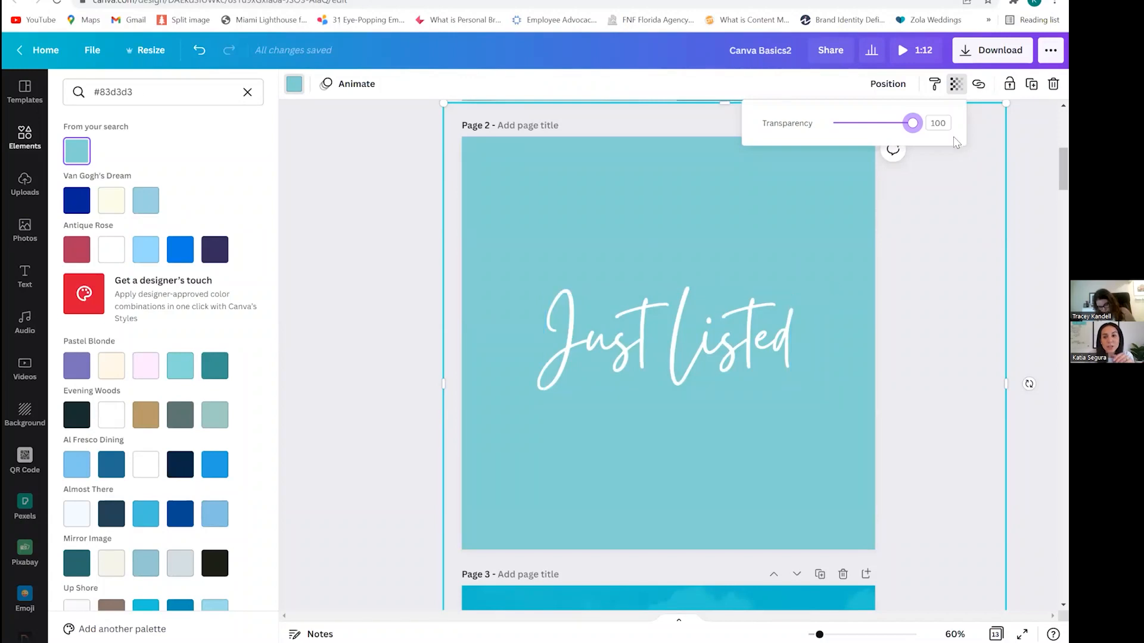
pyautogui.moveTo(906, 129); pyautogui.dragTo(899, 124)
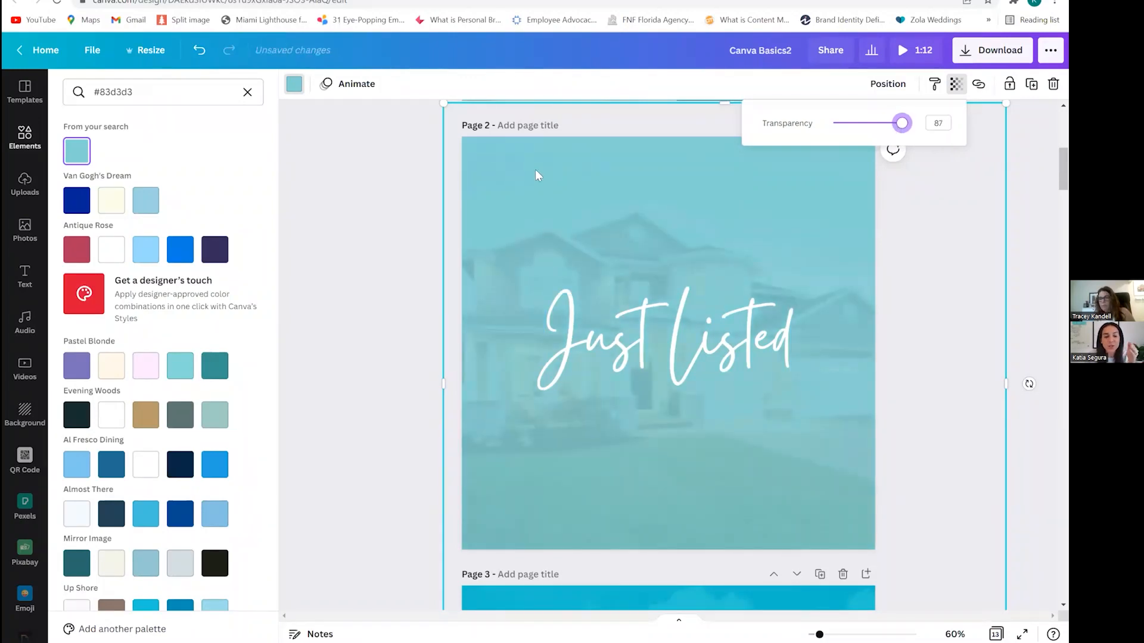
pyautogui.press('Escape')
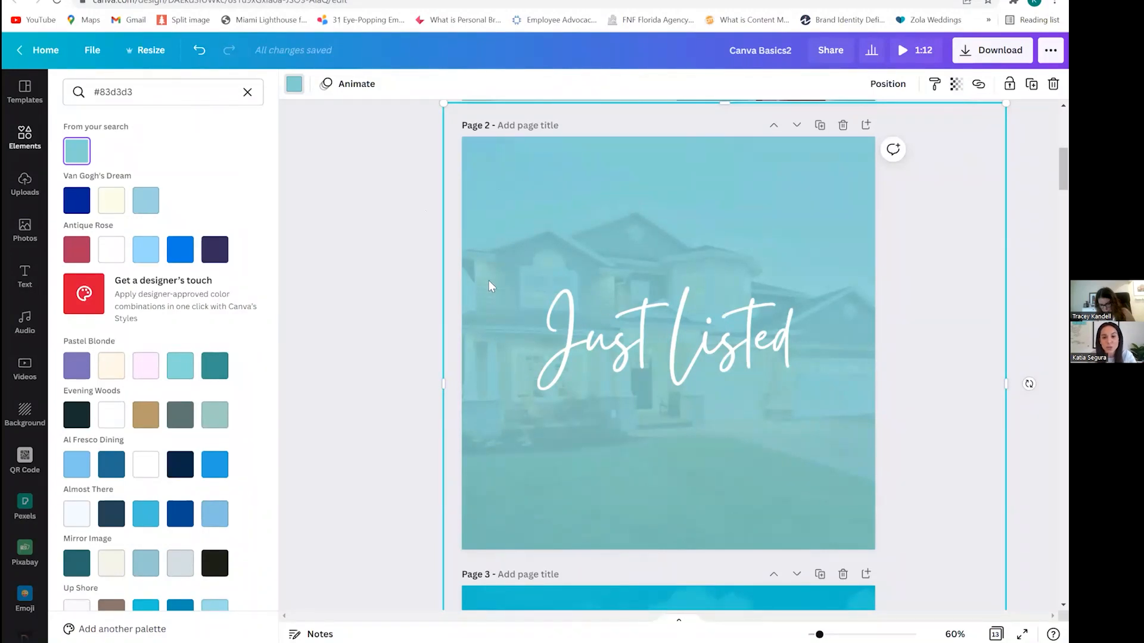
# Insert the uploaded full-length portrait of the woman in a black blazer on a white background onto page 2.
pyautogui.click(576, 287)
pyautogui.scroll(5, 623, 273)
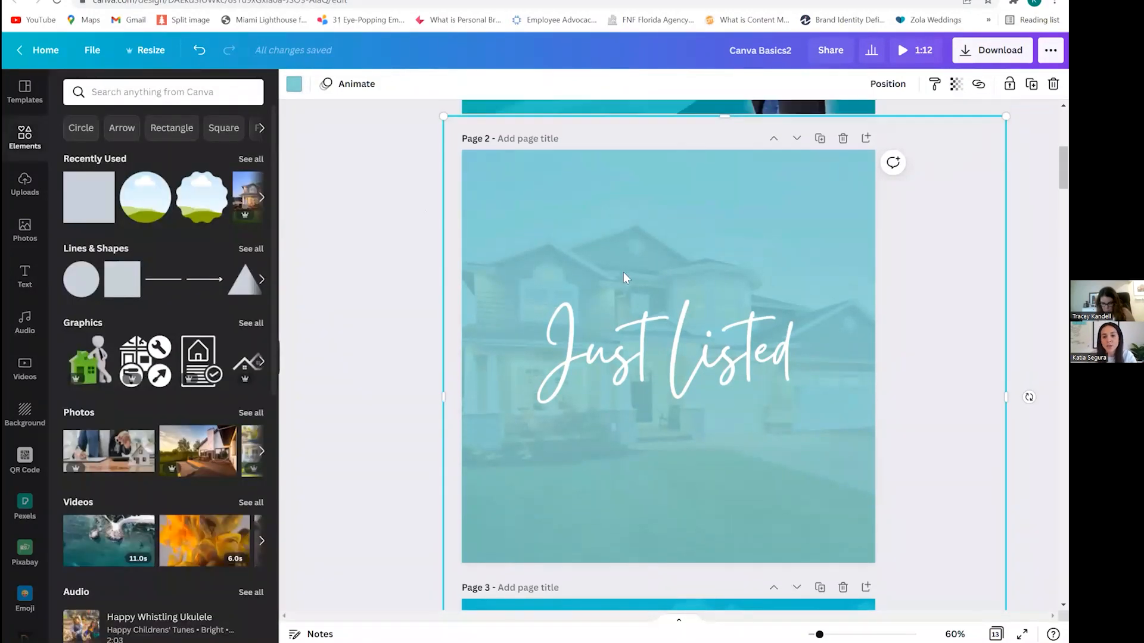
pyautogui.scroll(-2, 805, 346)
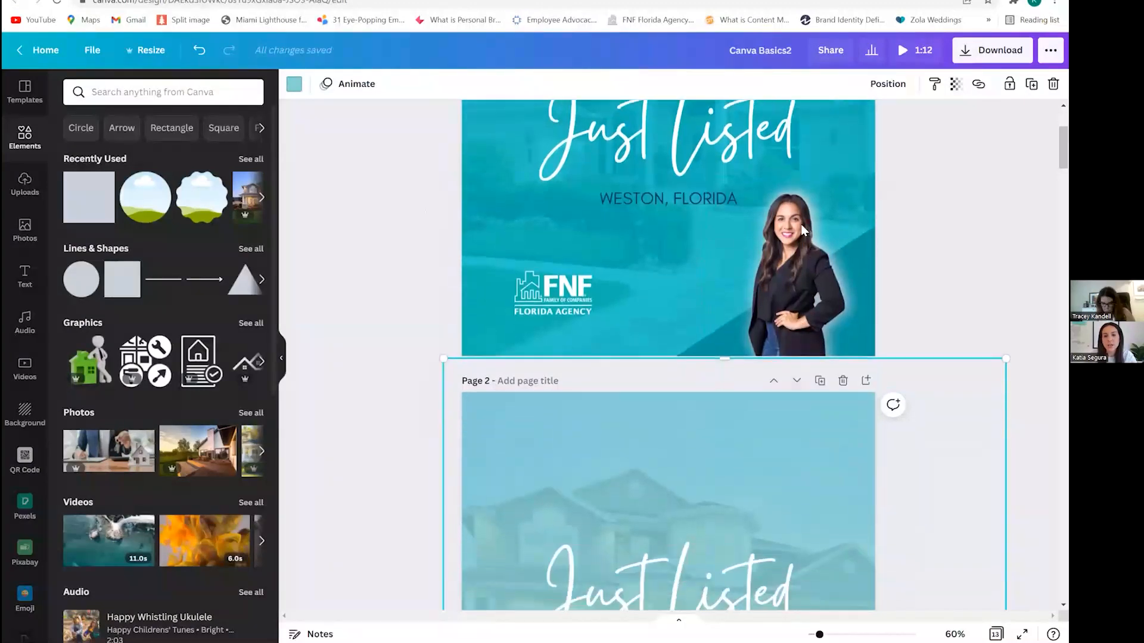
pyautogui.click(24, 184)
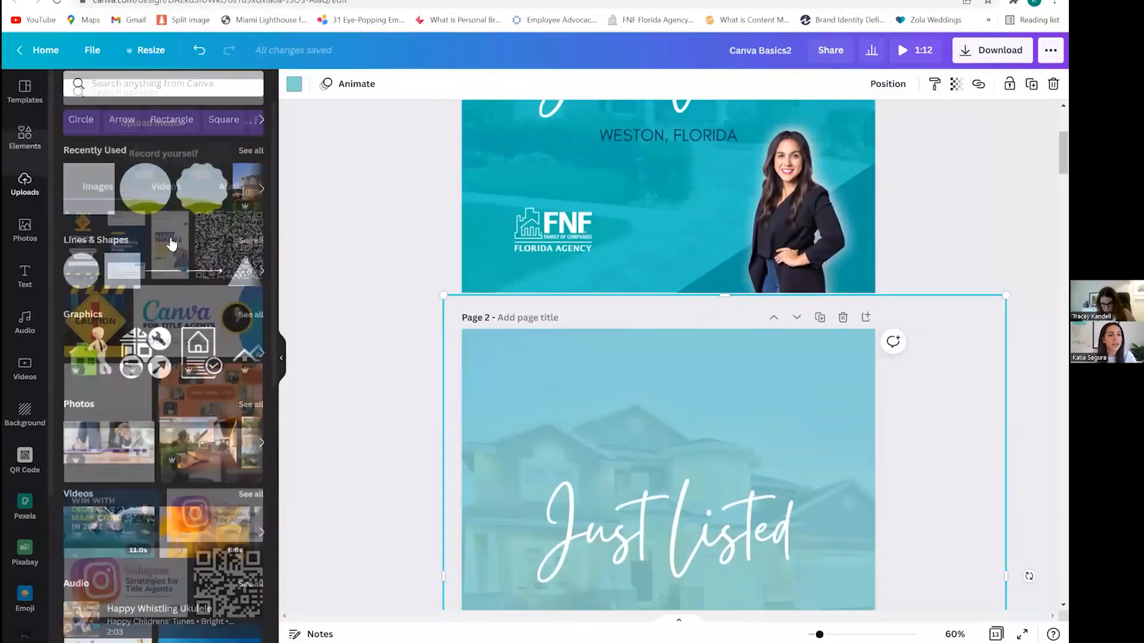
pyautogui.scroll(-20, 197, 346)
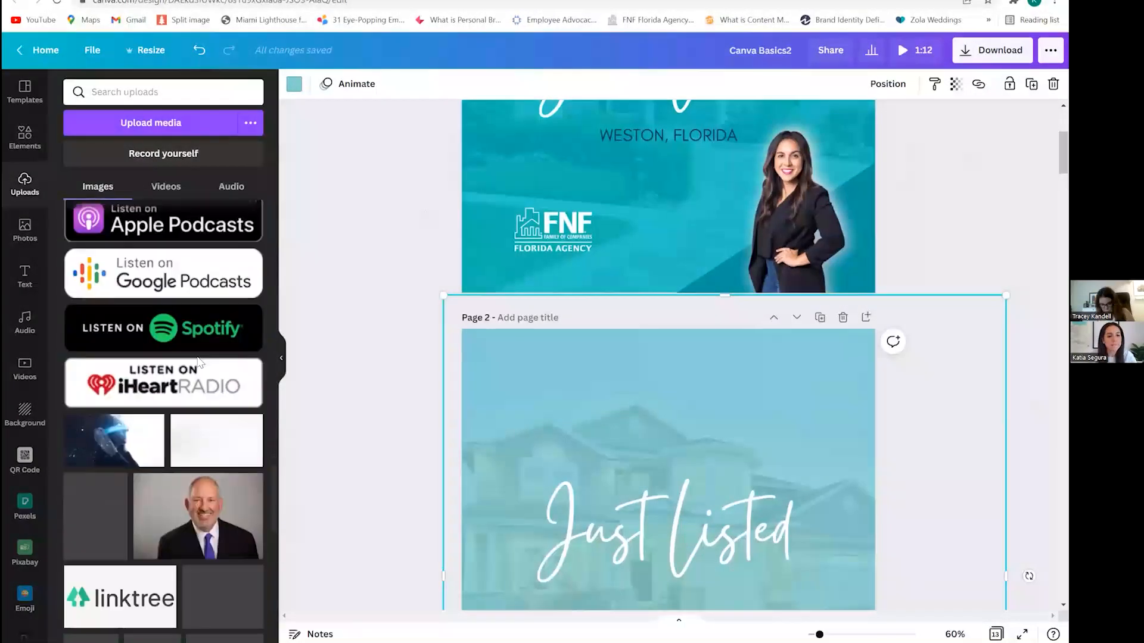
pyautogui.scroll(-10, 197, 362)
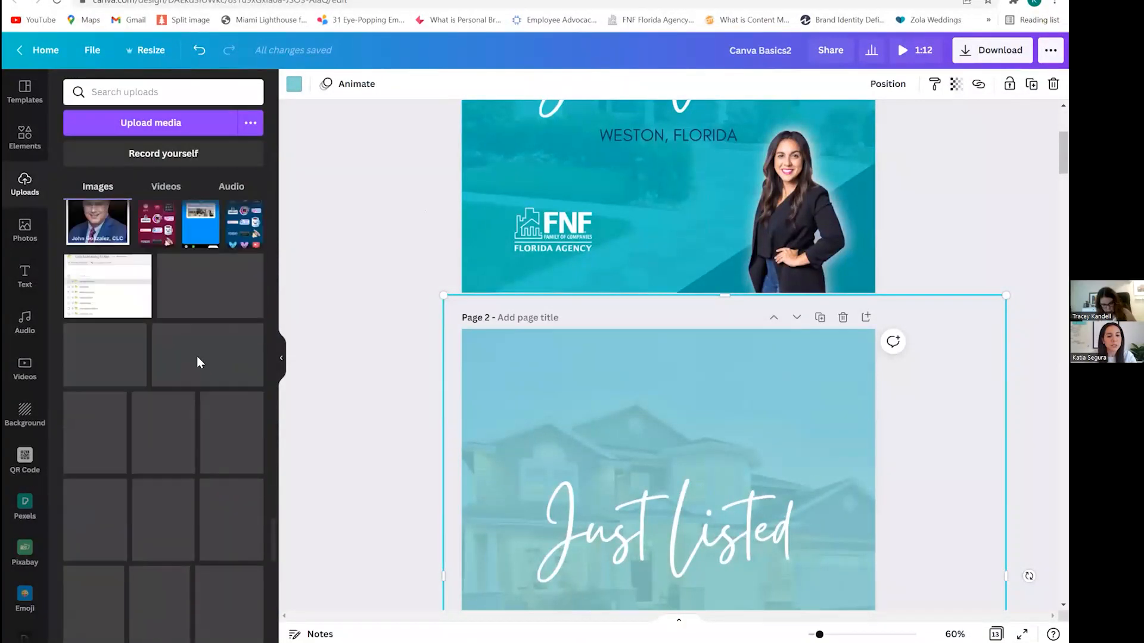
pyautogui.scroll(-10, 198, 363)
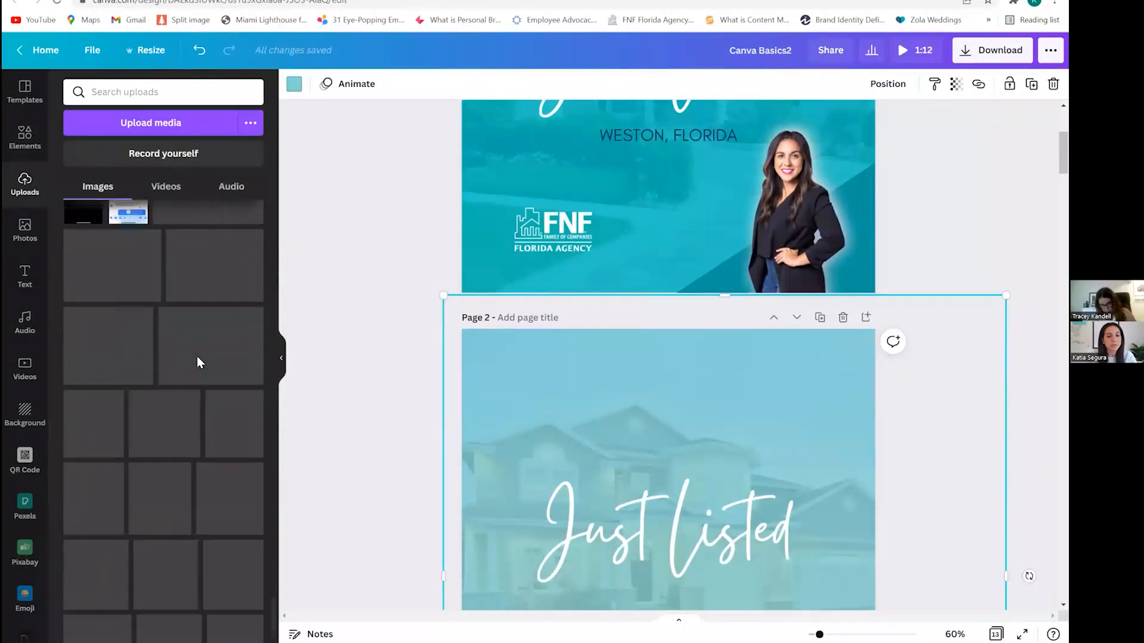
pyautogui.scroll(-10, 196, 362)
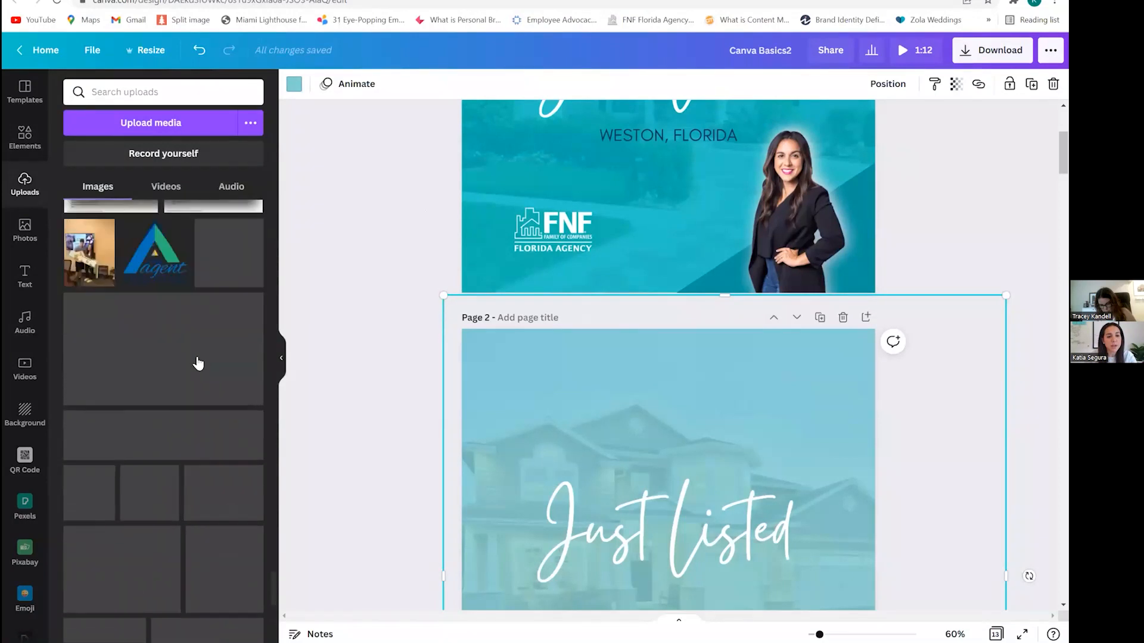
pyautogui.scroll(-10, 197, 362)
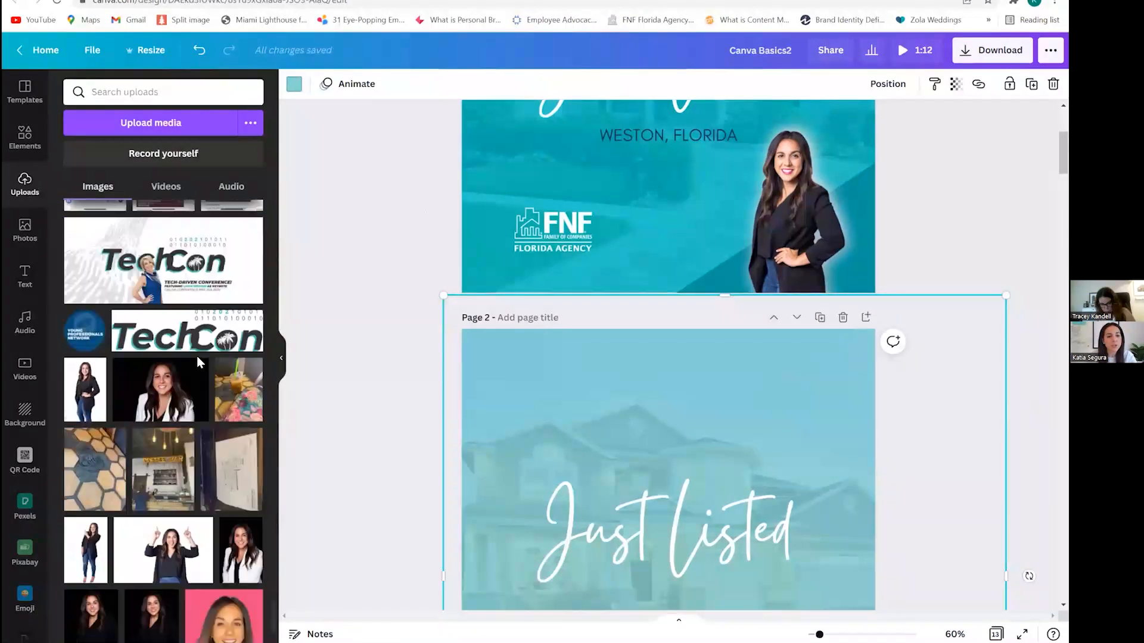
pyautogui.scroll(-1, 196, 362)
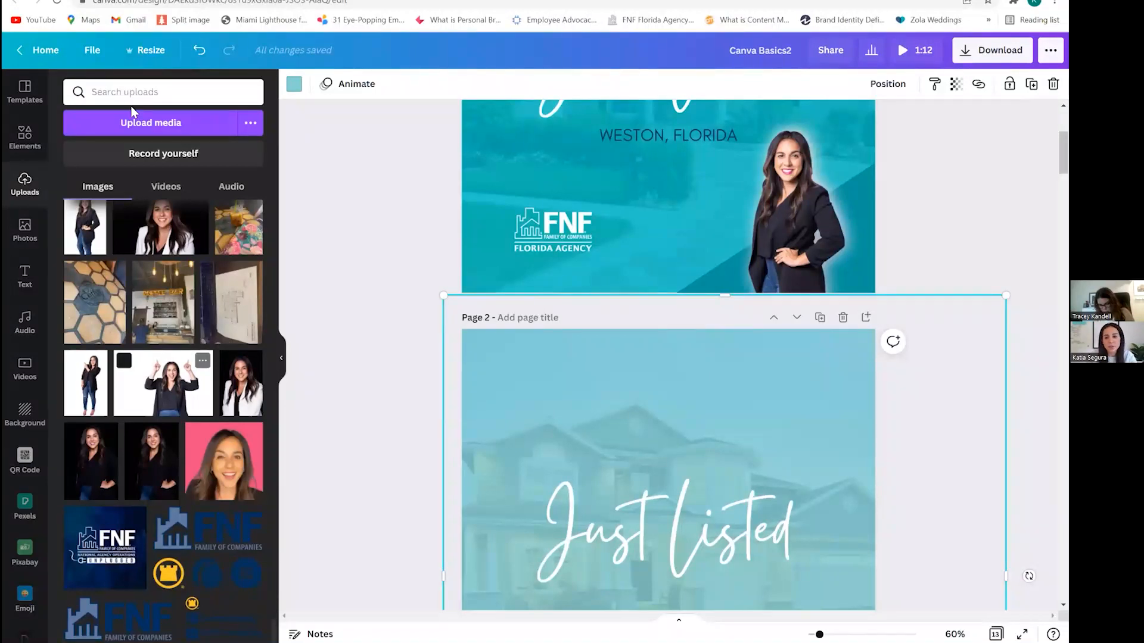
pyautogui.click(85, 383)
# Position the portrait over the lower middle of page 2, overlapping the Just Listed text.
pyautogui.moveTo(750, 209); pyautogui.dragTo(795, 308)
pyautogui.moveTo(753, 457); pyautogui.dragTo(820, 470)
pyautogui.moveTo(818, 344); pyautogui.dragTo(819, 345)
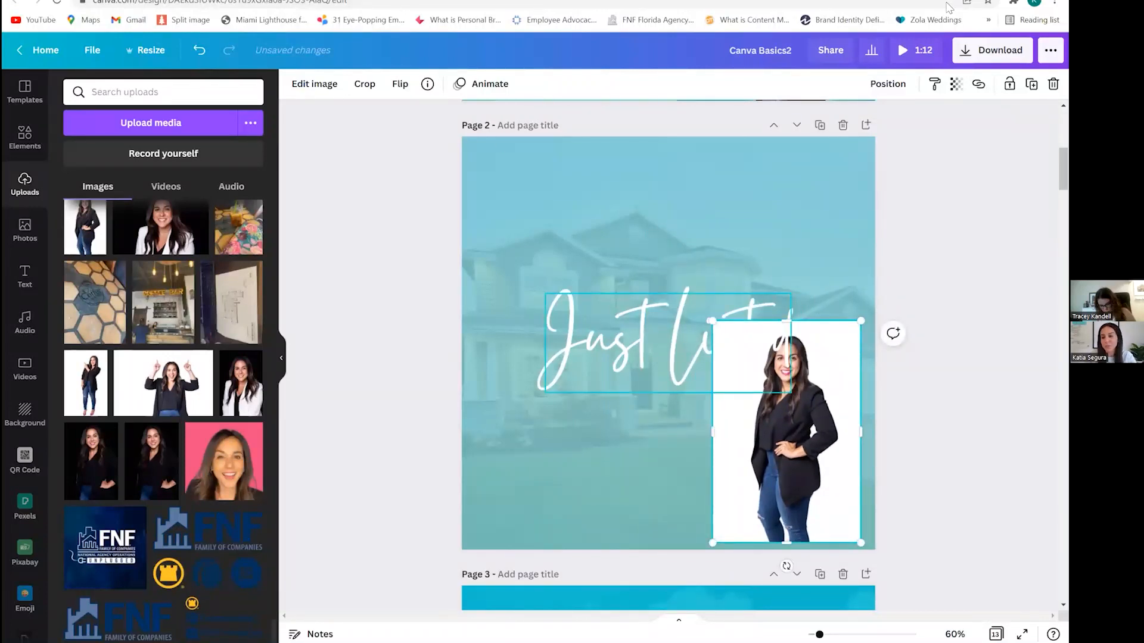
pyautogui.moveTo(714, 500); pyautogui.dragTo(606, 491)
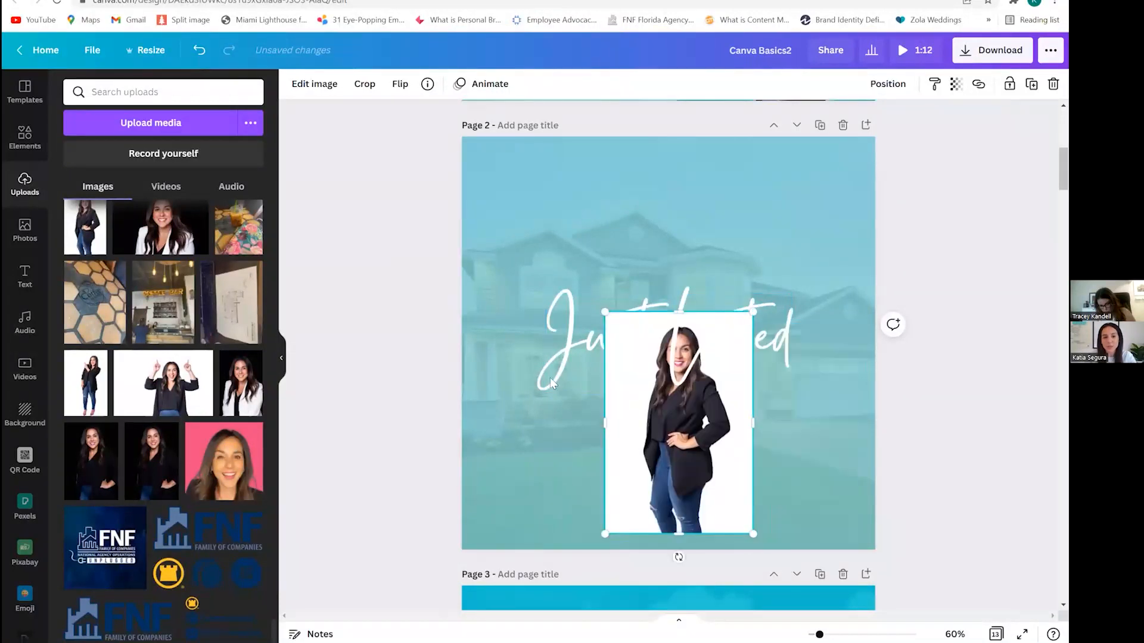
# Remove the portrait's white background with Background Remover and move the cutout to the lower-right area of page 2.
pyautogui.click(311, 90)
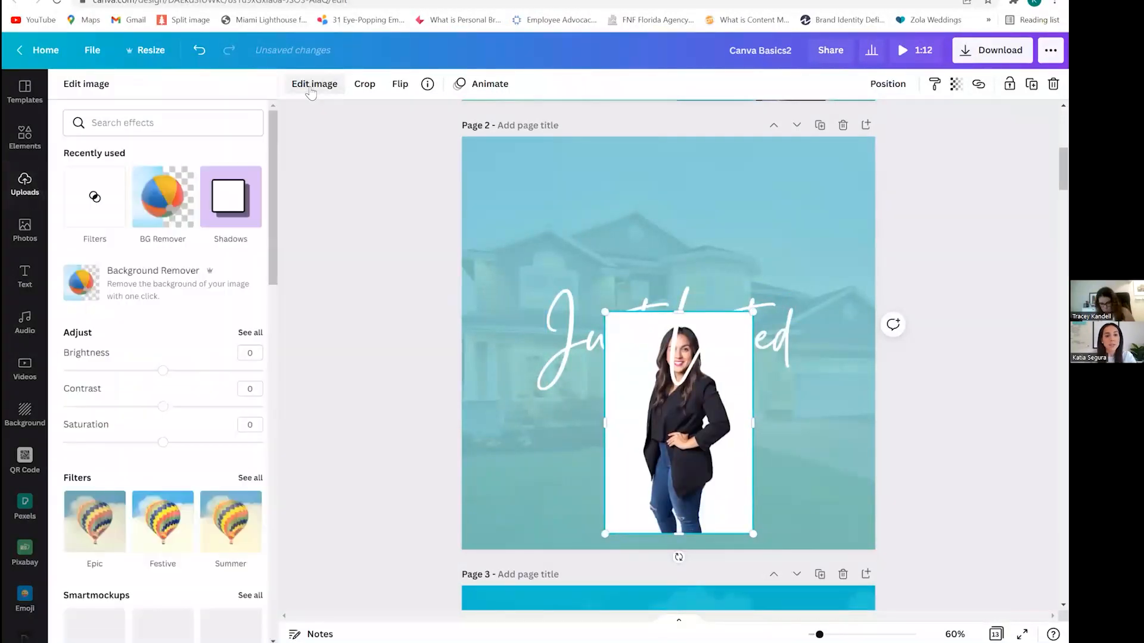
pyautogui.click(179, 277)
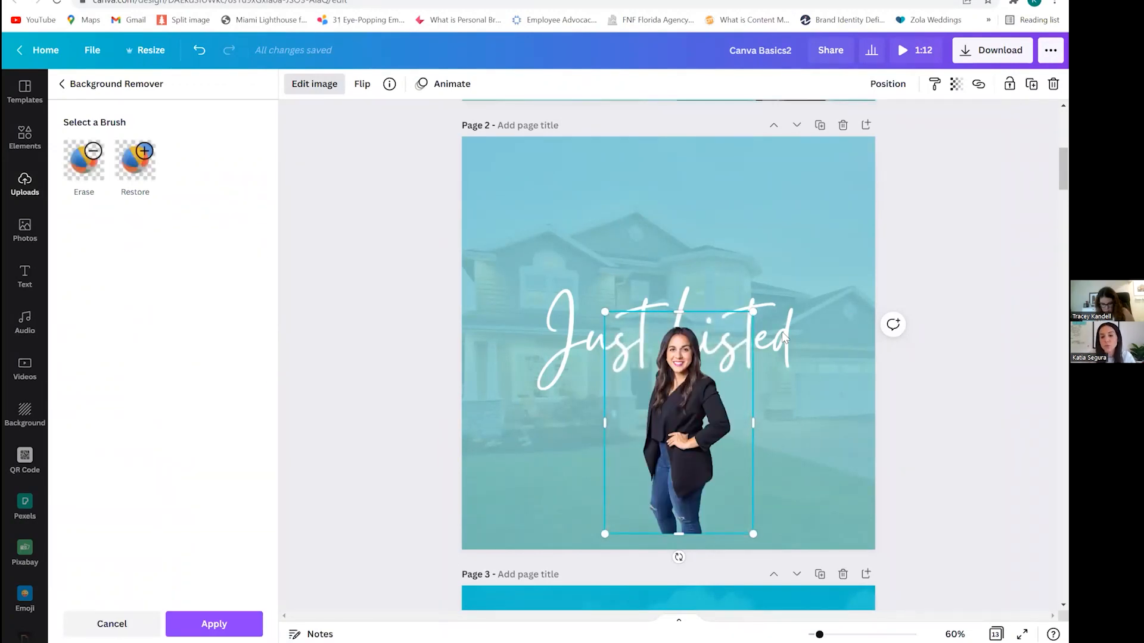
pyautogui.click(216, 626)
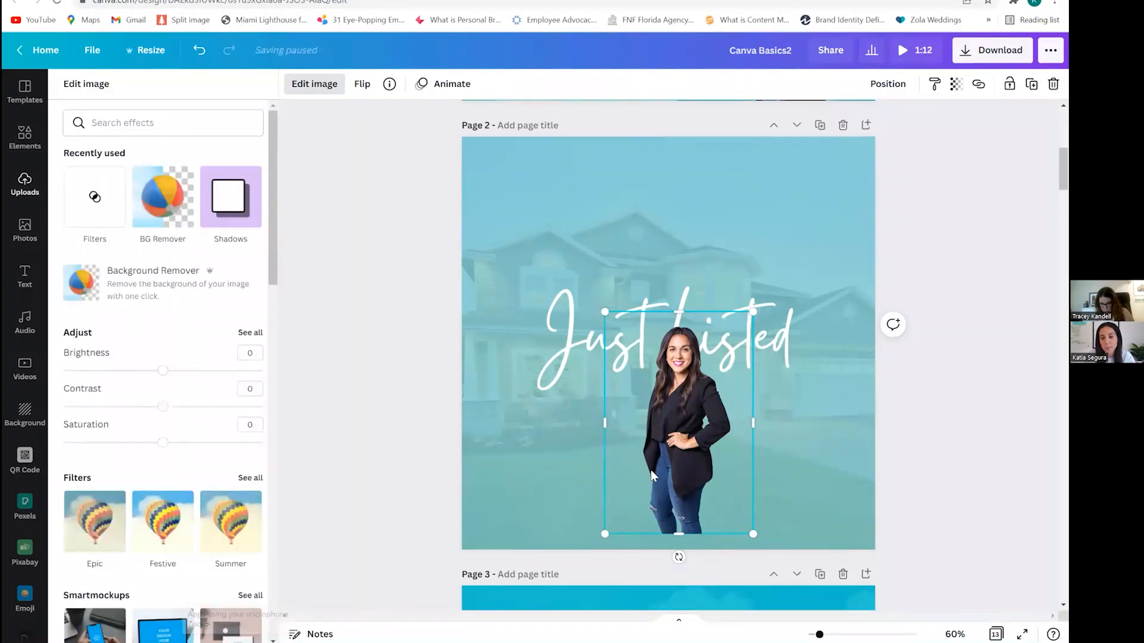
pyautogui.moveTo(659, 449); pyautogui.dragTo(756, 493)
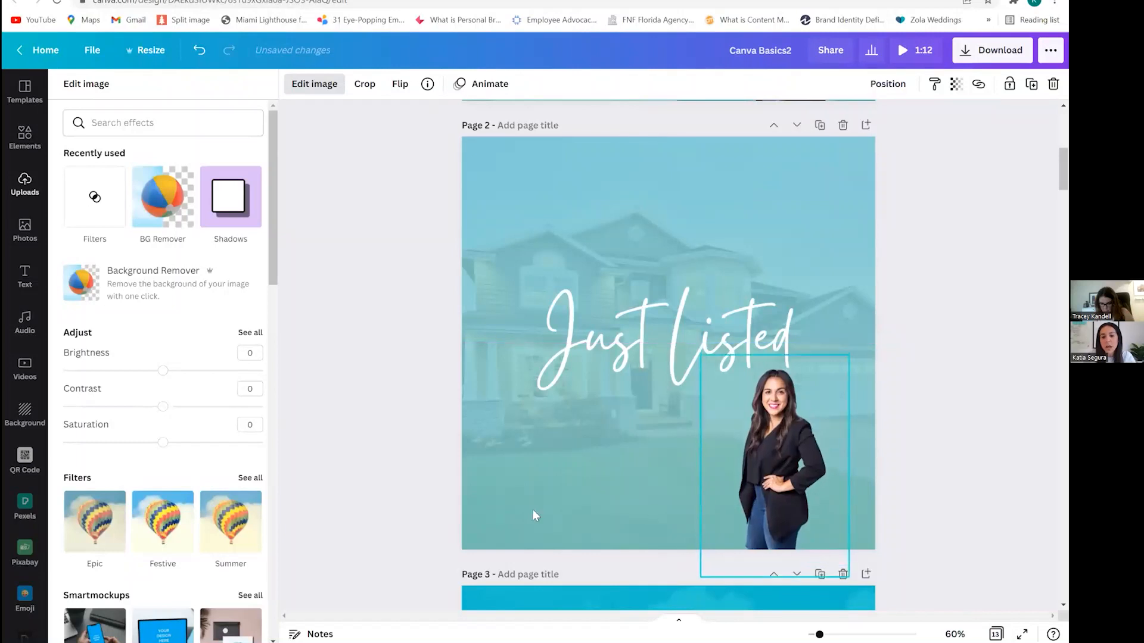
# Shift the glowing portrait on page 1 slightly towards the page's right edge.
pyautogui.click(503, 498)
pyautogui.scroll(5, 503, 498)
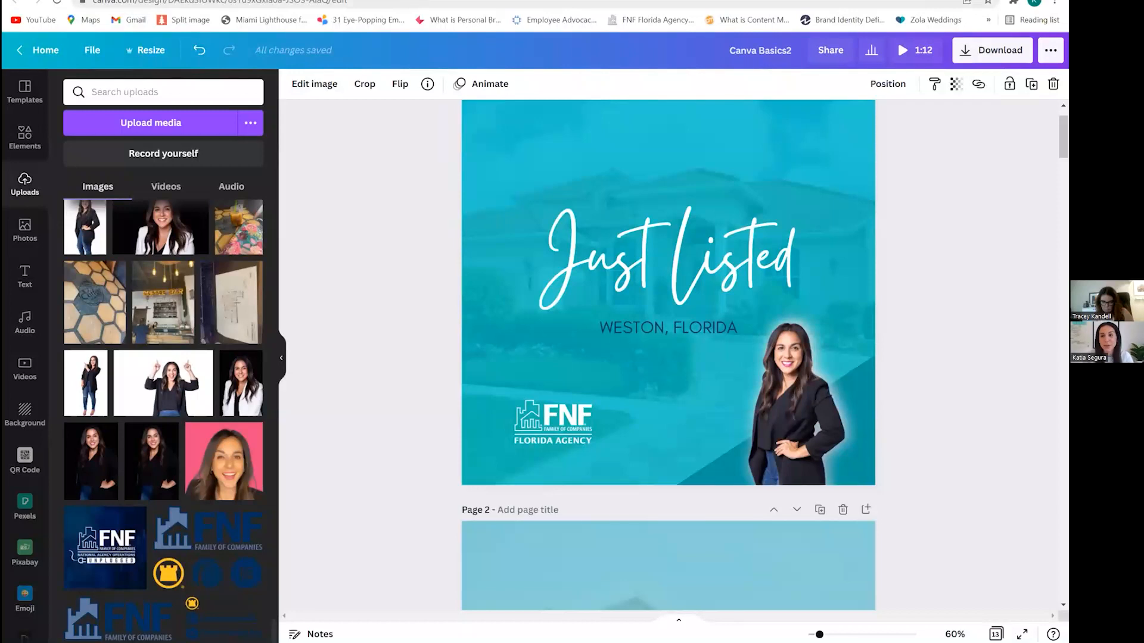
pyautogui.moveTo(743, 381); pyautogui.dragTo(787, 397)
pyautogui.click(679, 385)
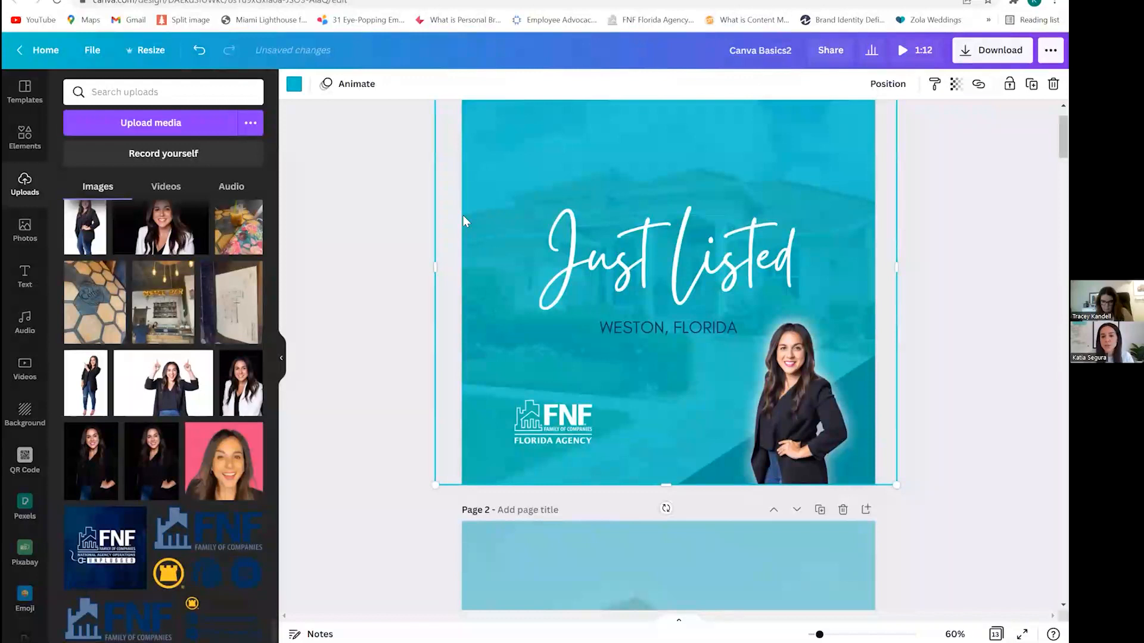
# Duplicate the portrait cutout on page 2 and place the copy to the left of the original.
pyautogui.scroll(-8, 695, 237)
pyautogui.click(769, 256)
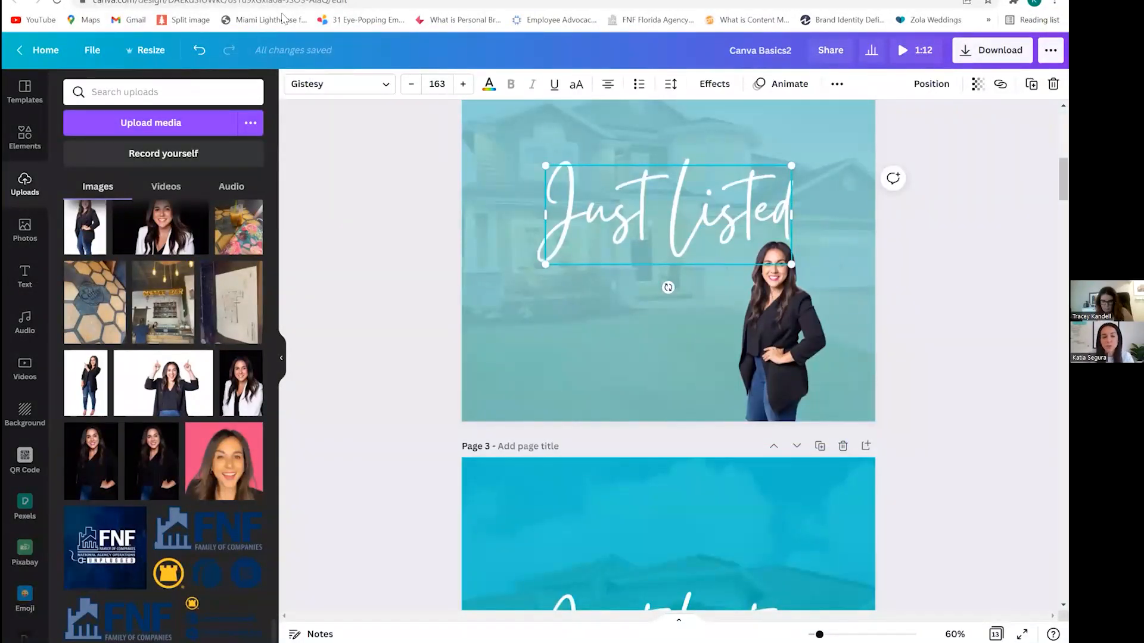
pyautogui.click(808, 281)
pyautogui.moveTo(814, 276)
pyautogui.mouseDown()
pyautogui.moveTo(847, 278)
pyautogui.moveTo(809, 275)
pyautogui.mouseUp()
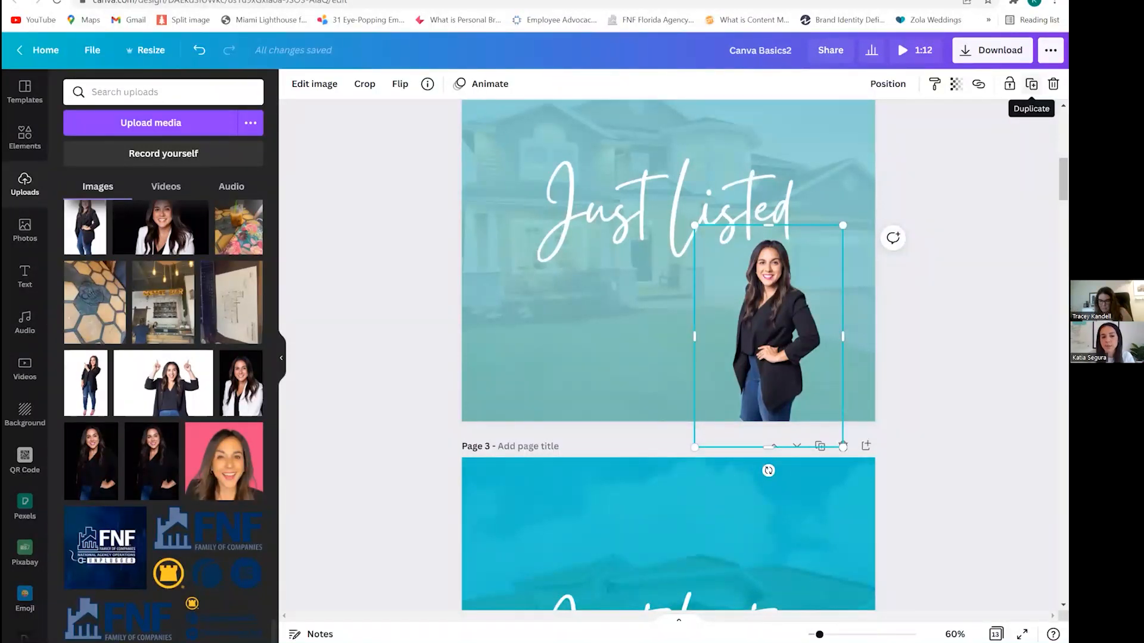
pyautogui.click(1031, 84)
pyautogui.moveTo(768, 295); pyautogui.dragTo(681, 292)
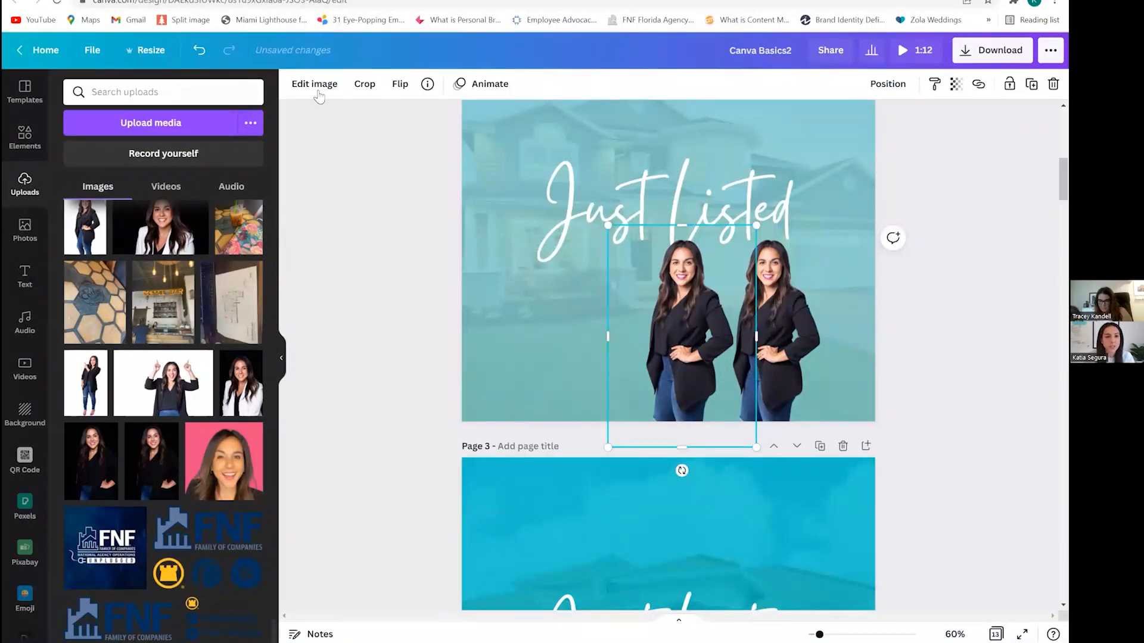
# Adjust the duplicated portrait to Brightness 100, Contrast 100 and Blur 52.
pyautogui.click(316, 86)
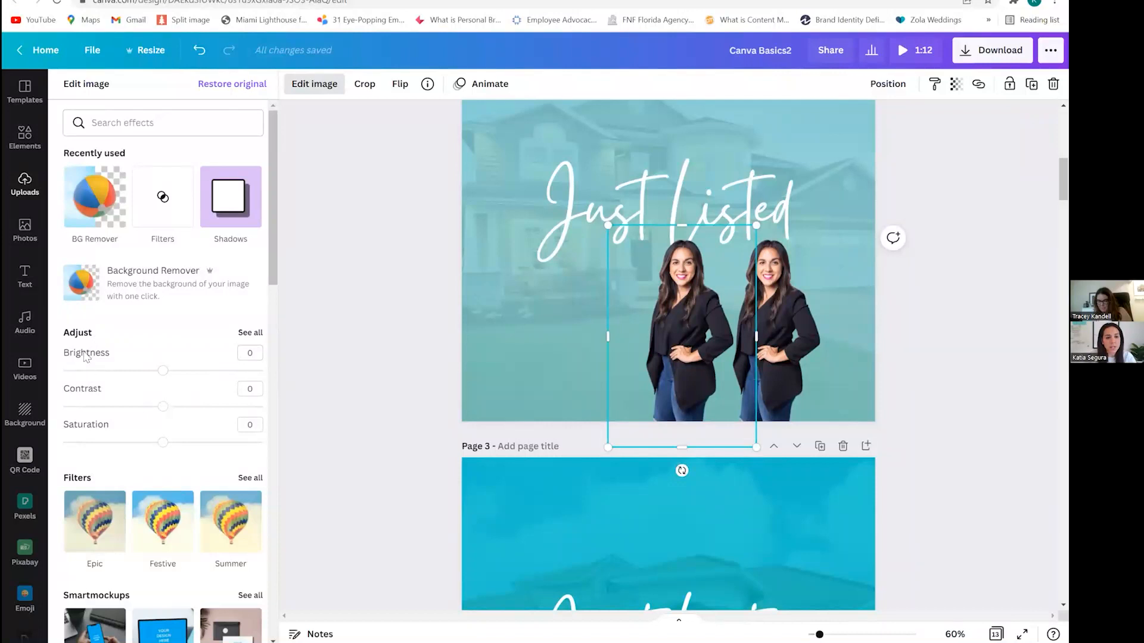
pyautogui.click(246, 333)
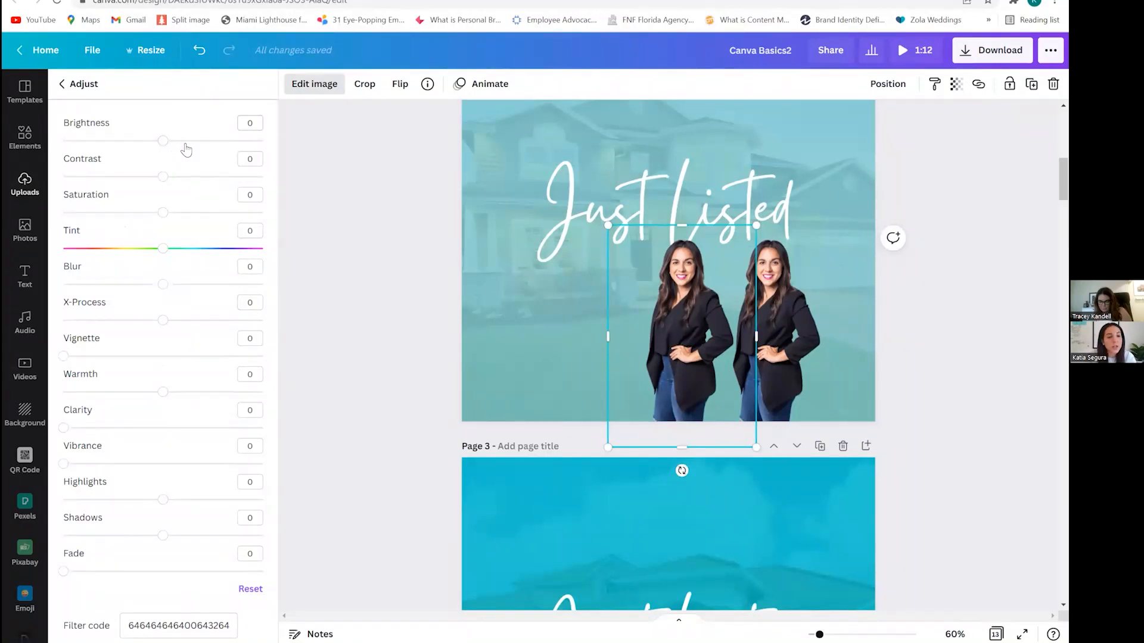
pyautogui.moveTo(163, 141); pyautogui.dragTo(296, 145)
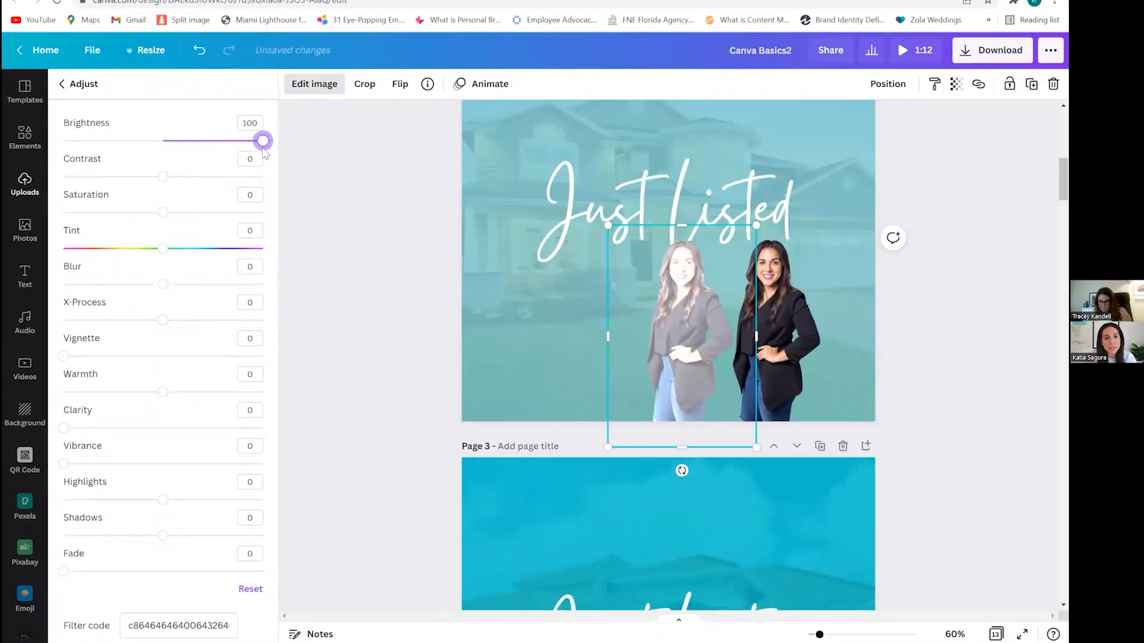
pyautogui.moveTo(162, 176); pyautogui.dragTo(296, 163)
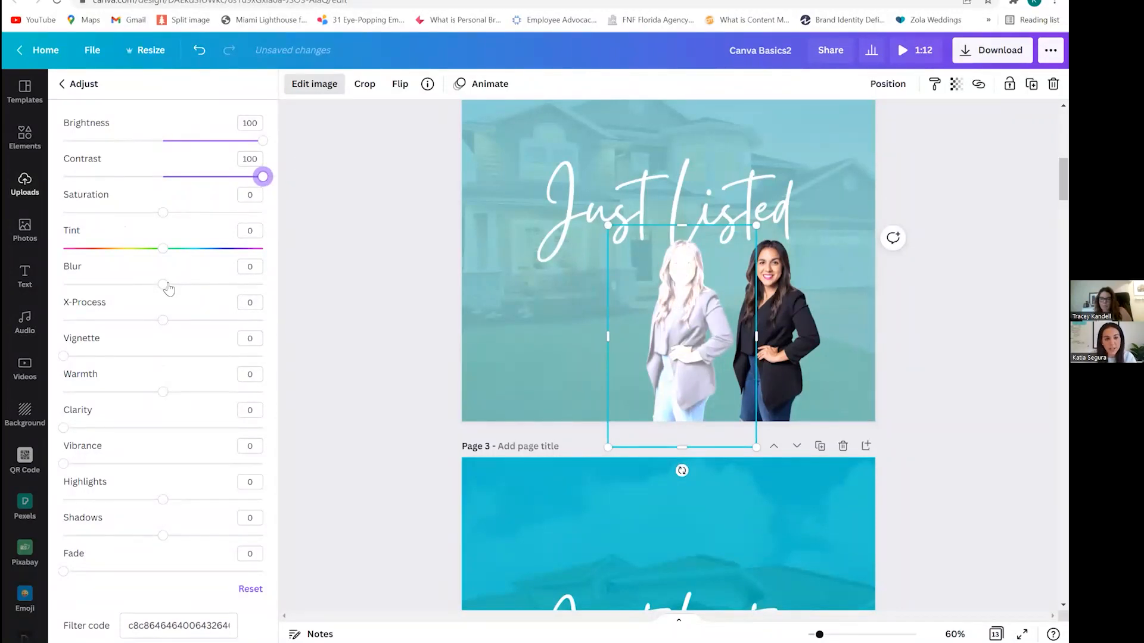
pyautogui.moveTo(163, 284); pyautogui.dragTo(216, 284)
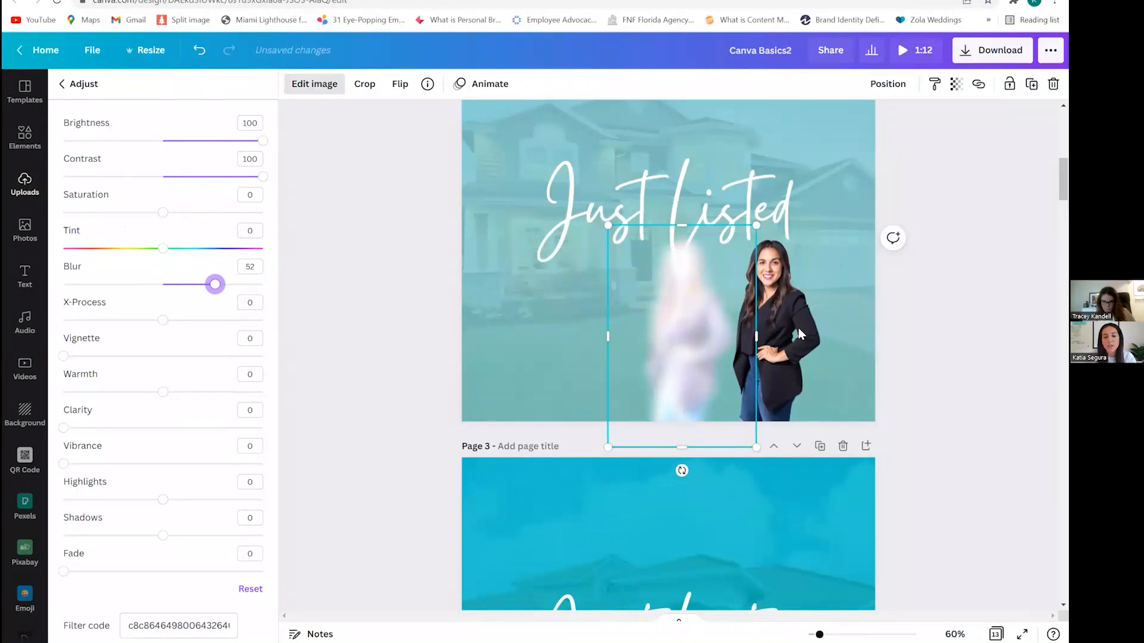
# Place the blurred white copy over the original portrait and enlarge it slightly.
pyautogui.moveTo(689, 309); pyautogui.dragTo(790, 291)
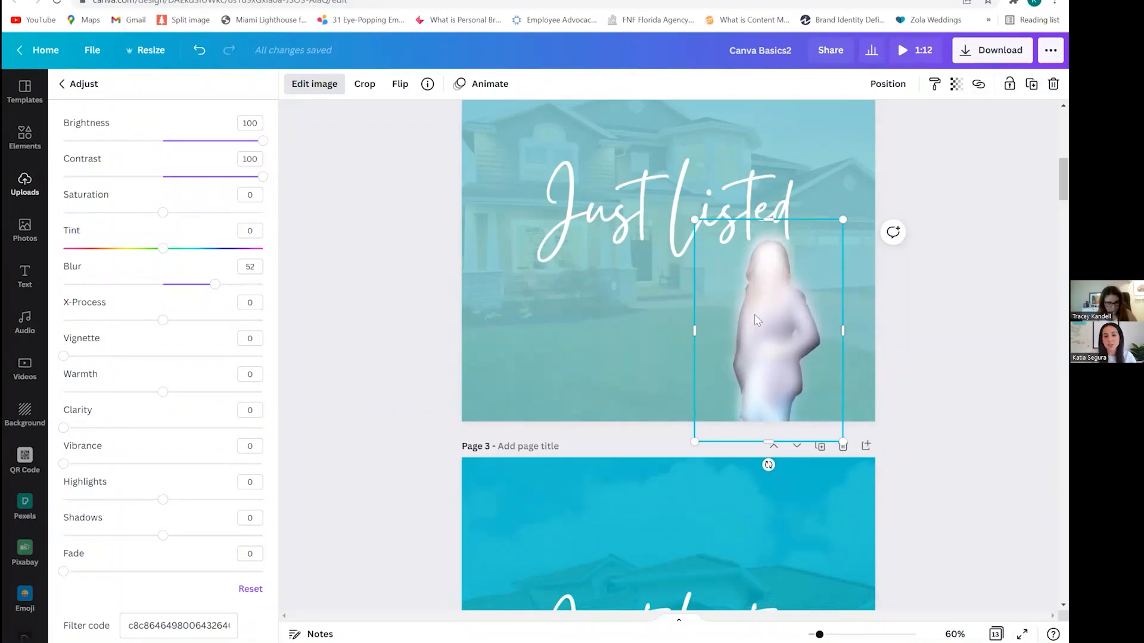
pyautogui.moveTo(825, 311); pyautogui.dragTo(770, 322)
pyautogui.moveTo(842, 225); pyautogui.dragTo(850, 215)
pyautogui.moveTo(778, 265); pyautogui.dragTo(783, 269)
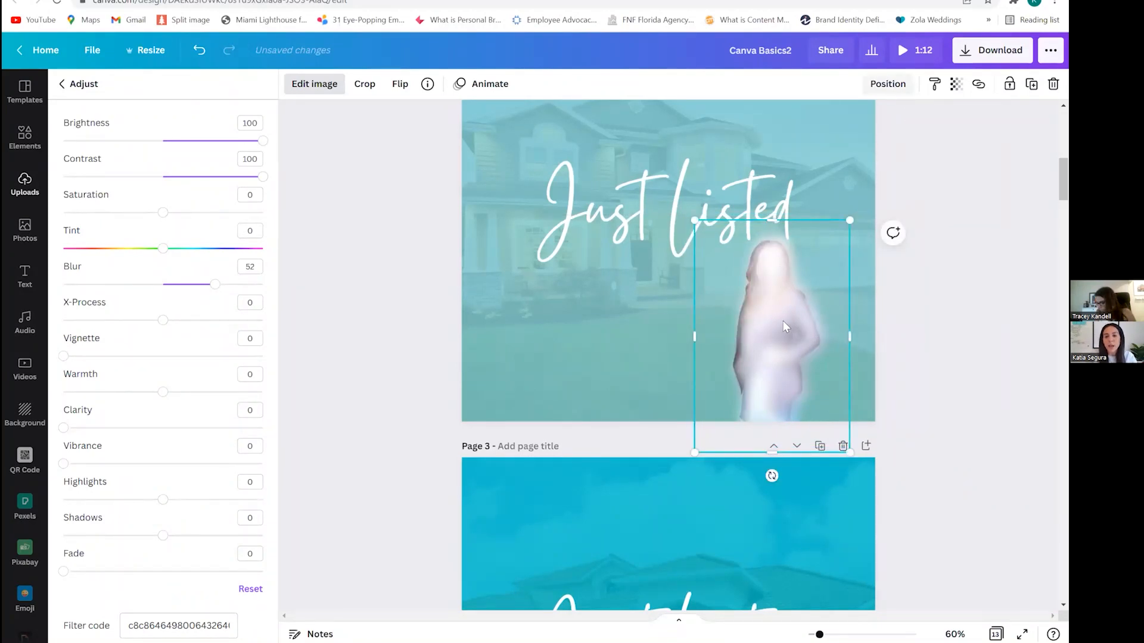
# Send the blurred copy backward behind the portrait, and move both together towards the lower-right corner of page 2.
pyautogui.click(887, 84)
pyautogui.click(840, 124)
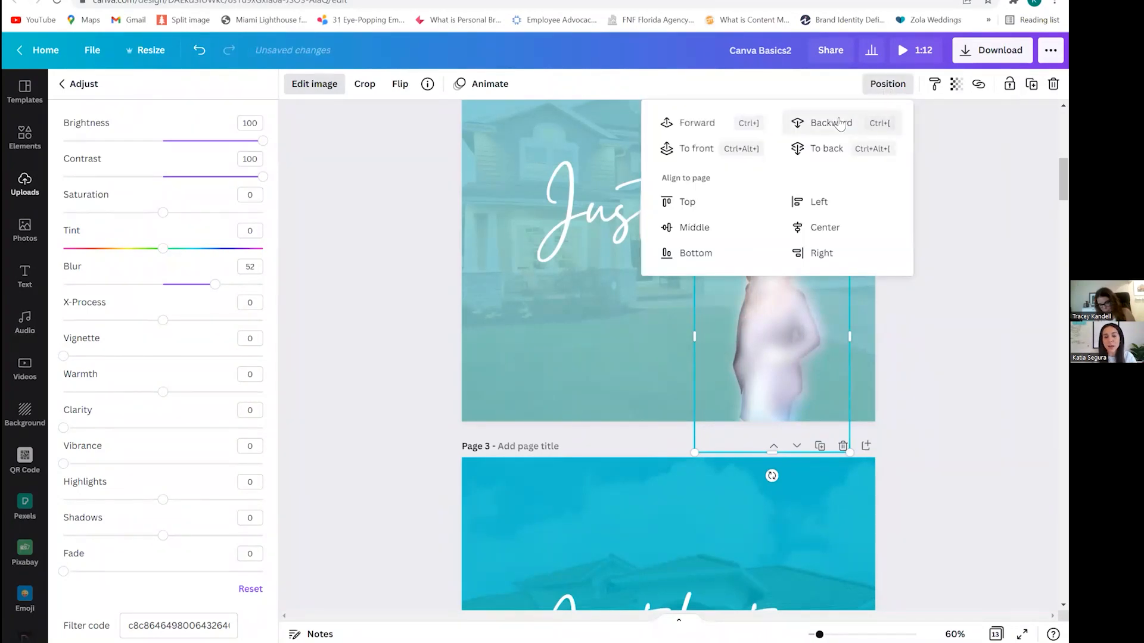
pyautogui.click(852, 259)
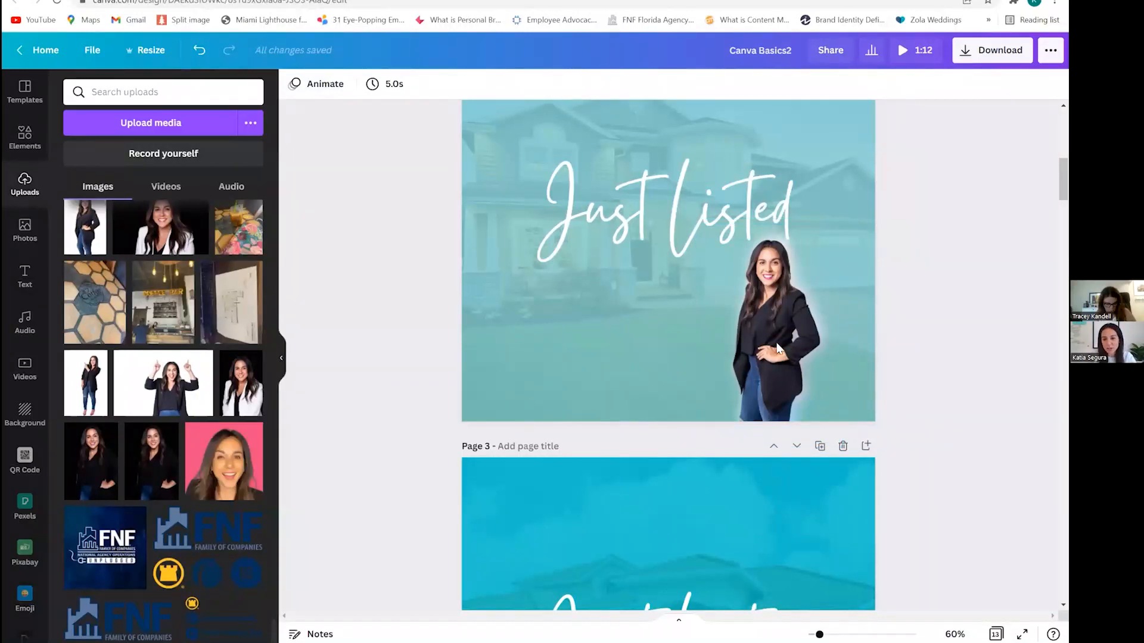
pyautogui.moveTo(777, 349); pyautogui.dragTo(808, 339)
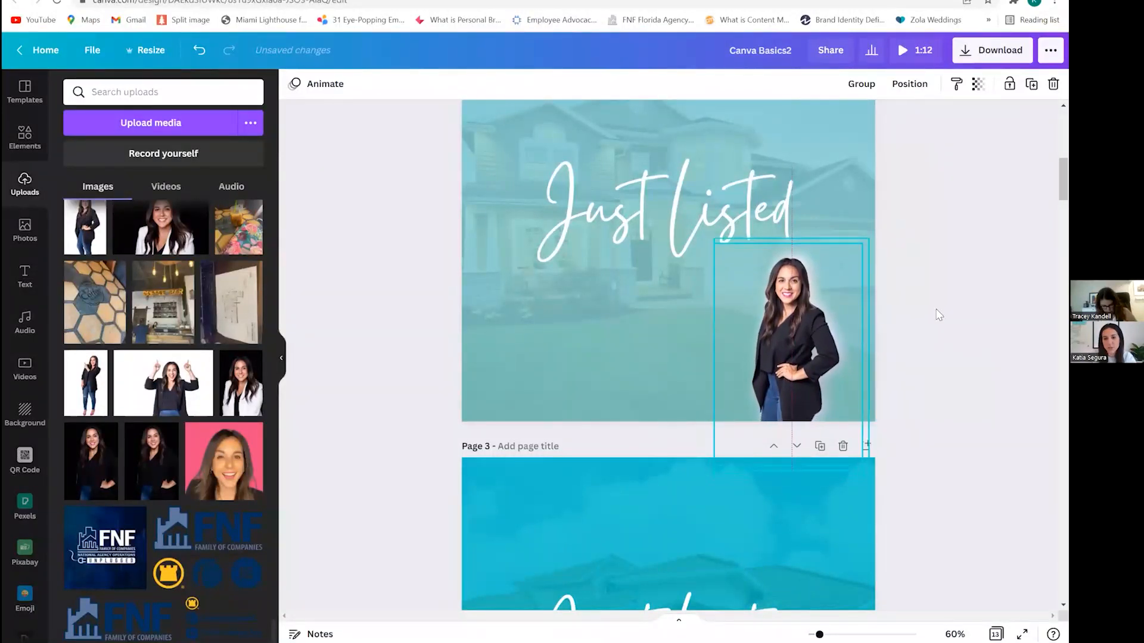
pyautogui.click(947, 314)
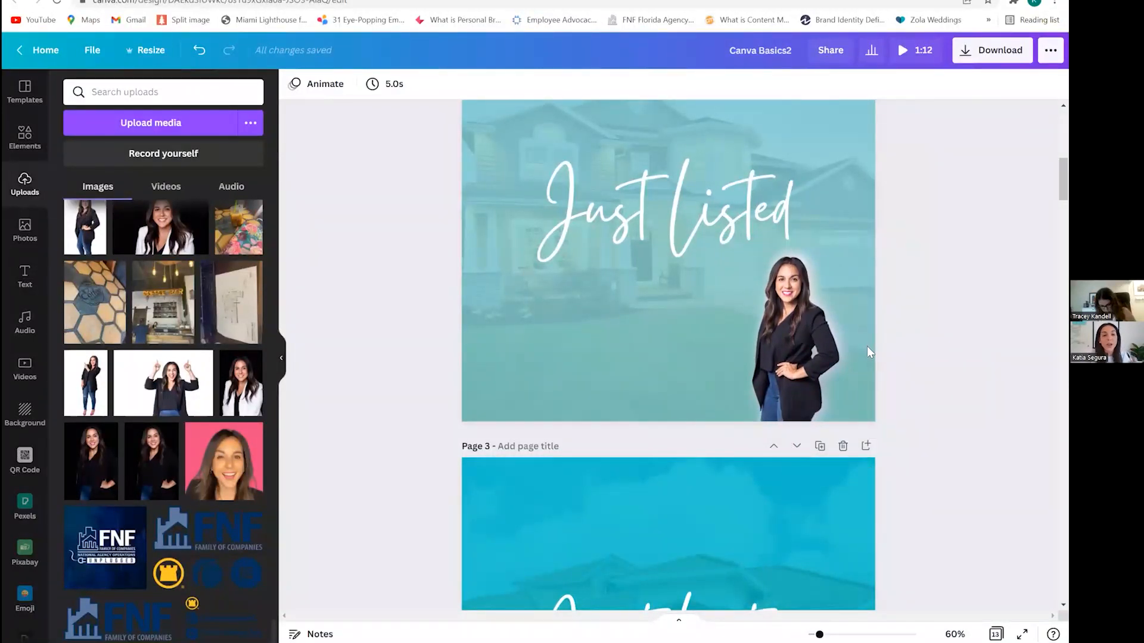
# Move the portrait away from its blurred copy to the lower middle of page 2, and delete the blurred copy.
pyautogui.moveTo(675, 337); pyautogui.dragTo(731, 358)
pyautogui.click(793, 345)
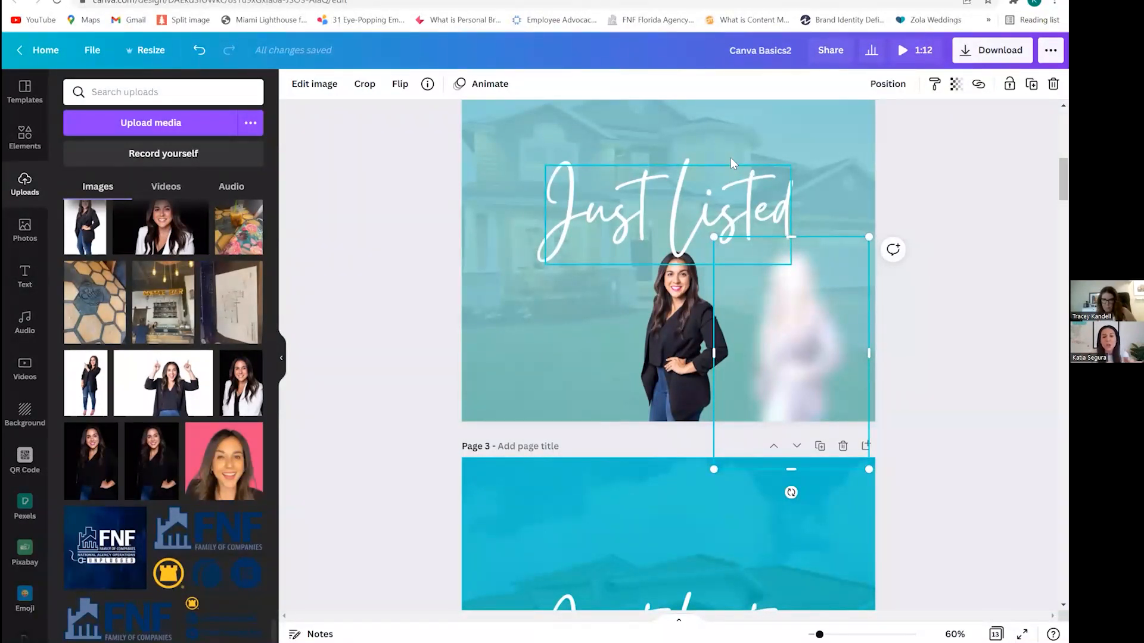
pyautogui.click(675, 327)
pyautogui.moveTo(673, 323); pyautogui.dragTo(667, 312)
pyautogui.moveTo(685, 243); pyautogui.dragTo(727, 342)
pyautogui.click(809, 342)
pyautogui.press('Delete')
# Apply the Glow shadow effect to the portrait on page 2 and open the effect's settings.
pyautogui.click(685, 343)
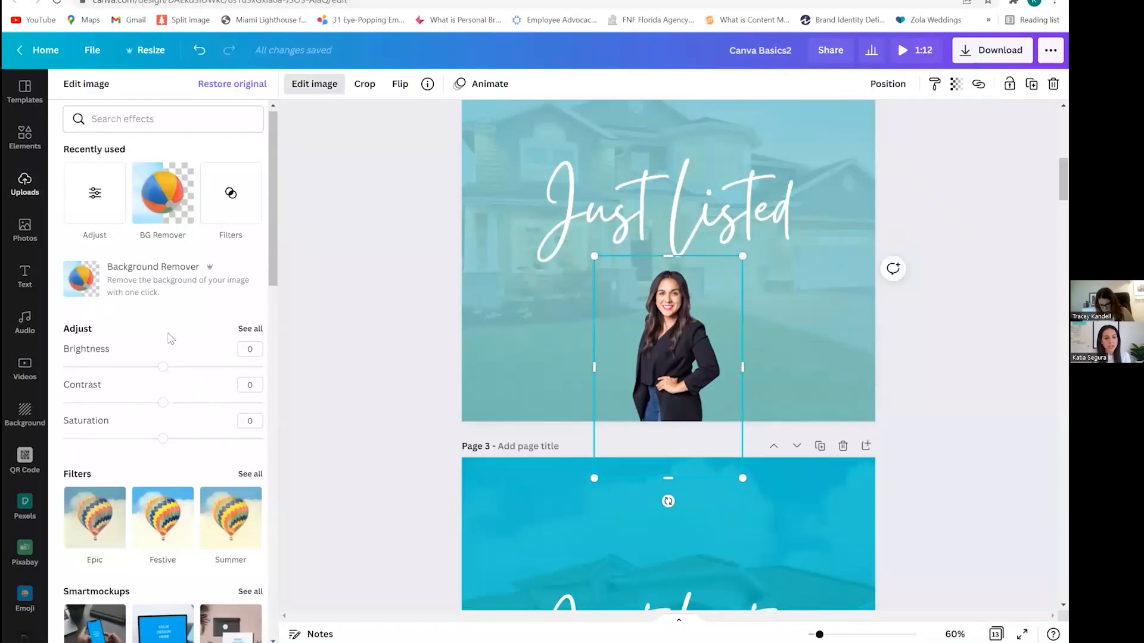
pyautogui.scroll(-4, 167, 351)
pyautogui.scroll(-1, 170, 354)
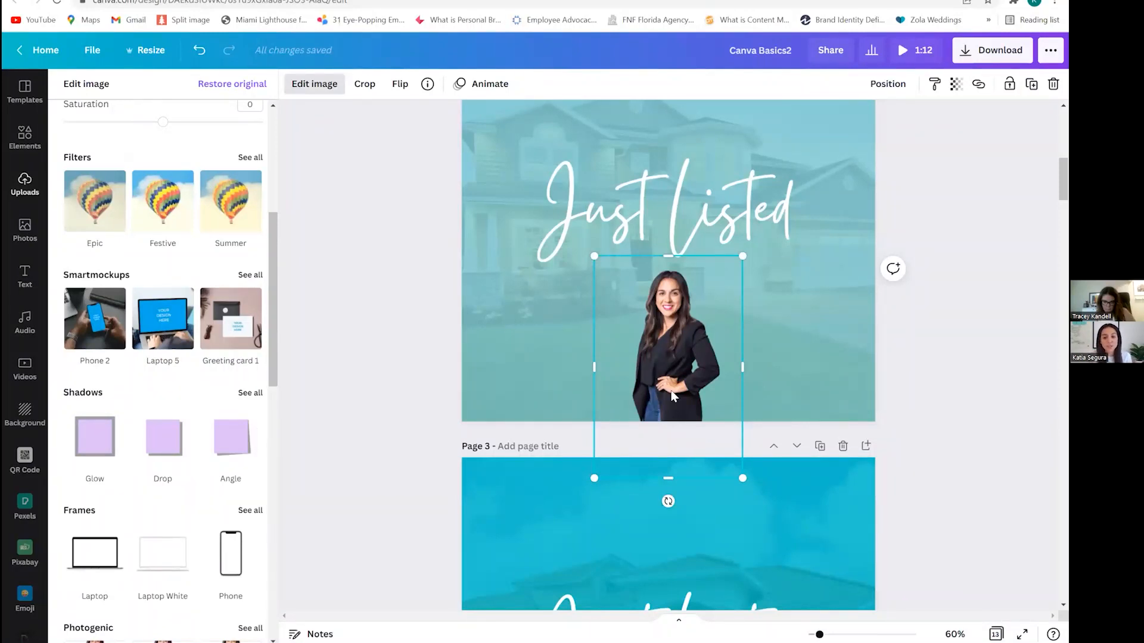
pyautogui.click(98, 434)
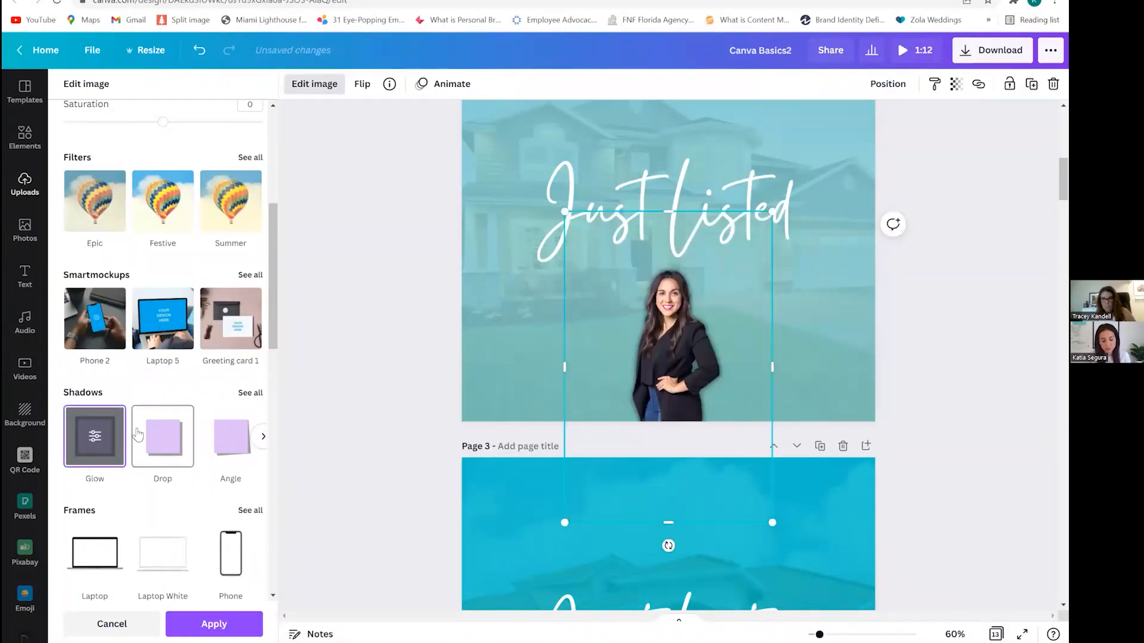
pyautogui.click(94, 440)
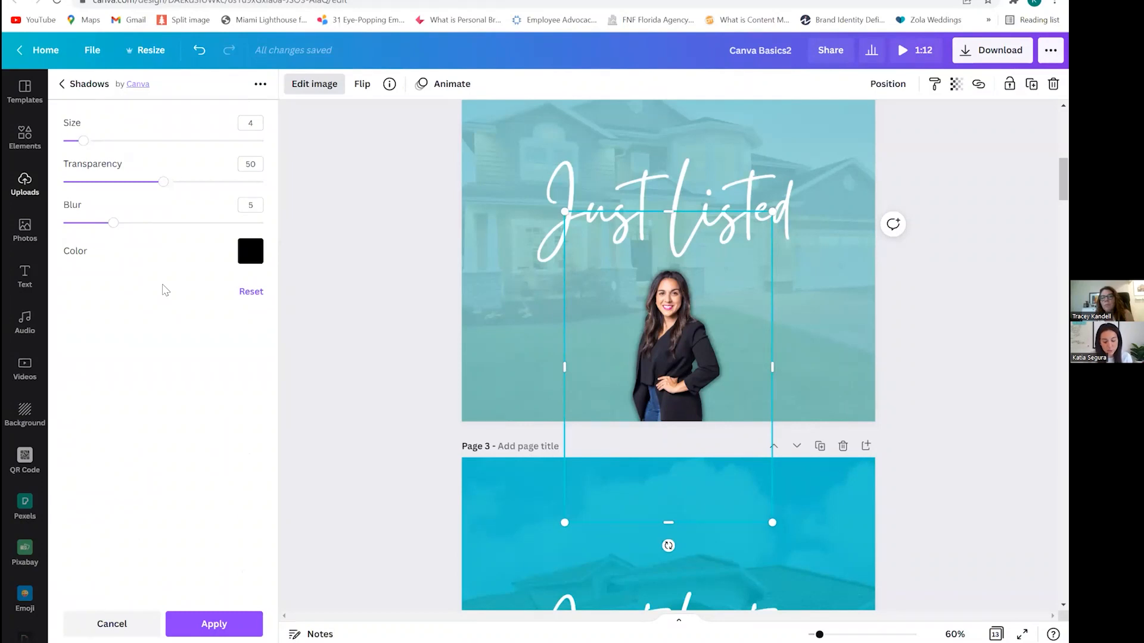
# Set the portrait's glow to Transparency 100, Blur 0, an off-white color and Size 12 for a solid cutout outline.
pyautogui.moveTo(163, 182); pyautogui.dragTo(276, 176)
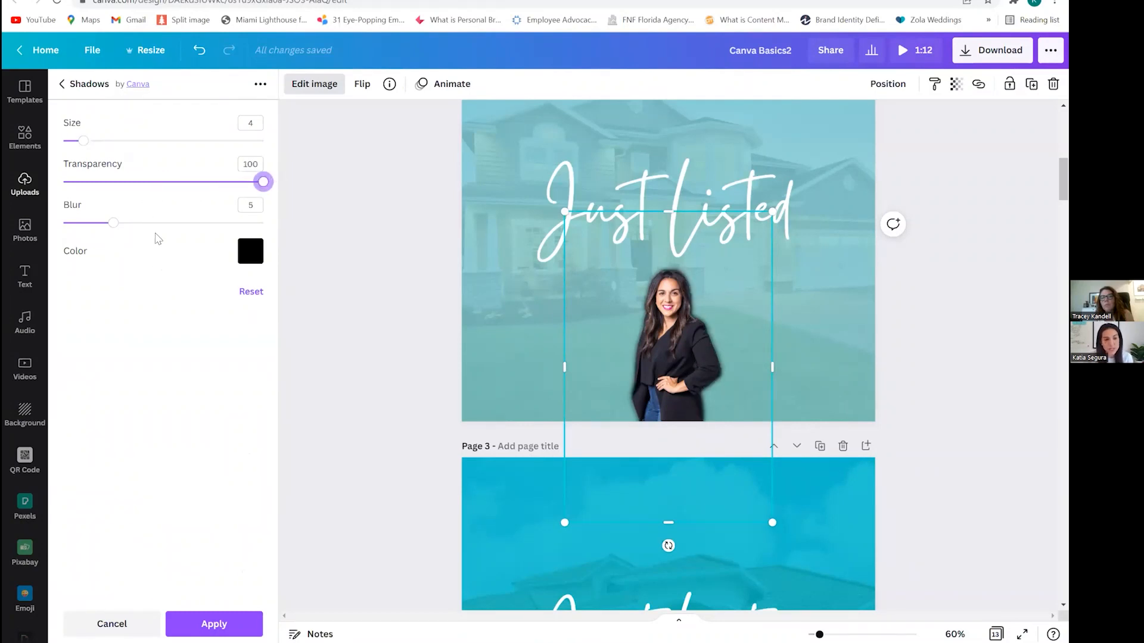
pyautogui.click(104, 224)
pyautogui.moveTo(42, 231); pyautogui.dragTo(37, 232)
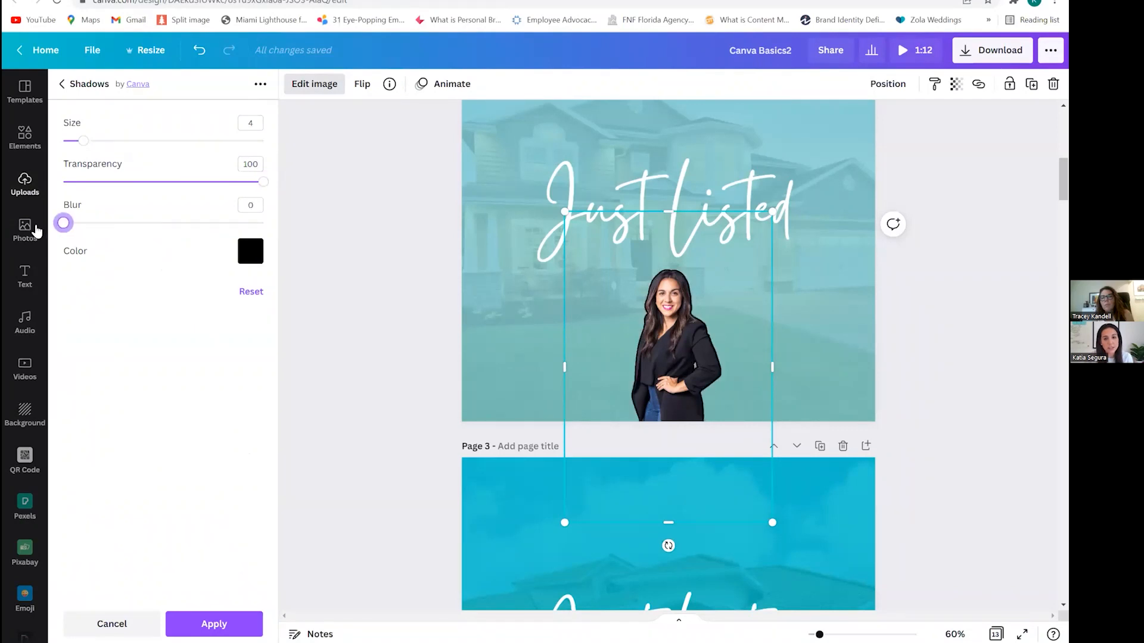
pyautogui.click(250, 251)
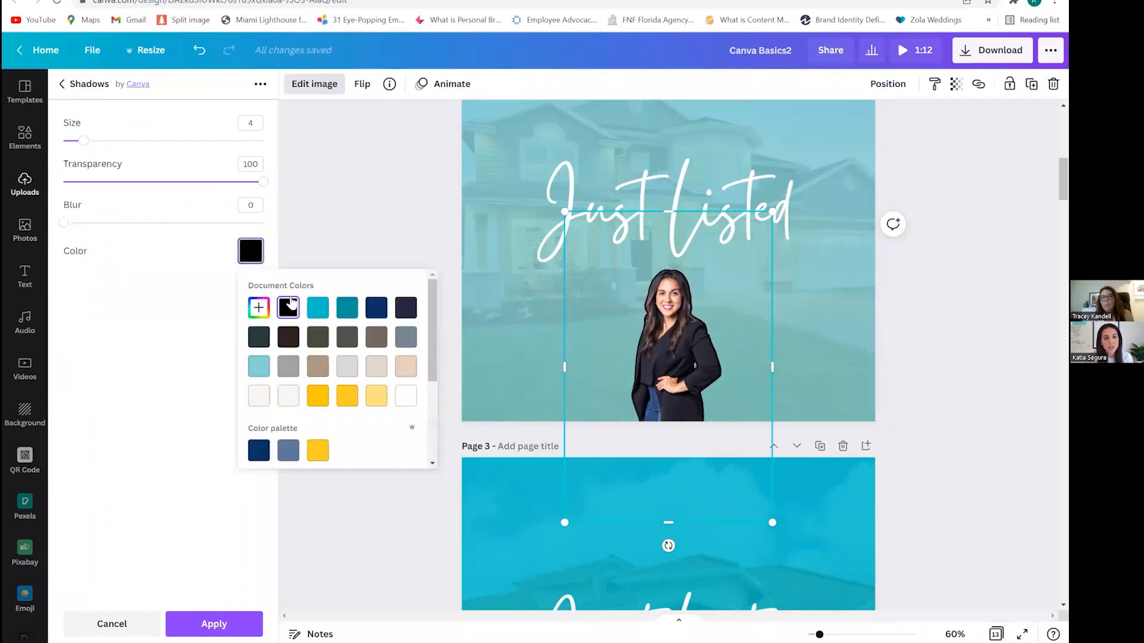
pyautogui.click(287, 396)
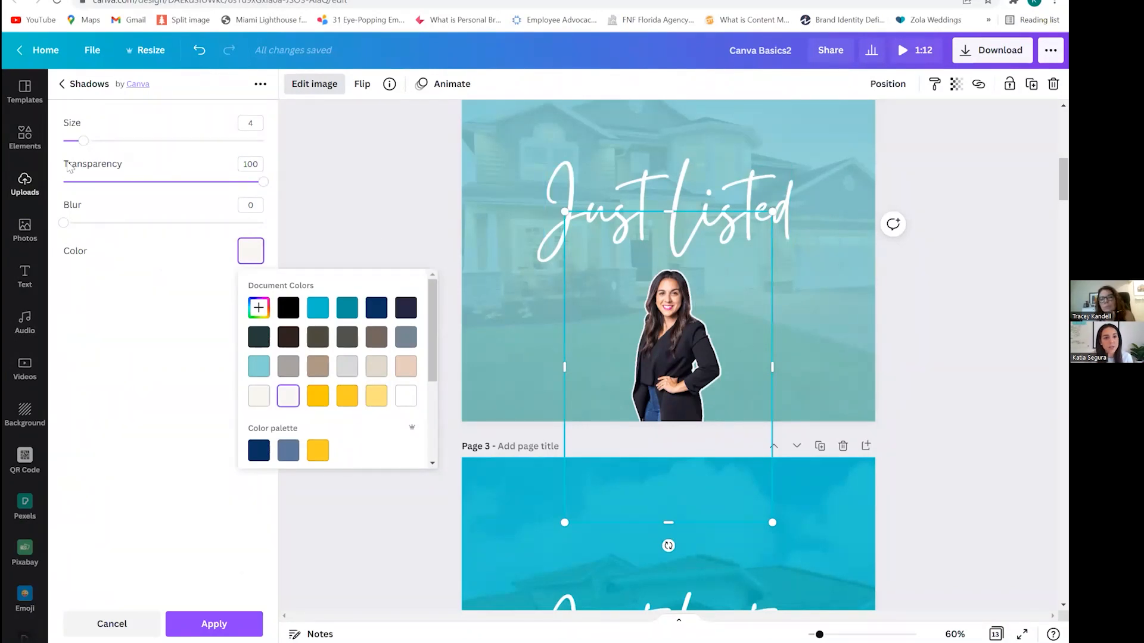
pyautogui.moveTo(84, 141); pyautogui.dragTo(123, 141)
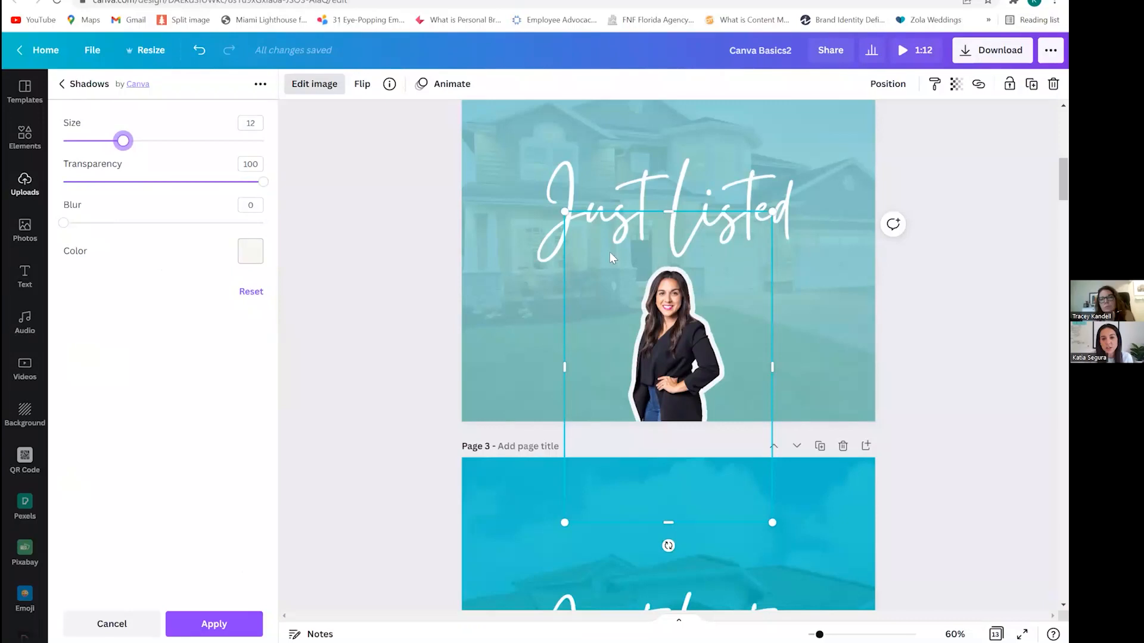
pyautogui.click(642, 266)
# Undo the trial enlargement of the outlined portrait and move the portrait slightly to the right on page 2.
pyautogui.moveTo(566, 210); pyautogui.dragTo(434, 158)
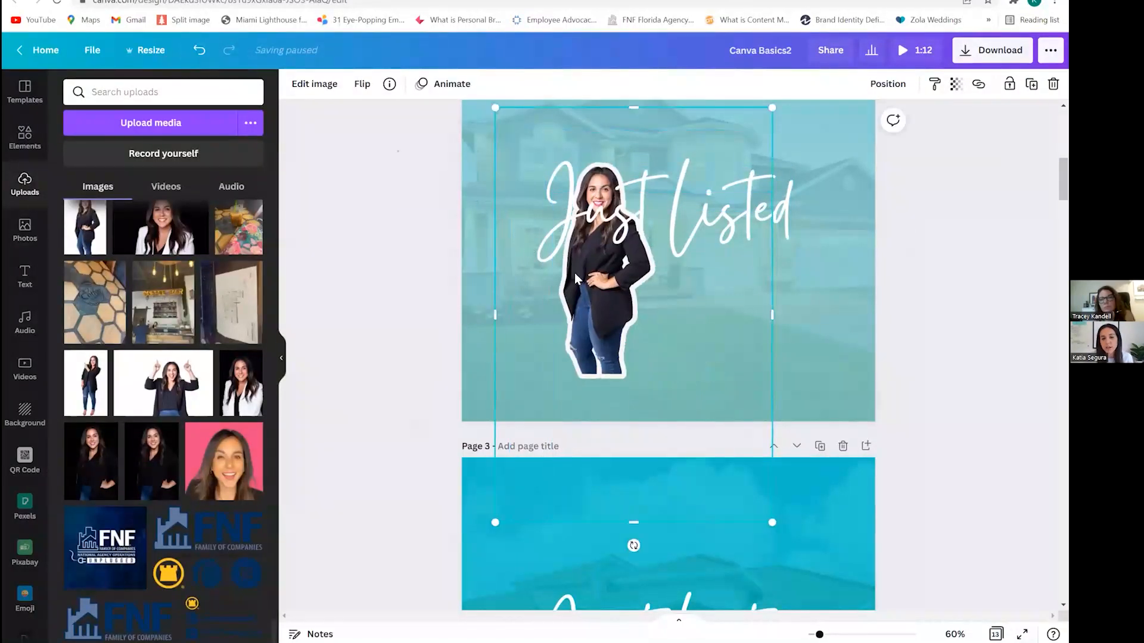
pyautogui.hotkey('ctrl', 'z')
pyautogui.moveTo(684, 333); pyautogui.dragTo(719, 338)
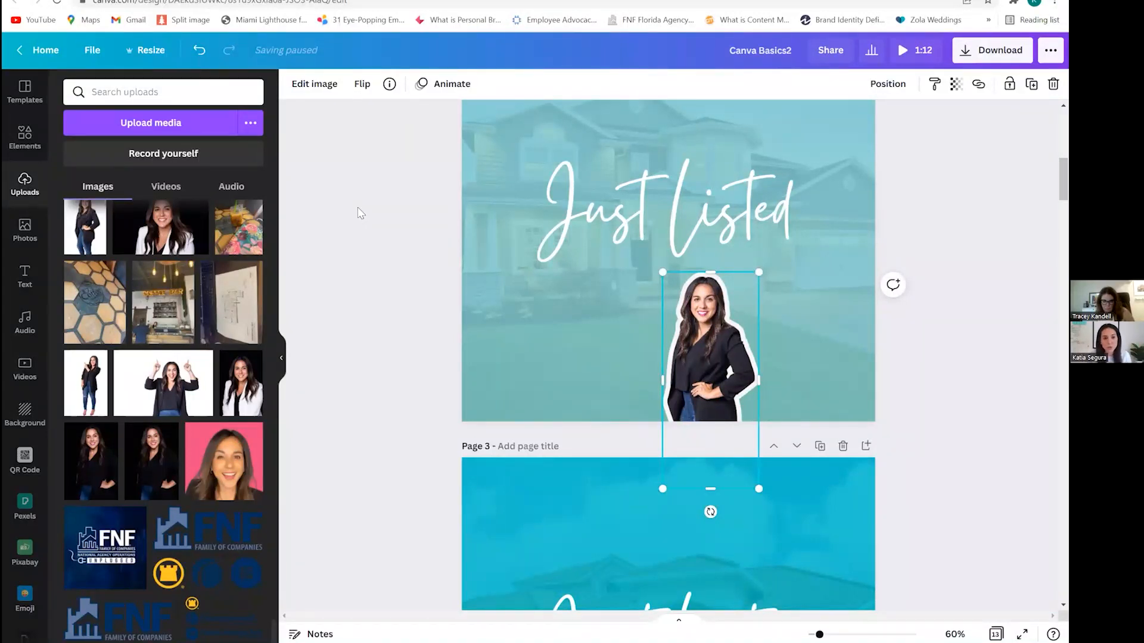
# Reopen the portrait's Glow settings and try Blur 0, Transparency 100 and a larger size.
pyautogui.click(314, 83)
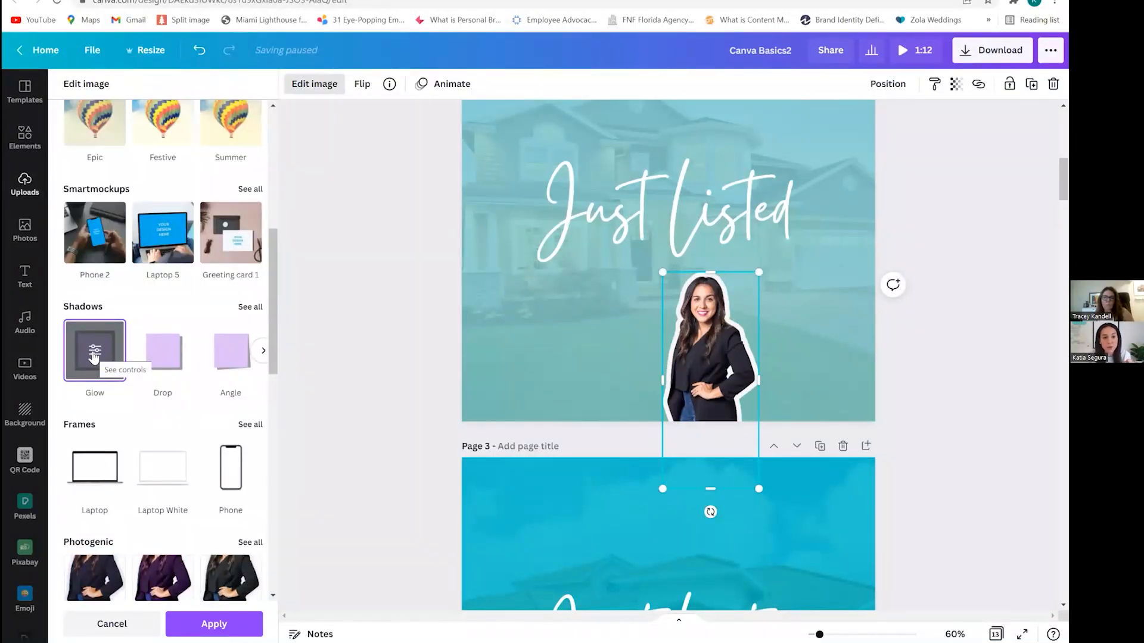
pyautogui.click(94, 356)
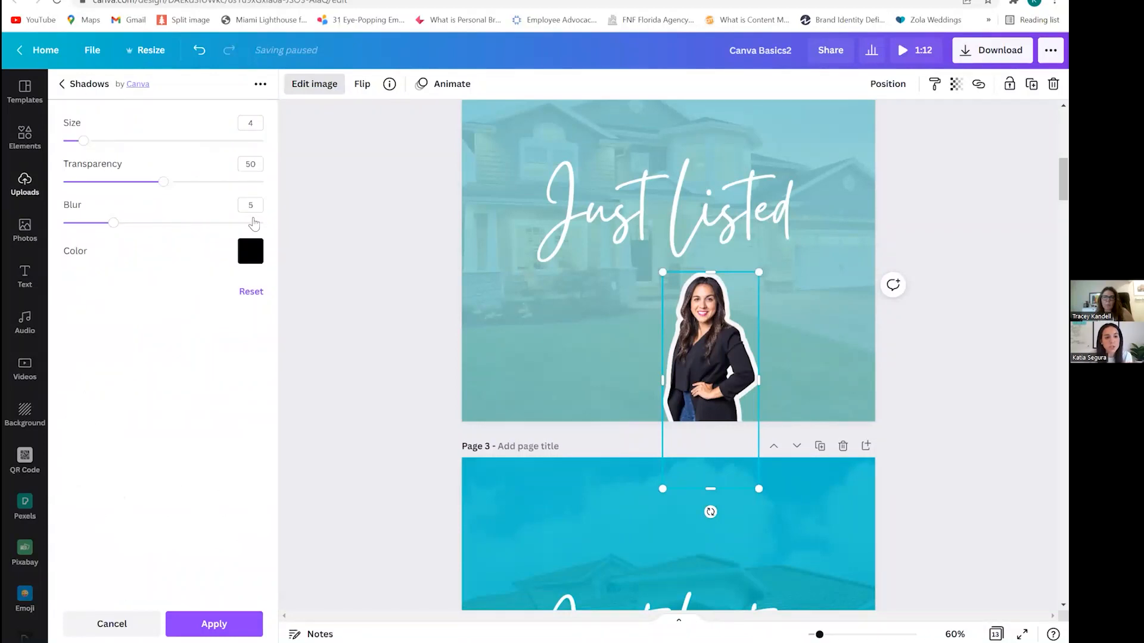
pyautogui.moveTo(113, 223); pyautogui.dragTo(64, 222)
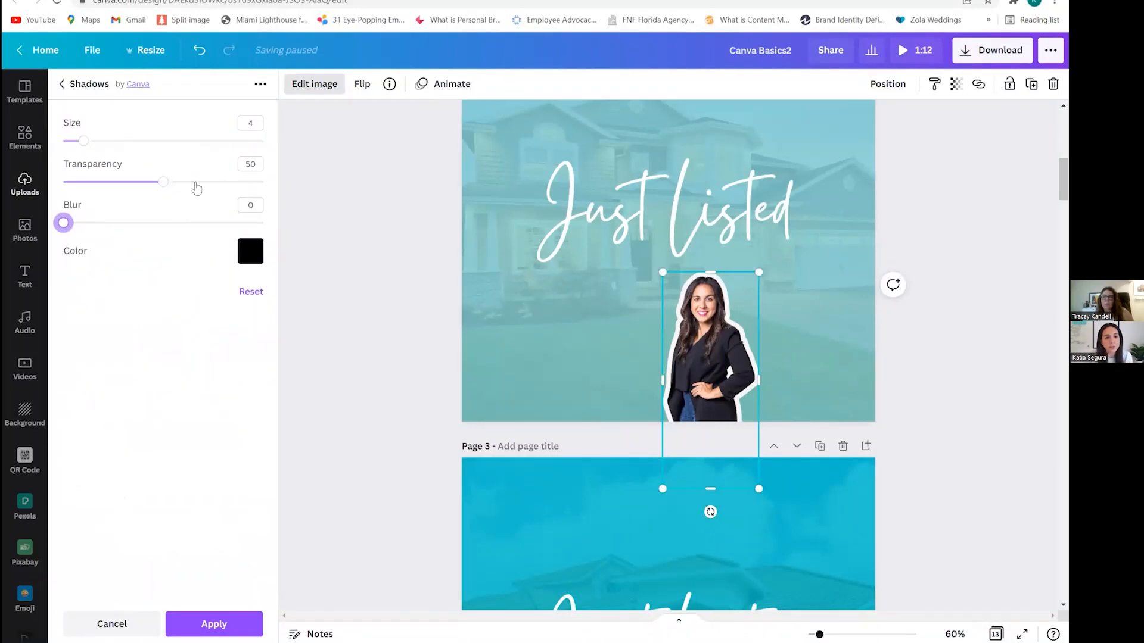
pyautogui.click(264, 181)
pyautogui.click(124, 142)
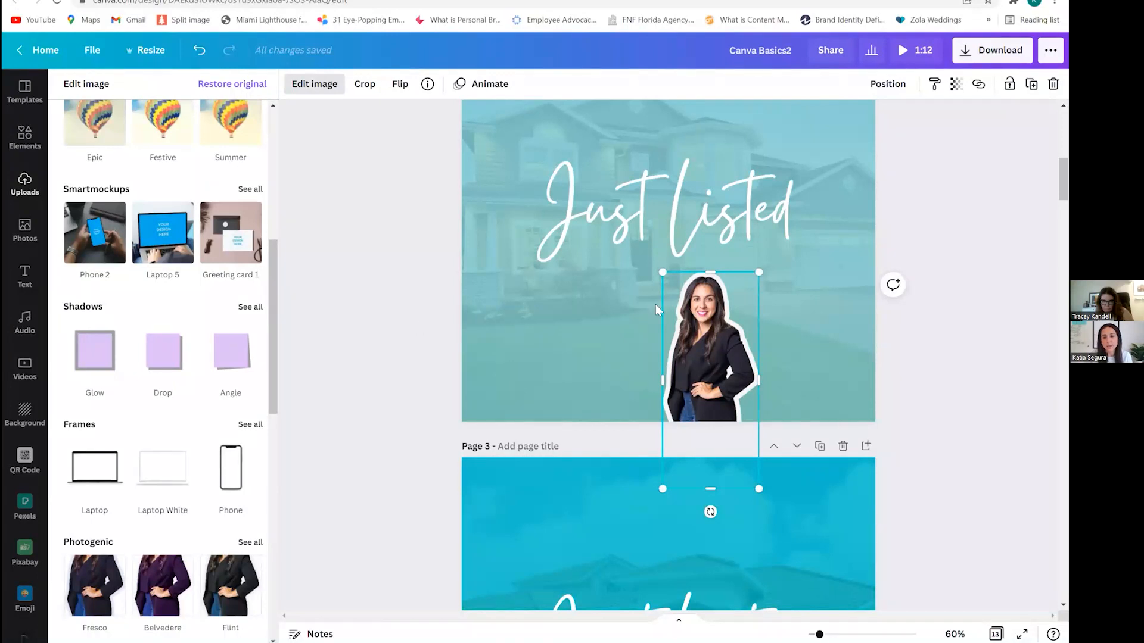
# Undo the deletion of the outlined portrait and move the portrait towards the lower-right corner of page 2.
pyautogui.press('Delete')
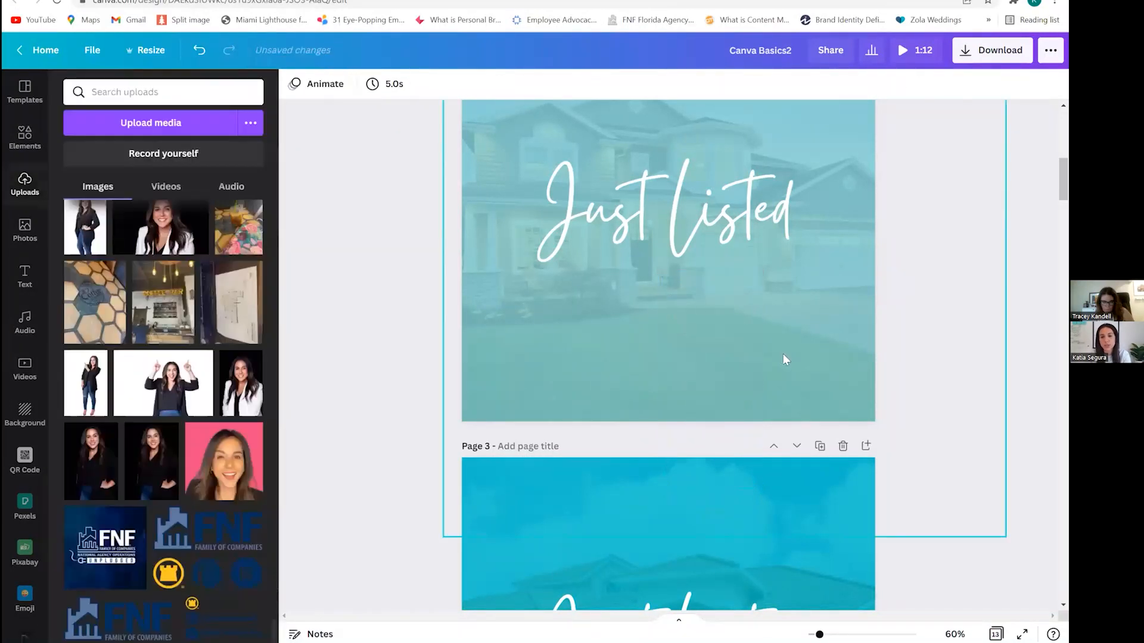
pyautogui.hotkey('ctrl', 'z')
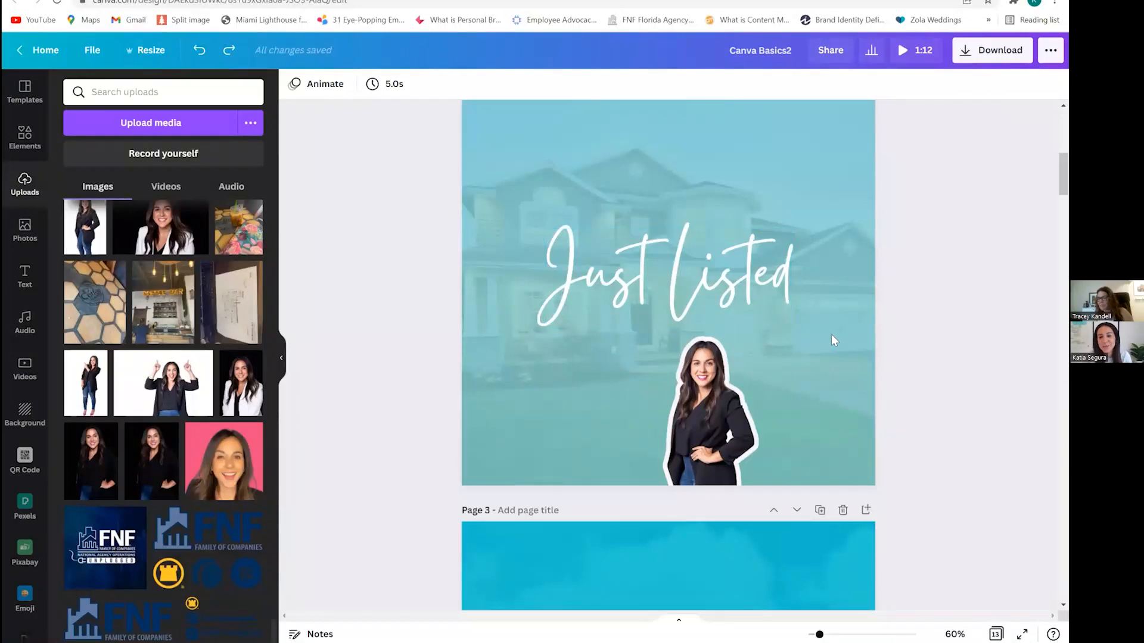
pyautogui.moveTo(771, 409); pyautogui.dragTo(821, 411)
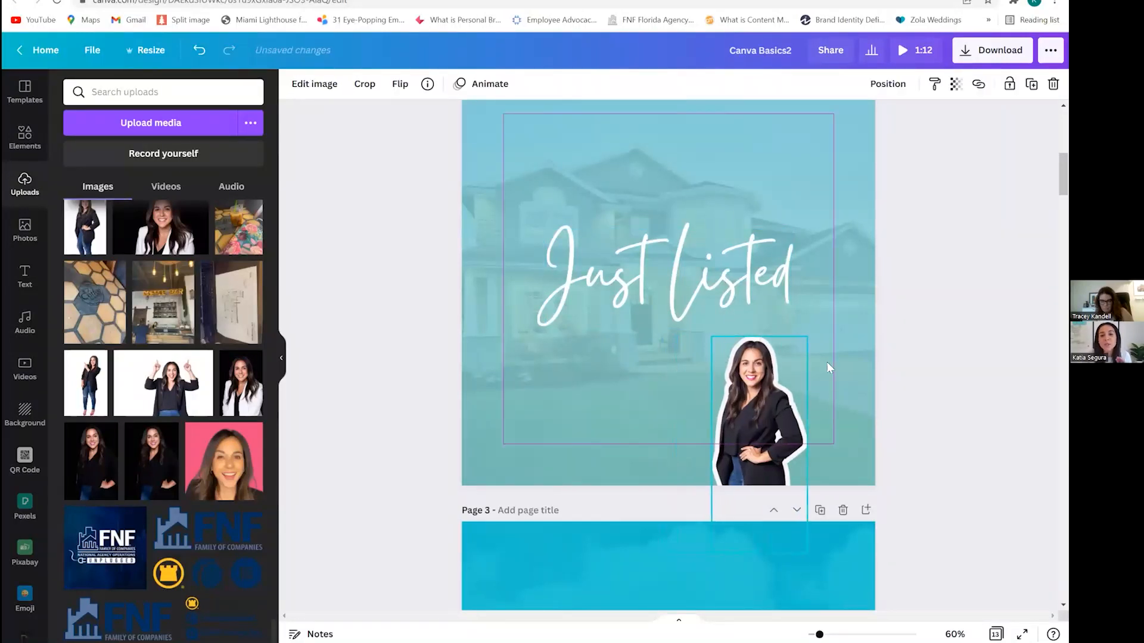
pyautogui.scroll(4, 609, 427)
pyautogui.scroll(-4, 658, 462)
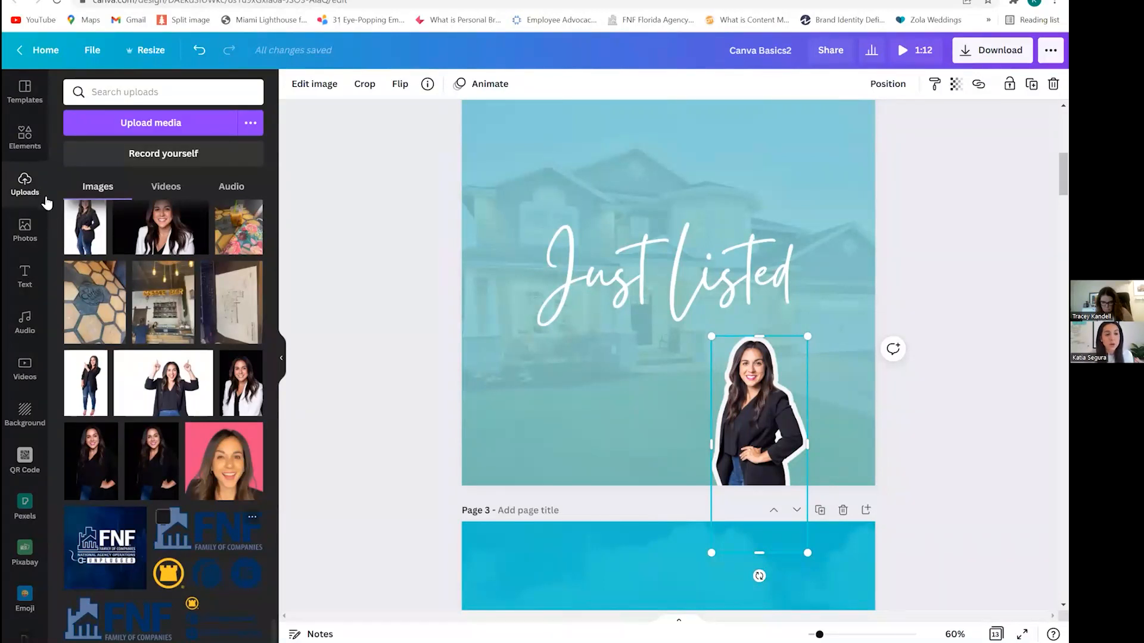
# Add a gray square shape to page 2 and reduce its height to form a wide bar below the heading.
pyautogui.click(26, 139)
pyautogui.click(100, 180)
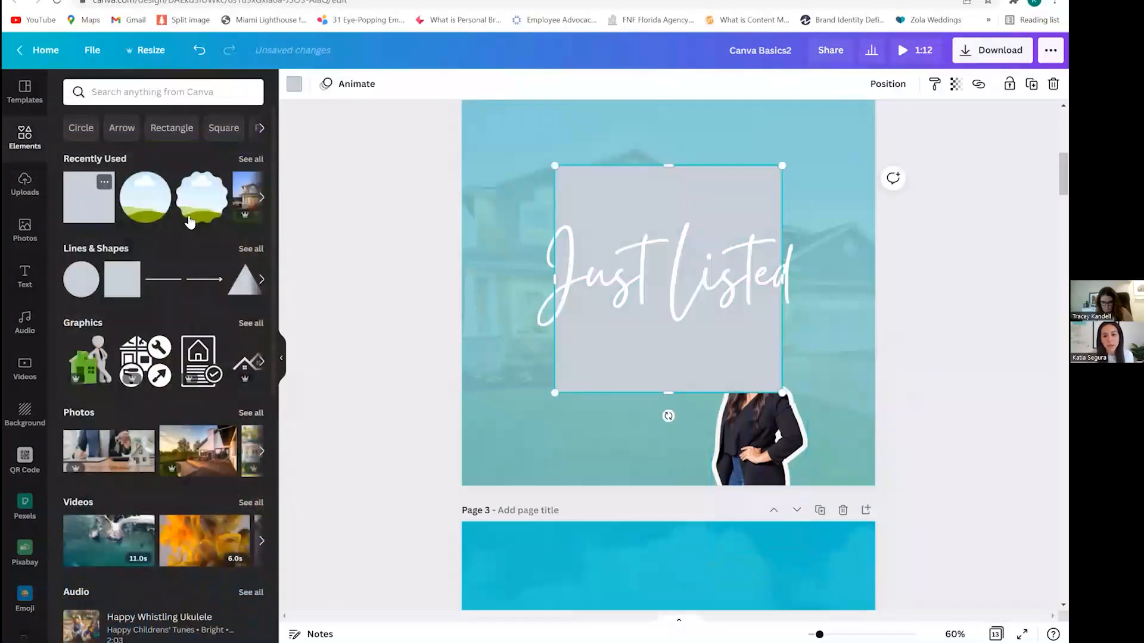
pyautogui.moveTo(741, 271); pyautogui.dragTo(728, 343)
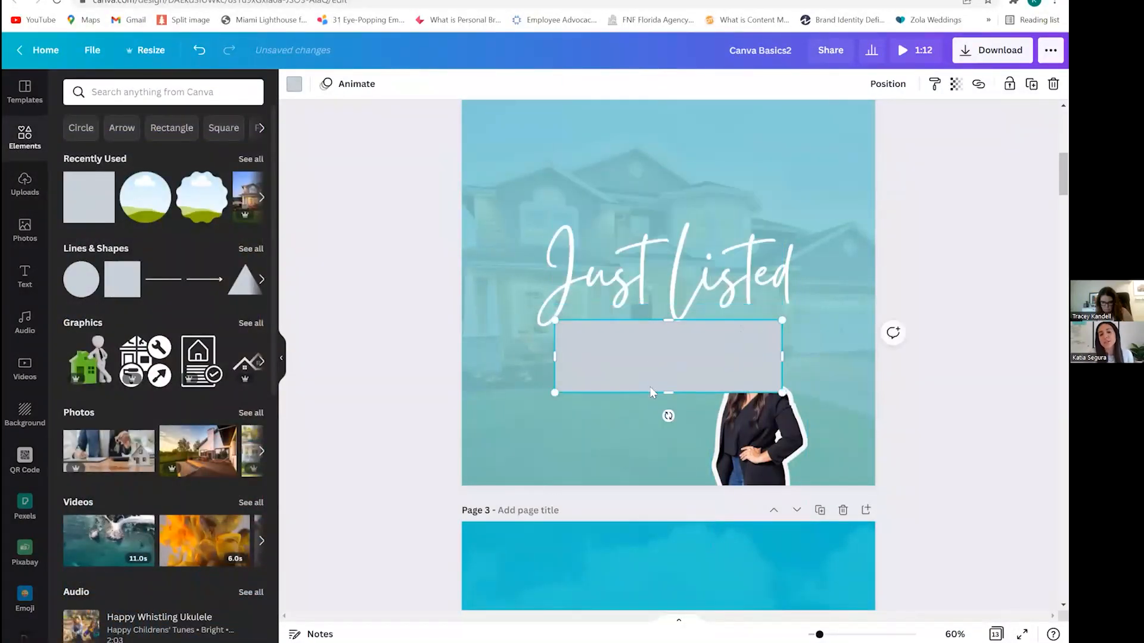
# Enlarge, rotate and reposition the gray shape so its edge cuts diagonally across the lower-right corner of page 2.
pyautogui.moveTo(671, 384); pyautogui.dragTo(775, 632)
pyautogui.moveTo(824, 411); pyautogui.dragTo(1063, 325)
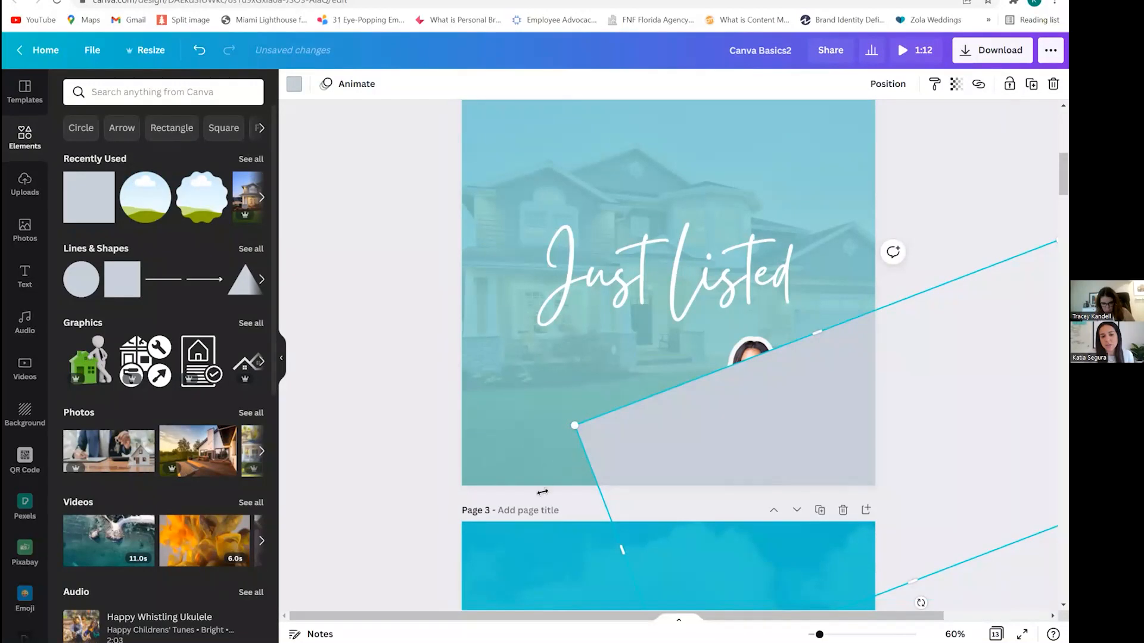
pyautogui.moveTo(542, 493); pyautogui.dragTo(490, 502)
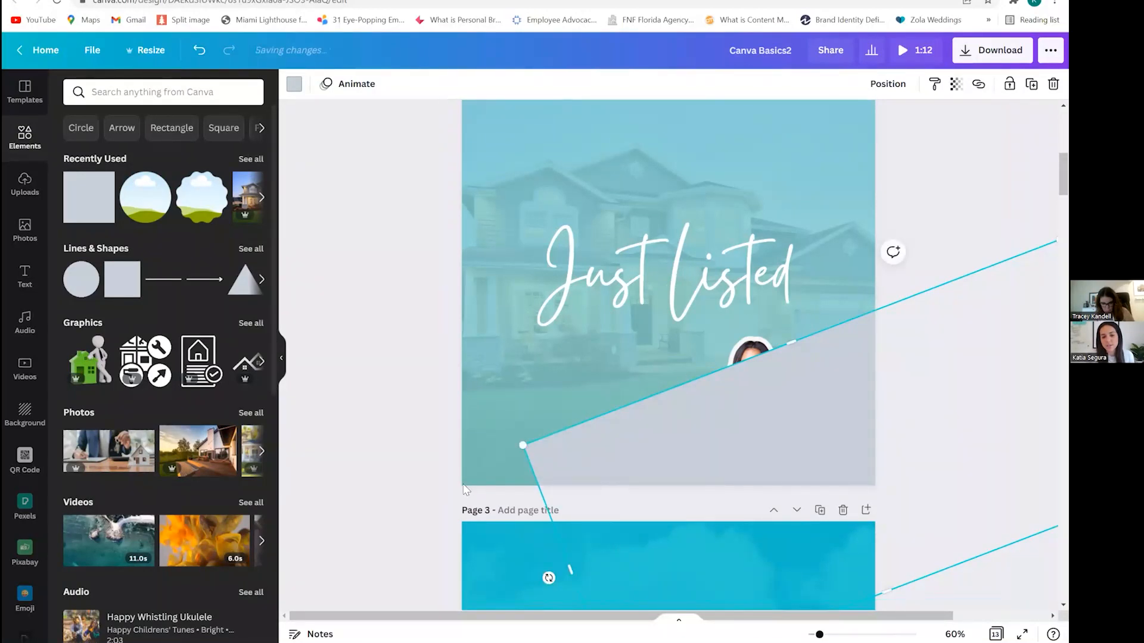
pyautogui.moveTo(780, 551); pyautogui.dragTo(812, 541)
pyautogui.moveTo(697, 425); pyautogui.dragTo(850, 515)
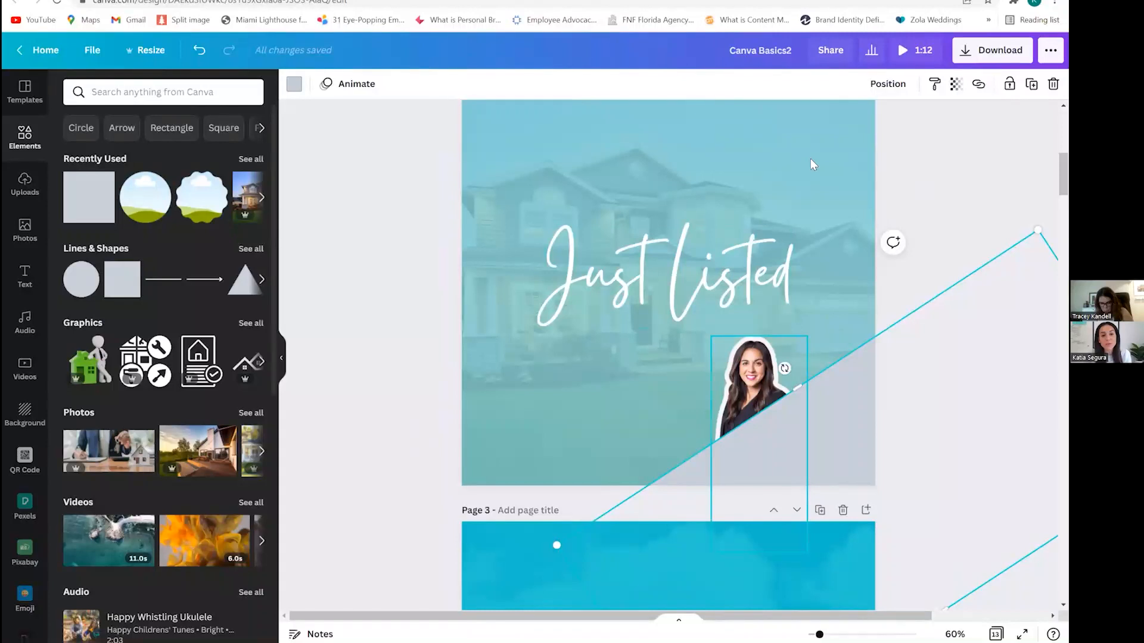
# Adjust the gray shape's layer order so it sits directly behind the portrait and above the teal overlay.
pyautogui.click(887, 83)
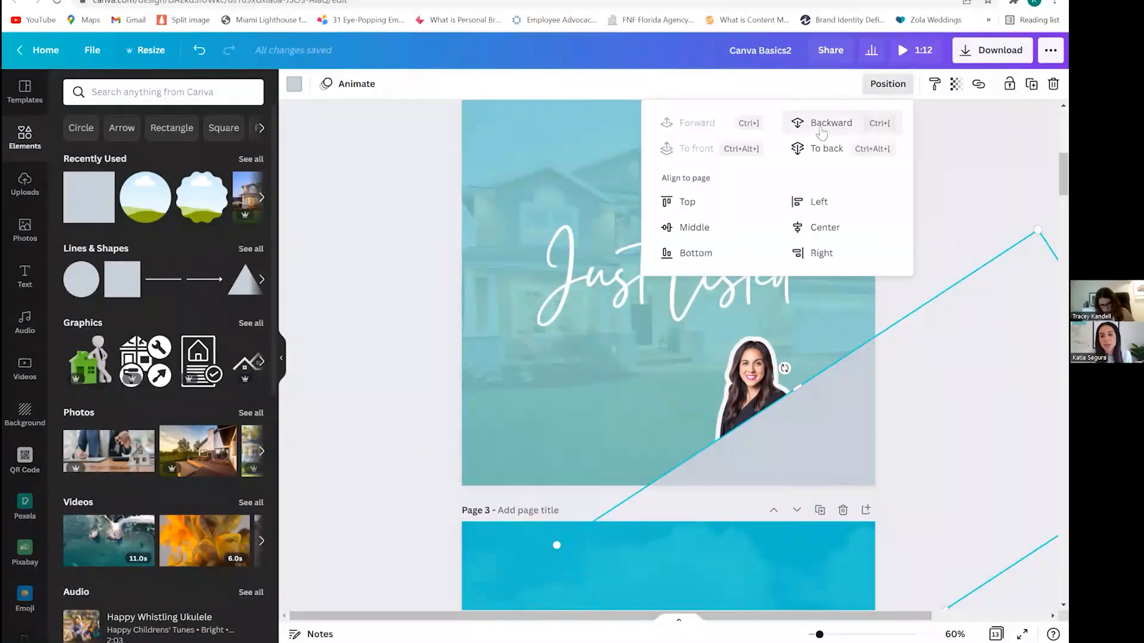
pyautogui.click(820, 132)
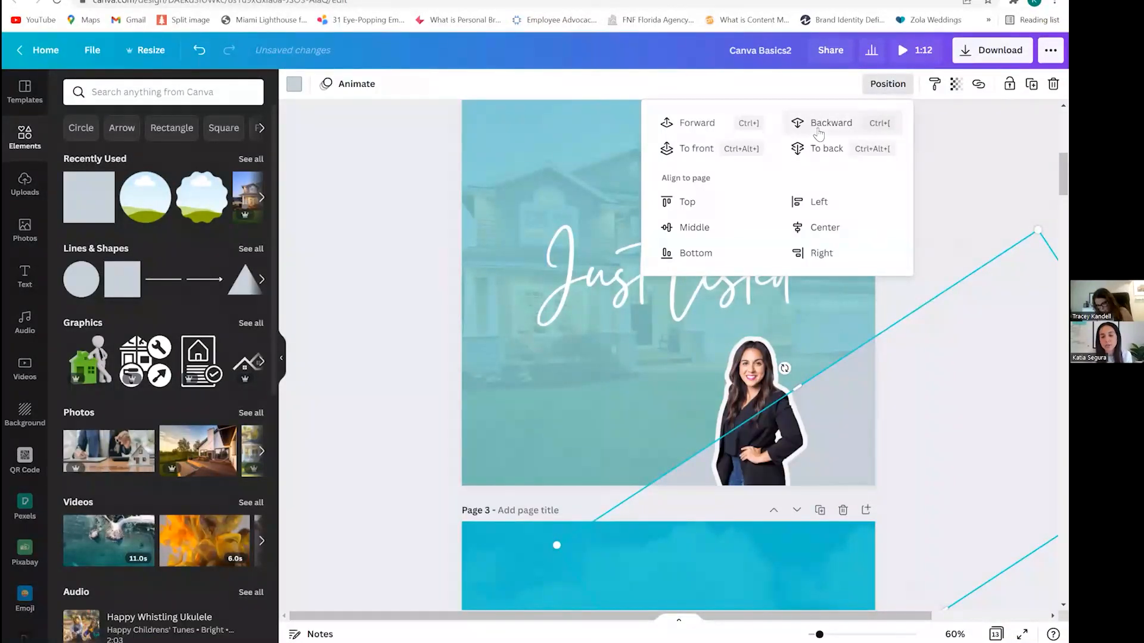
pyautogui.click(820, 132)
pyautogui.click(818, 130)
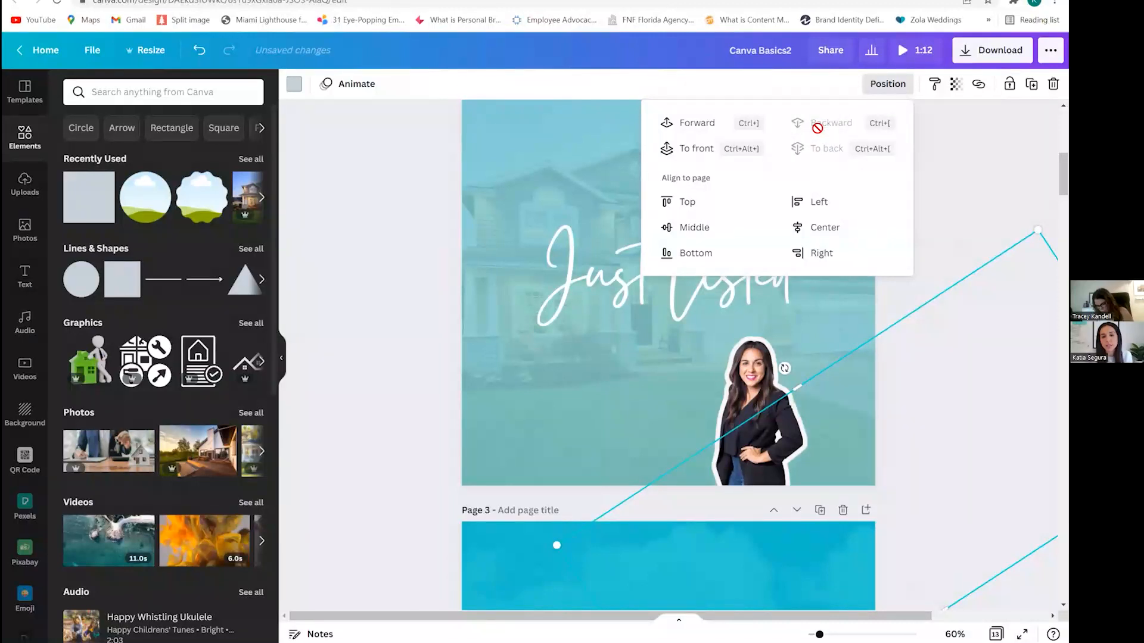
pyautogui.click(703, 132)
pyautogui.click(701, 125)
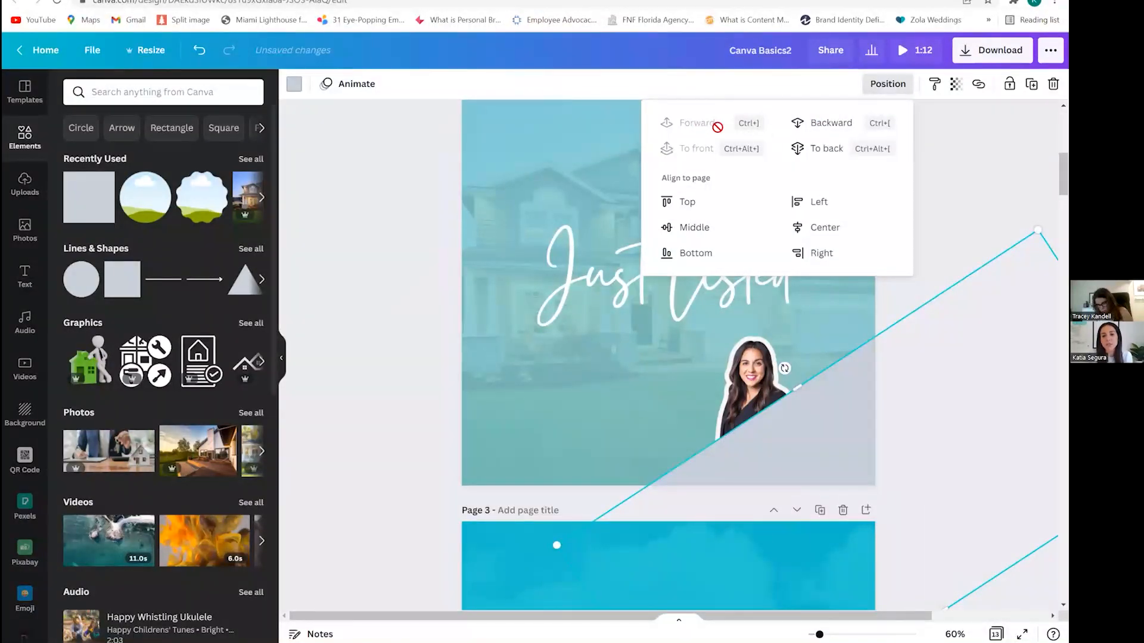
pyautogui.click(805, 127)
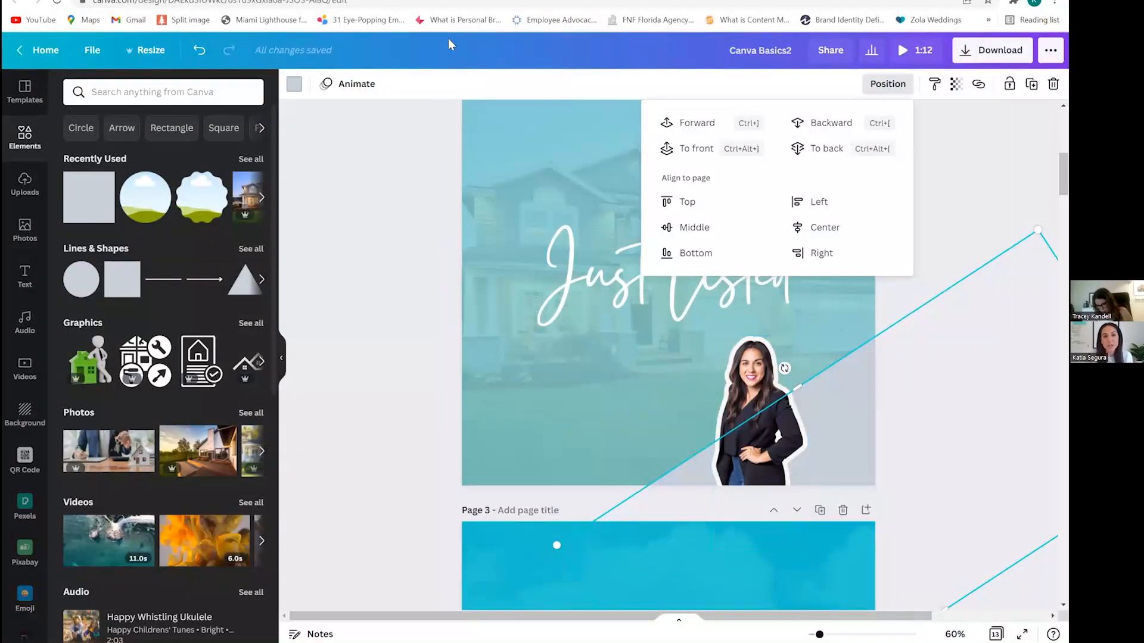
# Fill the diagonal corner shape with the teal color #83d3d3.
pyautogui.click(293, 83)
pyautogui.click(77, 151)
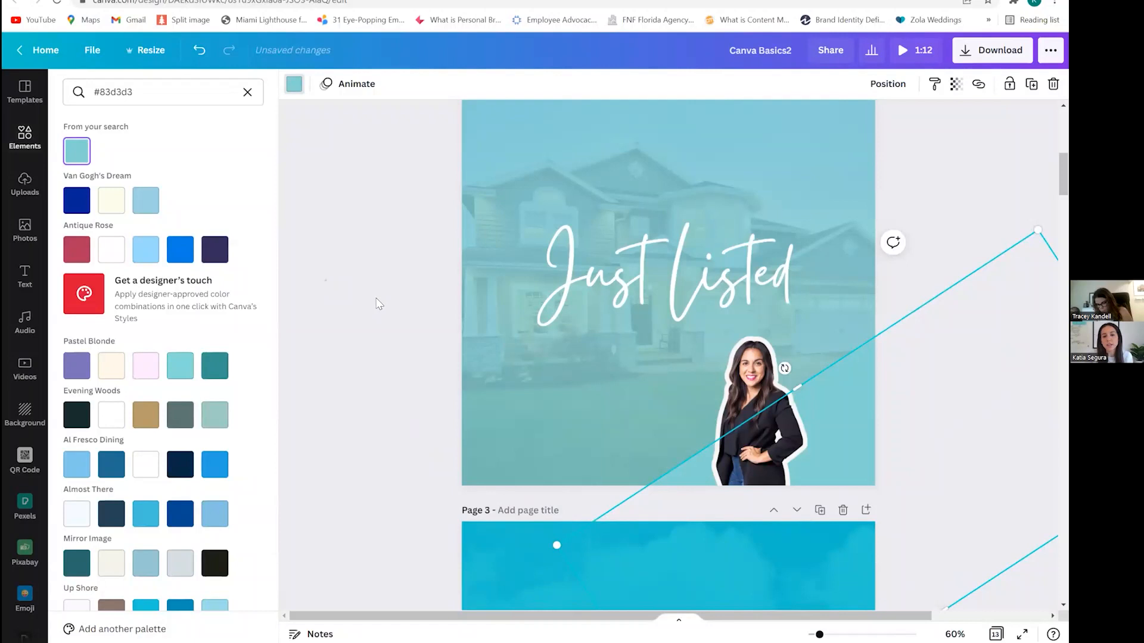
pyautogui.click(536, 387)
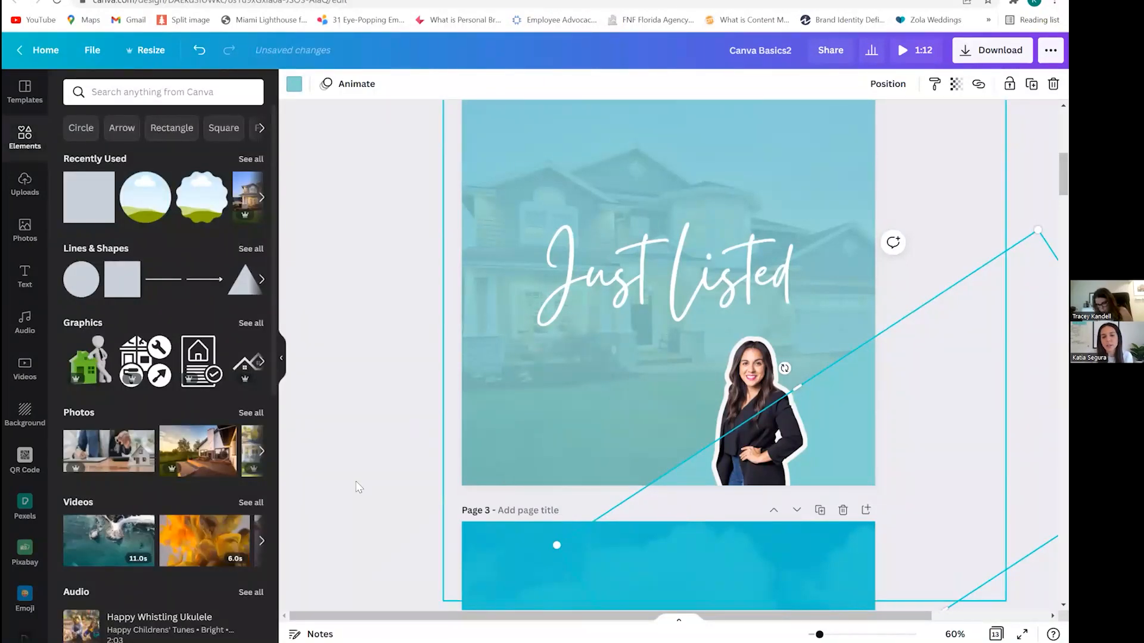
# Shift the translucent teal overlay on page 2 to the right, uncovering the left strip of the house photo, and open the uploaded images.
pyautogui.scroll(4, 359, 487)
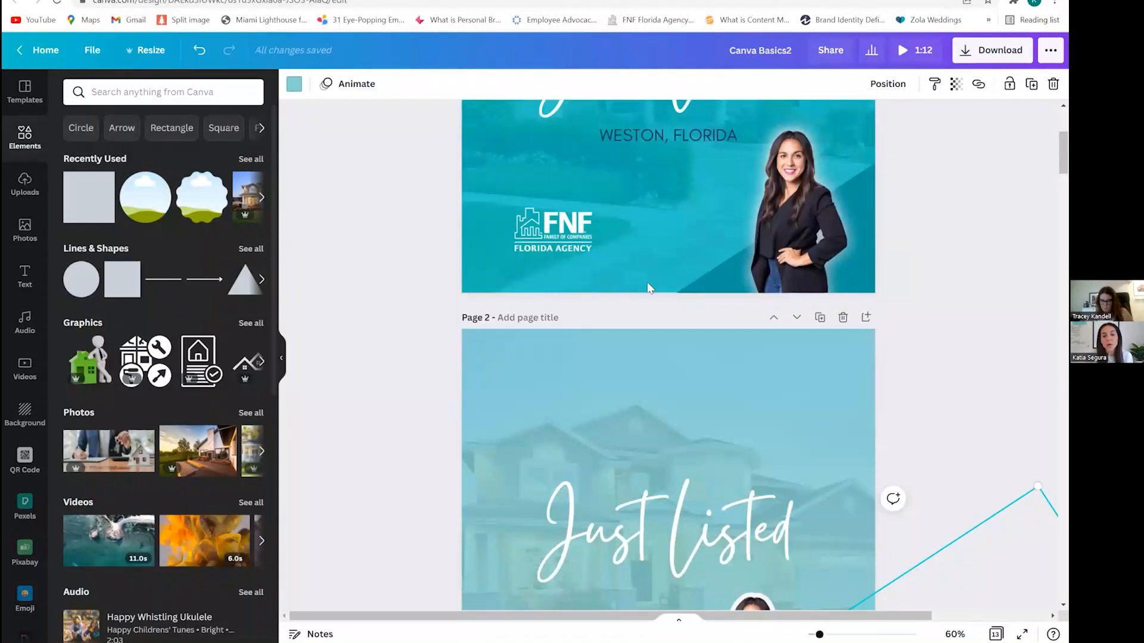
pyautogui.scroll(-2, 661, 320)
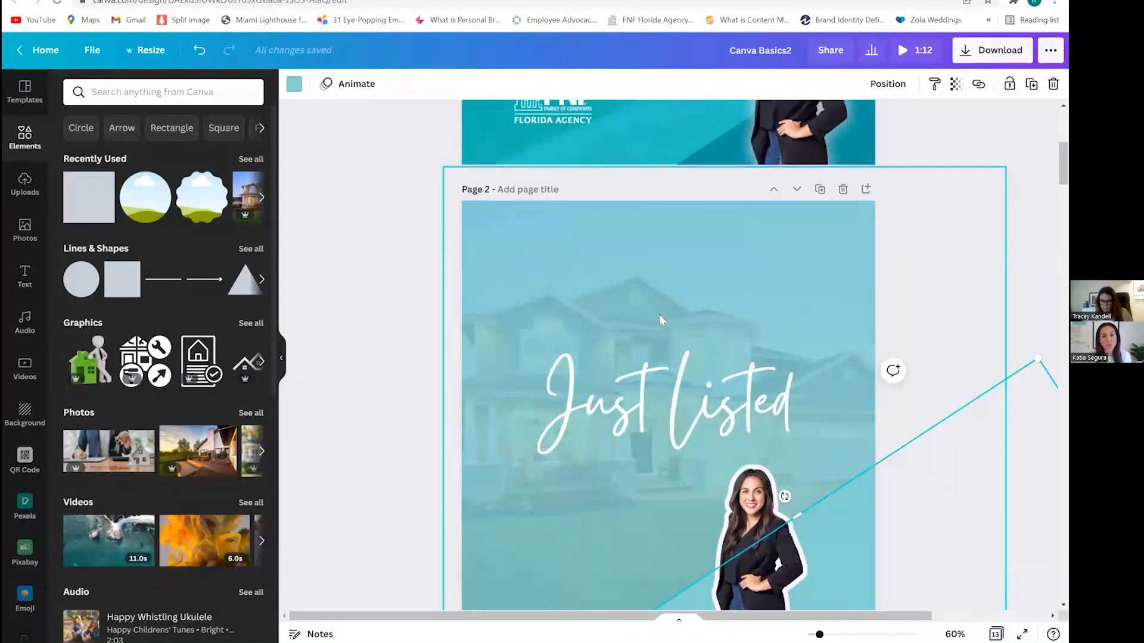
pyautogui.moveTo(577, 295); pyautogui.dragTo(671, 304)
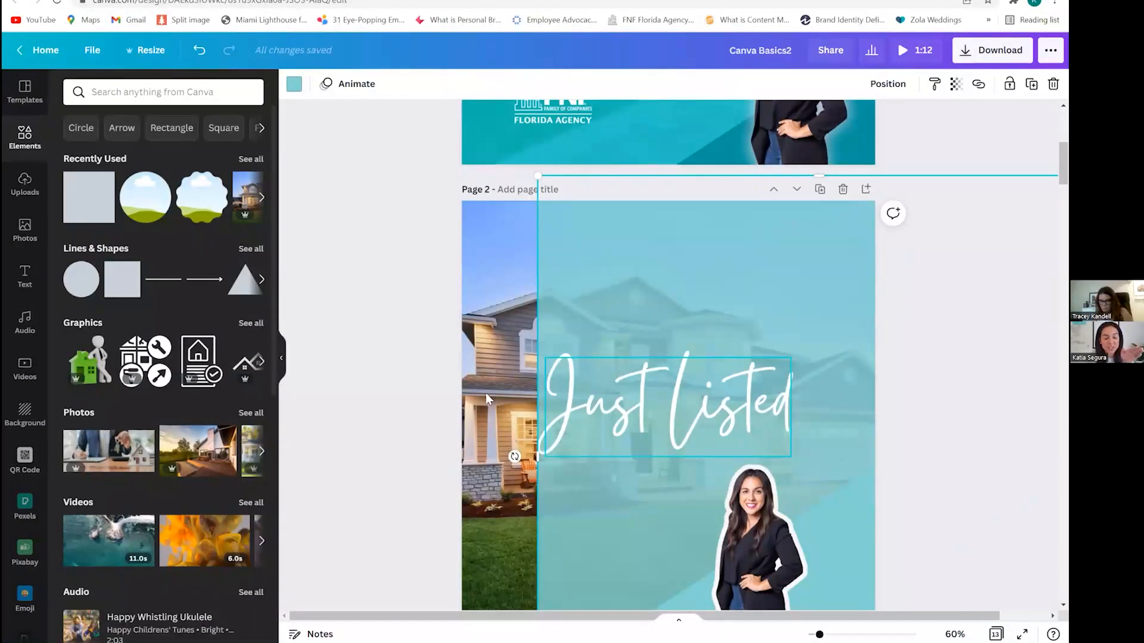
pyautogui.click(25, 184)
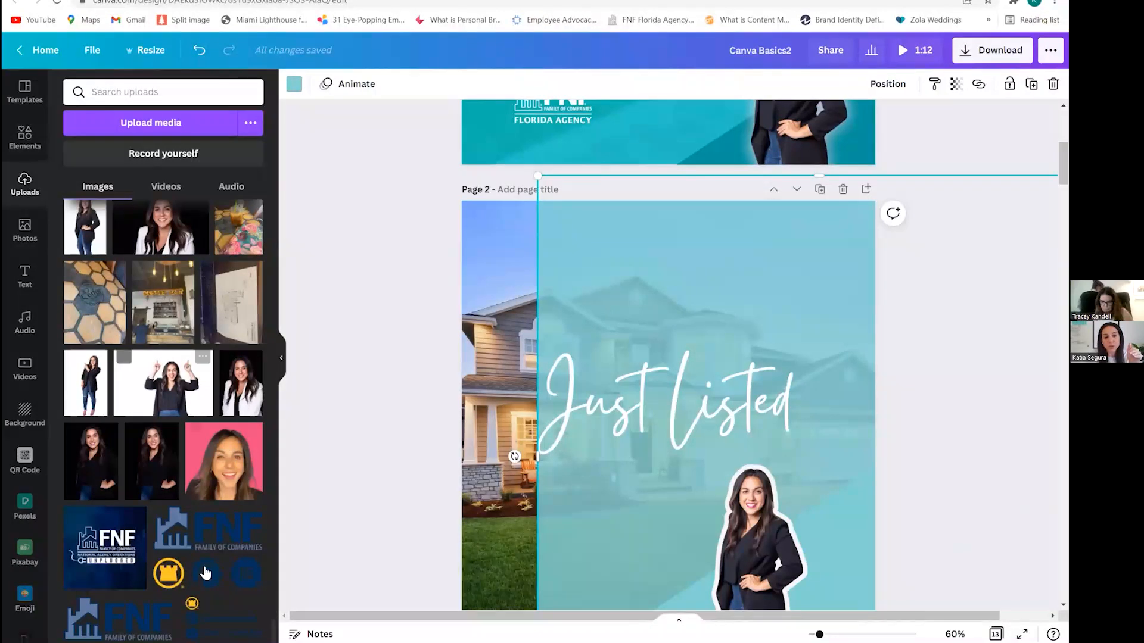
# Place the FNF Family of Companies logo from the uploads on page 2 and move it beneath the Just Listed text.
pyautogui.moveTo(256, 566); pyautogui.dragTo(655, 335)
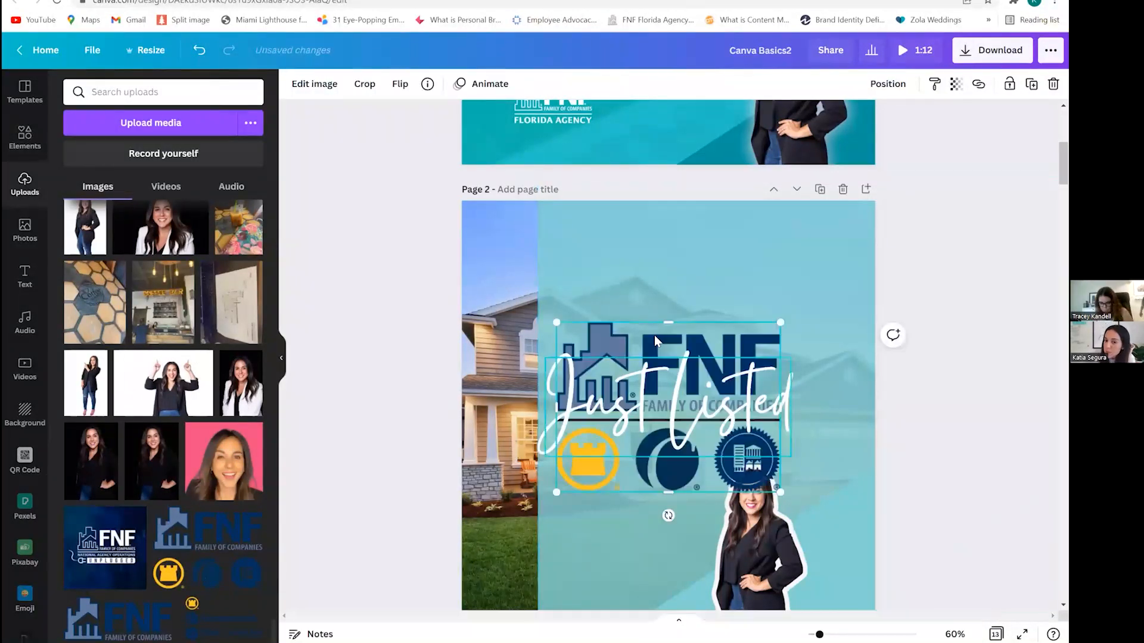
pyautogui.moveTo(565, 471); pyautogui.dragTo(688, 325)
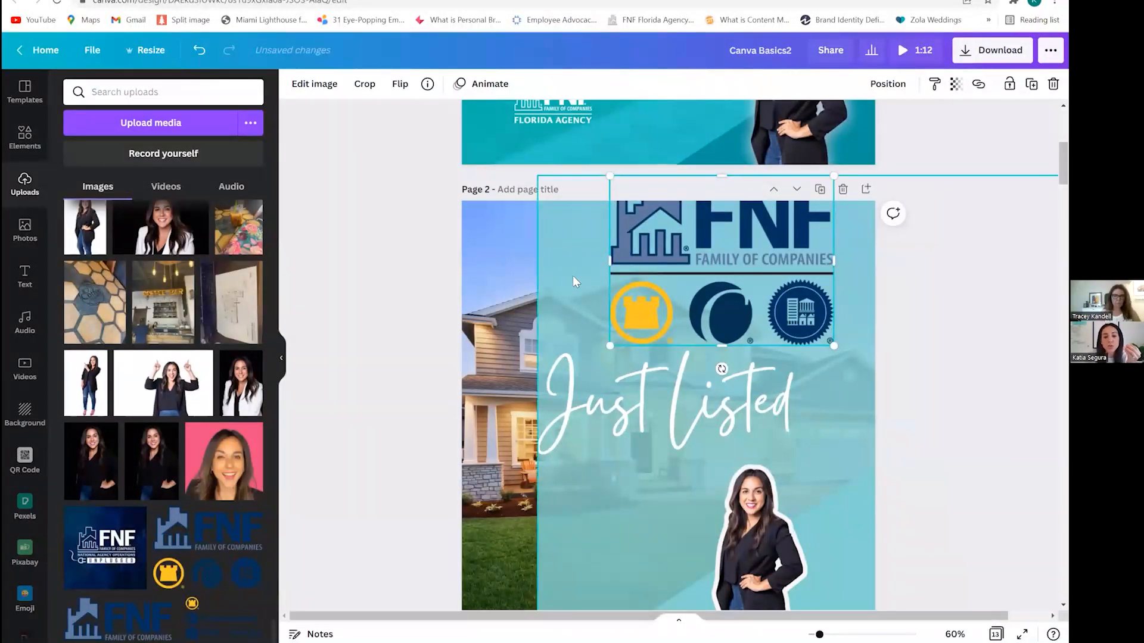
pyautogui.moveTo(656, 252); pyautogui.dragTo(540, 252)
pyautogui.moveTo(733, 215); pyautogui.dragTo(742, 433)
pyautogui.click(636, 234)
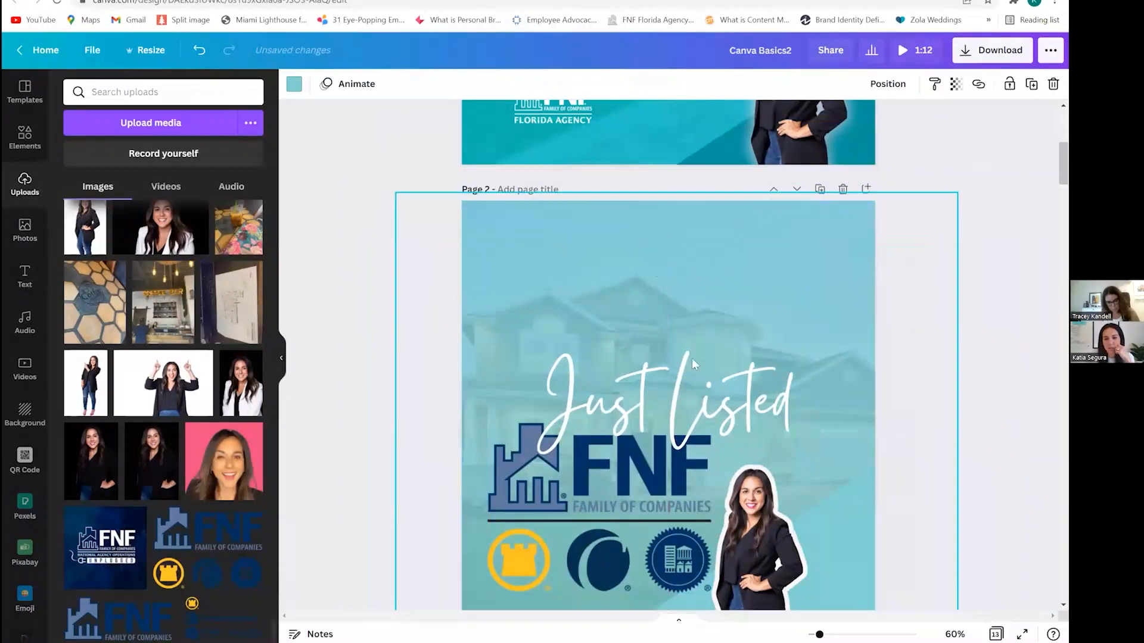
# Shift page 2's teal overlay aside to expose the house photo, and lock the photo in place.
pyautogui.moveTo(624, 528); pyautogui.dragTo(824, 559)
pyautogui.hotkey('ctrl', 'z')
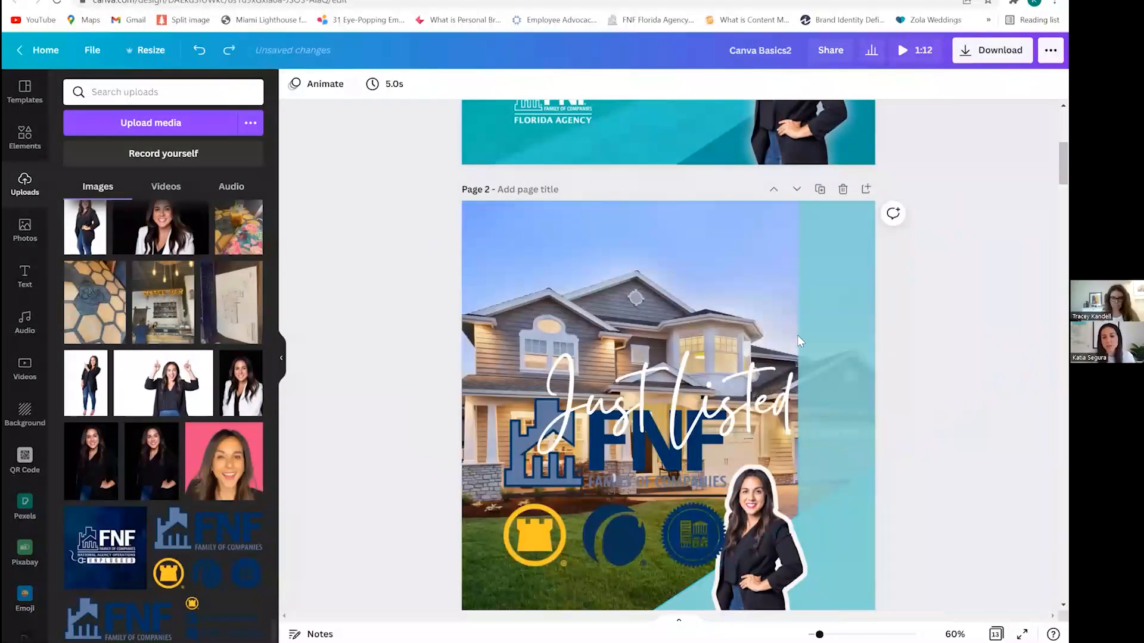
pyautogui.click(491, 227)
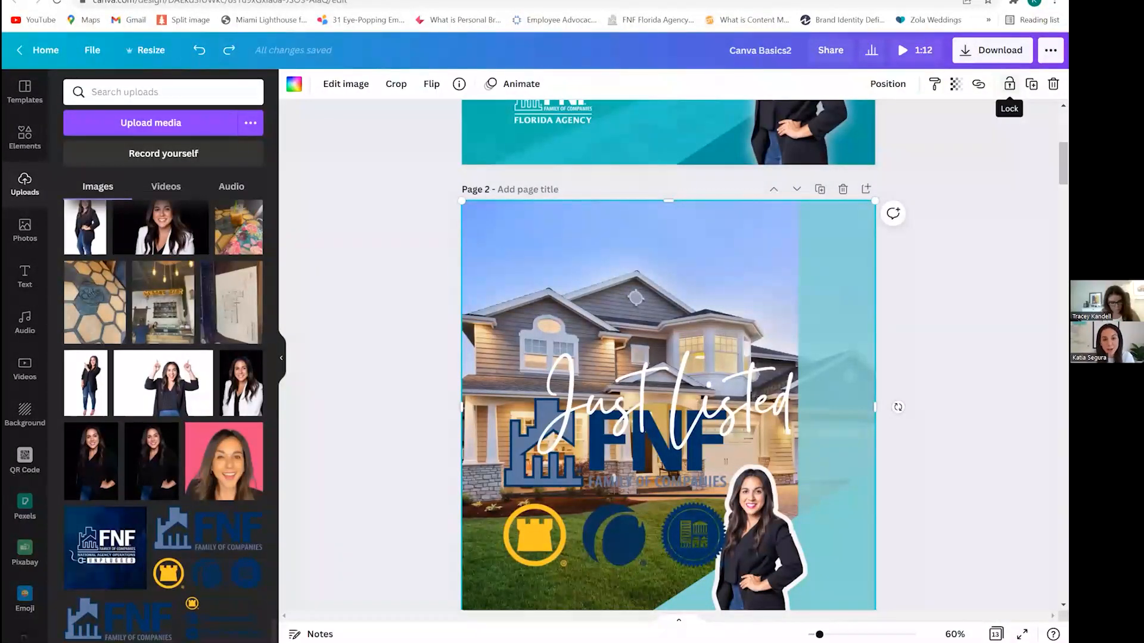
pyautogui.click(1009, 83)
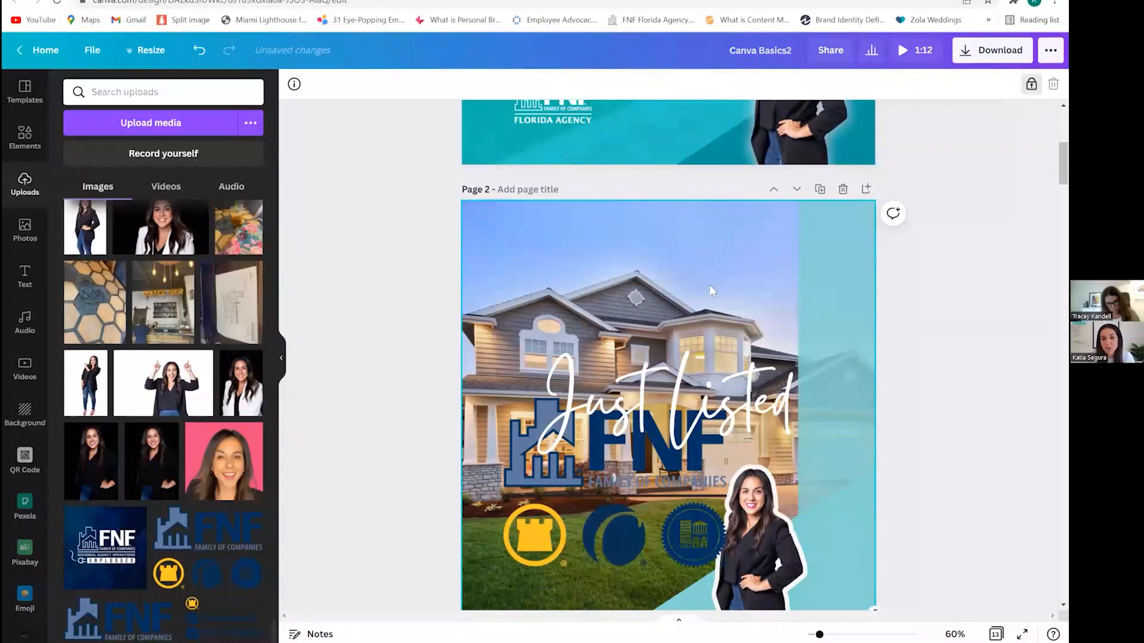
# Shrink the FNF logo and move it onto the lawn beside the portrait cutout on page 2.
pyautogui.moveTo(536, 498); pyautogui.dragTo(747, 459)
pyautogui.moveTo(780, 304); pyautogui.dragTo(685, 377)
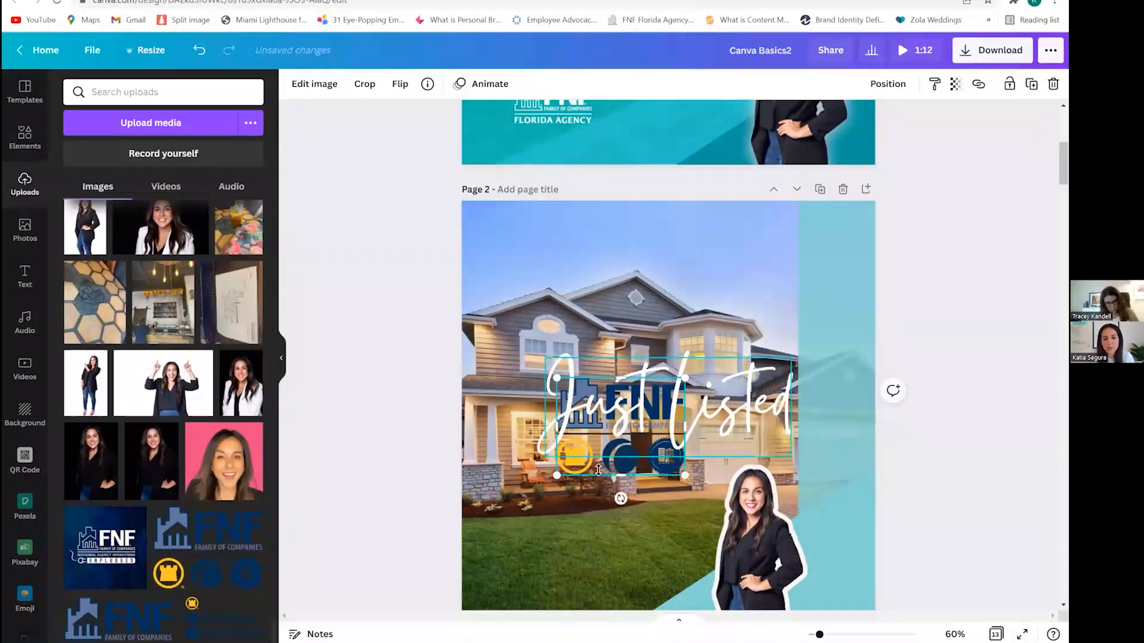
pyautogui.click(591, 455)
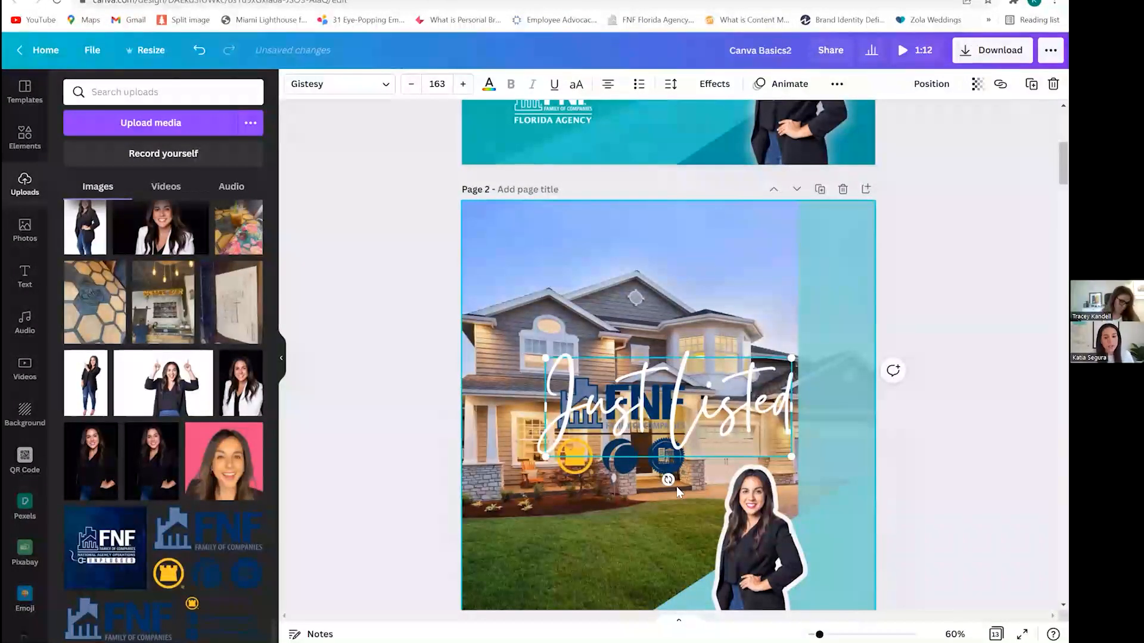
pyautogui.hotkey('ctrl', 'z')
pyautogui.moveTo(669, 392); pyautogui.dragTo(571, 539)
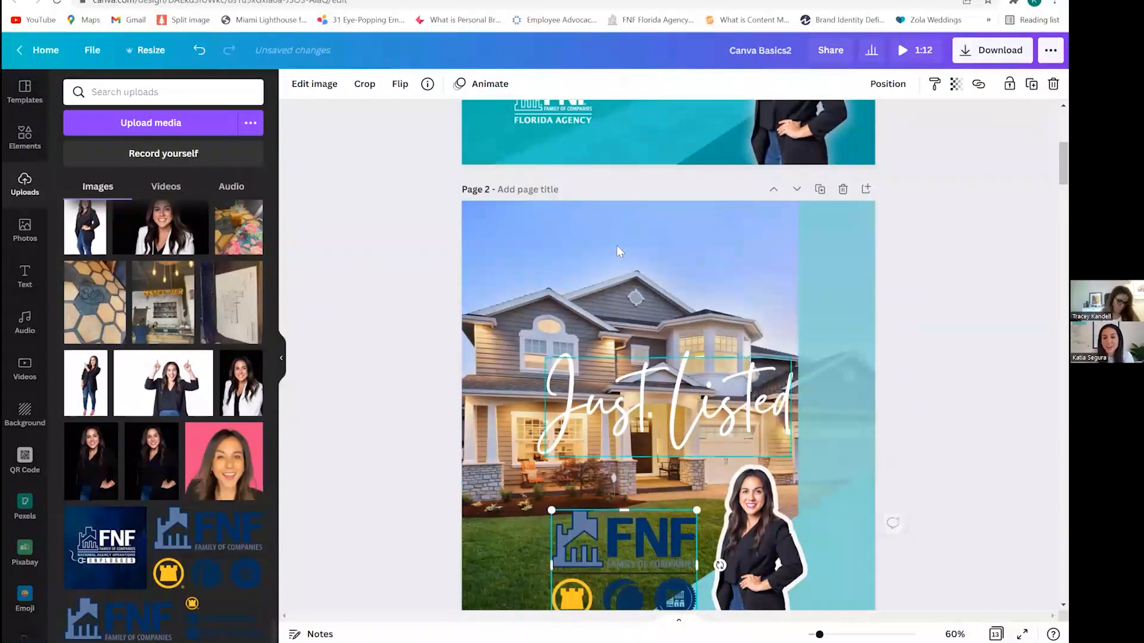
# Unlock the house photo and move the teal overlay back so it covers all of page 2.
pyautogui.click(681, 193)
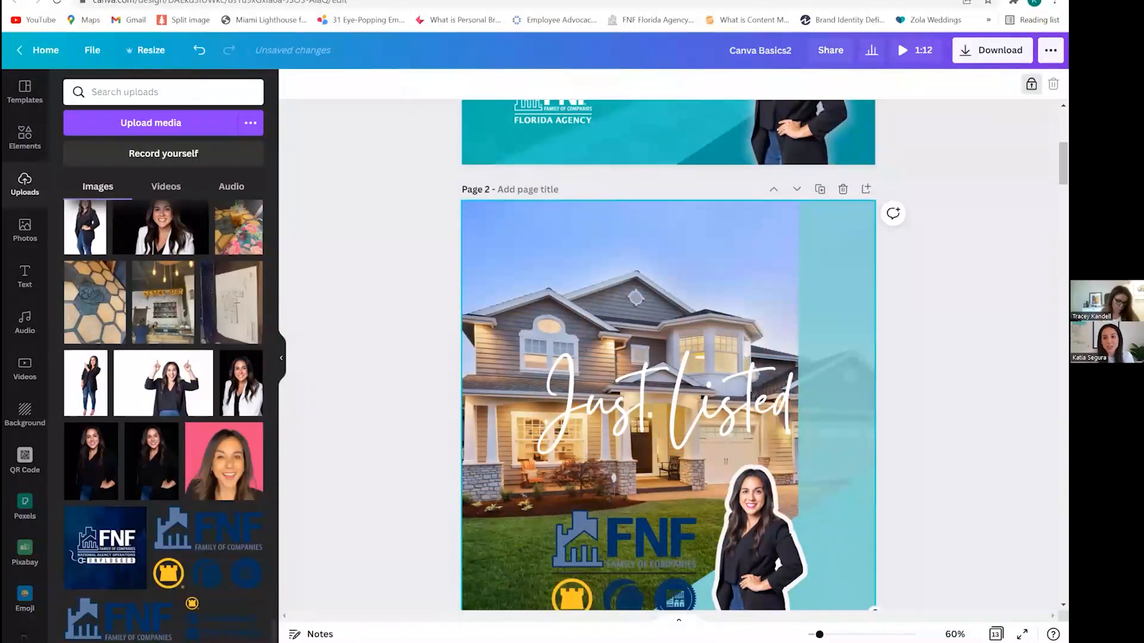
pyautogui.click(839, 215)
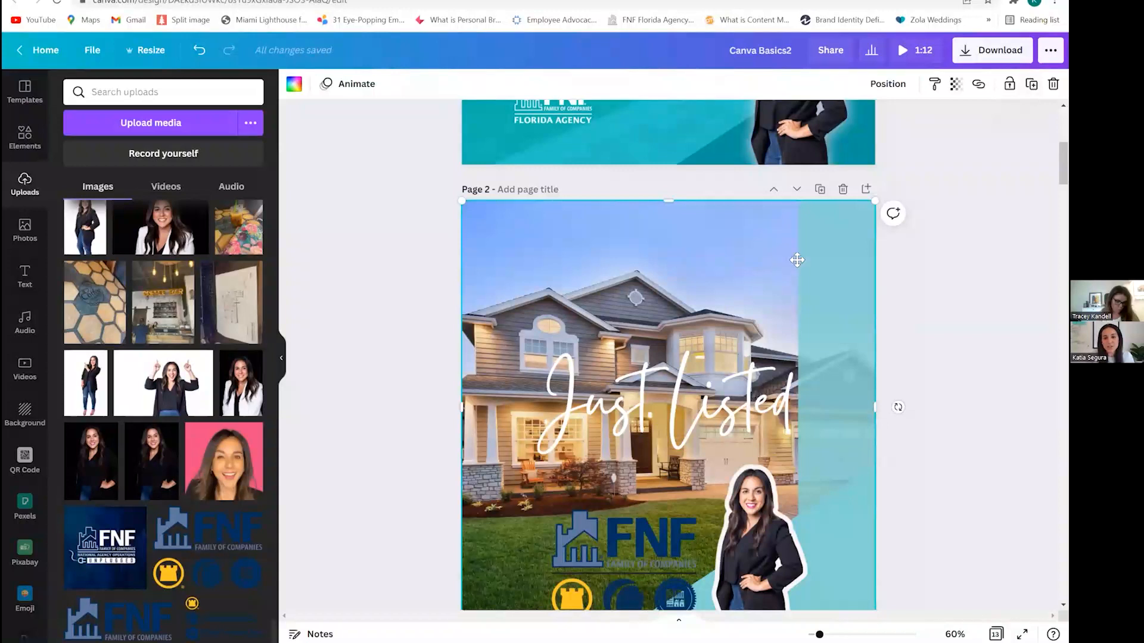
pyautogui.doubleClick(797, 259)
pyautogui.moveTo(827, 258); pyautogui.dragTo(862, 242)
pyautogui.press('Return')
pyautogui.click(945, 205)
pyautogui.click(946, 210)
pyautogui.scroll(-2, 750, 220)
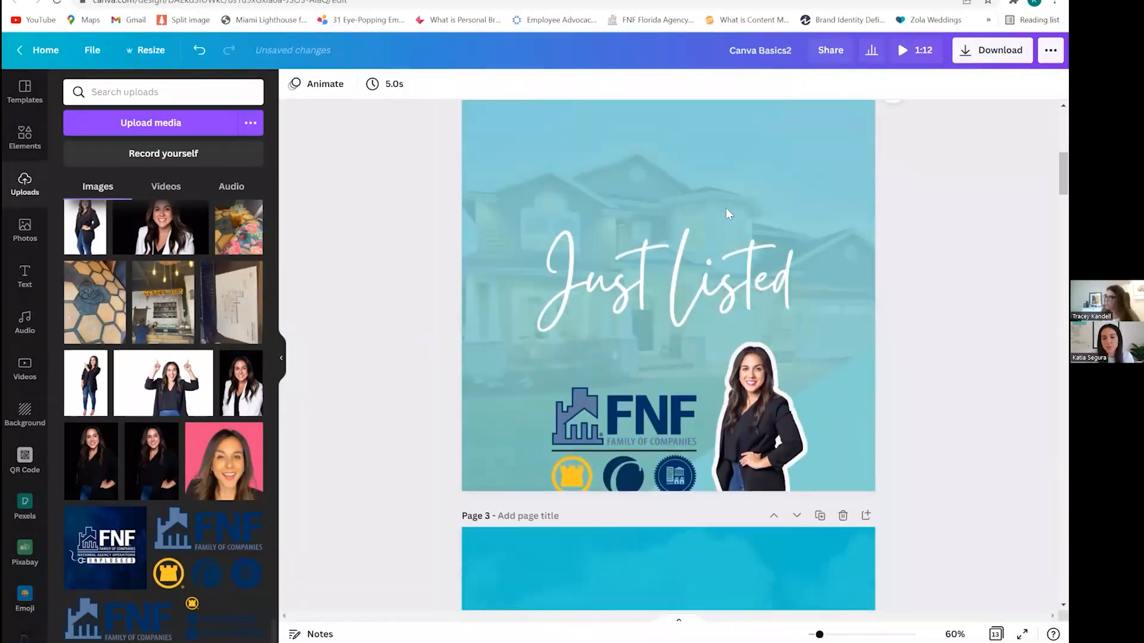
# Delete the FNF logo from page 2.
pyautogui.click(649, 402)
pyautogui.press('Delete')
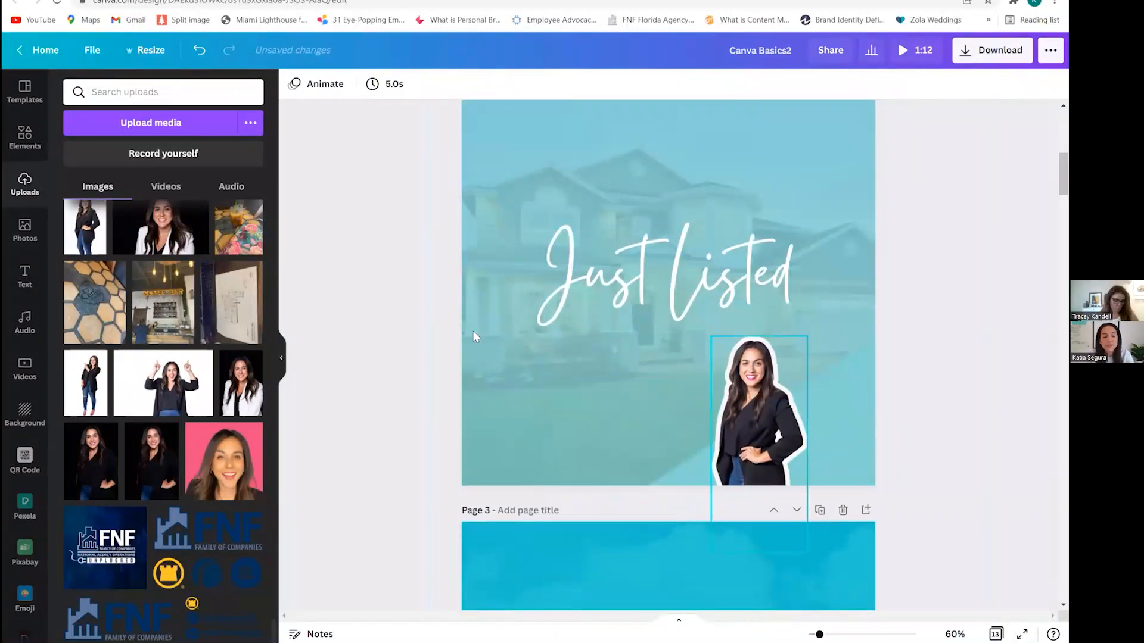
# Search the elements for "instagram", limit the results to graphics, and add the round Instagram icon to page 2.
pyautogui.click(25, 136)
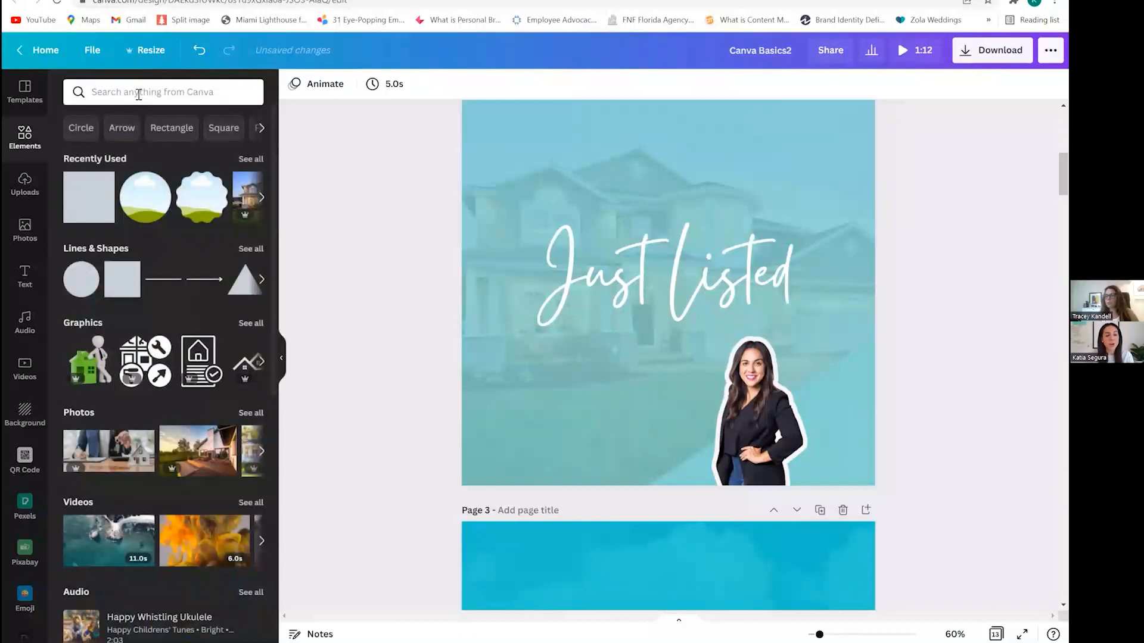
pyautogui.click(138, 94)
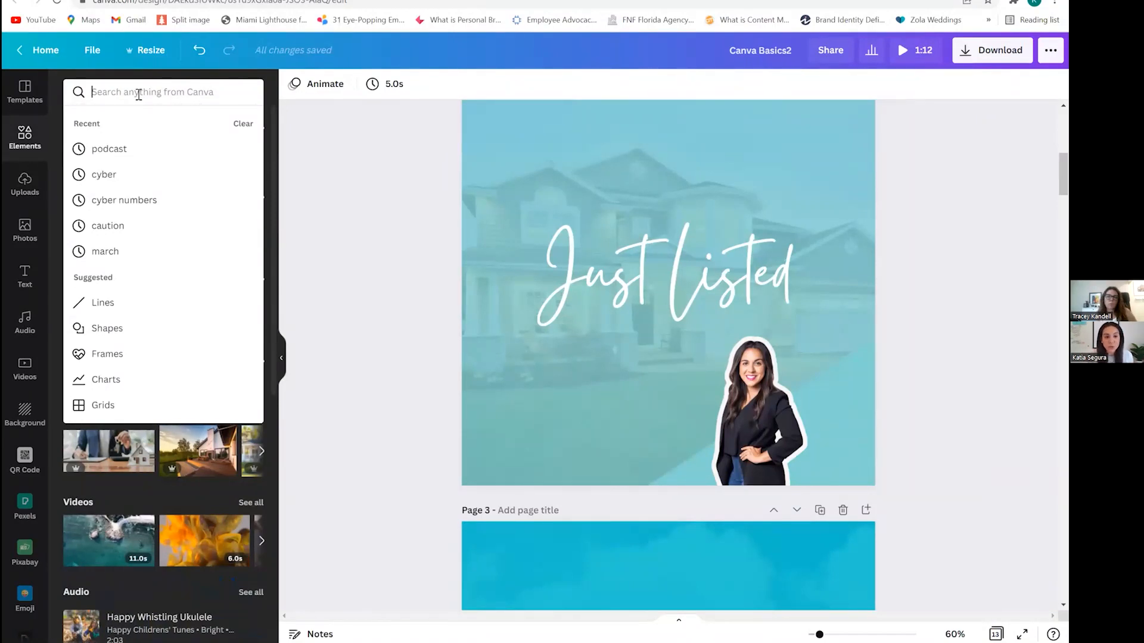
pyautogui.write('instagram')
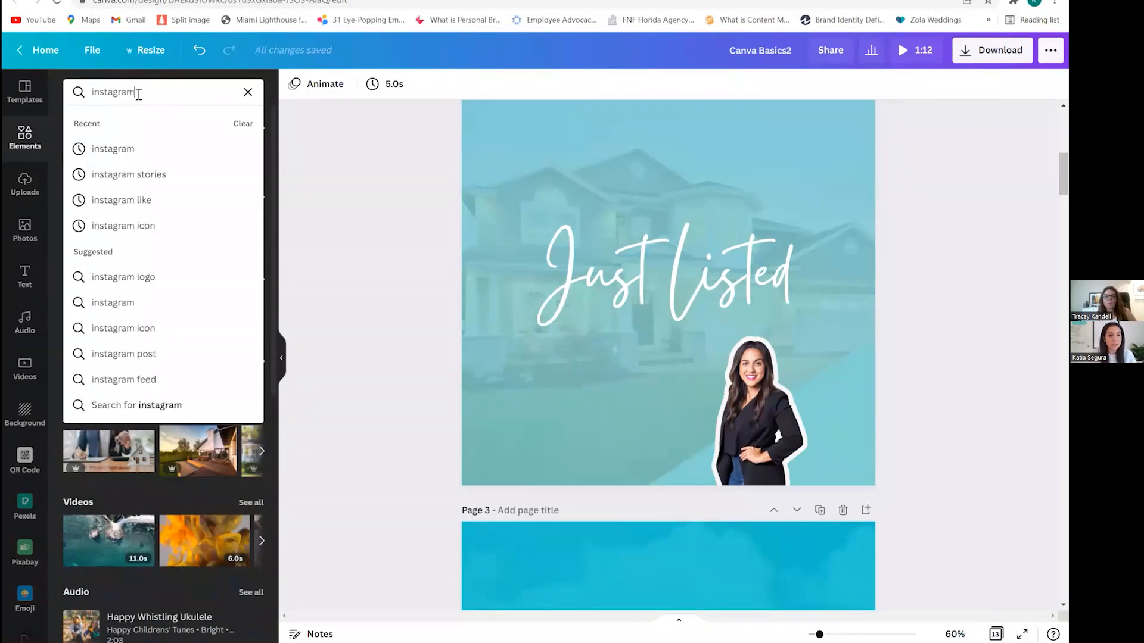
pyautogui.press('Return')
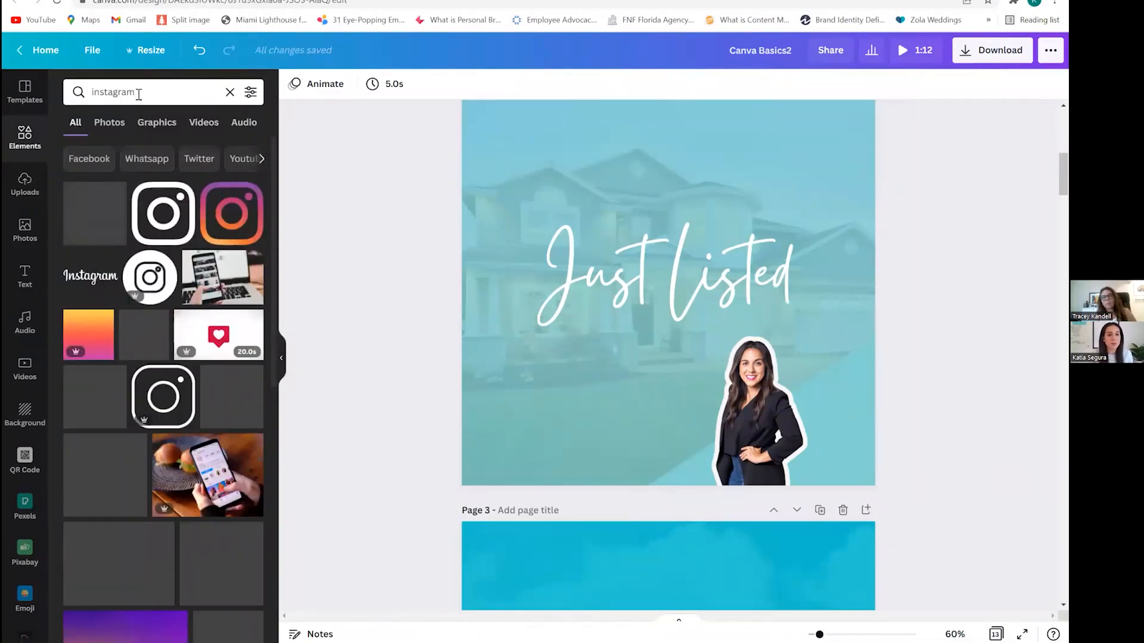
pyautogui.click(157, 123)
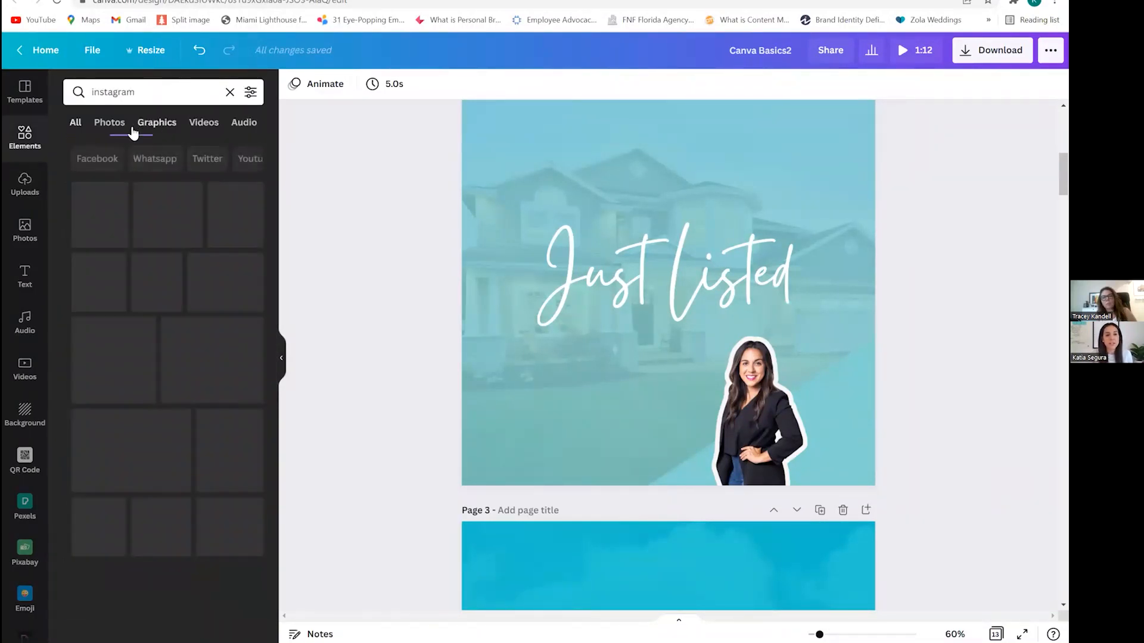
pyautogui.click(163, 281)
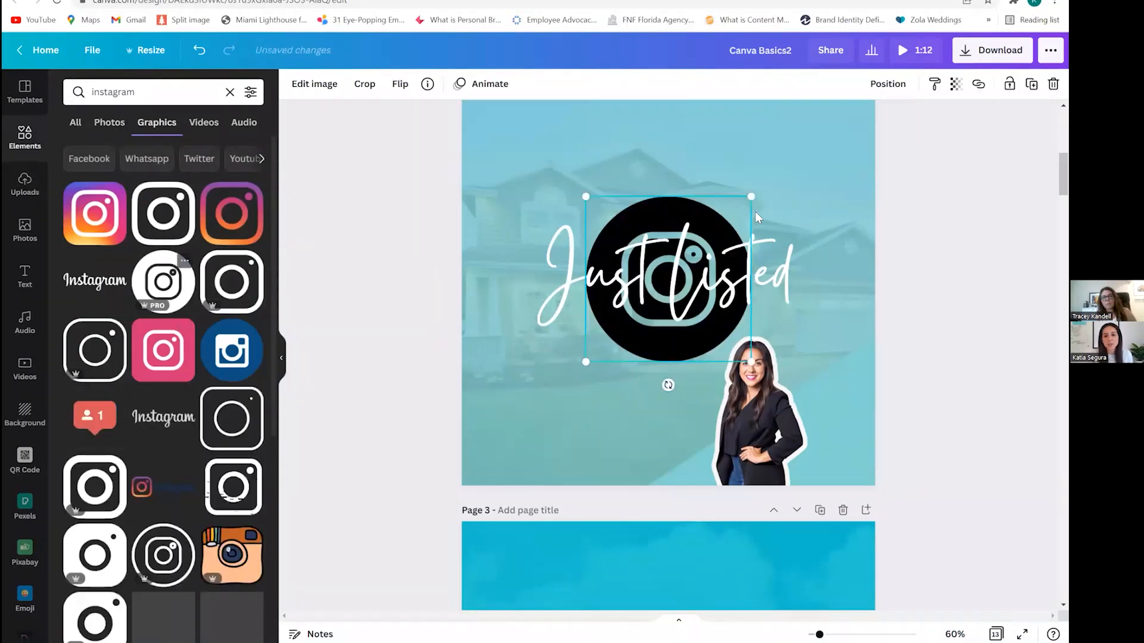
# Shrink the Instagram icon to a small badge and place it in the lower-left area of page 2.
pyautogui.click(700, 325)
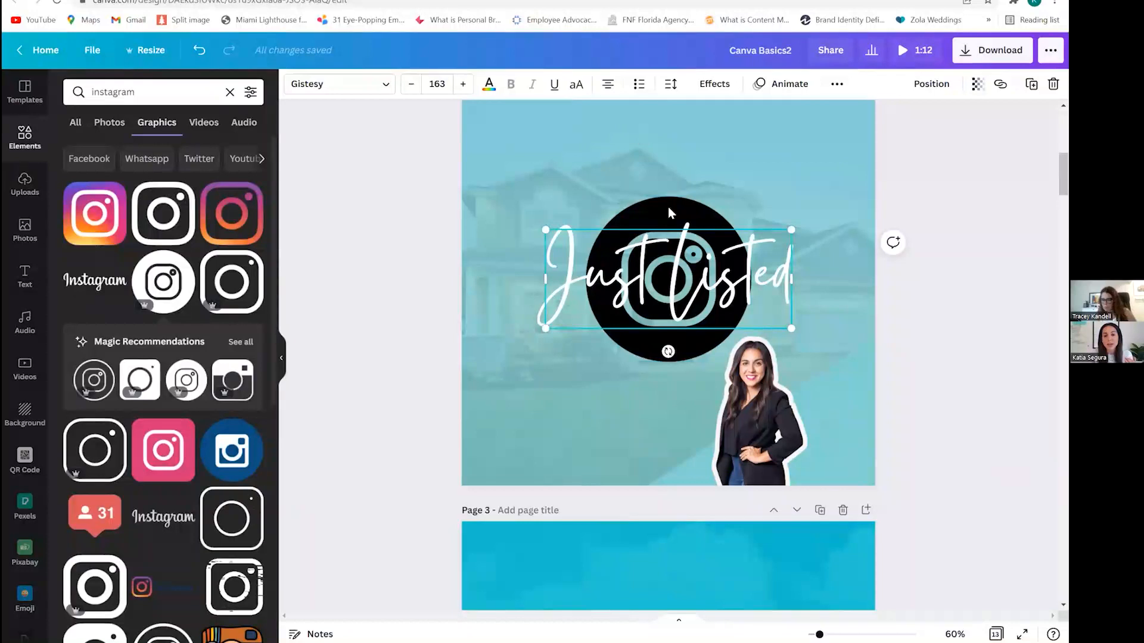
pyautogui.moveTo(667, 206); pyautogui.dragTo(602, 268)
pyautogui.moveTo(691, 257); pyautogui.dragTo(546, 398)
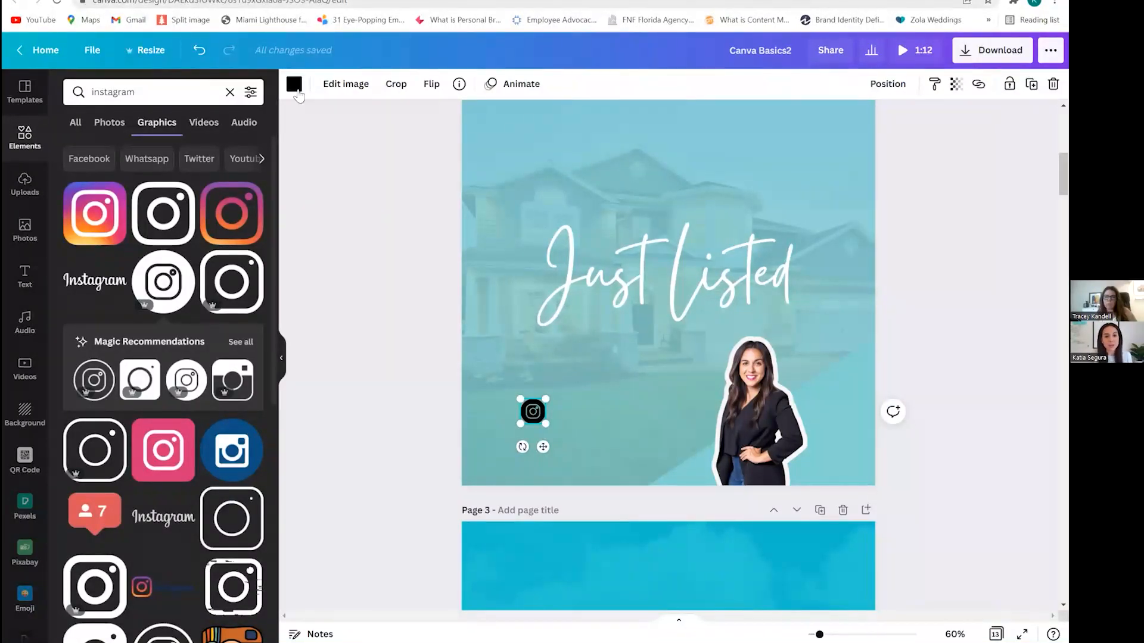
# Recolour the Instagram icon pale pink from the Pastel Blonde palette, make it slightly smaller, and shift it toward the page's left edge.
pyautogui.click(293, 84)
pyautogui.click(111, 249)
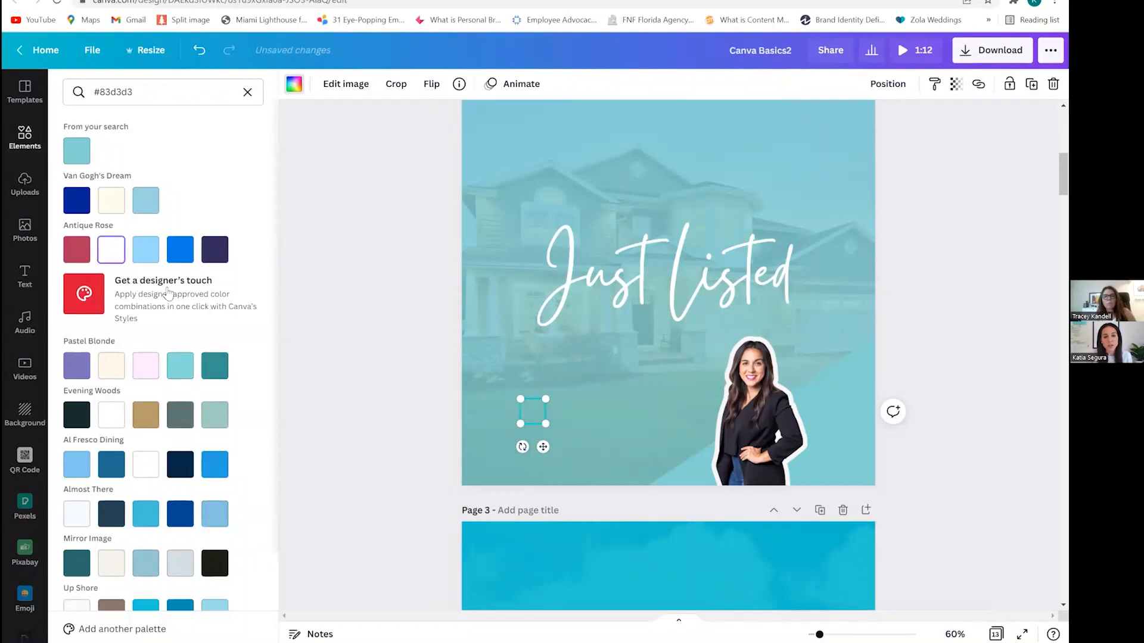
pyautogui.click(114, 369)
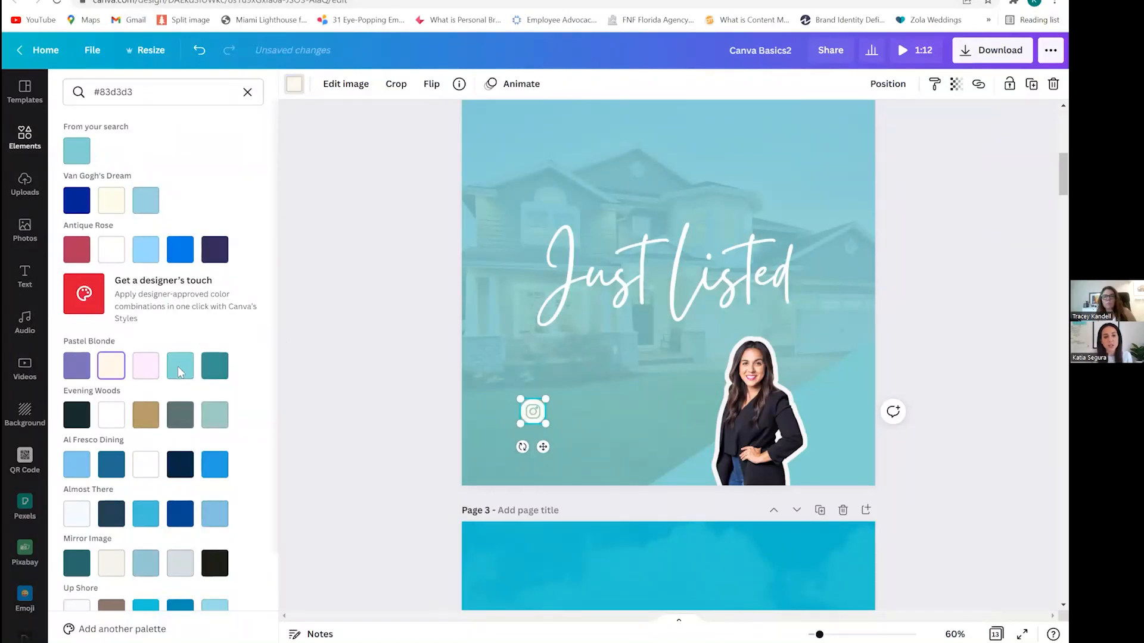
pyautogui.click(417, 402)
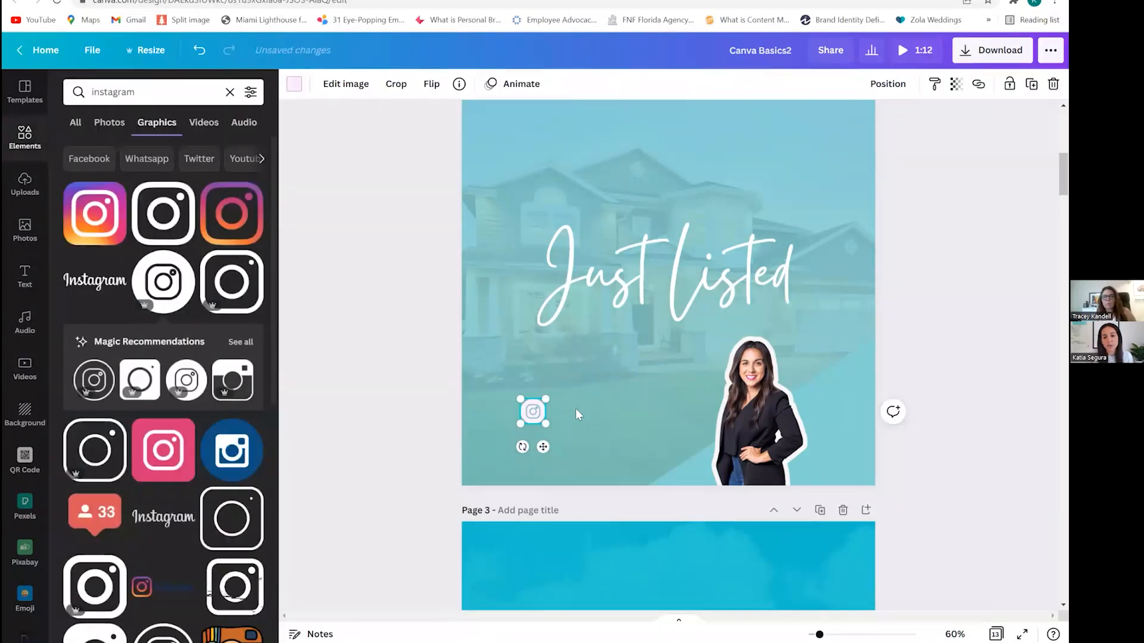
pyautogui.click(533, 412)
pyautogui.moveTo(520, 398); pyautogui.dragTo(495, 407)
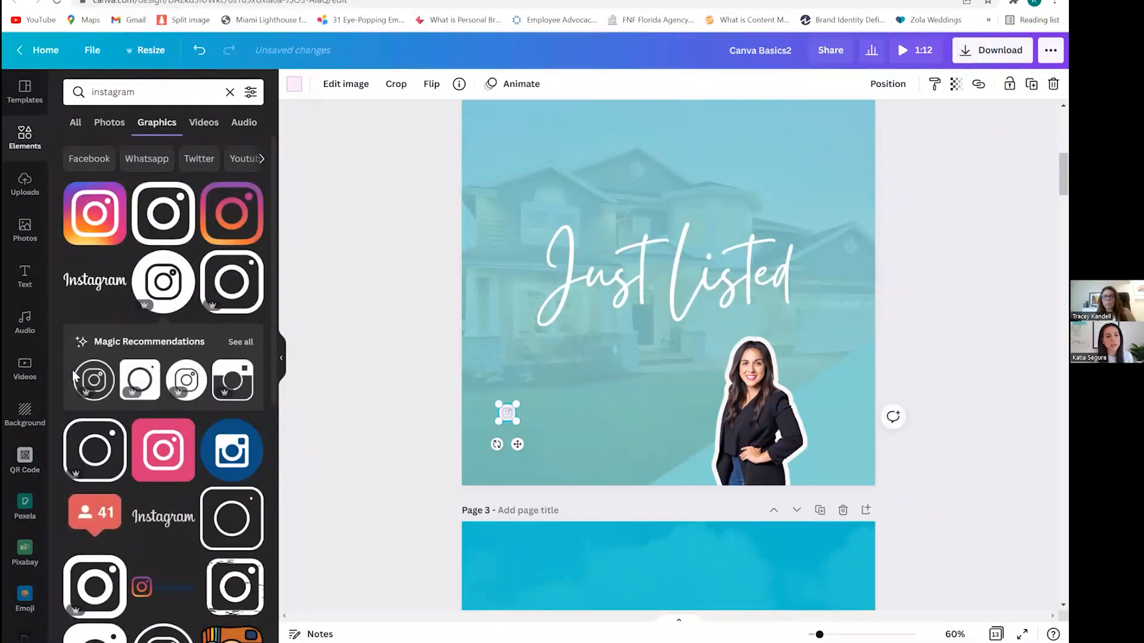
# Add a subheading text box, scale it down to font size 19.4, and place it beside the Instagram icon.
pyautogui.click(24, 276)
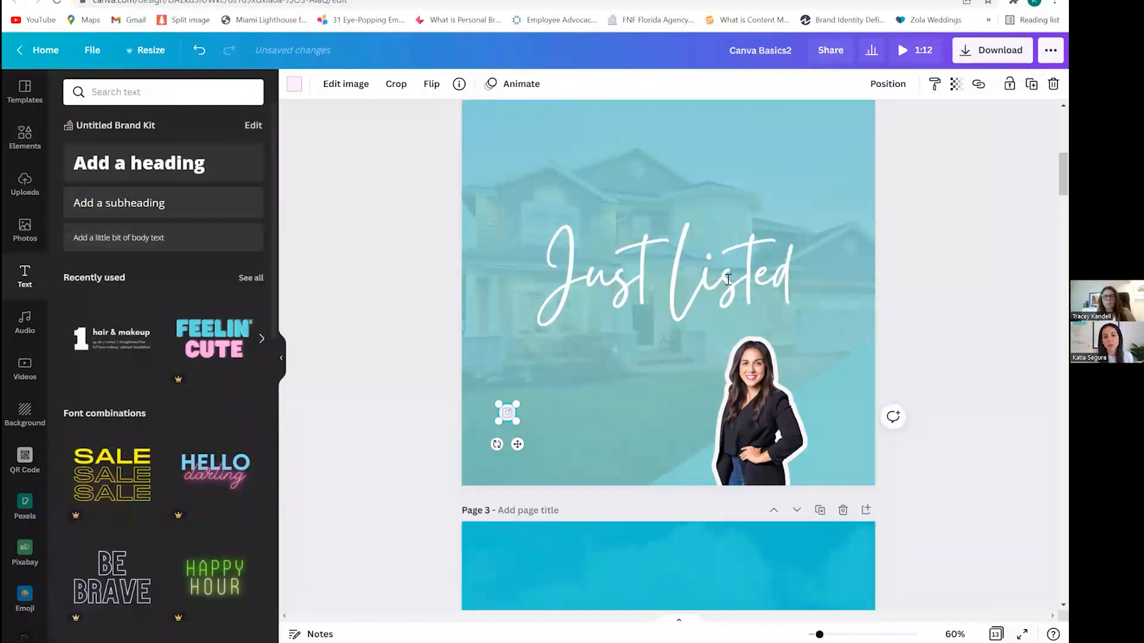
pyautogui.click(163, 202)
pyautogui.moveTo(675, 357); pyautogui.dragTo(607, 417)
pyautogui.click(667, 405)
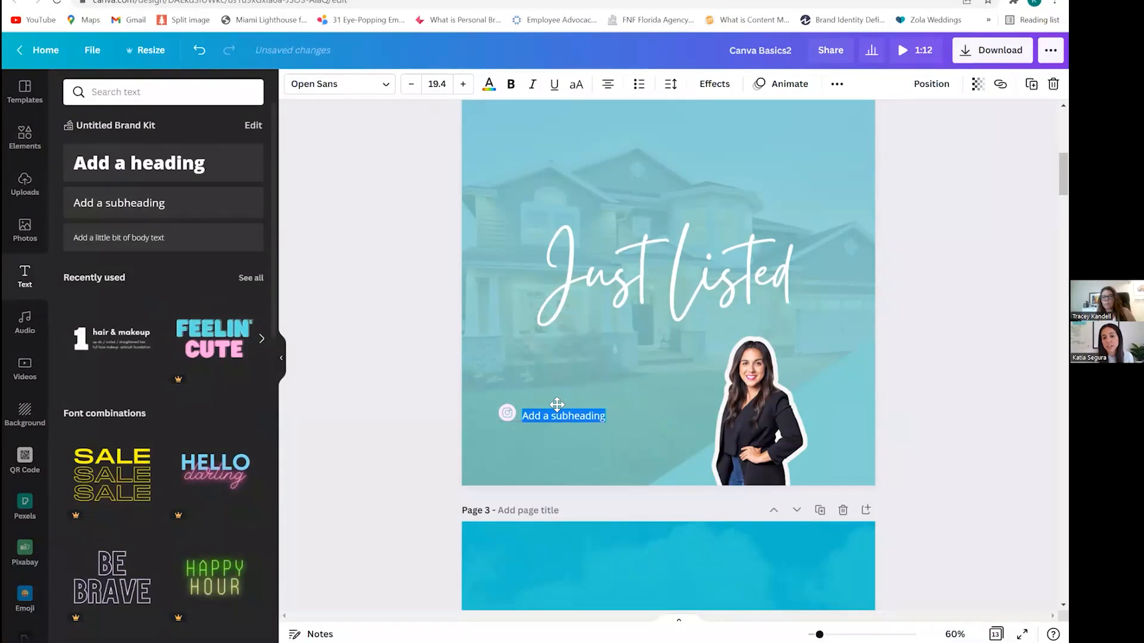
pyautogui.click(326, 254)
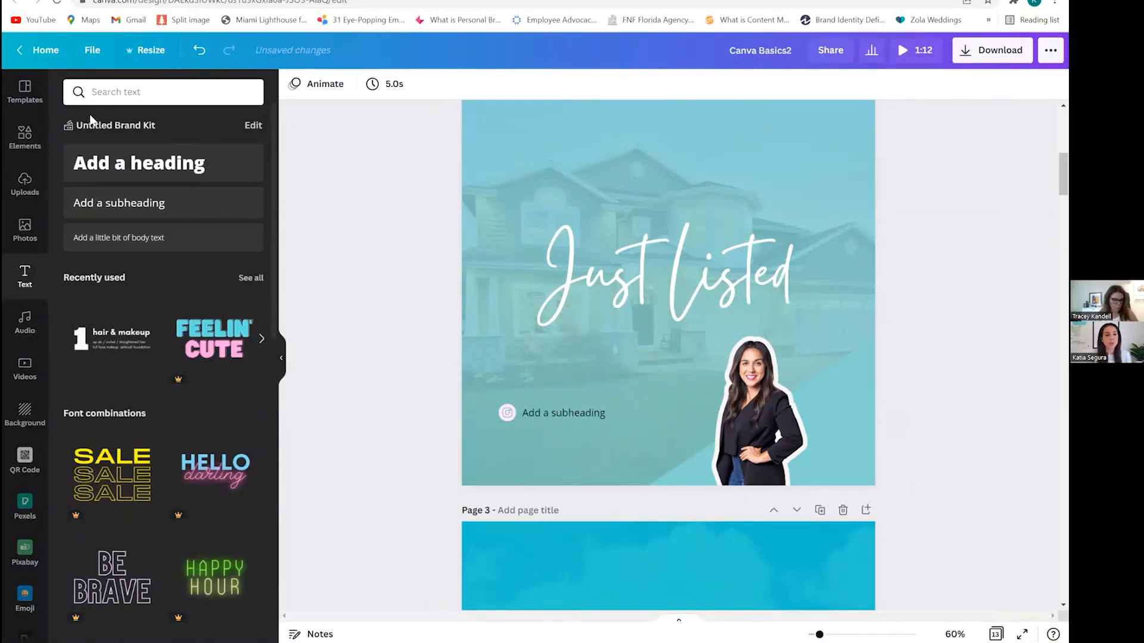
# Return to the elements library and clear the "instagram" search.
pyautogui.click(24, 137)
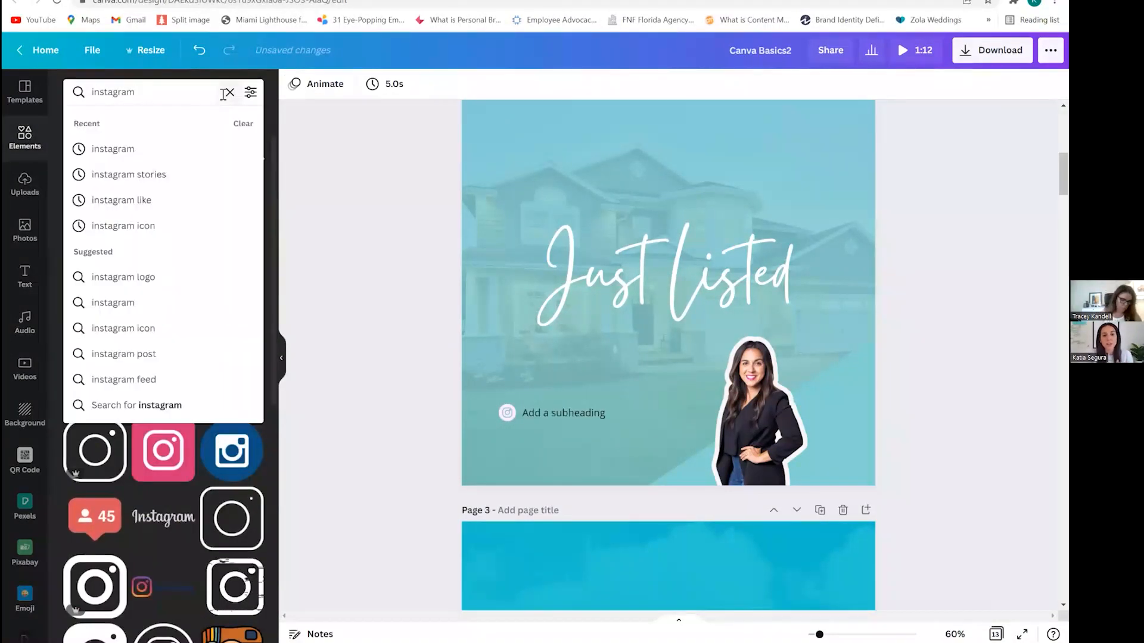
pyautogui.click(229, 92)
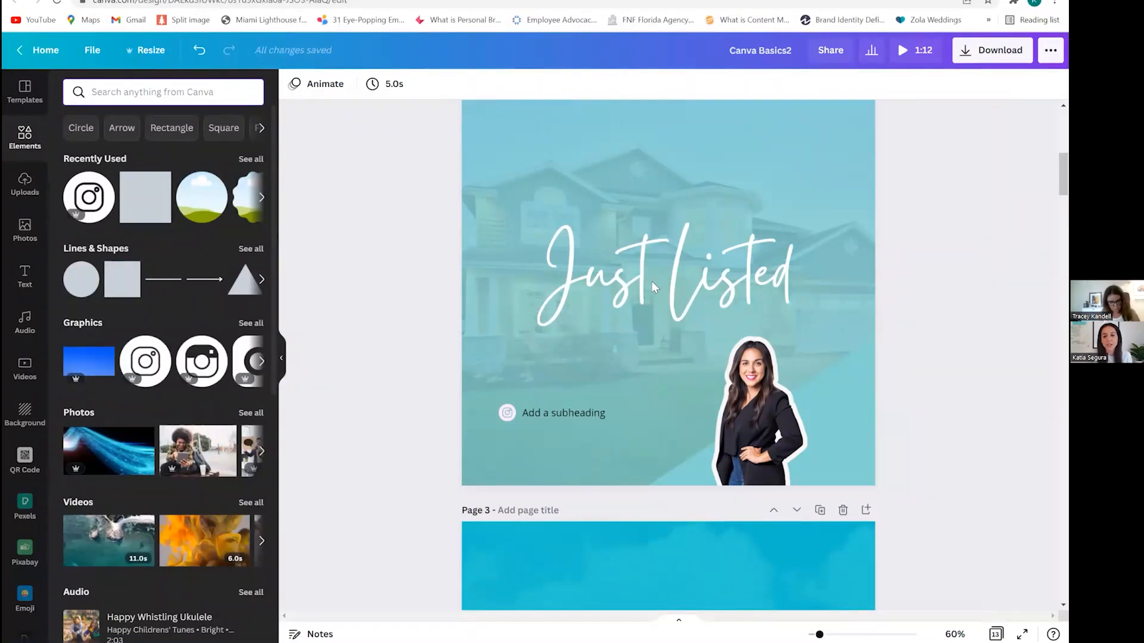
# Move the teal overlay on page 4 aside to expose the video beneath it, and undo the move.
pyautogui.scroll(-10, 652, 281)
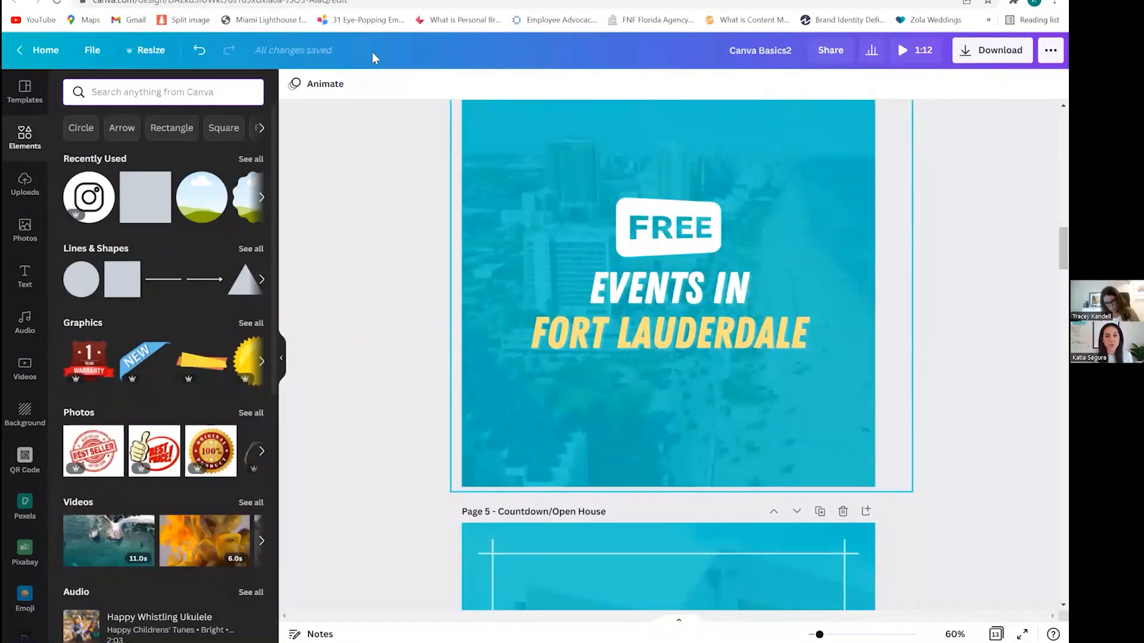
pyautogui.moveTo(521, 191); pyautogui.dragTo(764, 247)
pyautogui.scroll(2, 813, 224)
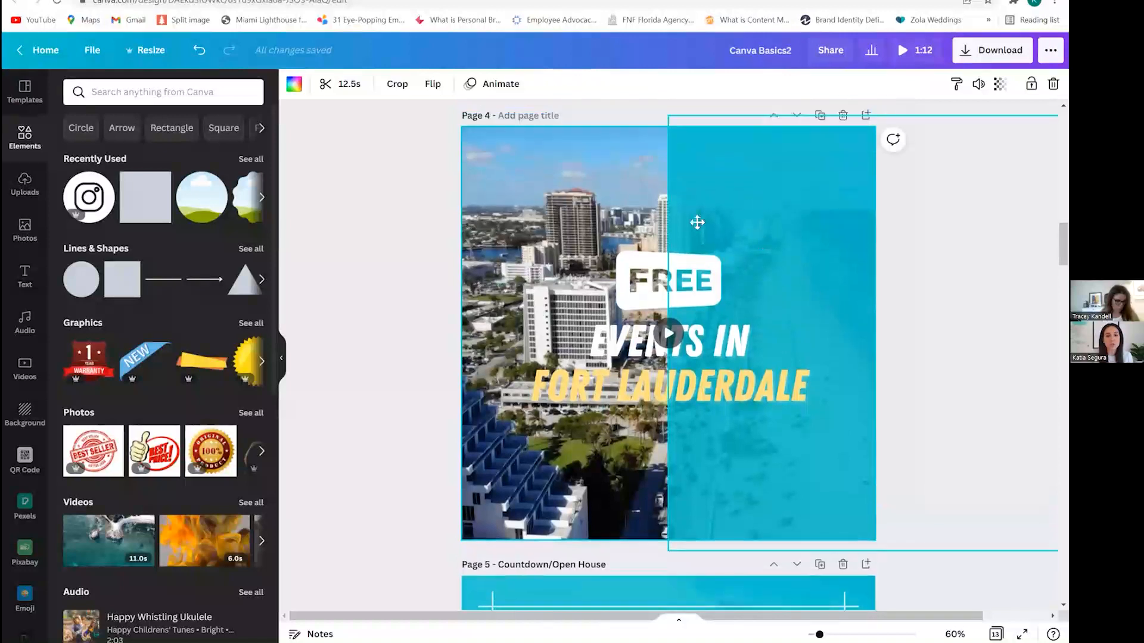
pyautogui.hotkey('ctrl', 'z')
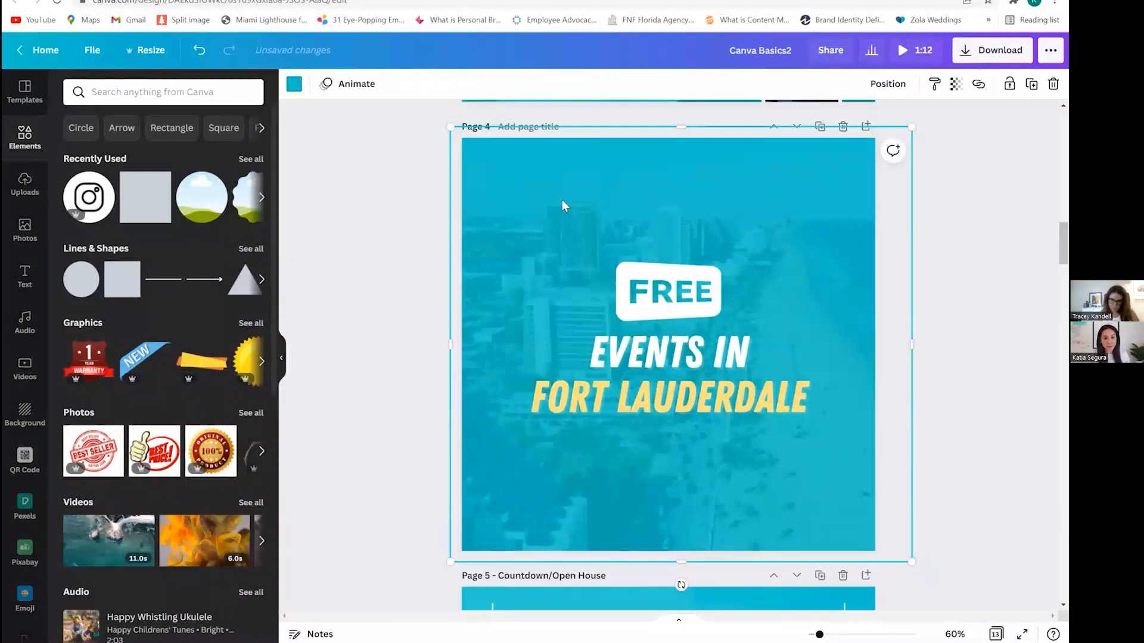
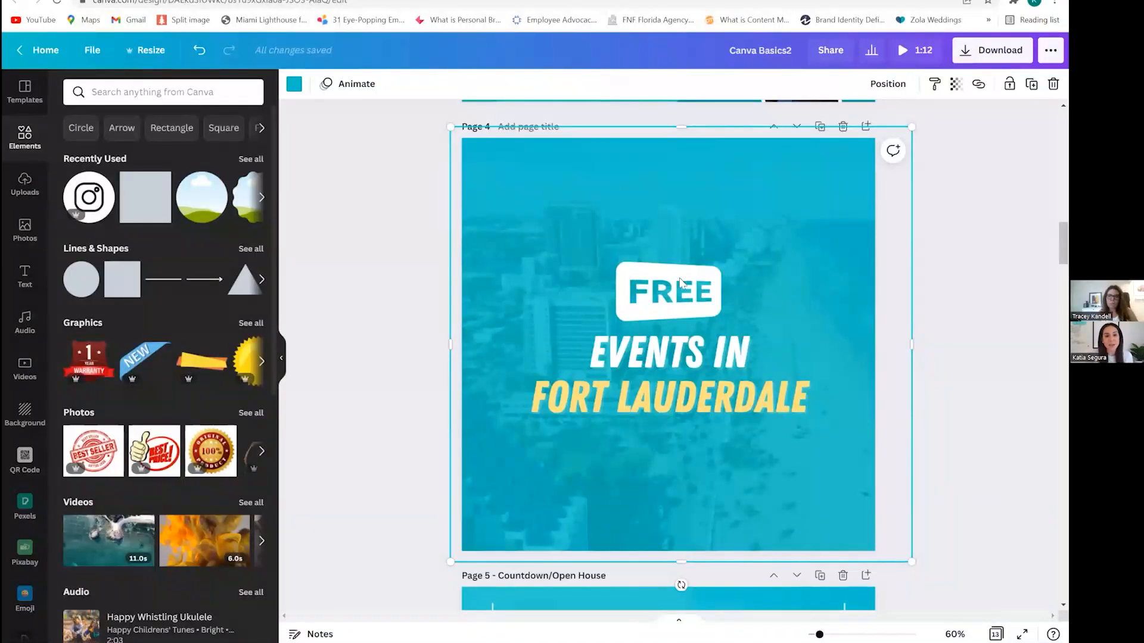
# Slide the teal overlay on page 4 aside to expose the background video, and slide it back over the page.
pyautogui.moveTo(681, 282); pyautogui.dragTo(817, 283)
pyautogui.click(37, 374)
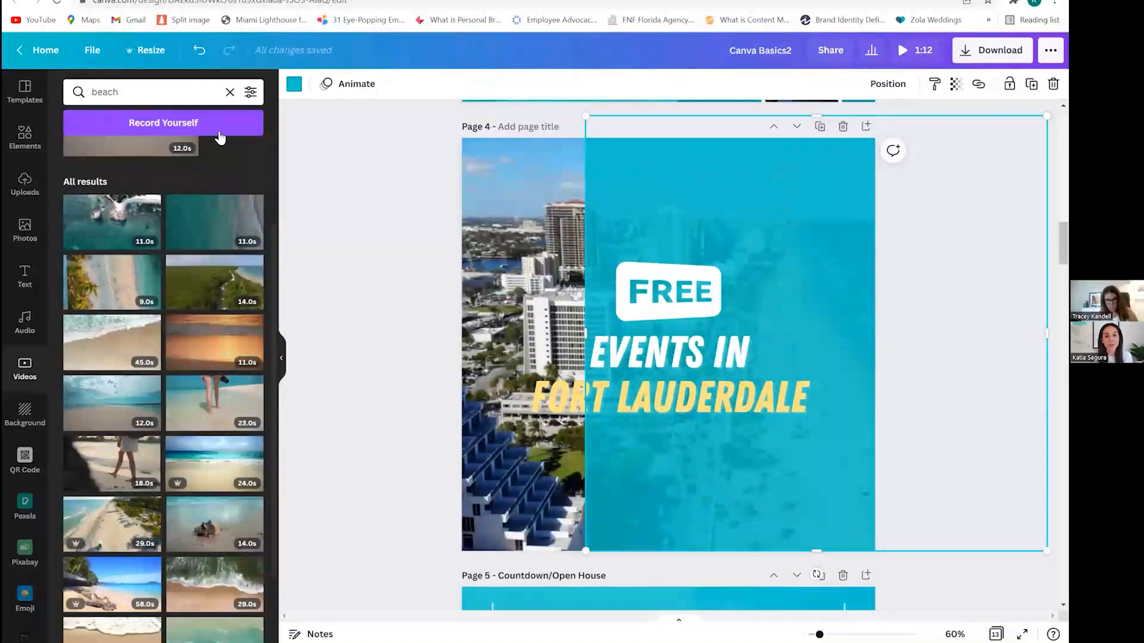
pyautogui.click(530, 251)
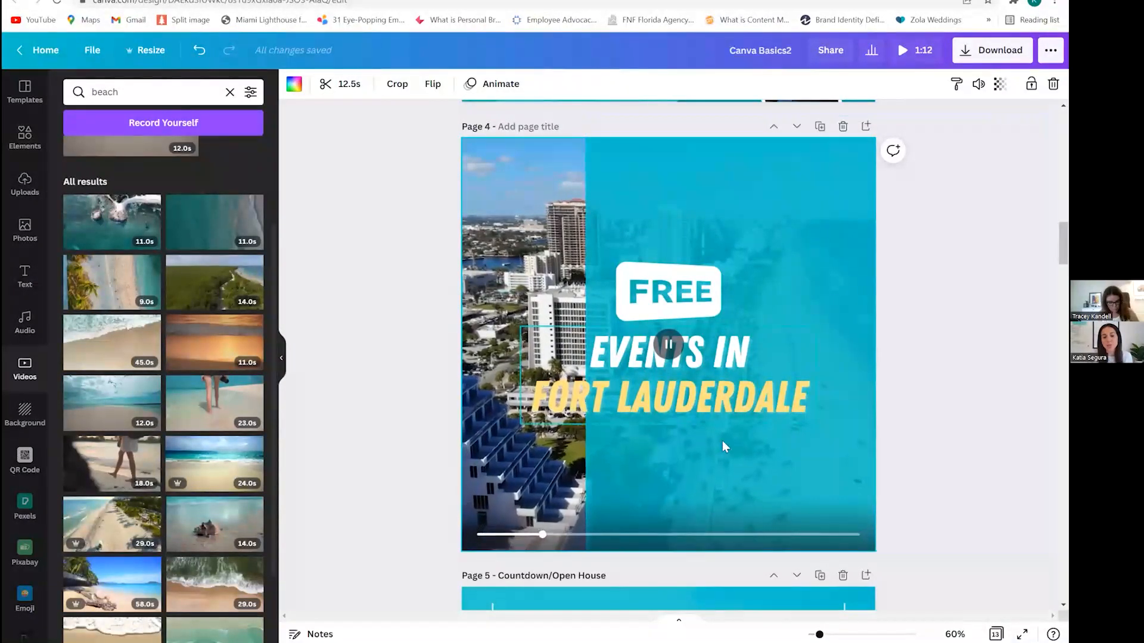
pyautogui.moveTo(678, 240); pyautogui.dragTo(520, 240)
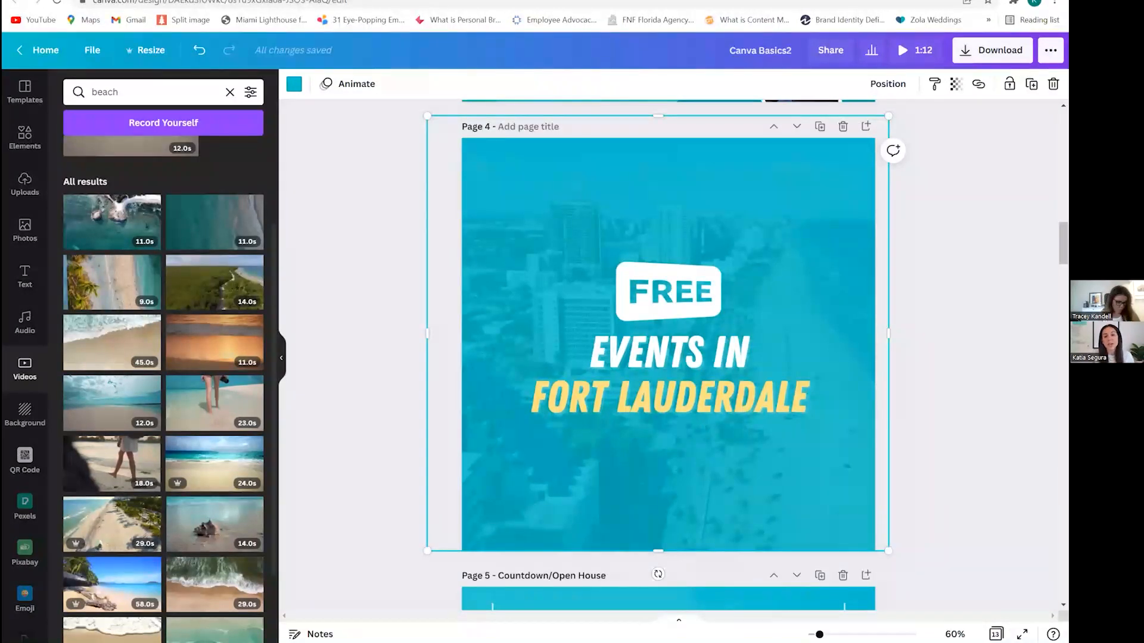
# Set up a PNG download of page 1 only, and close the download settings without exporting.
pyautogui.scroll(5, 900, 113)
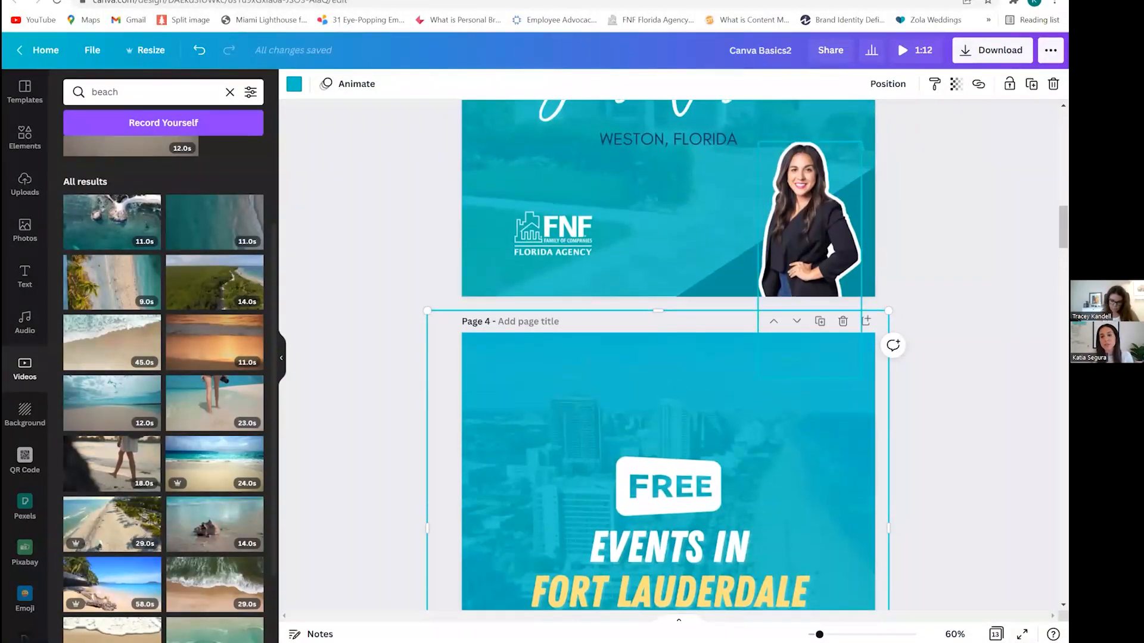
pyautogui.click(992, 50)
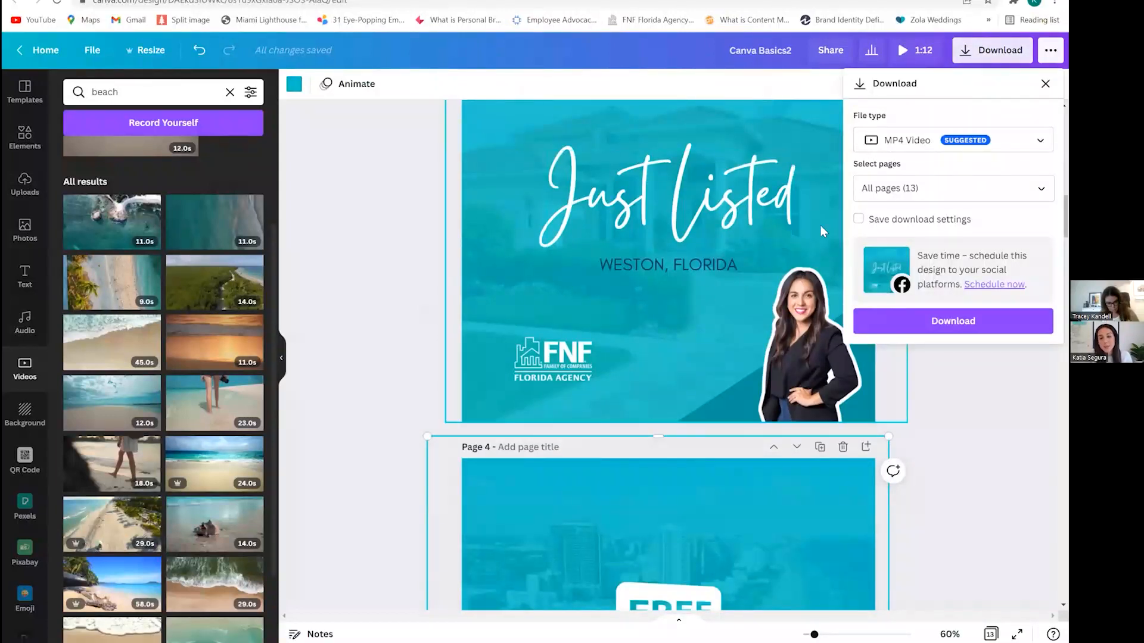
pyautogui.click(911, 140)
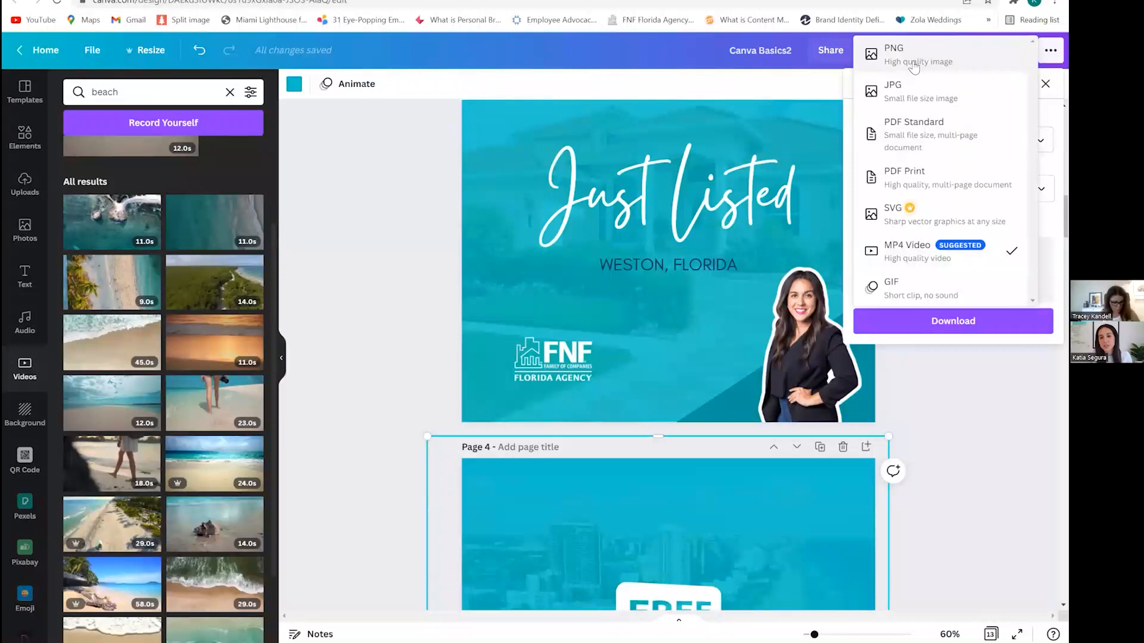
pyautogui.click(915, 60)
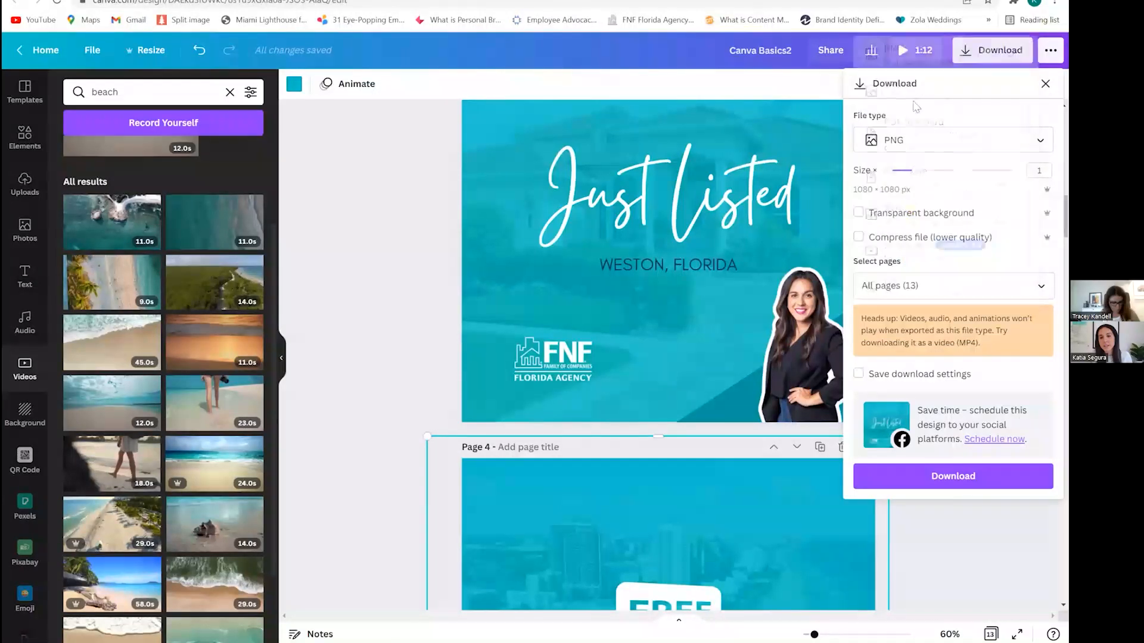
pyautogui.click(940, 281)
pyautogui.click(922, 323)
pyautogui.click(931, 358)
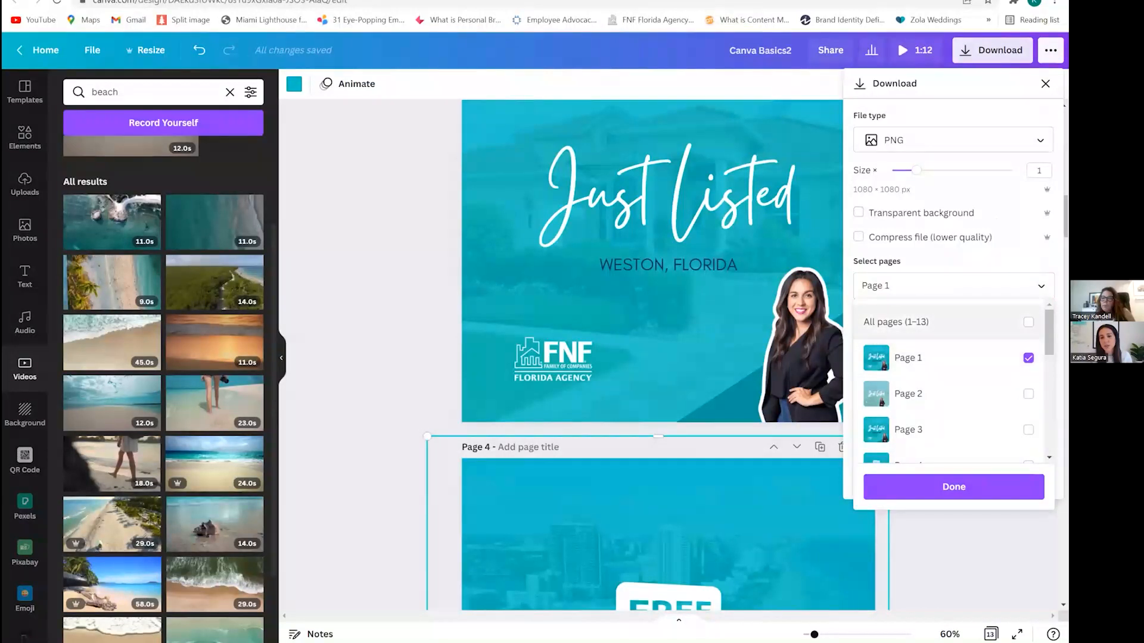
pyautogui.click(954, 487)
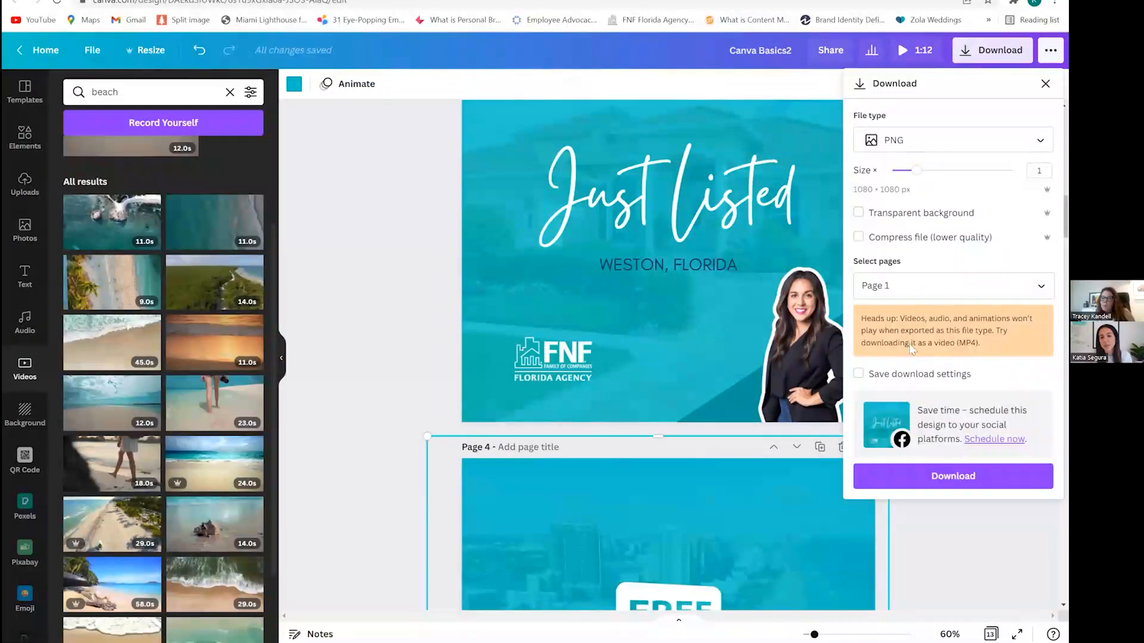
pyautogui.click(448, 516)
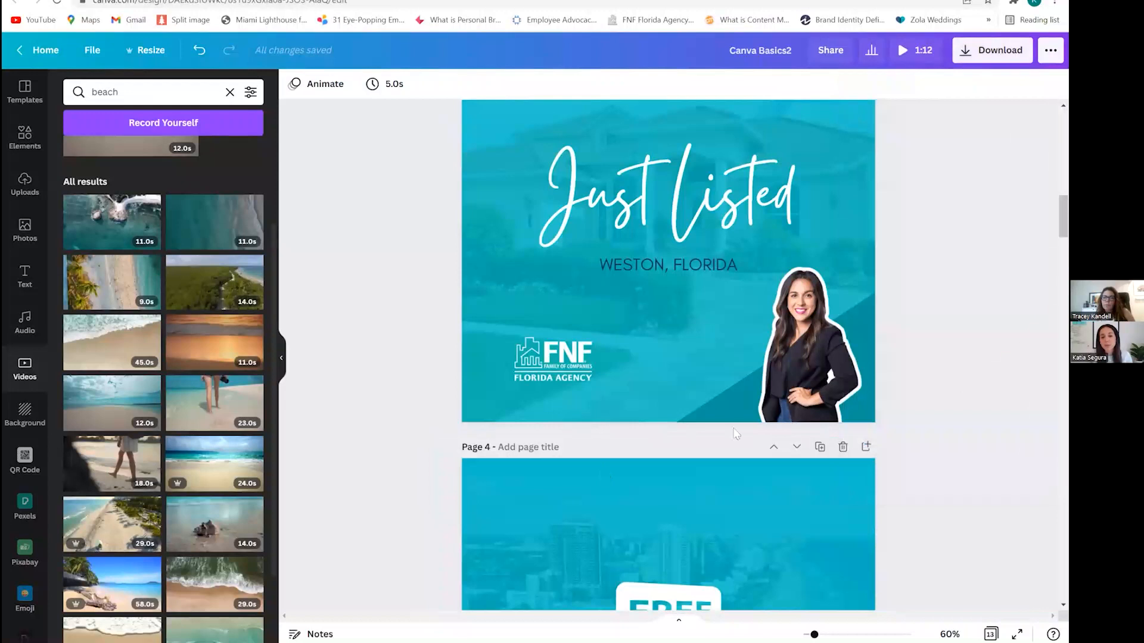
# Set up an MP4 video download of page 4 only.
pyautogui.scroll(-3, 813, 333)
pyautogui.scroll(-3, 814, 332)
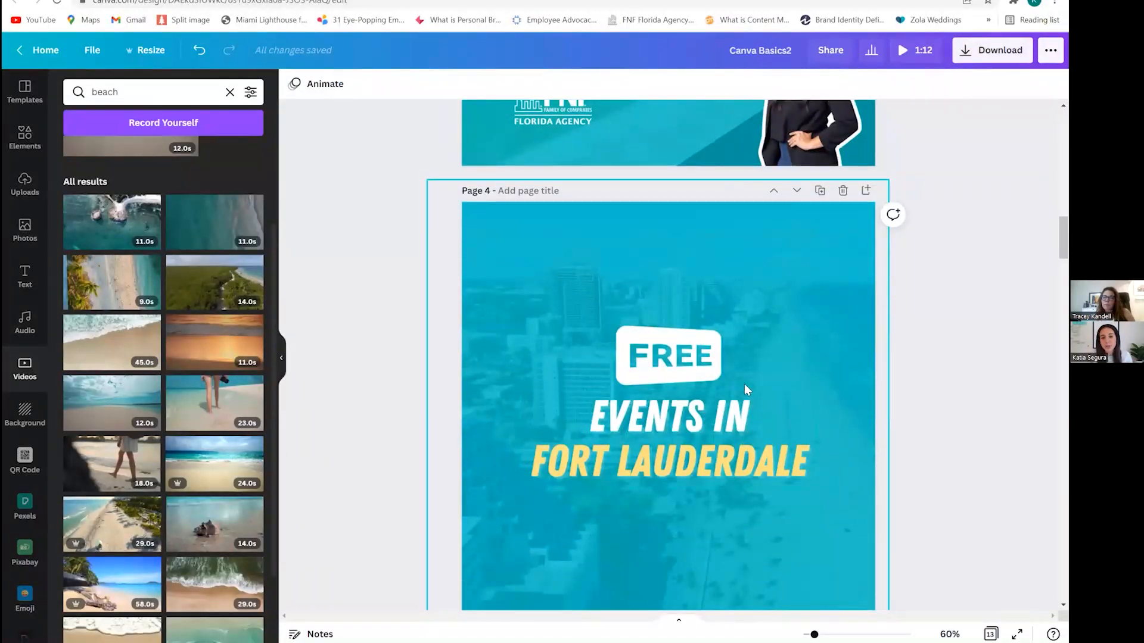
pyautogui.scroll(5, 745, 384)
pyautogui.scroll(-6, 685, 328)
pyautogui.scroll(3, 542, 204)
pyautogui.scroll(-3, 541, 202)
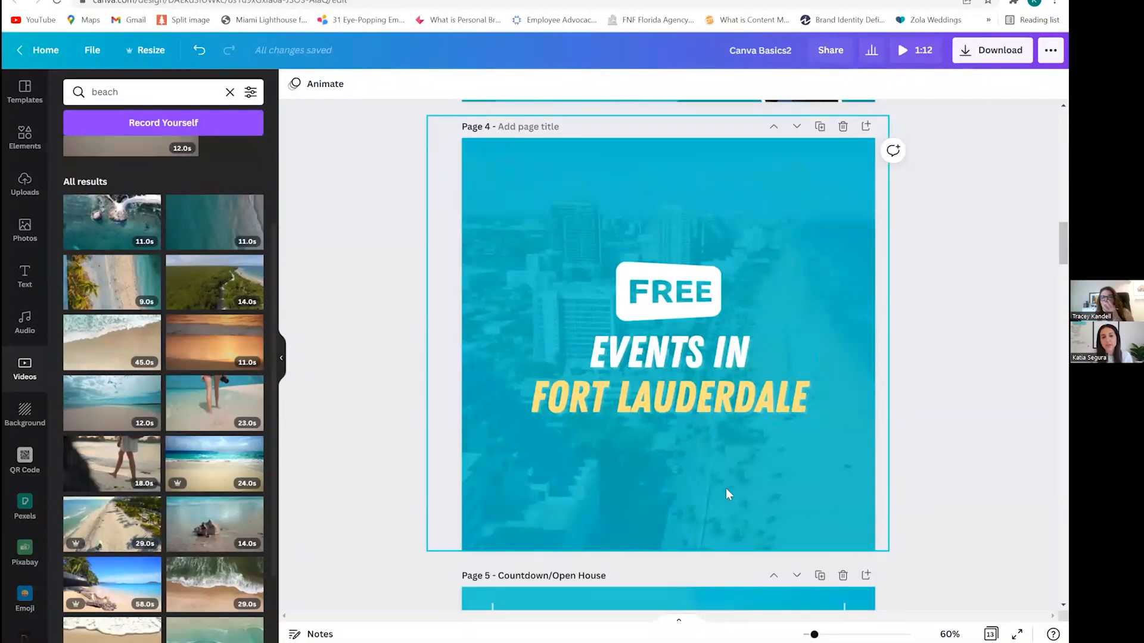
pyautogui.click(992, 50)
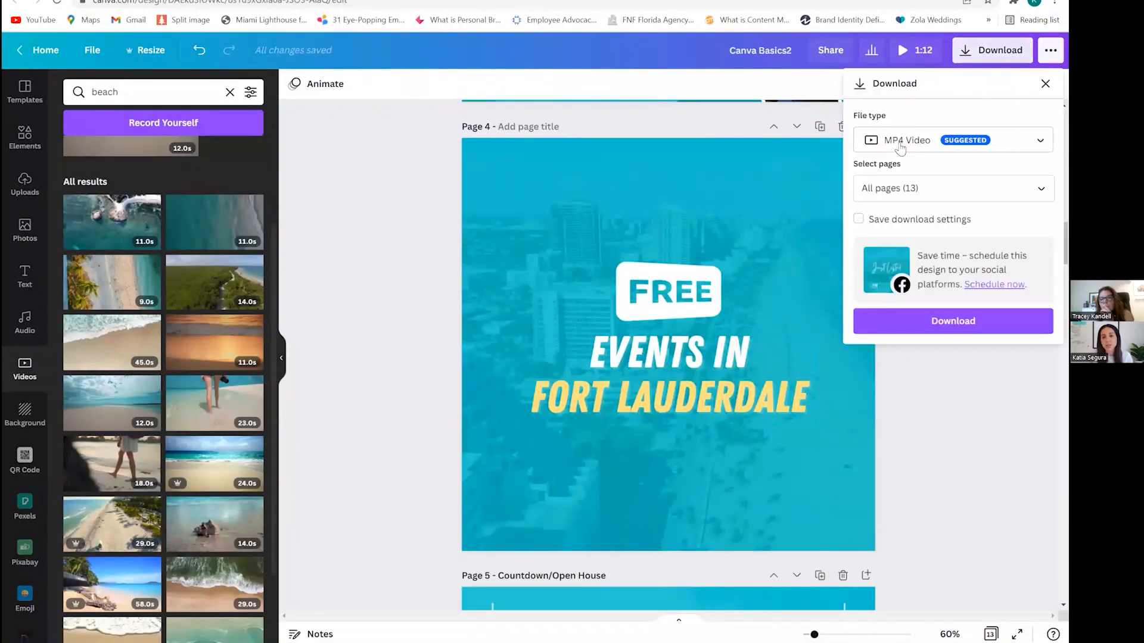
pyautogui.click(902, 190)
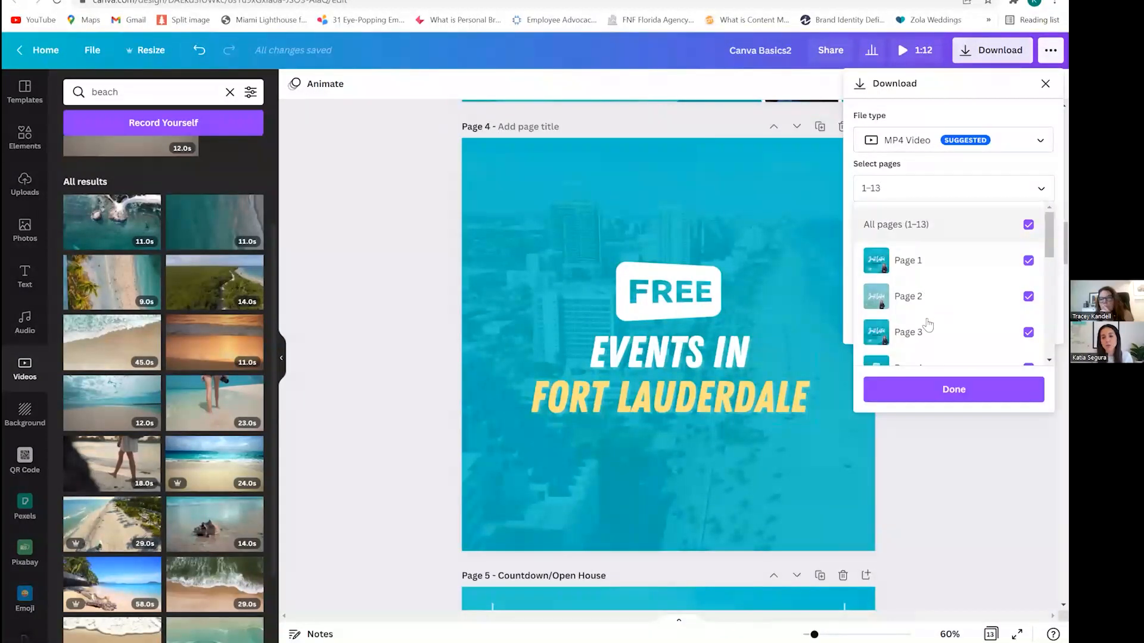
pyautogui.scroll(-2, 912, 322)
pyautogui.click(917, 302)
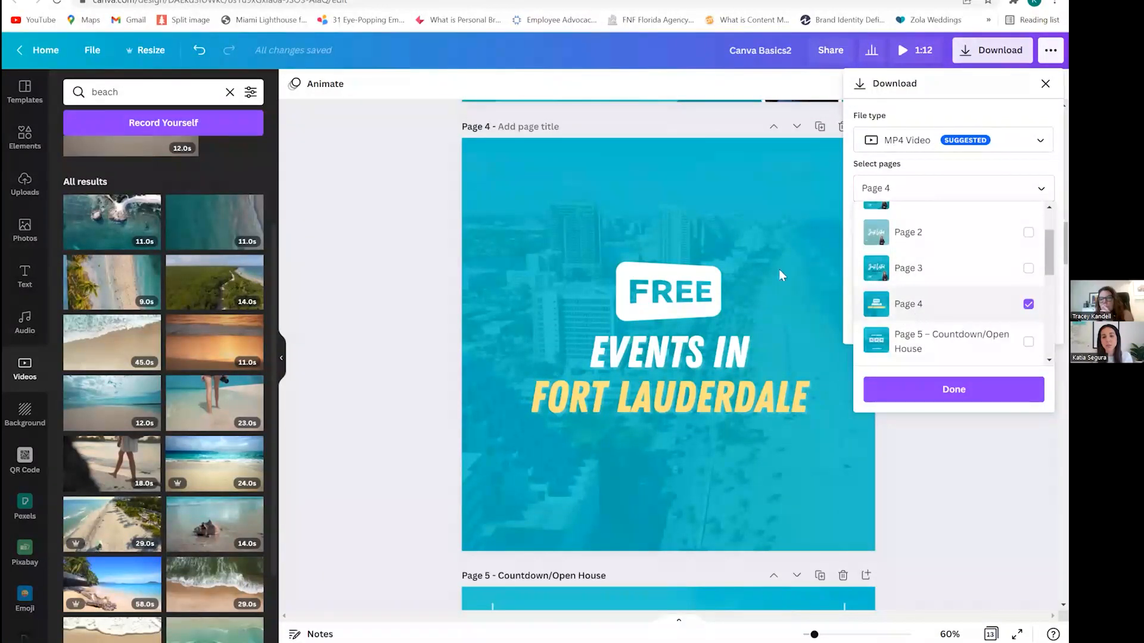
pyautogui.click(767, 339)
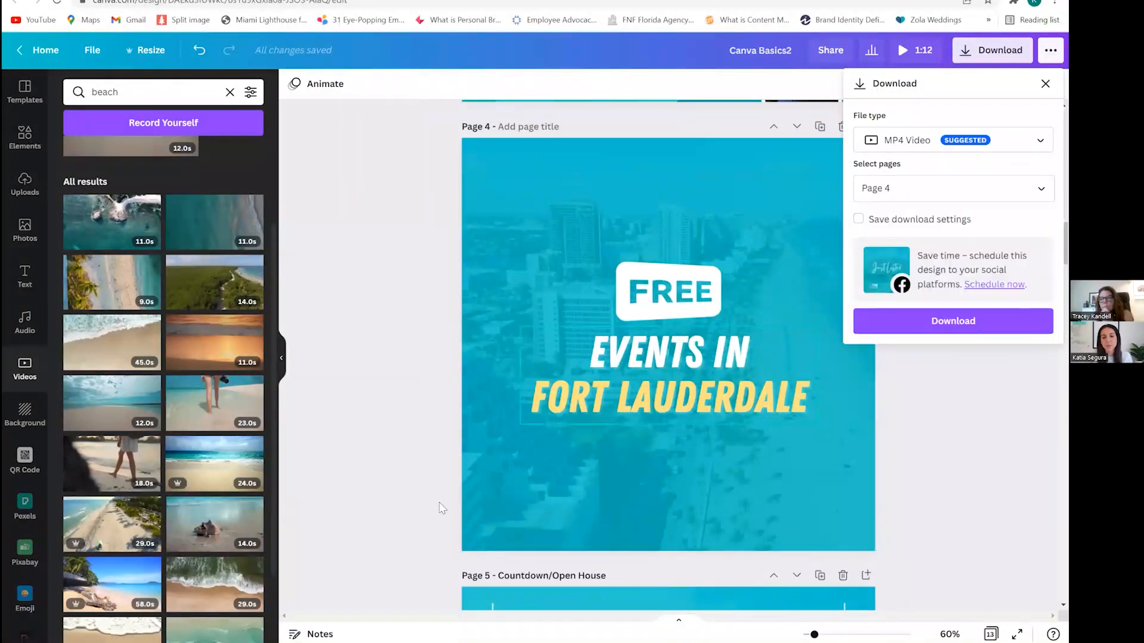
# Search the elements library for "free" and nudge the FREE graphic on page 4 slightly upward.
pyautogui.click(685, 307)
pyautogui.click(685, 307)
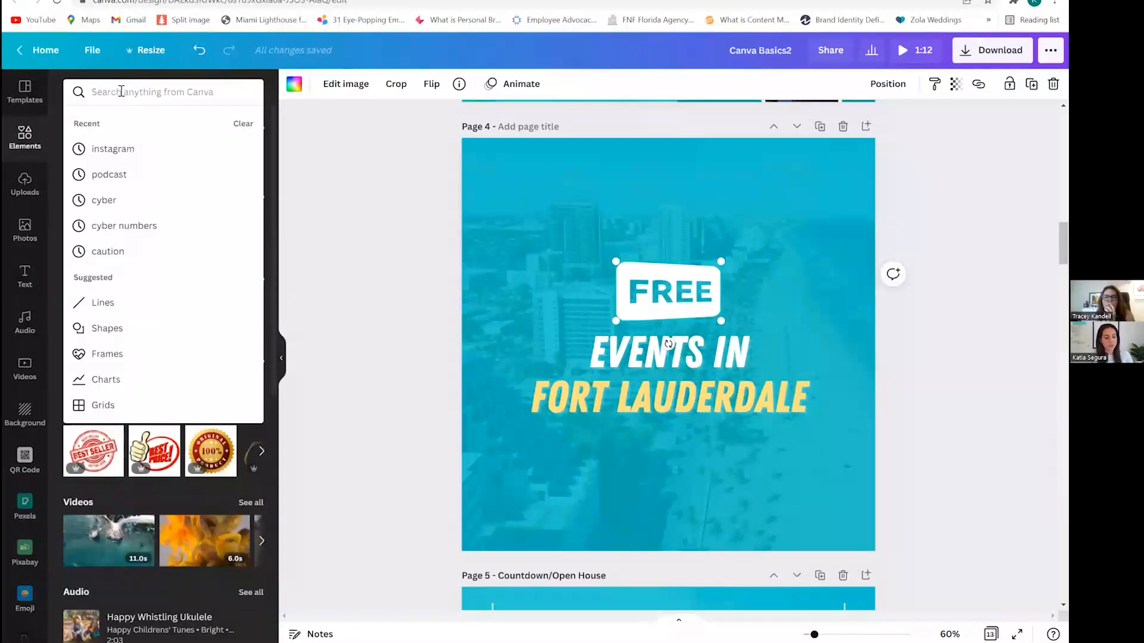
pyautogui.write('free')
pyautogui.press('Return')
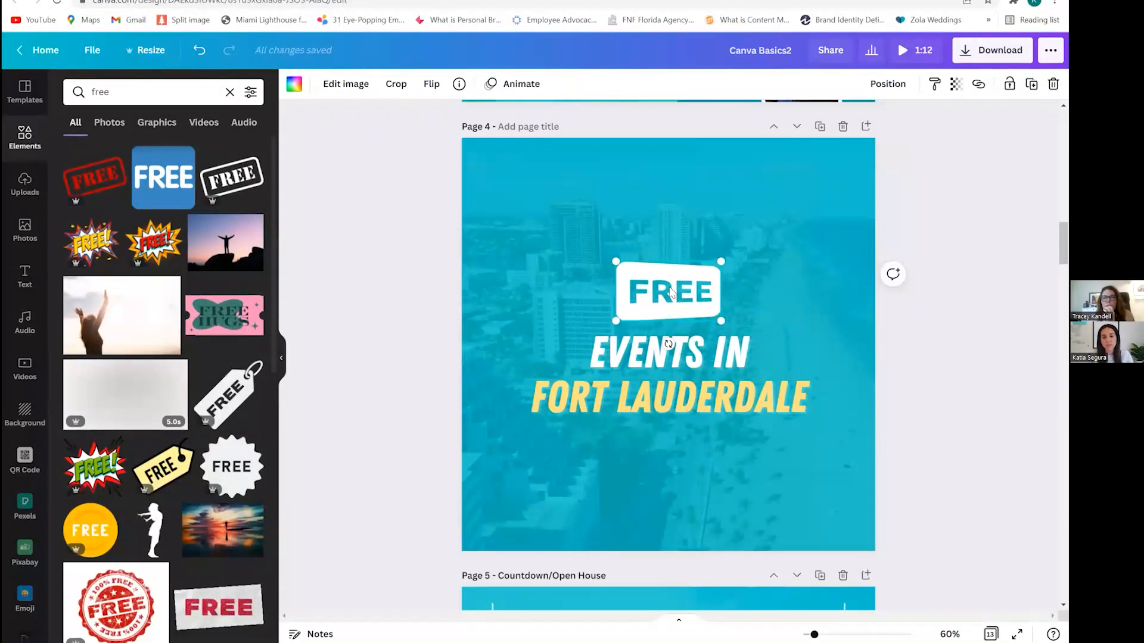
pyautogui.moveTo(670, 292); pyautogui.dragTo(669, 279)
pyautogui.click(924, 303)
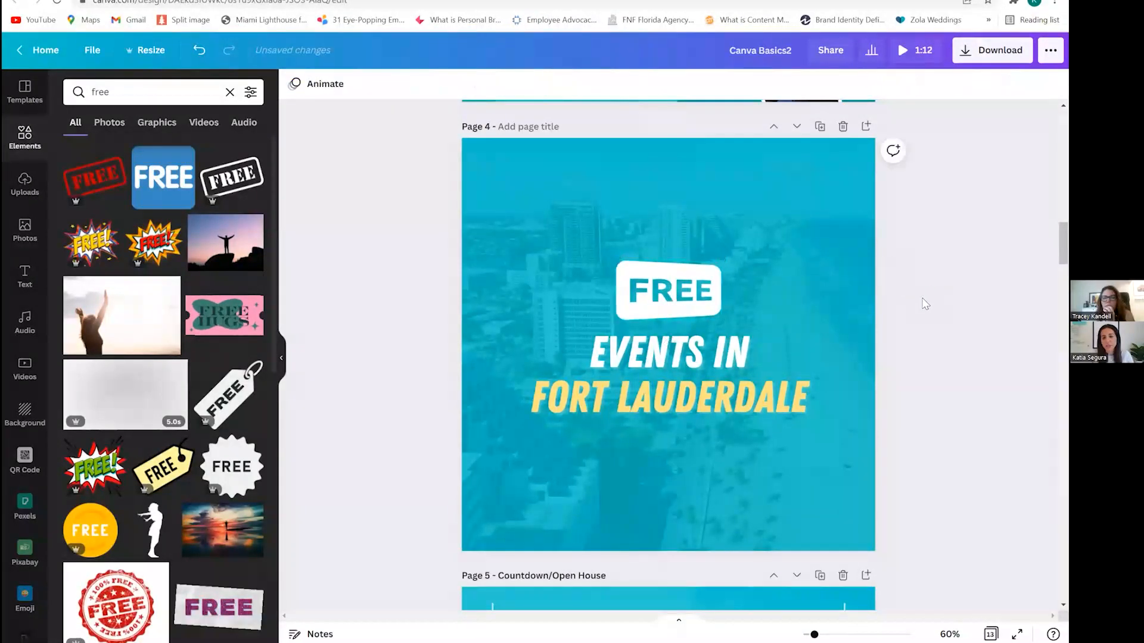
# Go to the Countdown/Open House page and search the templates for "countdown".
pyautogui.scroll(-5, 922, 298)
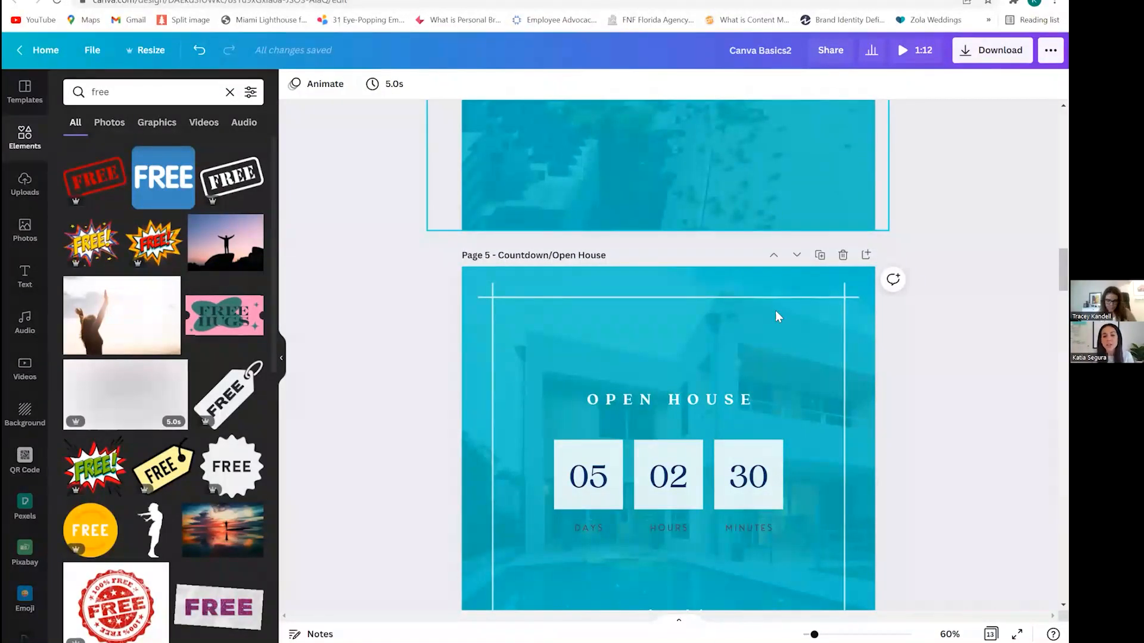
pyautogui.scroll(-1, 774, 310)
pyautogui.scroll(3, 745, 280)
pyautogui.scroll(-7, 691, 223)
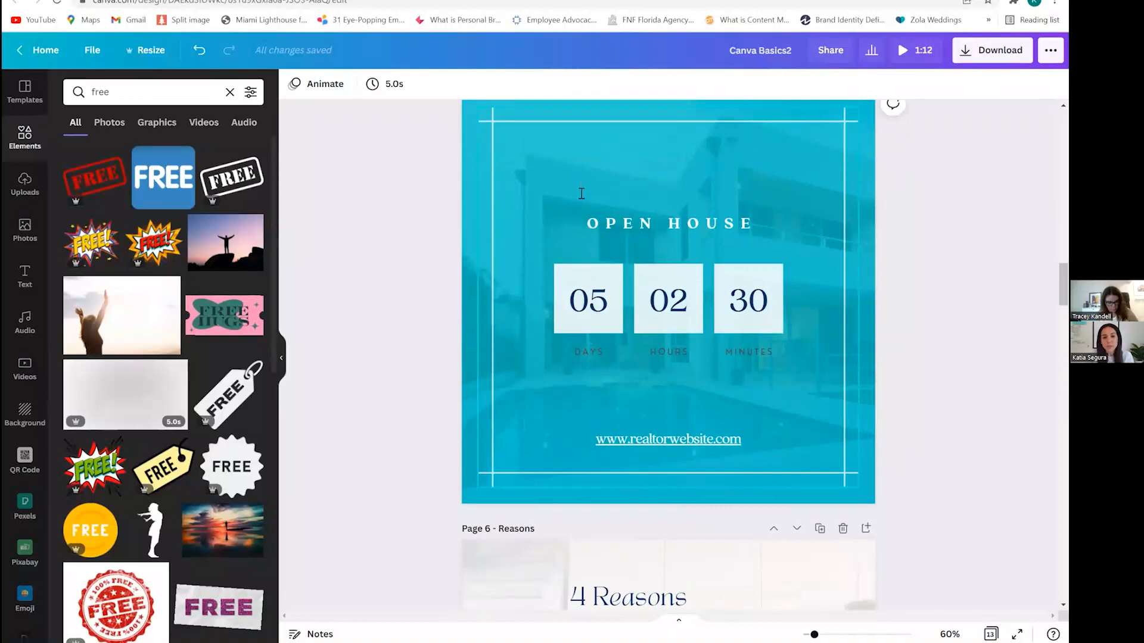
pyautogui.scroll(3, 536, 166)
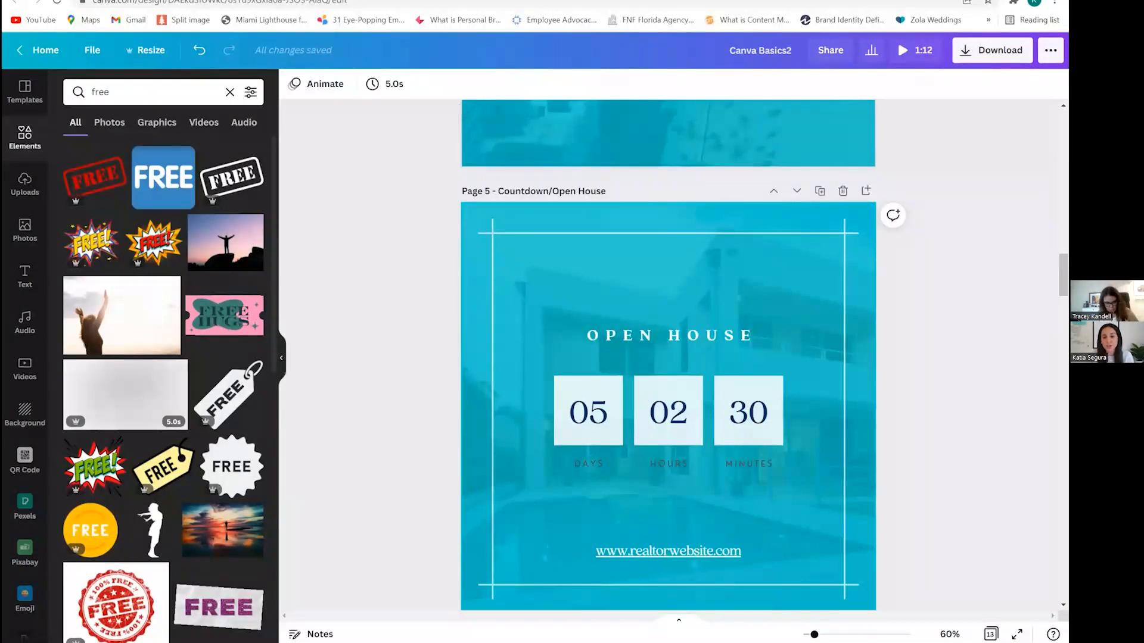
pyautogui.click(26, 95)
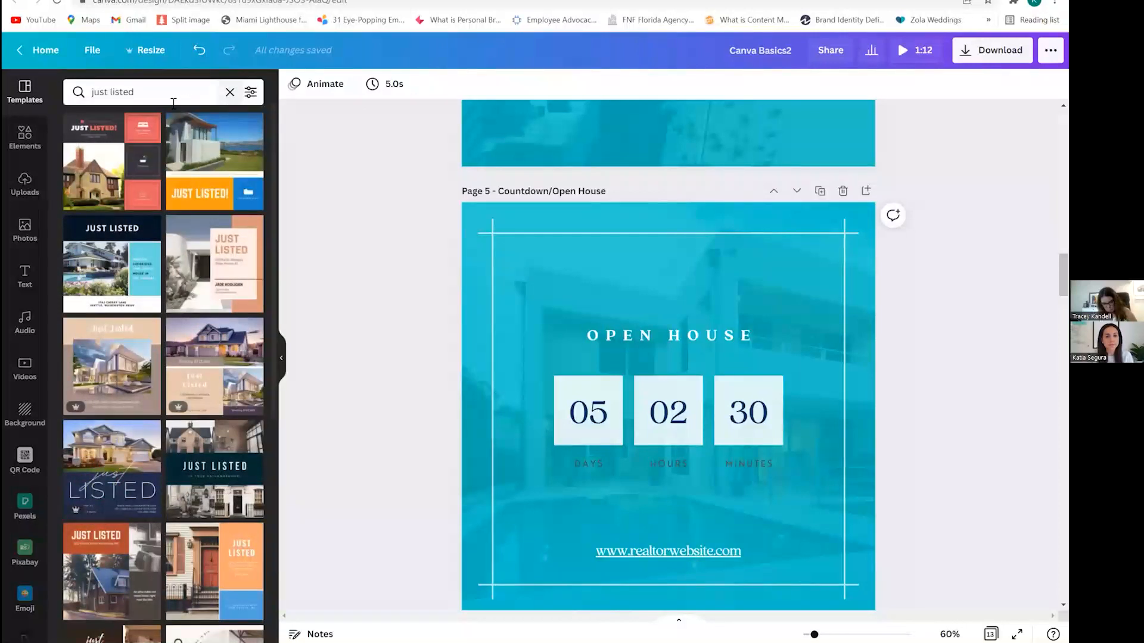
pyautogui.write('countdown')
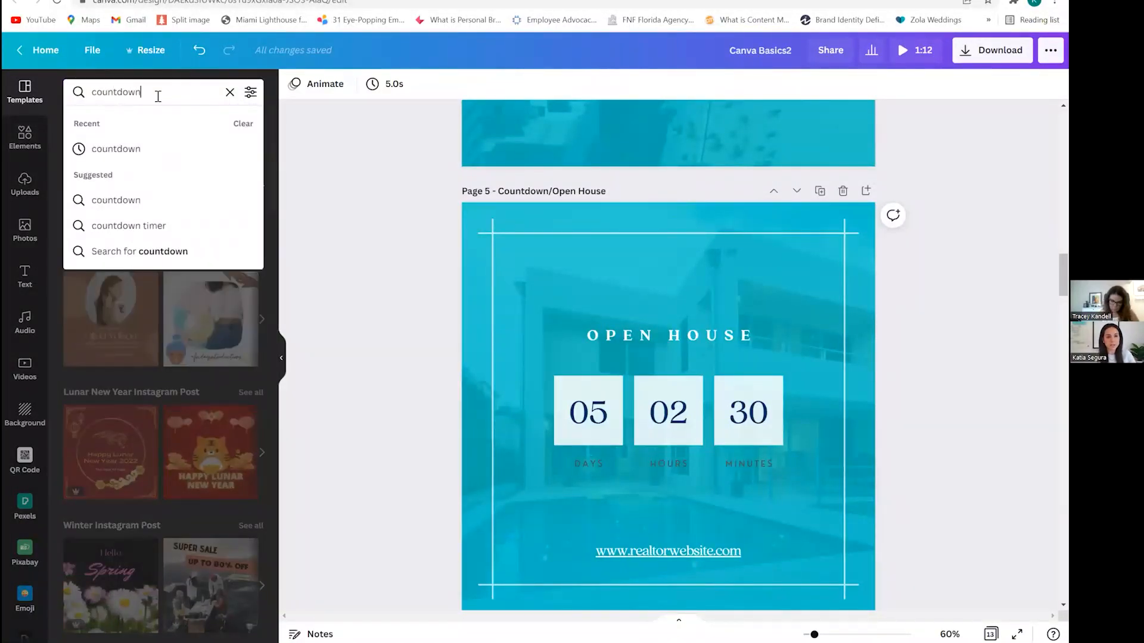
pyautogui.press('Return')
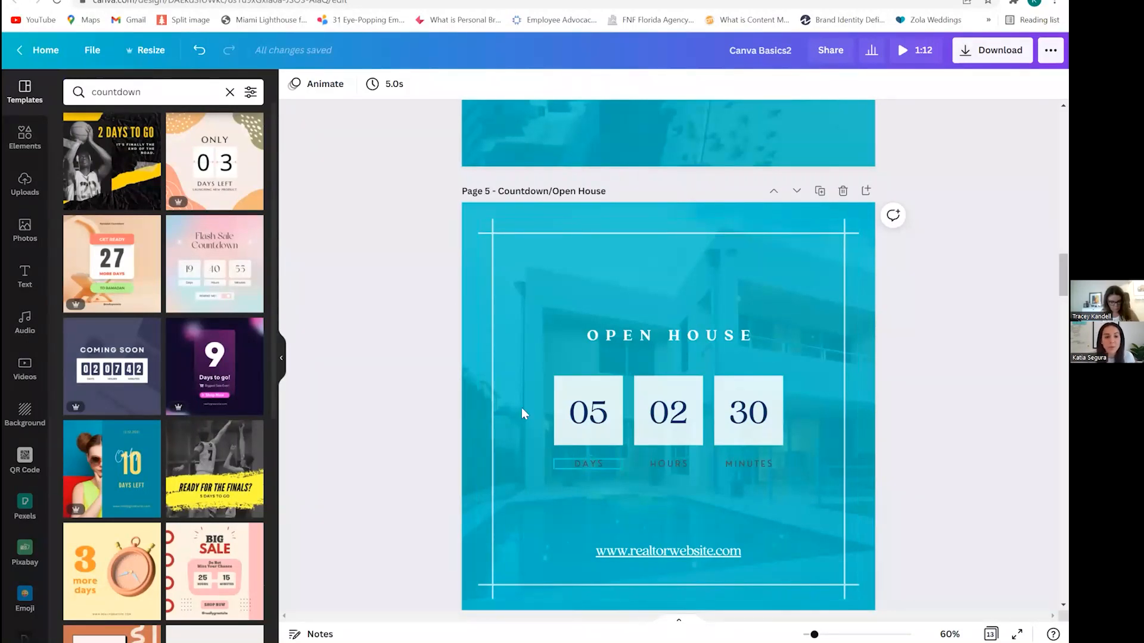
# Search the templates for "open house".
pyautogui.click(88, 103)
pyautogui.write('open house')
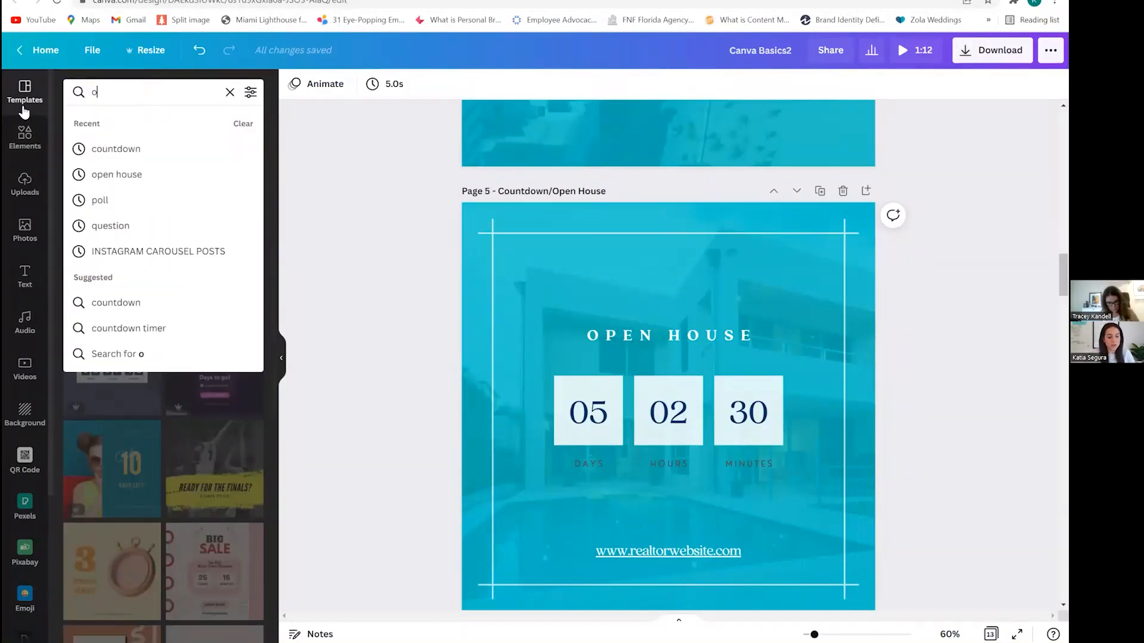
pyautogui.press('Return')
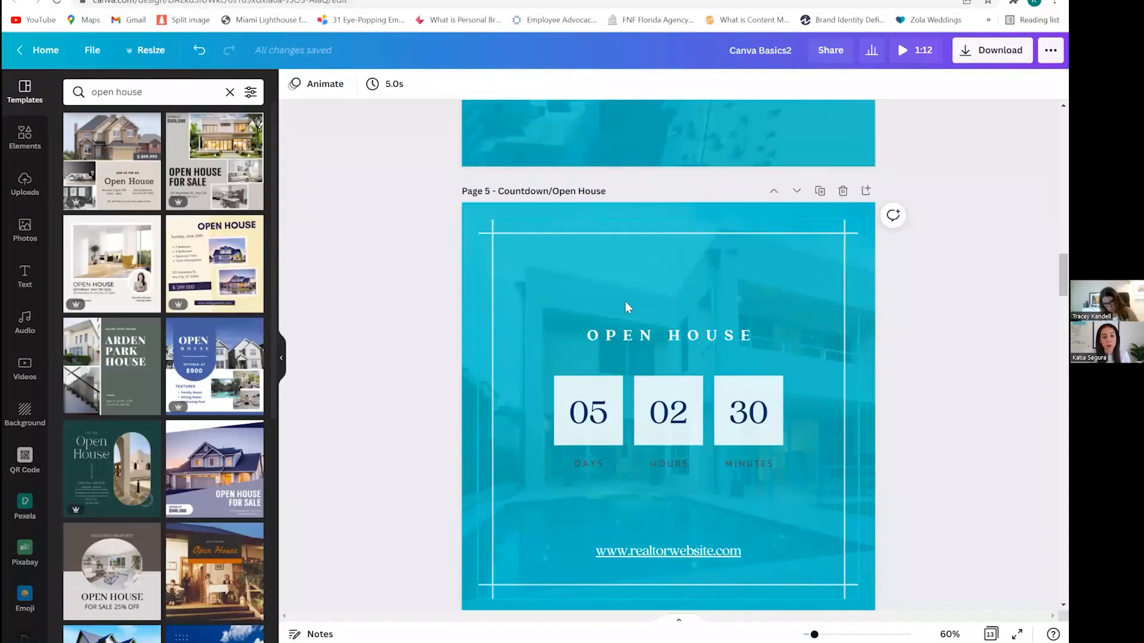
# Go to the Reasons page, search the templates for "reason", and browse the matching designs.
pyautogui.scroll(-7, 624, 301)
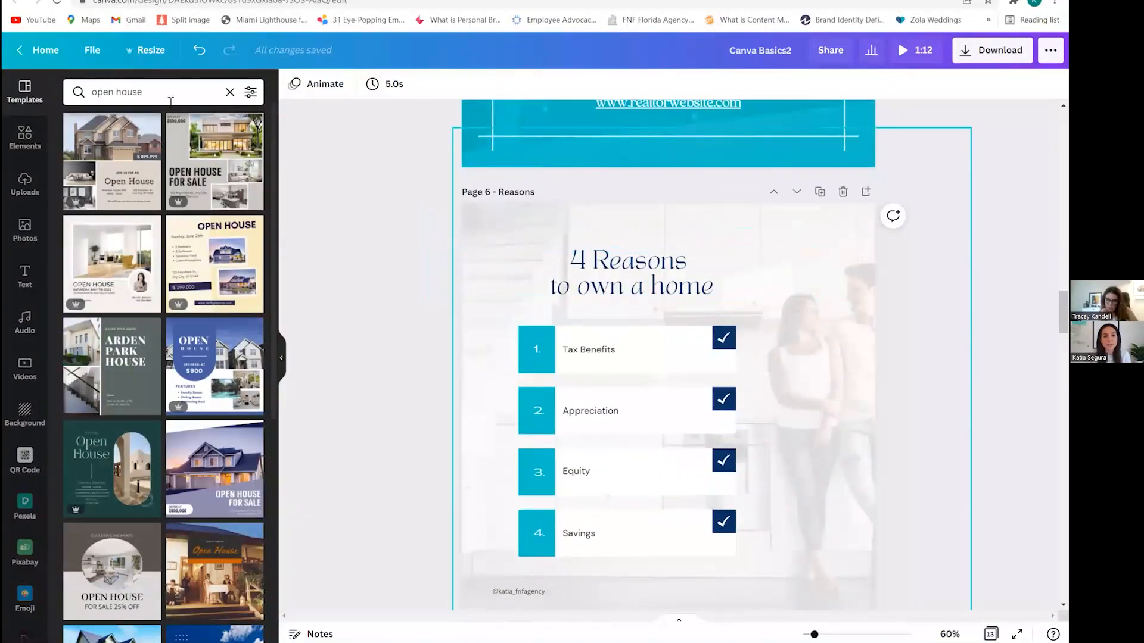
pyautogui.click(12, 94)
pyautogui.write('reason')
pyautogui.press('Return')
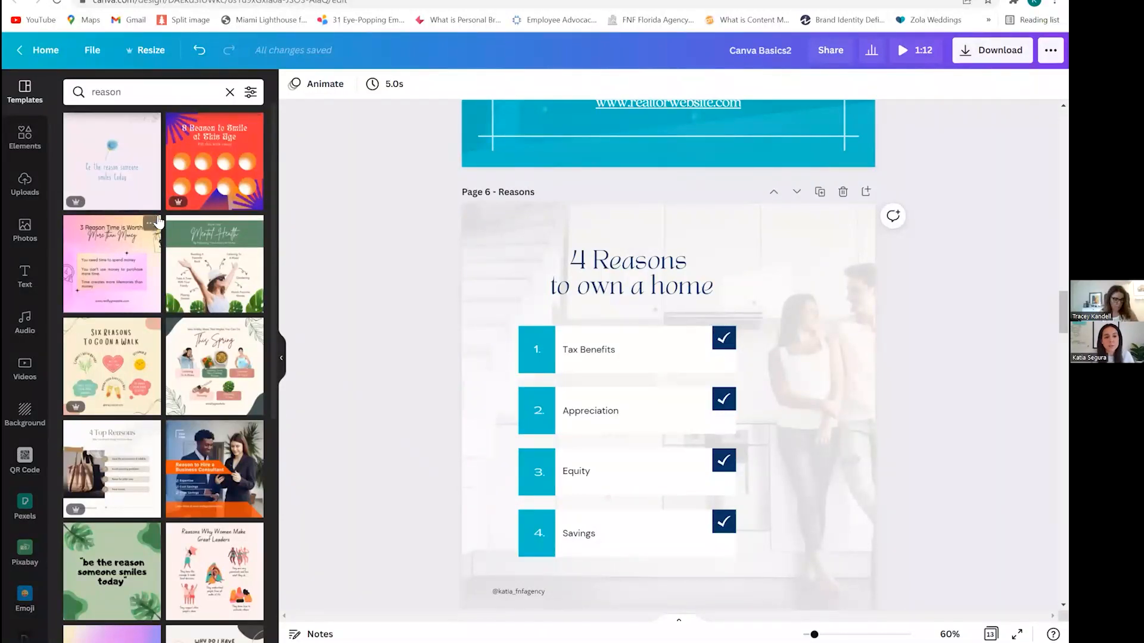
pyautogui.scroll(-3, 161, 226)
pyautogui.scroll(-10, 163, 225)
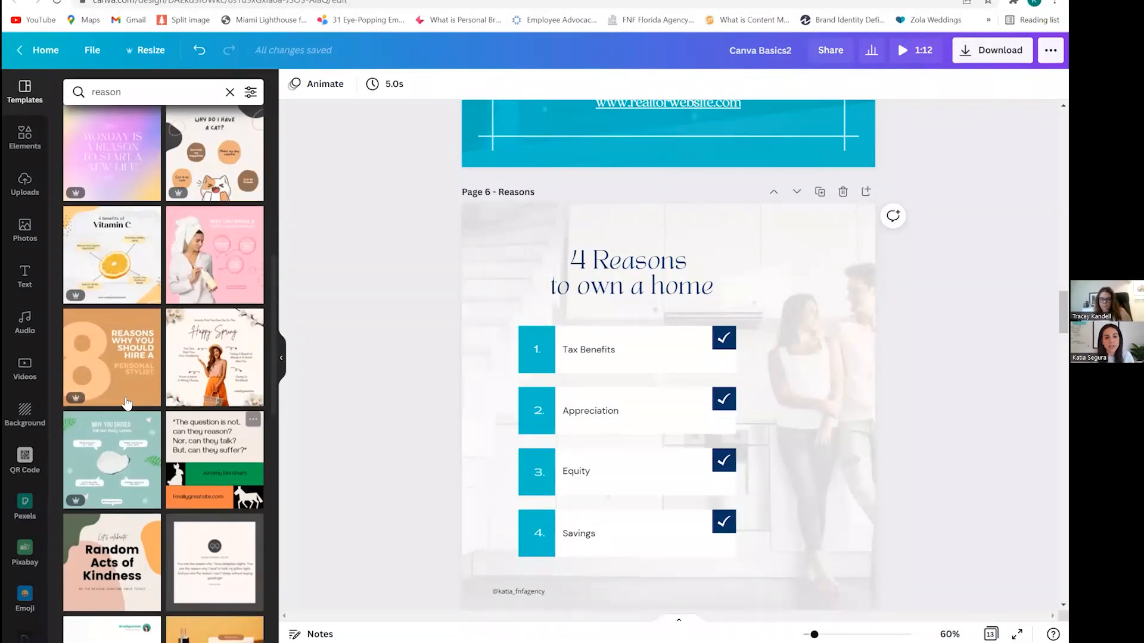
pyautogui.scroll(-5, 167, 415)
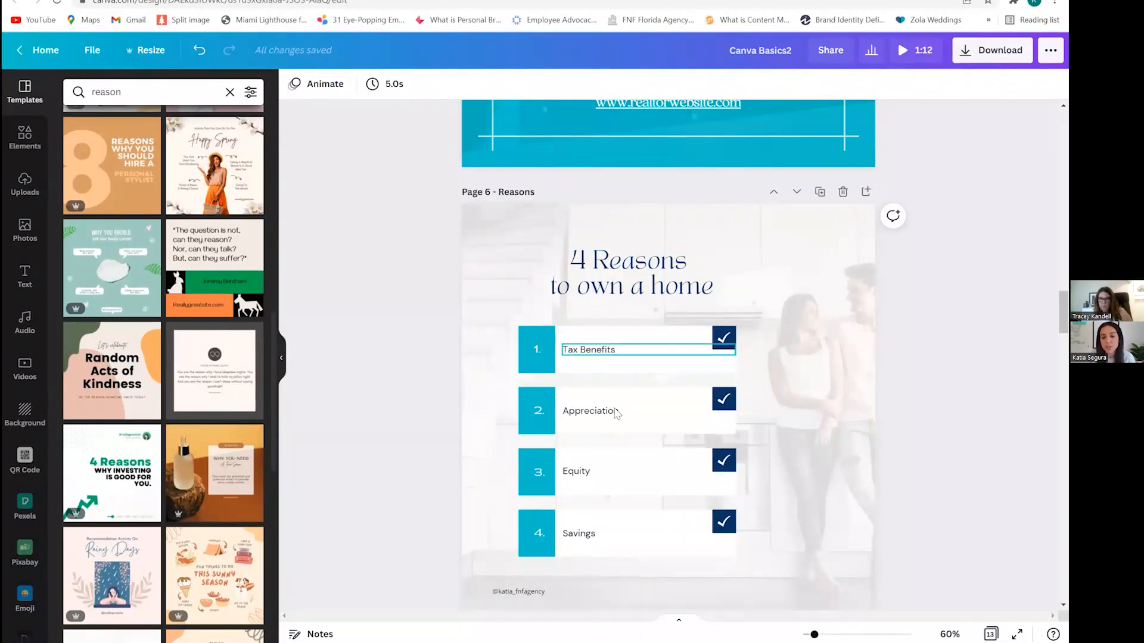
# Go to the FAQ page and search the templates for "faq".
pyautogui.scroll(-1, 707, 451)
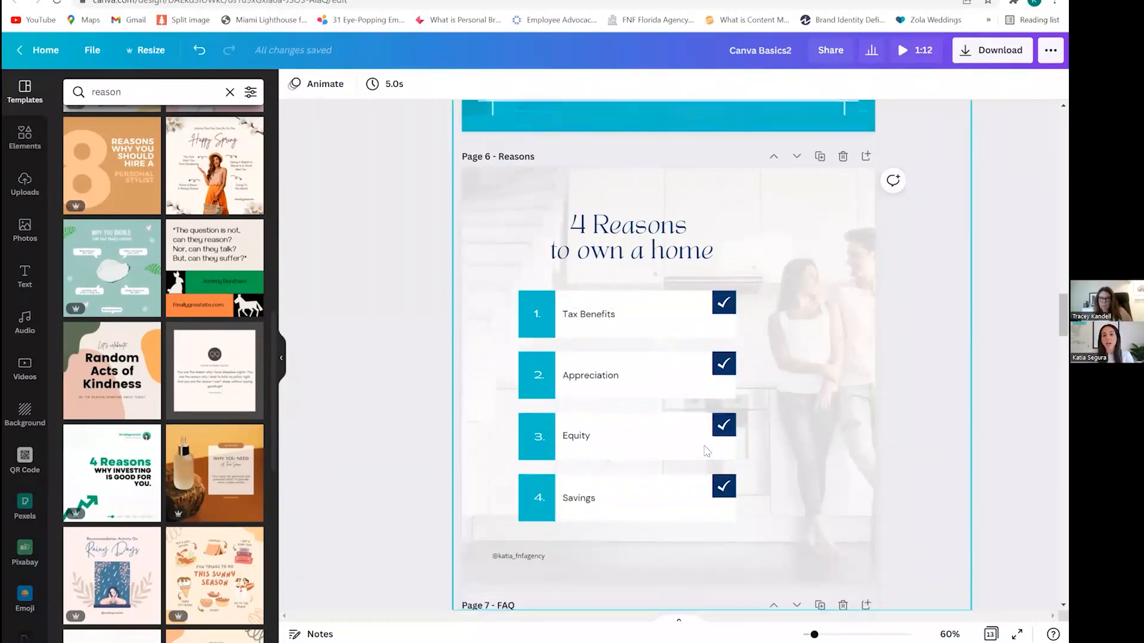
pyautogui.scroll(-1, 707, 451)
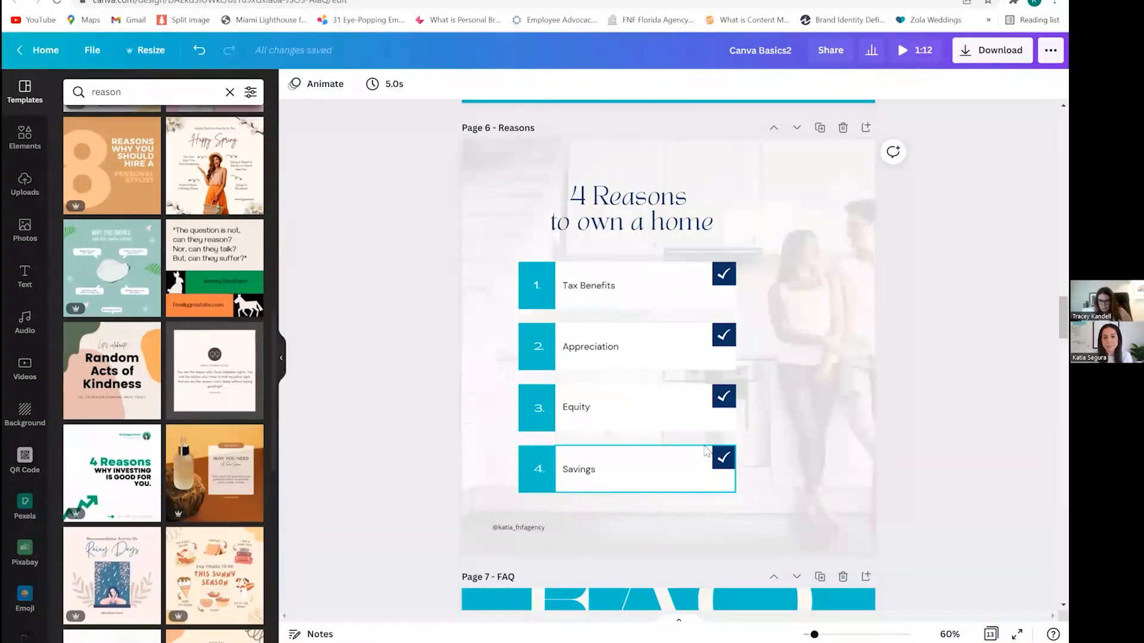
pyautogui.scroll(-6, 707, 408)
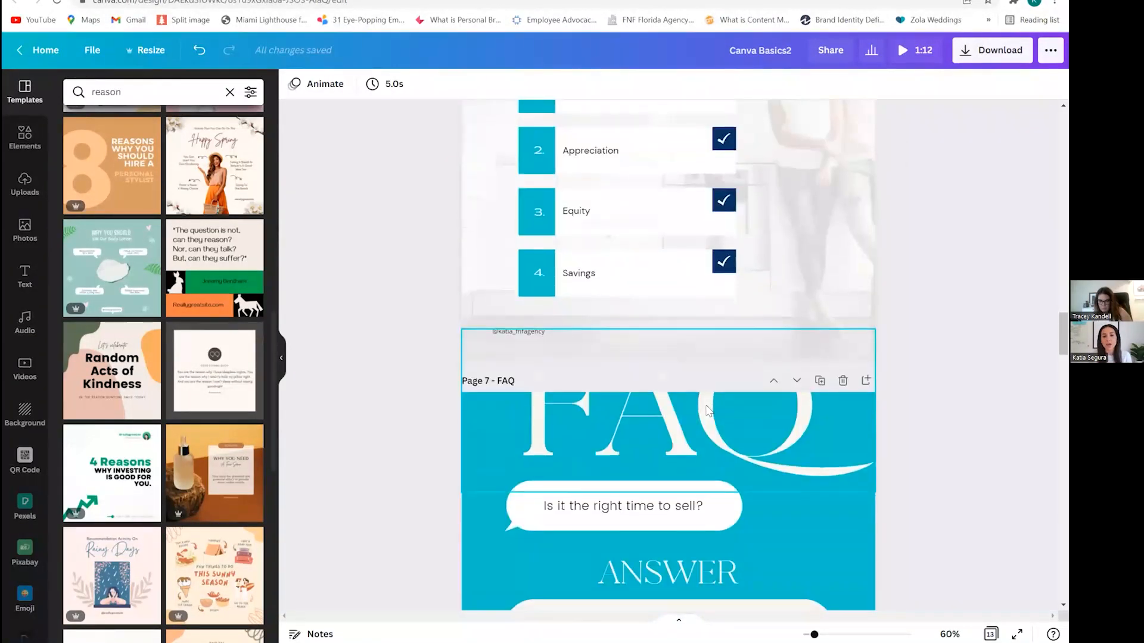
pyautogui.scroll(-1, 708, 410)
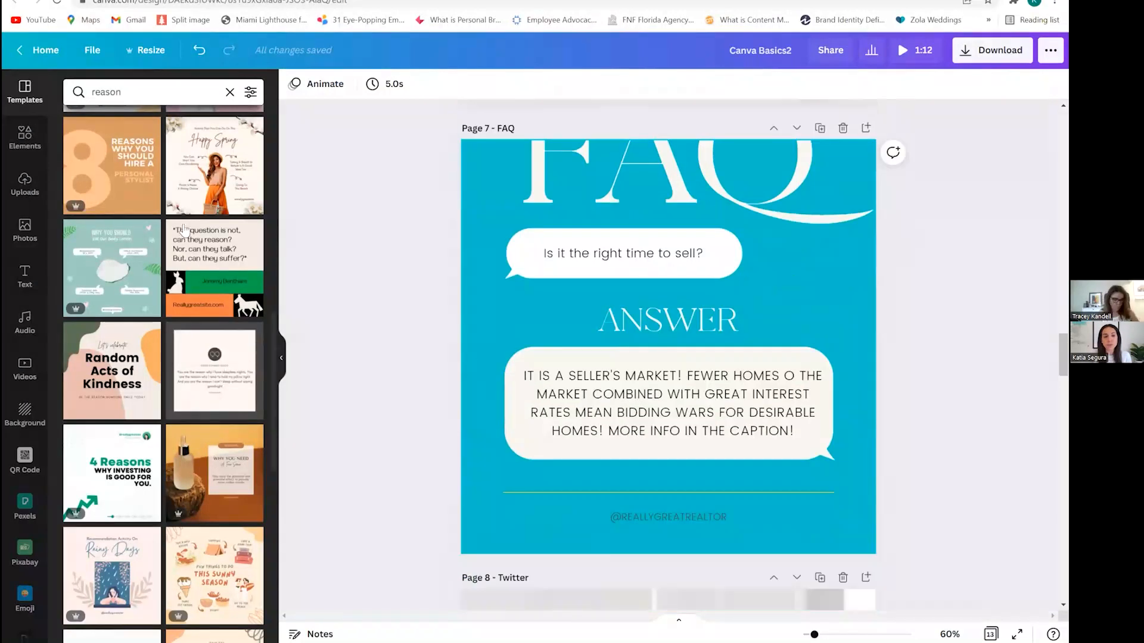
pyautogui.click(66, 101)
pyautogui.write('faq')
pyautogui.press('Return')
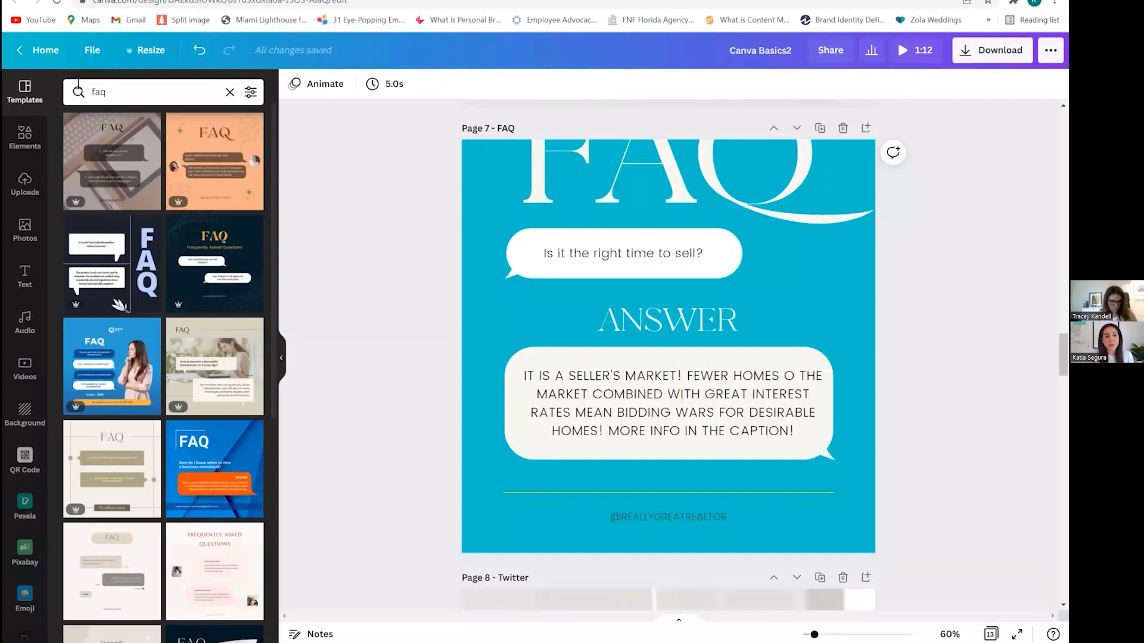
# Browse the "faq" template results and select the question speech bubble on page 7.
pyautogui.click(115, 91)
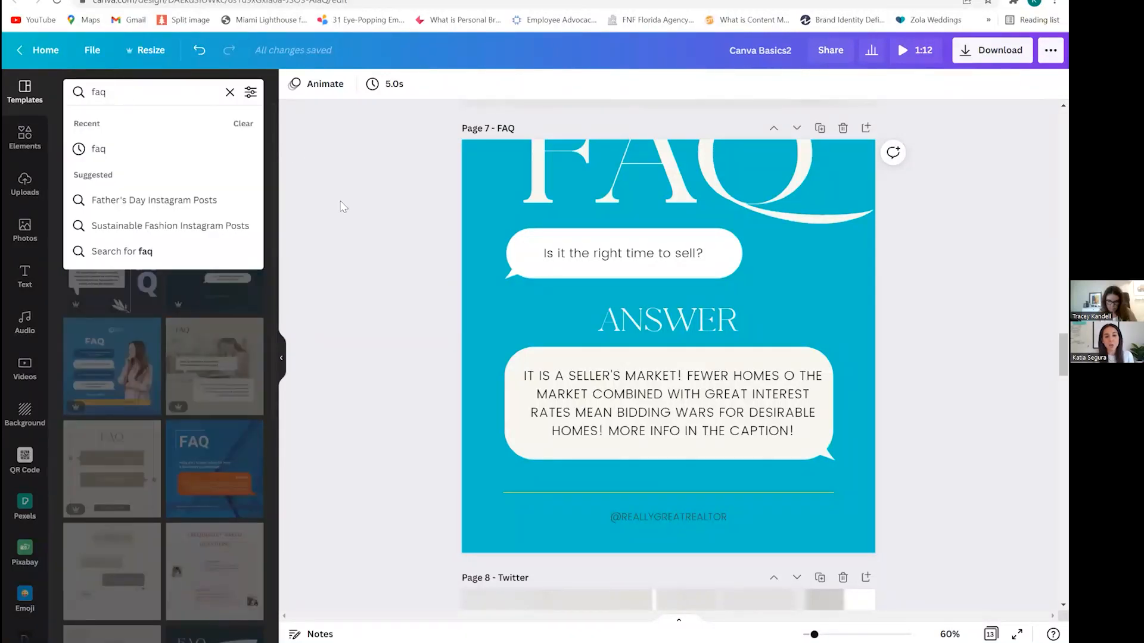
pyautogui.press('Return')
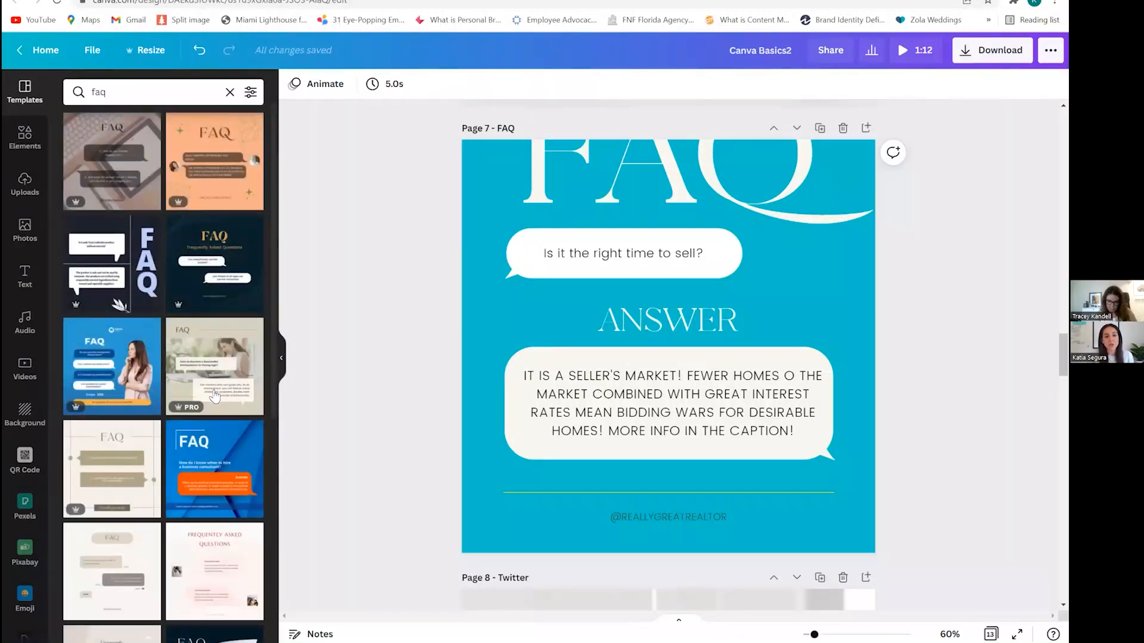
pyautogui.scroll(-3, 215, 396)
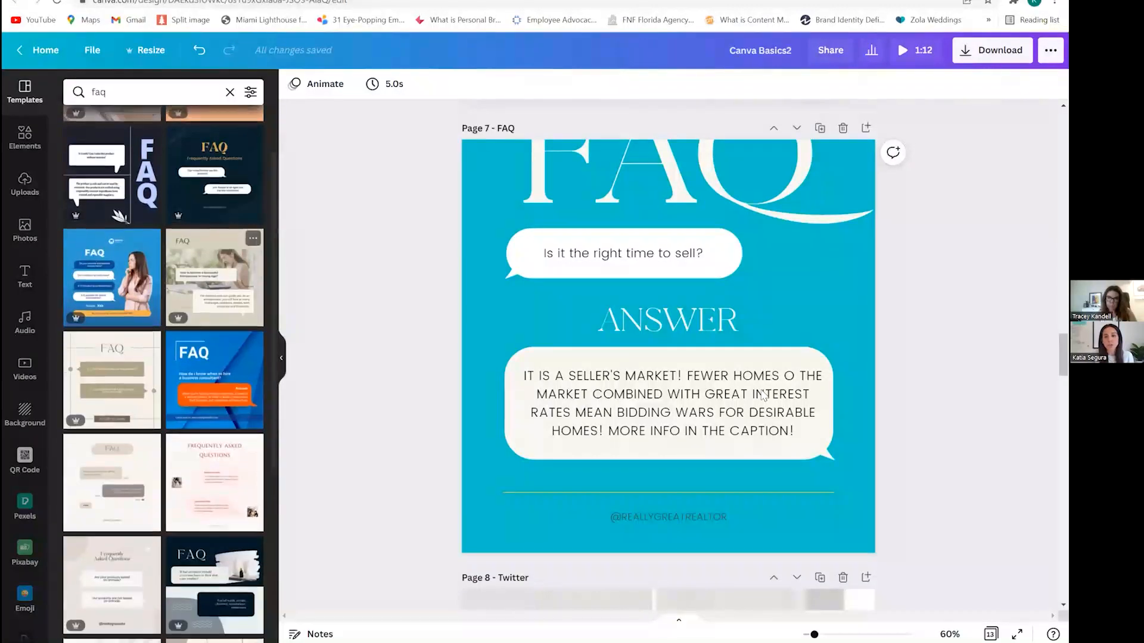
pyautogui.click(680, 382)
pyautogui.click(637, 268)
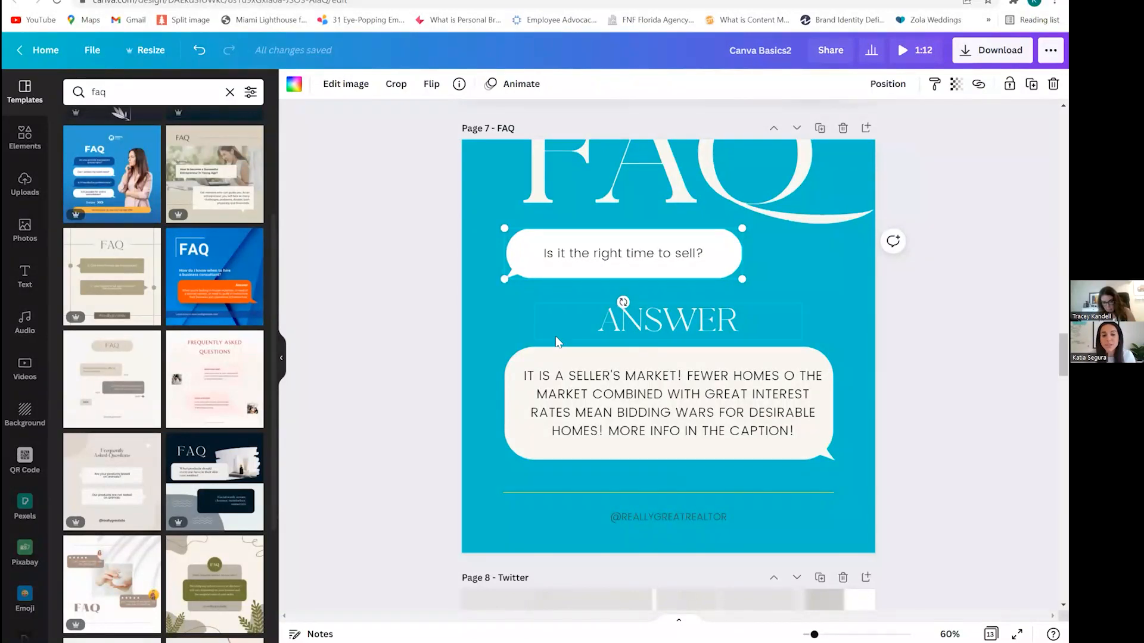
# Go to the Twitter page and search the templates for "twitter".
pyautogui.scroll(-8, 555, 336)
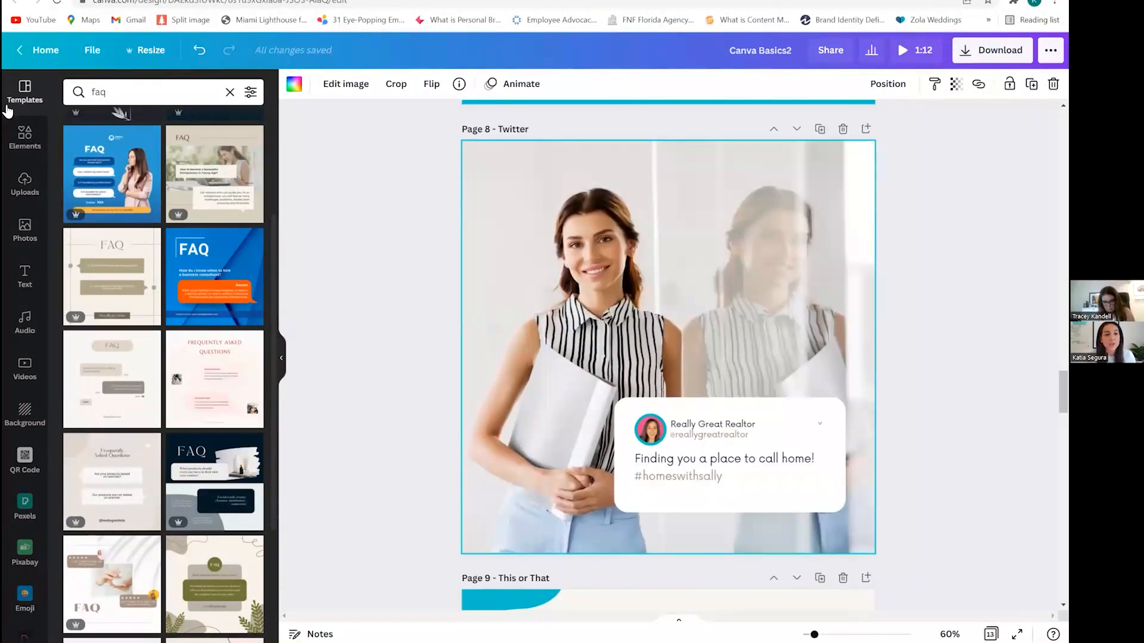
pyautogui.click(141, 98)
pyautogui.moveTo(141, 98); pyautogui.dragTo(89, 97)
pyautogui.write('twitter')
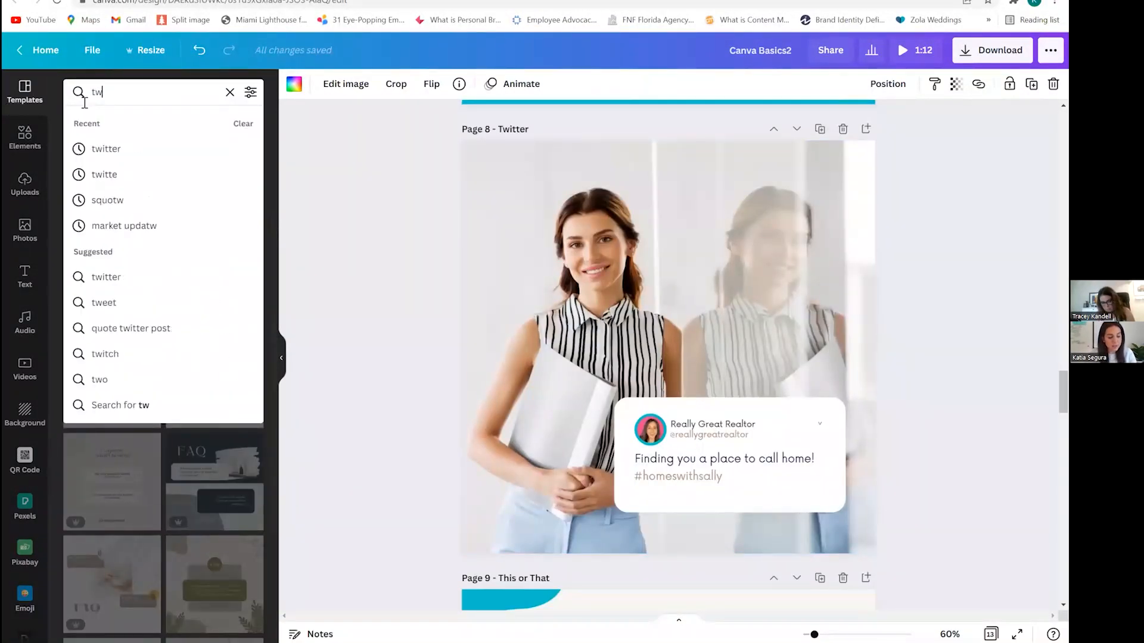
pyautogui.press('Return')
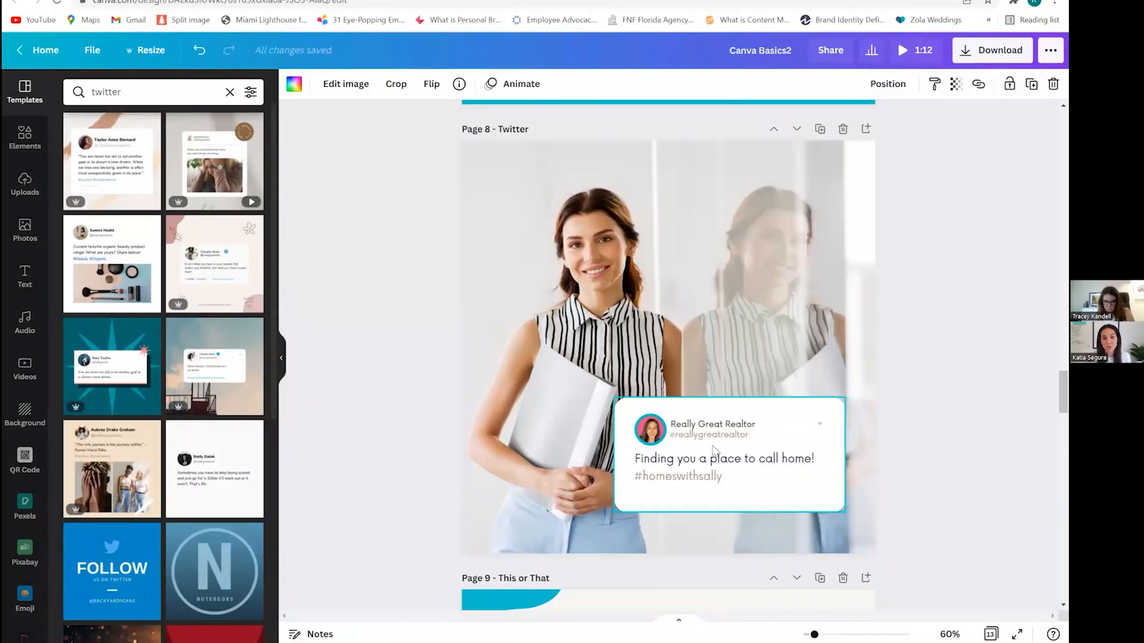
# Replace the background photo of the Twitter page with the recently used photo of the house at dusk.
pyautogui.click(561, 299)
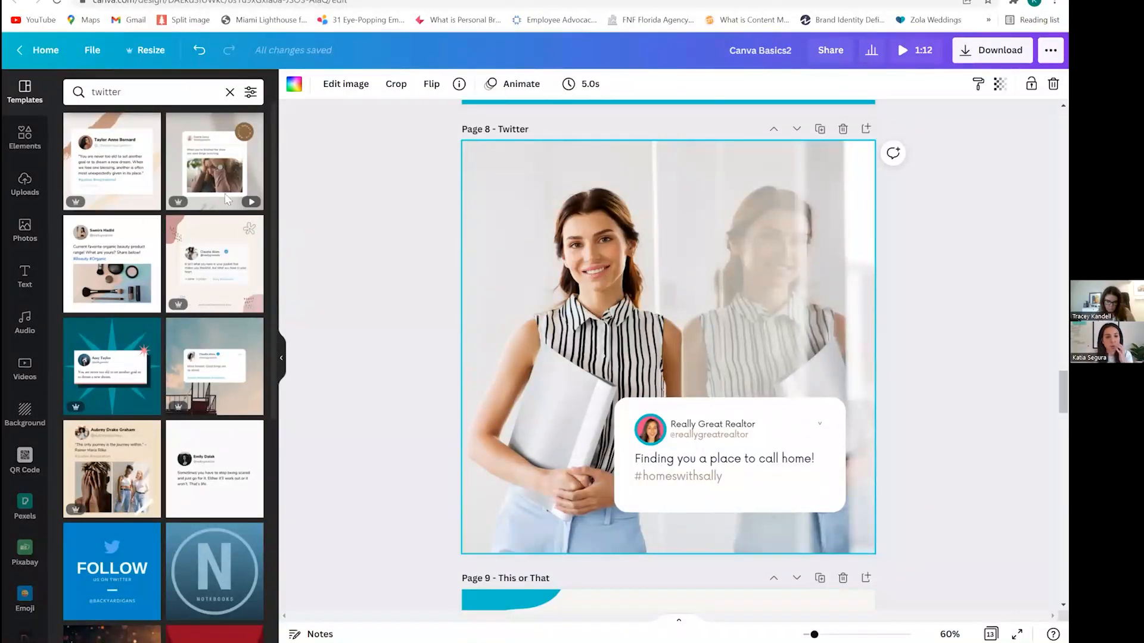
pyautogui.click(26, 243)
pyautogui.moveTo(106, 207); pyautogui.dragTo(475, 261)
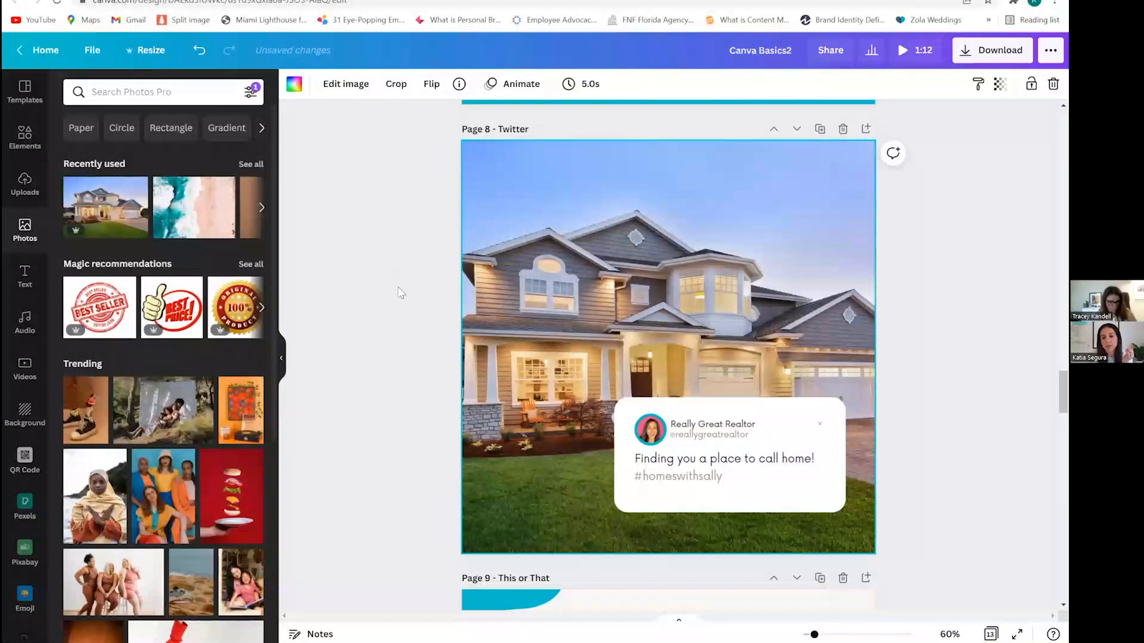
# Move the tweet card with its text and profile picture to the horizontal centre of page 8, slightly higher up.
pyautogui.scroll(-1, 404, 296)
pyautogui.scroll(-1, 430, 279)
pyautogui.moveTo(424, 268); pyautogui.dragTo(660, 328)
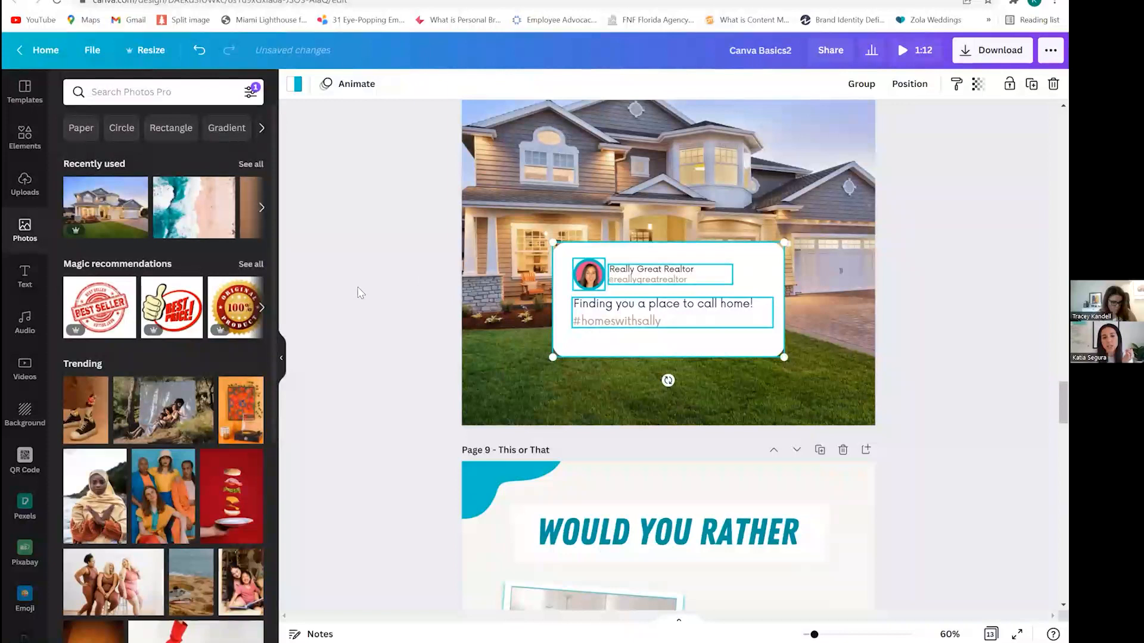
pyautogui.click(595, 278)
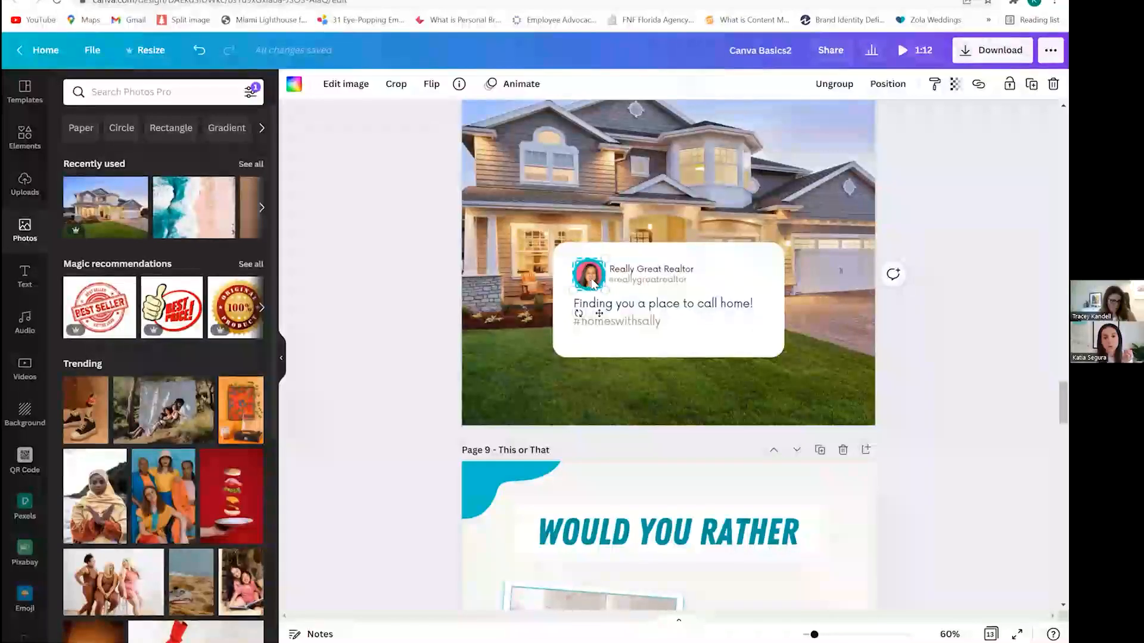
pyautogui.click(371, 267)
pyautogui.scroll(2, 417, 262)
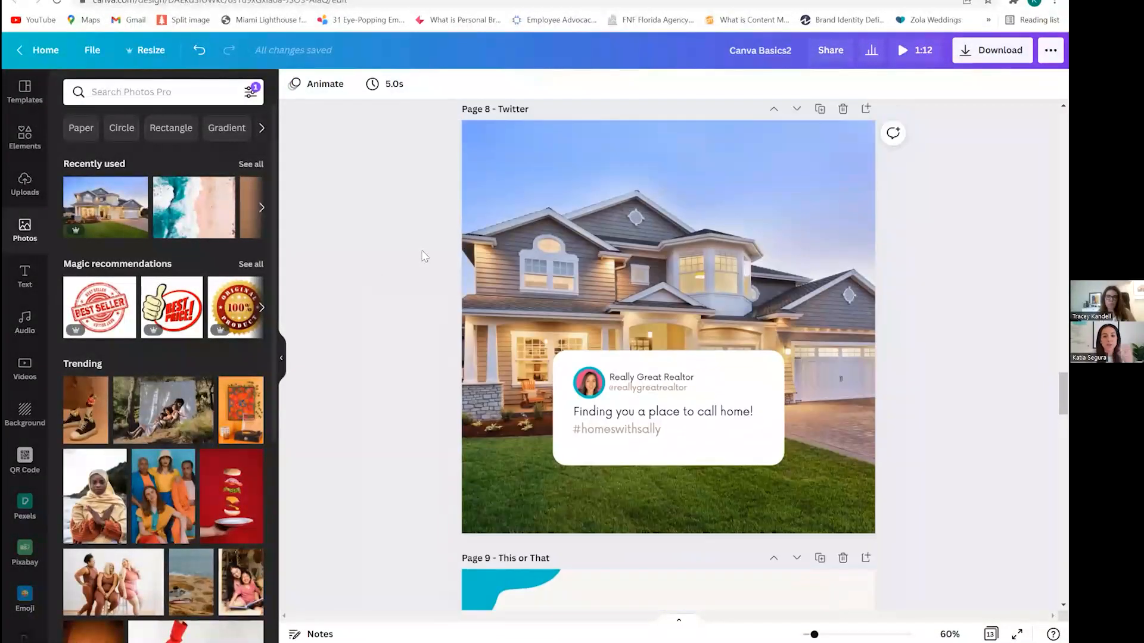
# Search the templates for "this or that" at the This or That page, and select the page's White Kitchen photo.
pyautogui.click(31, 98)
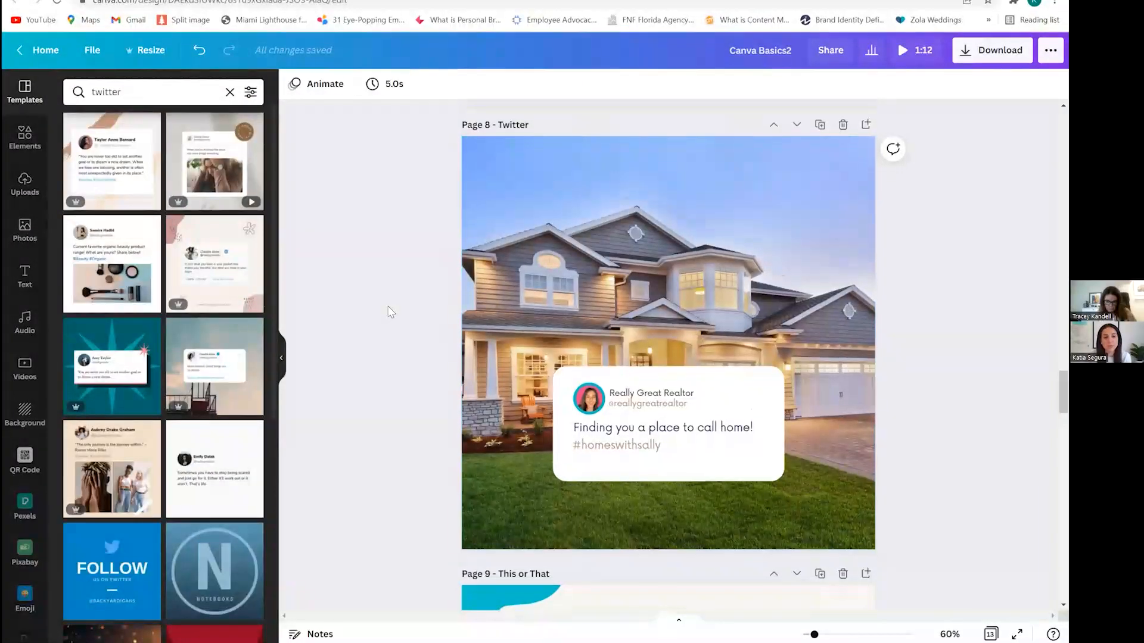
pyautogui.scroll(-4, 391, 312)
pyautogui.scroll(-3, 388, 313)
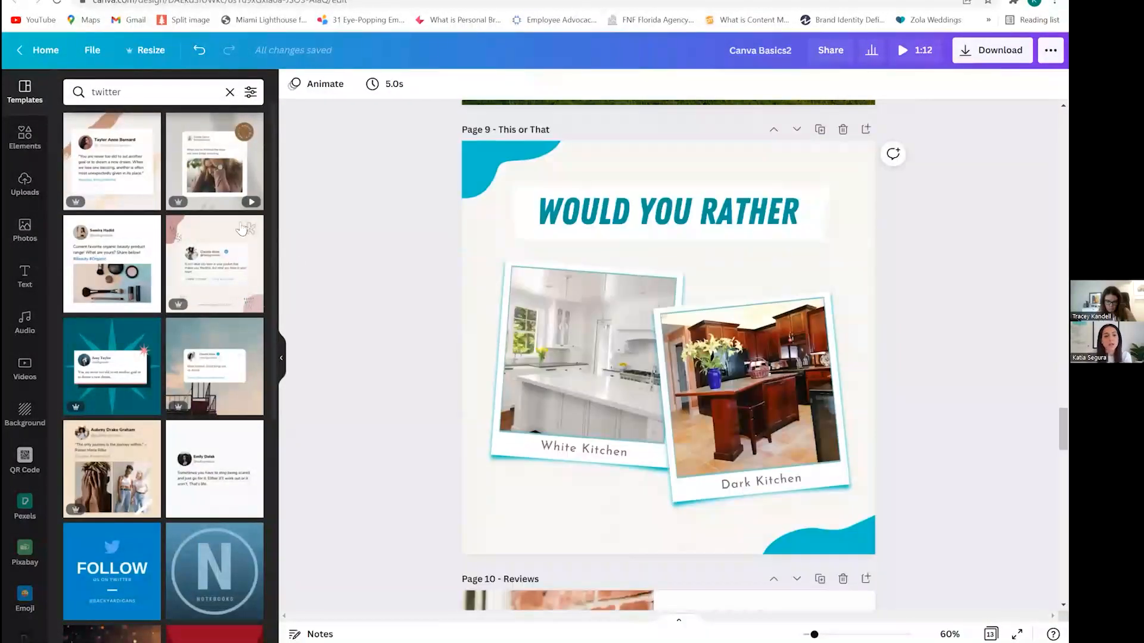
pyautogui.click(78, 94)
pyautogui.write('this')
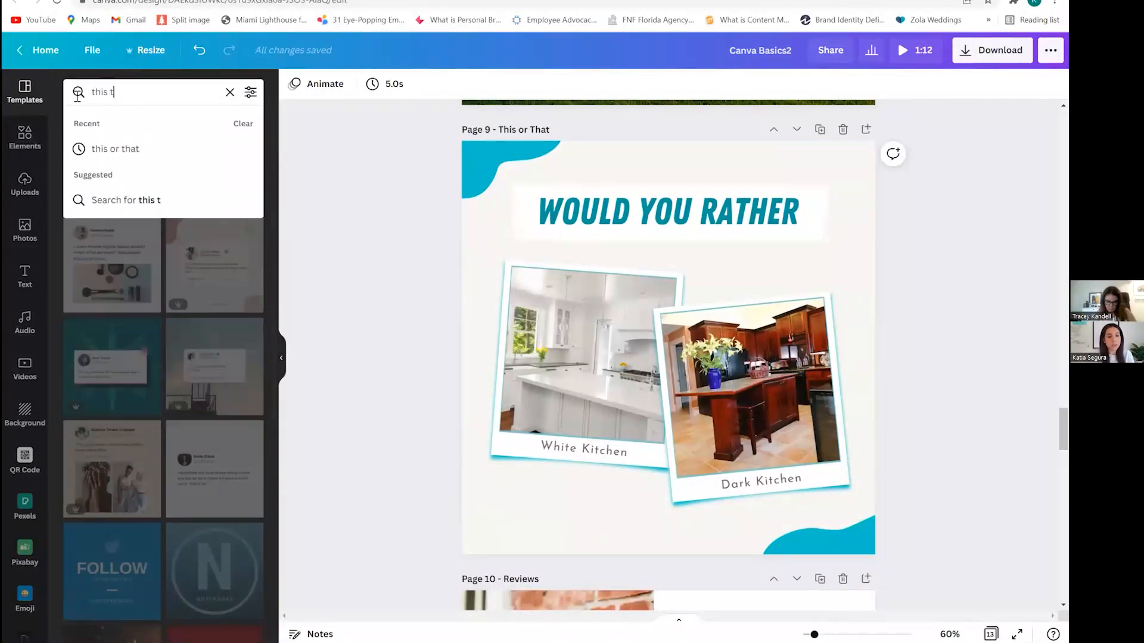
pyautogui.write(' or that')
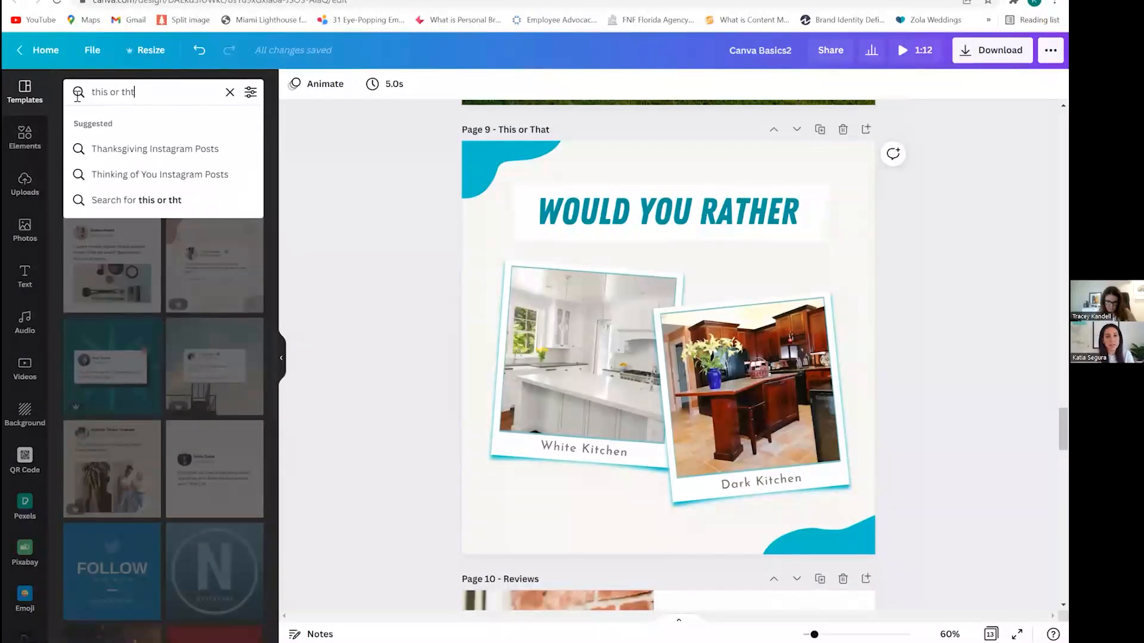
pyautogui.press('Return')
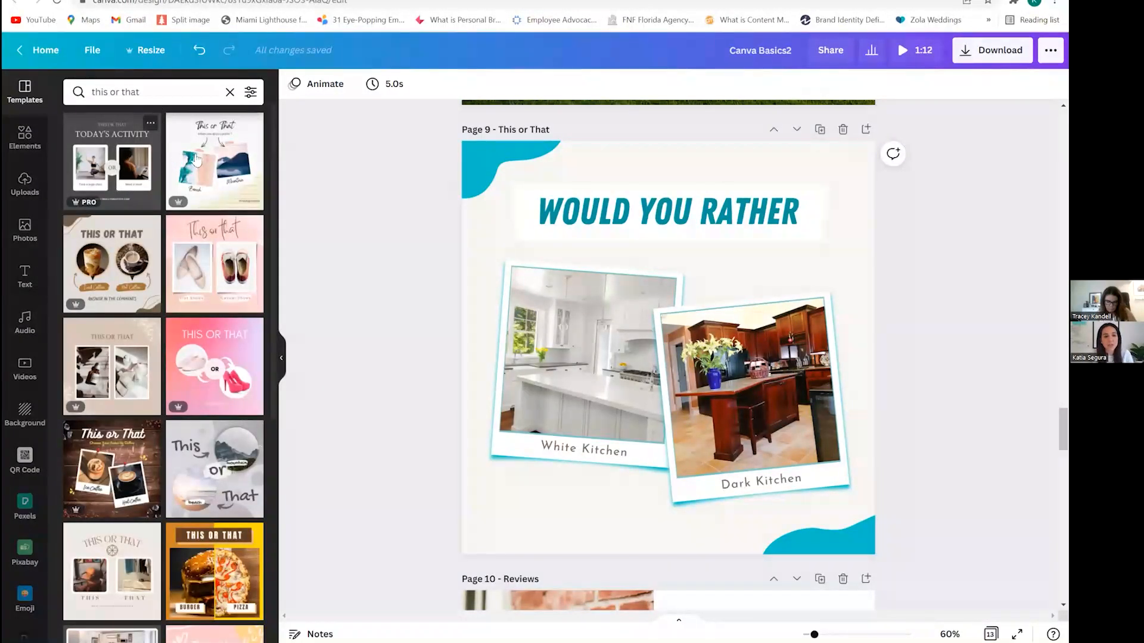
pyautogui.click(575, 378)
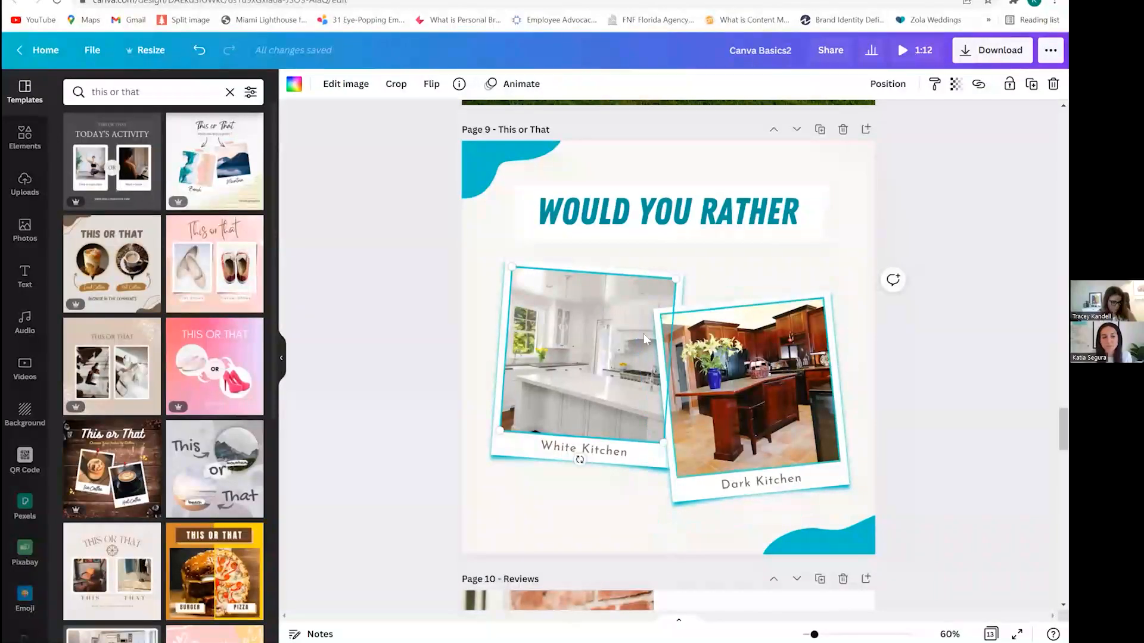
# Go to the Reviews page and search the templates for "reviews".
pyautogui.scroll(-1, 588, 339)
pyautogui.scroll(-8, 588, 335)
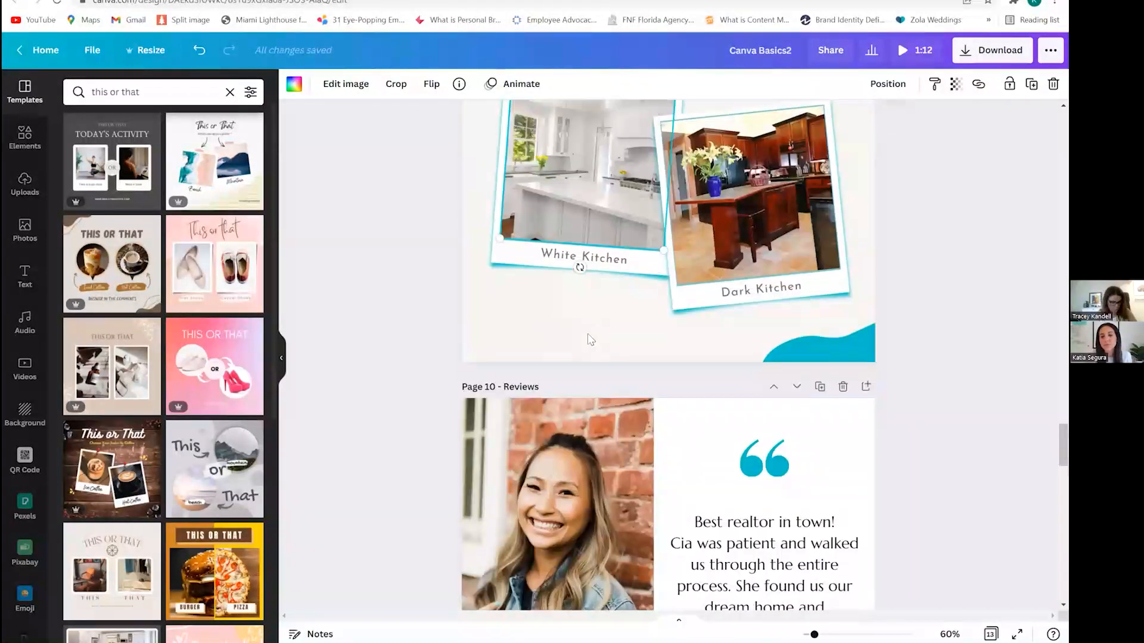
pyautogui.scroll(1, 583, 329)
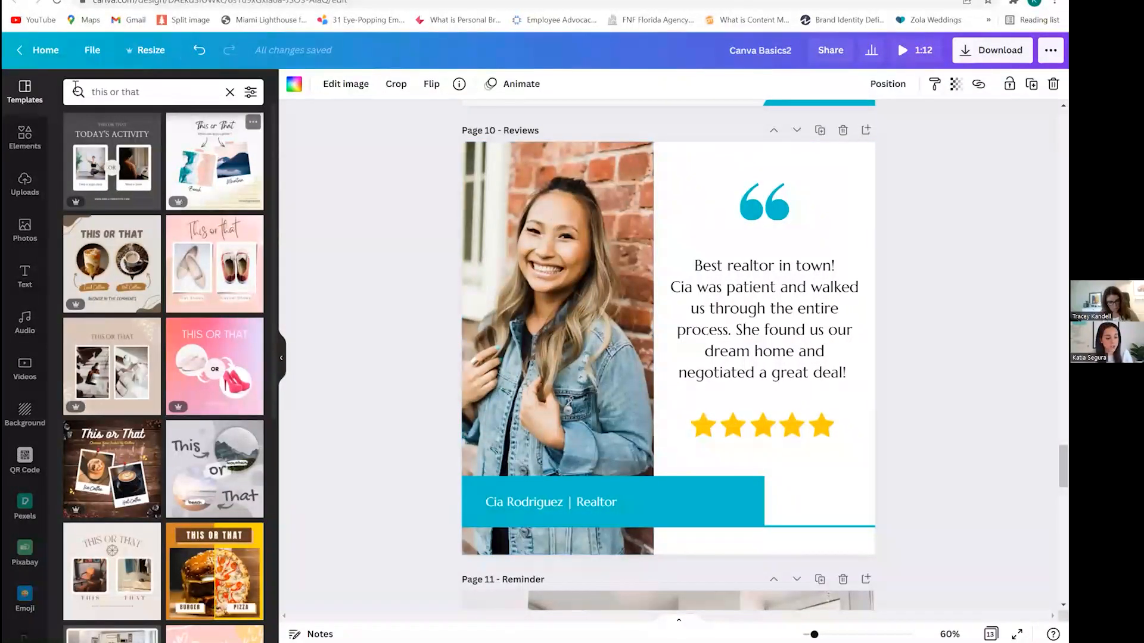
pyautogui.tripleClick(163, 91)
pyautogui.write('reviews')
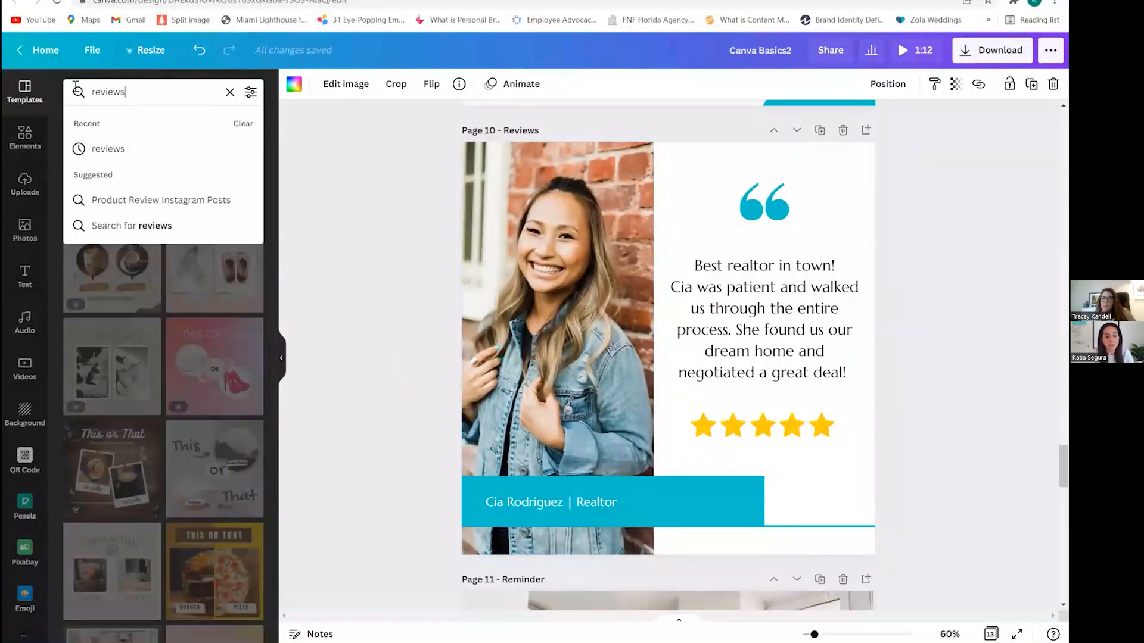
pyautogui.press('Return')
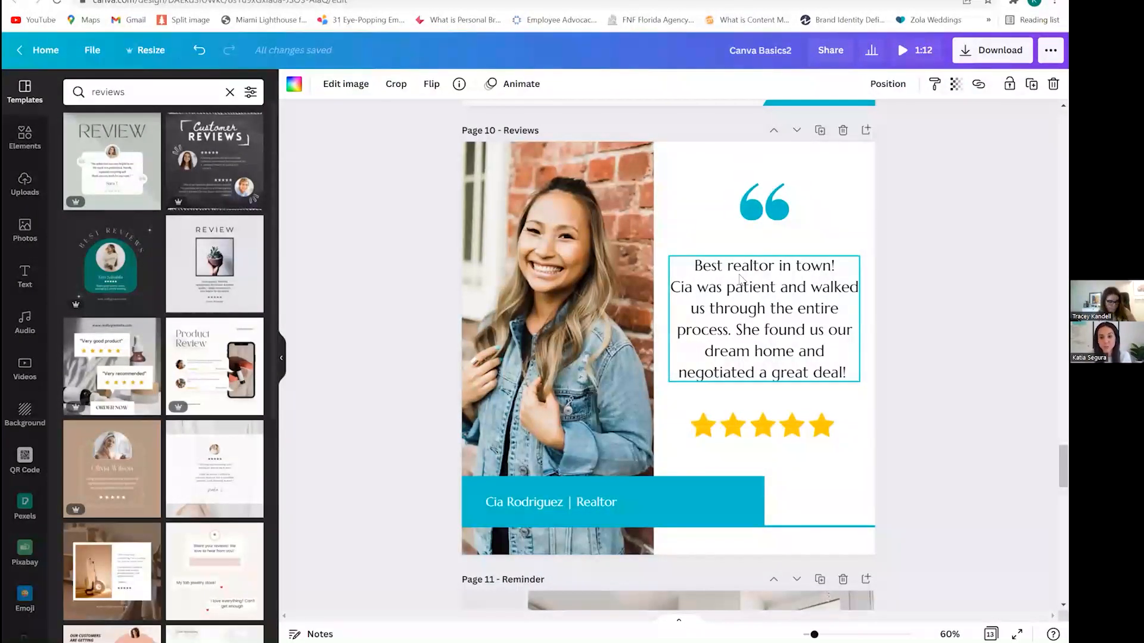
# Go to the Reminder page and search the templates for "reminder".
pyautogui.scroll(-8, 738, 278)
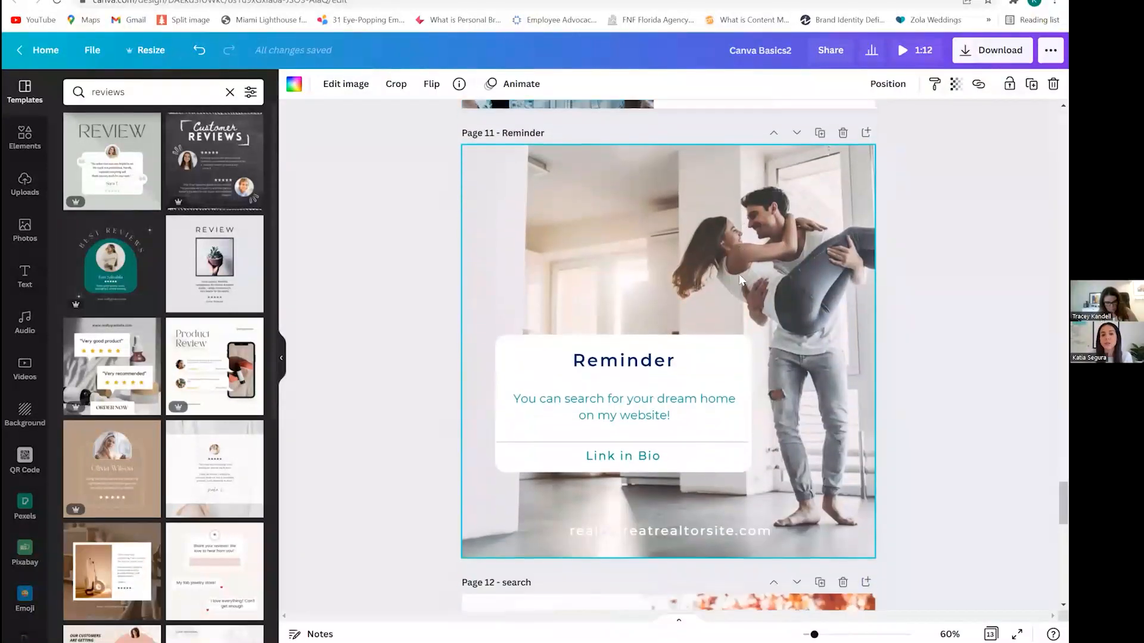
pyautogui.doubleClick(146, 93)
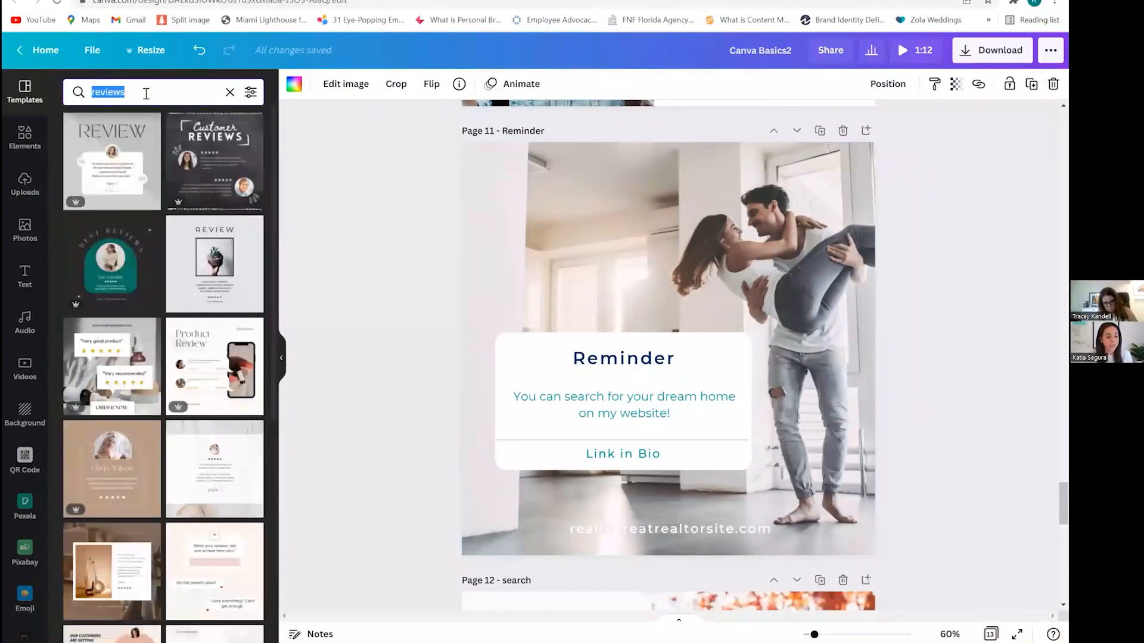
pyautogui.write('reminer')
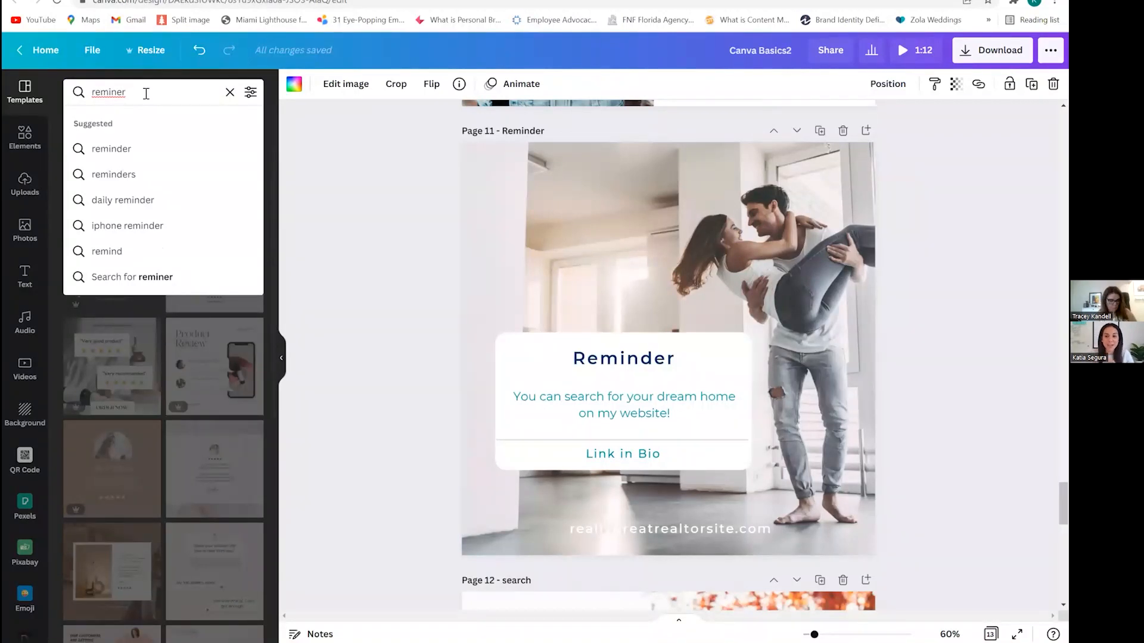
pyautogui.press('BackSpace')
pyautogui.write('der')
pyautogui.press('BackSpace')
pyautogui.press('BackSpace')
pyautogui.press('BackSpace')
pyautogui.press('BackSpace')
pyautogui.write('der')
pyautogui.press('Return')
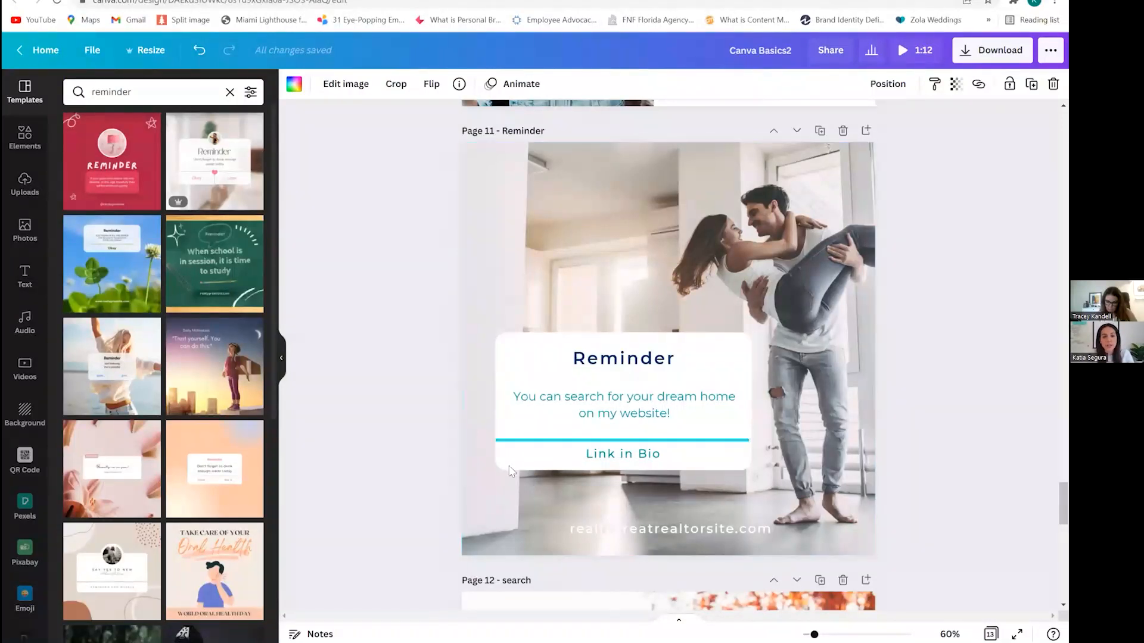
# Search the templates for "search" at page 12, and open the page's search-bar text for editing.
pyautogui.scroll(-1, 592, 456)
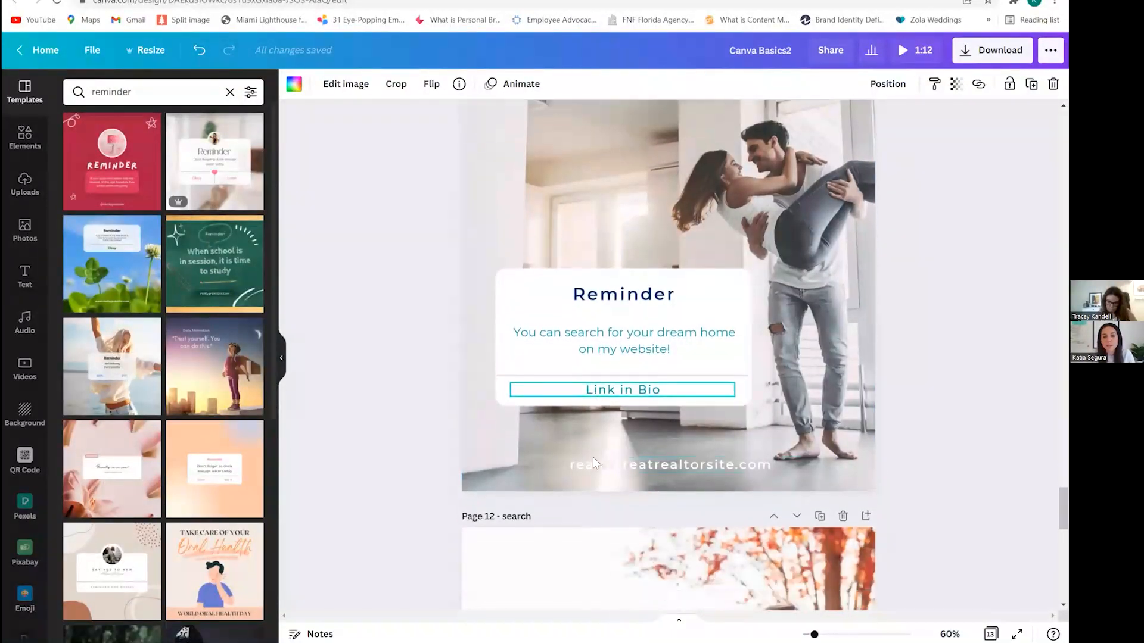
pyautogui.scroll(-4, 592, 456)
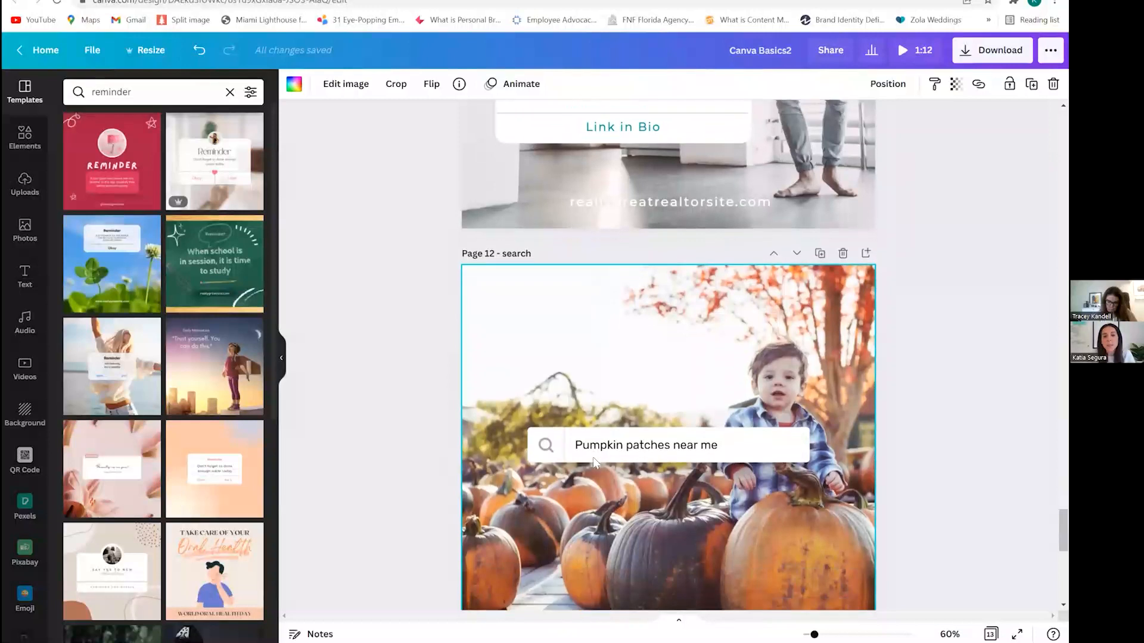
pyautogui.scroll(-2, 592, 456)
pyautogui.doubleClick(198, 99)
pyautogui.write('search')
pyautogui.press('Return')
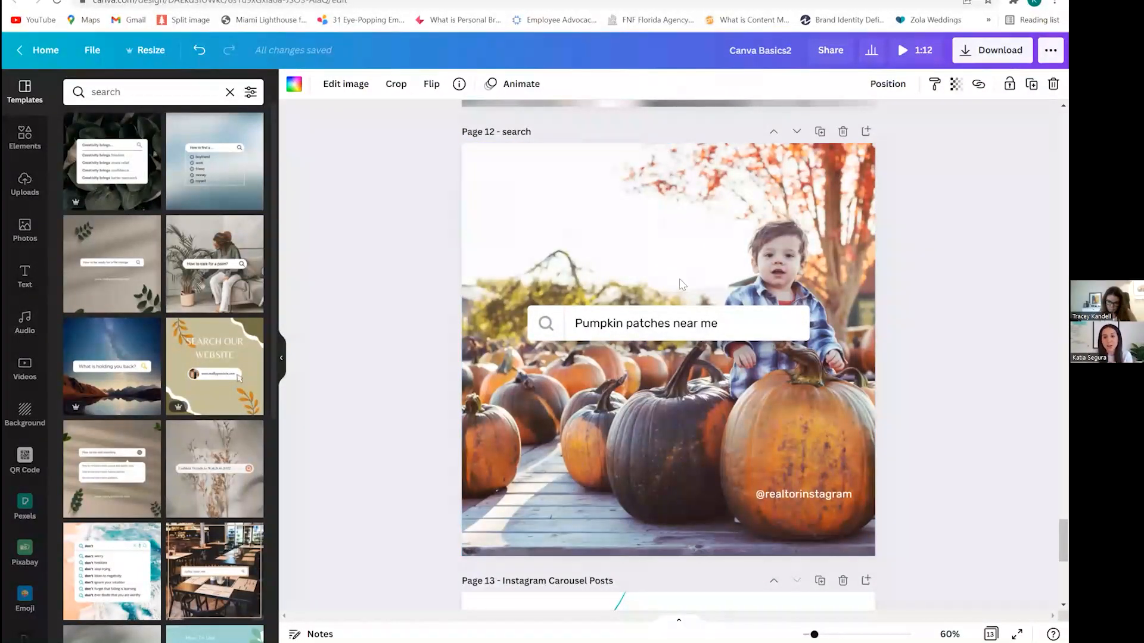
pyautogui.click(689, 324)
pyautogui.click(689, 325)
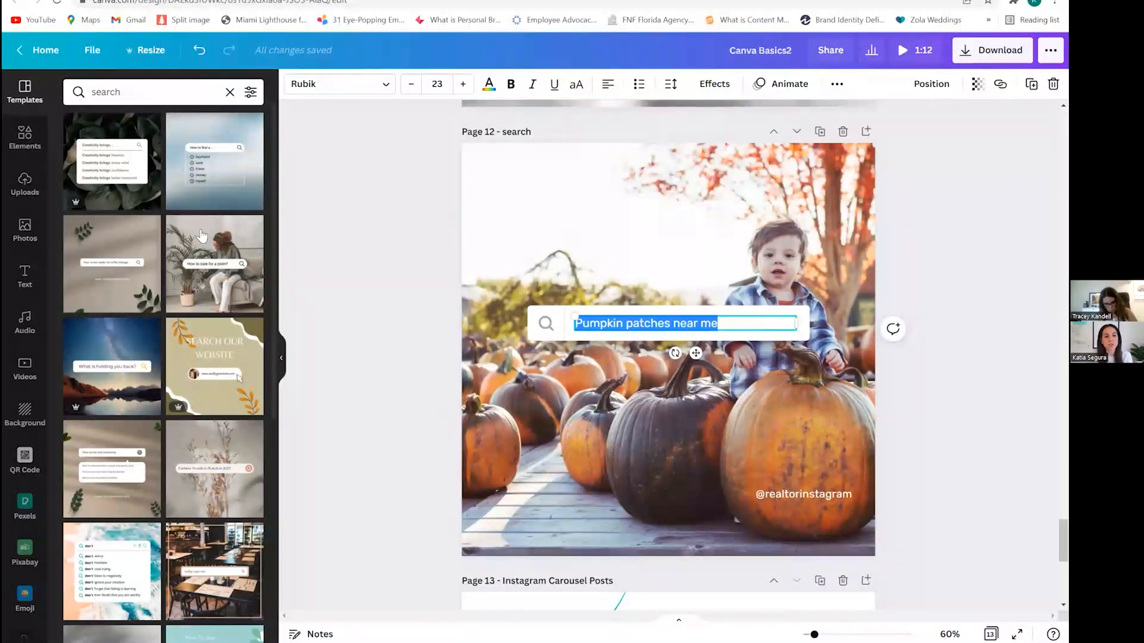
# Go to the Instagram Carousel Posts page and search the templates for "INSTAGRAM CAROUSEL POSTS".
pyautogui.click(455, 357)
pyautogui.scroll(-5, 455, 357)
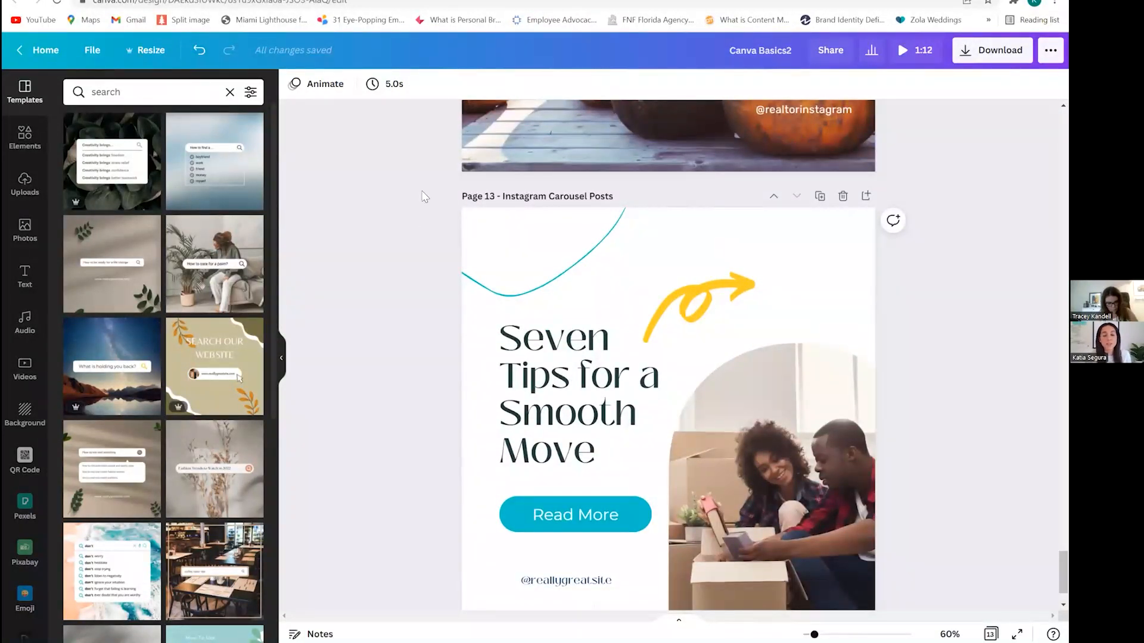
pyautogui.scroll(-1, 424, 197)
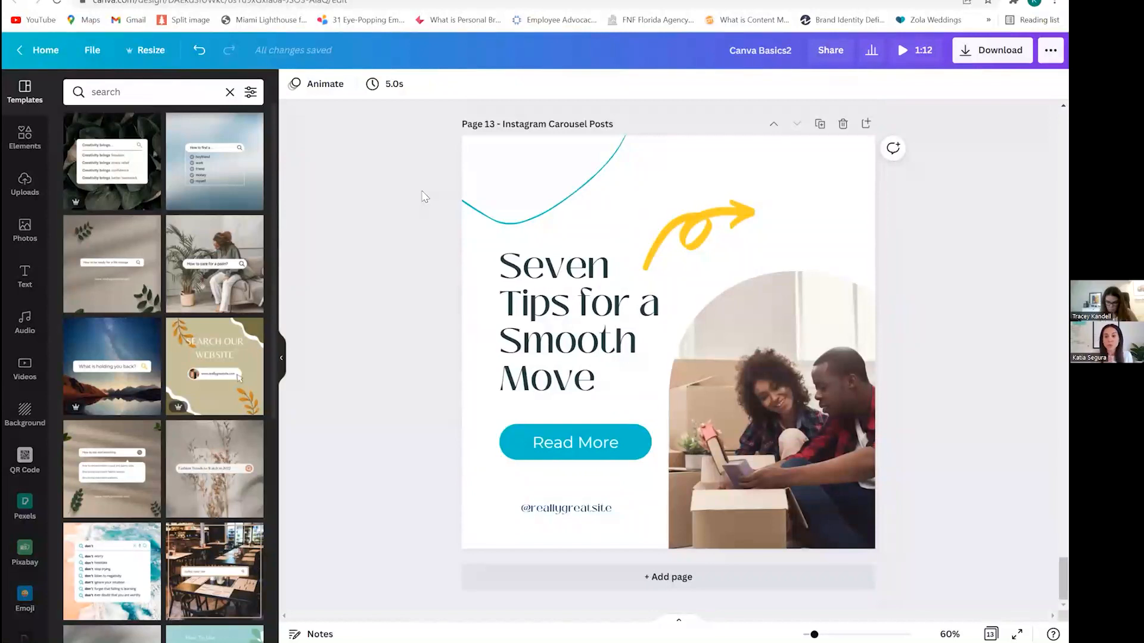
pyautogui.doubleClick(171, 92)
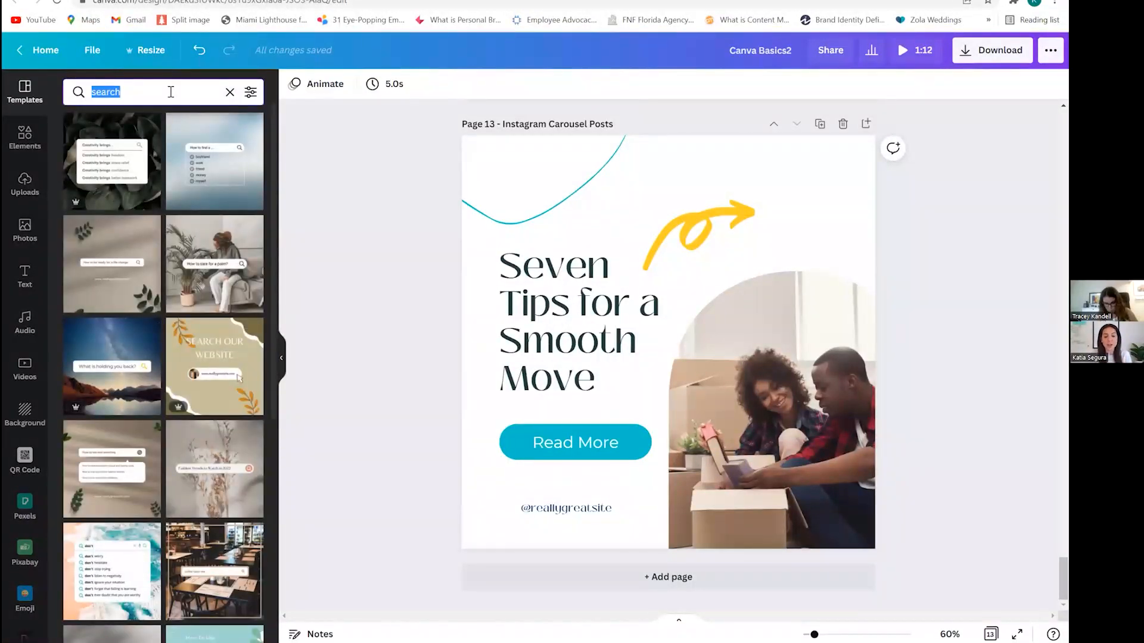
pyautogui.press('BackSpace')
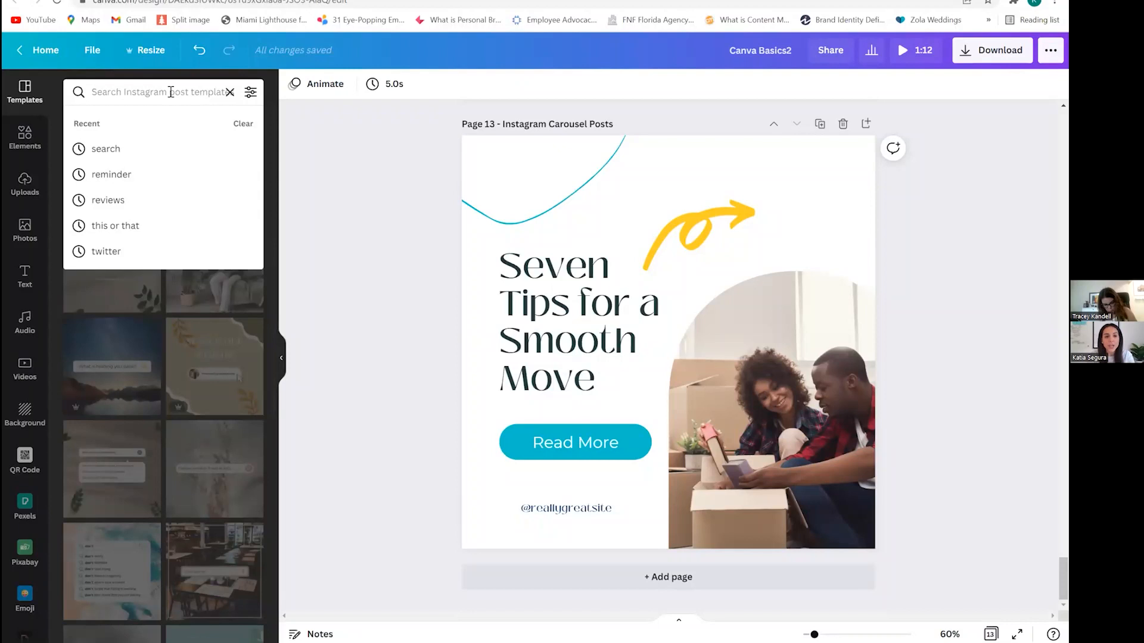
pyautogui.write('inst')
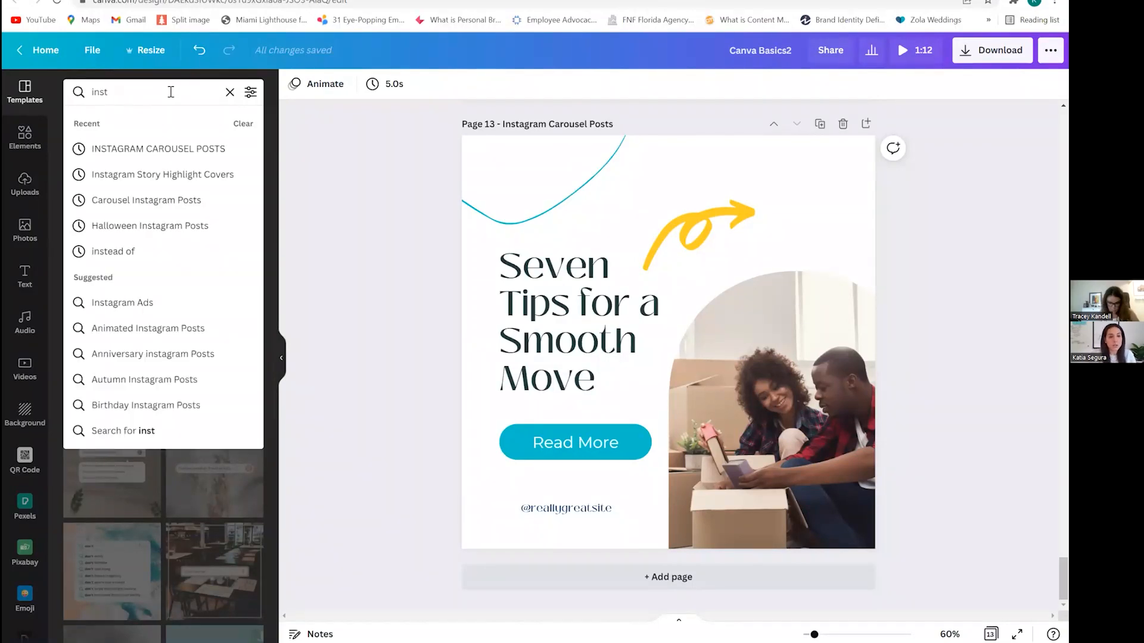
pyautogui.click(157, 150)
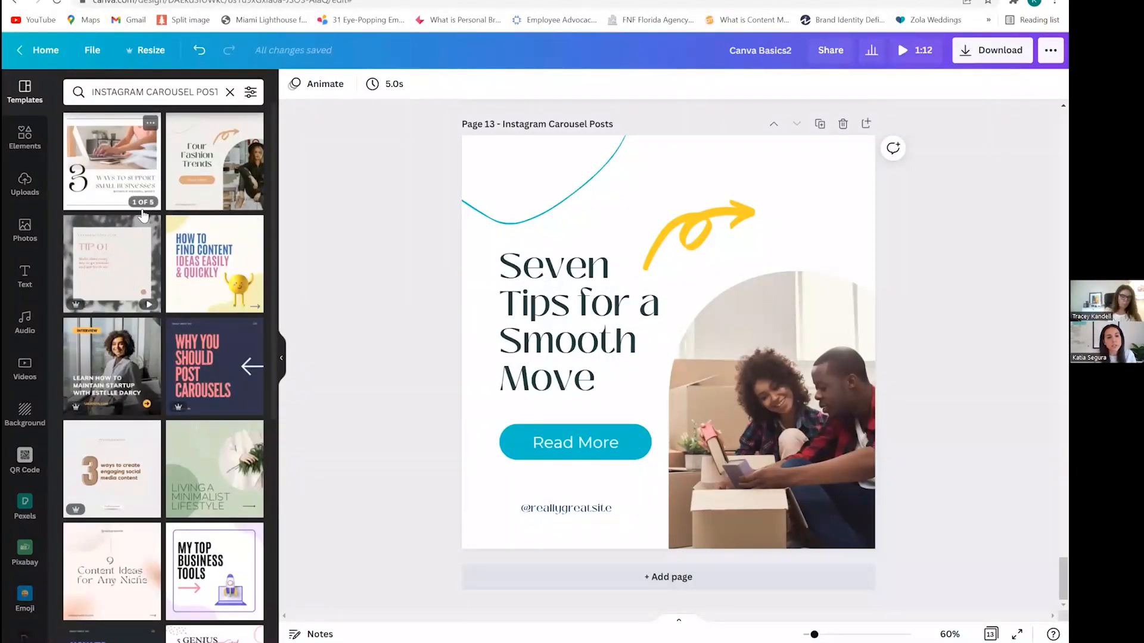
# Apply the first page of the Chic Beige Abstract Fashion Carousel template to page 13, and undo it.
pyautogui.click(199, 200)
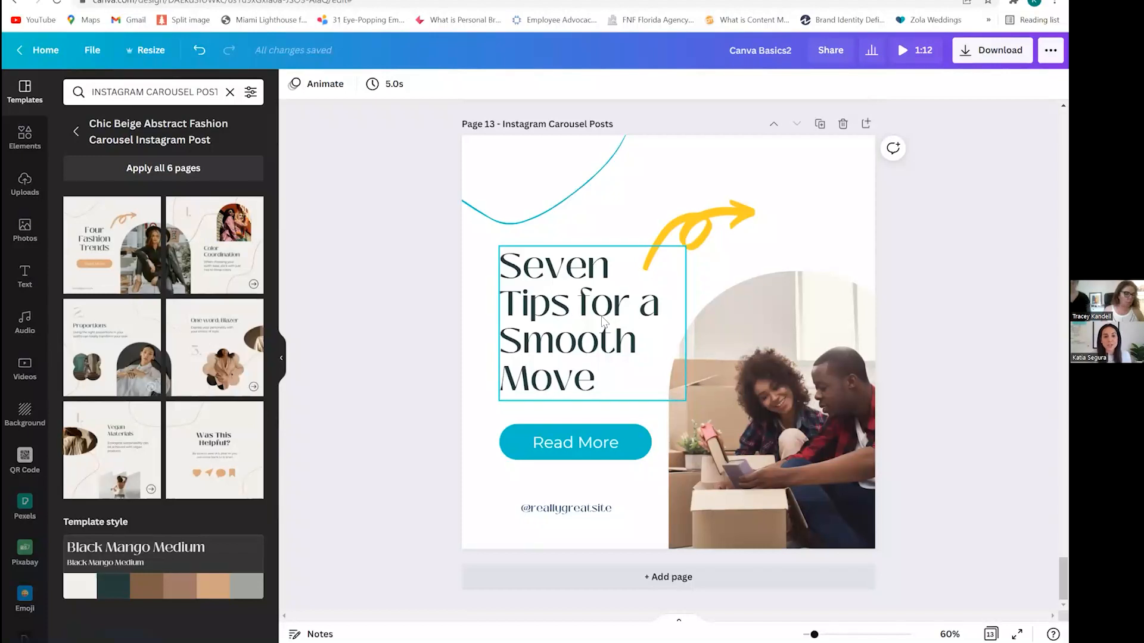
pyautogui.moveTo(95, 243); pyautogui.dragTo(721, 394)
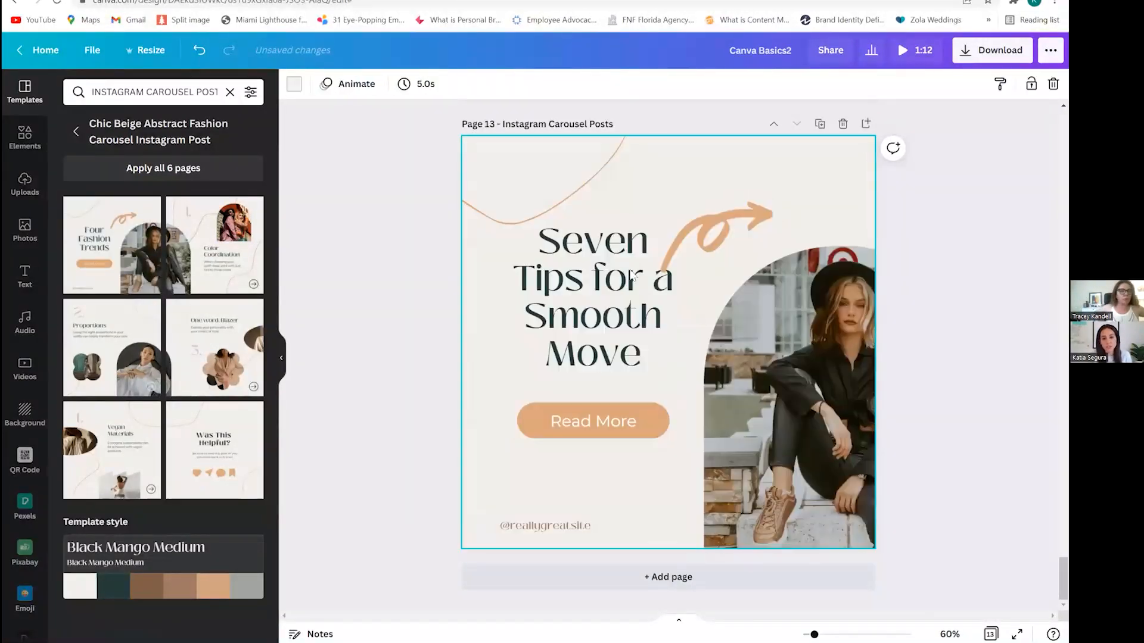
pyautogui.hotkey('ctrl', 'z')
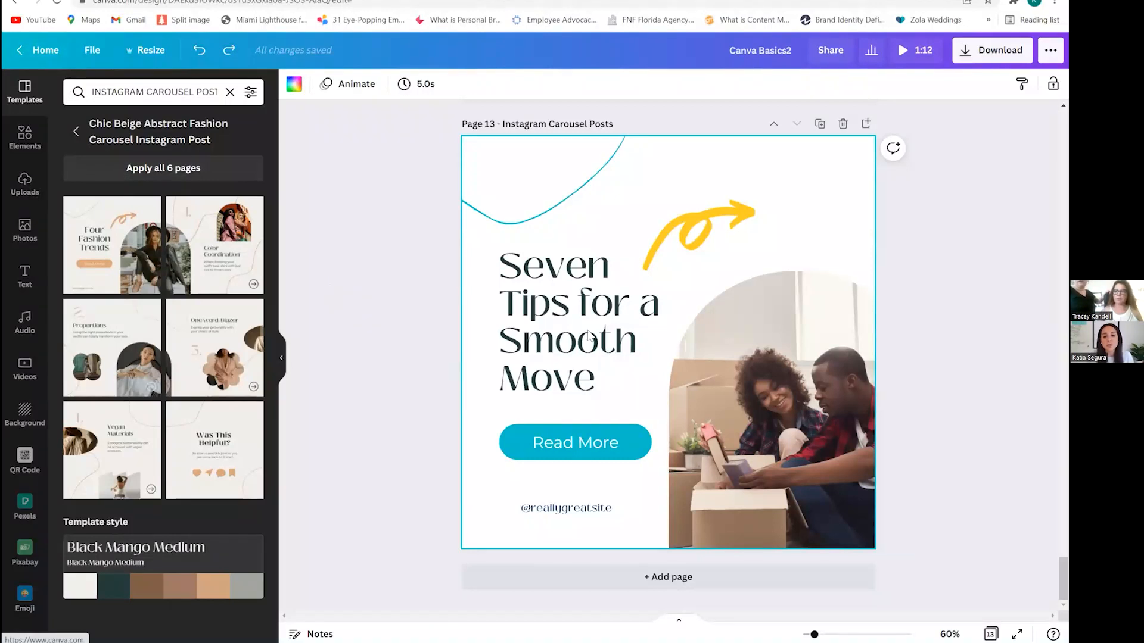
# Switch to the Canva Class folder and search the new-design types for "insta".
pyautogui.scroll(4, 577, 340)
pyautogui.scroll(16, 668, 355)
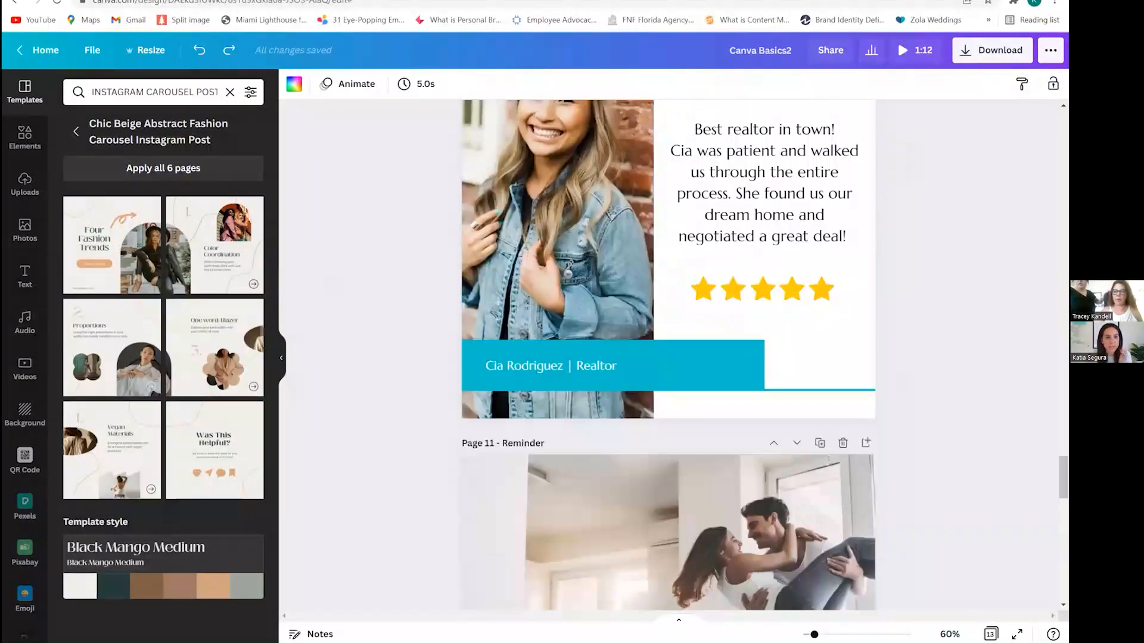
pyautogui.hotkey('ctrl', 'Tab')
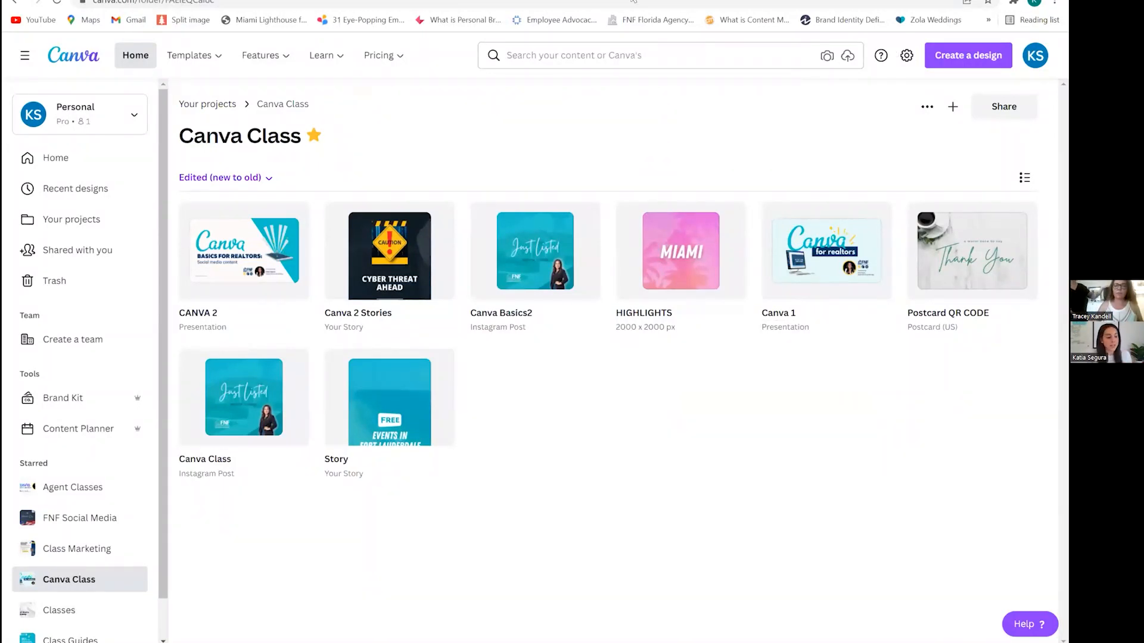
pyautogui.click(968, 54)
pyautogui.write('insta')
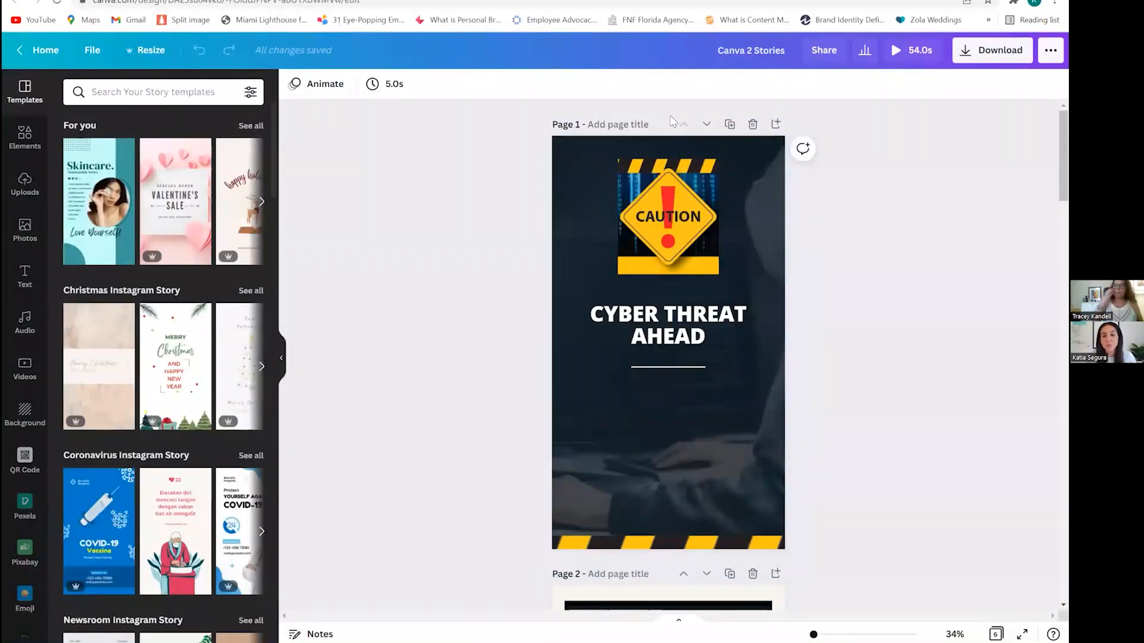
# Shift the dark overlay on page 1 of the Canva 2 Stories design slightly to the left.
pyautogui.click(659, 284)
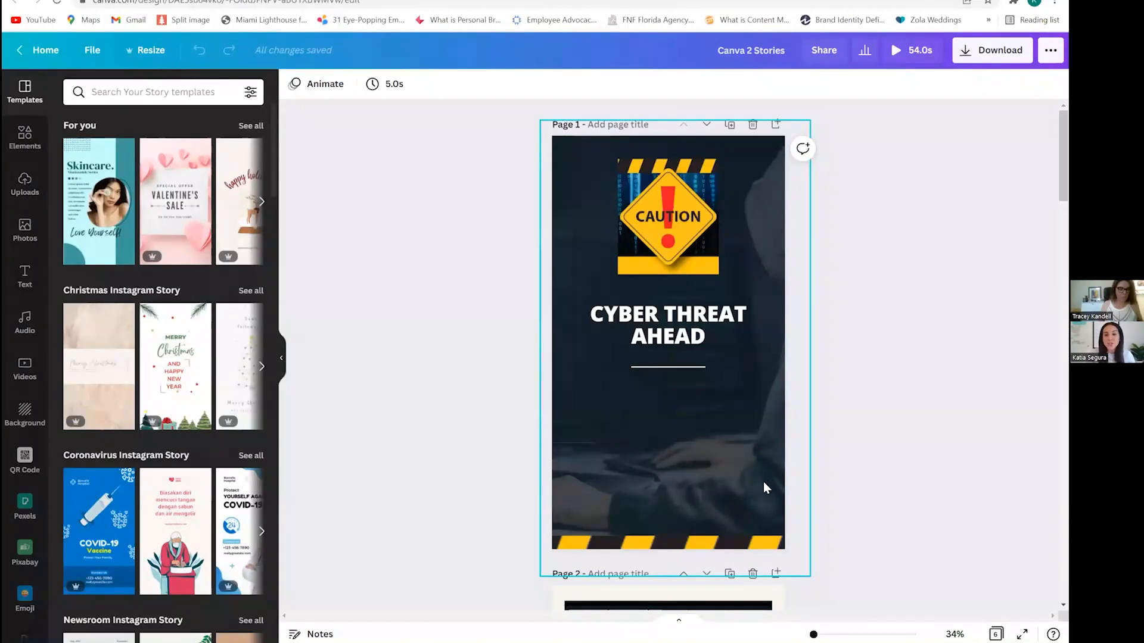
pyautogui.click(626, 422)
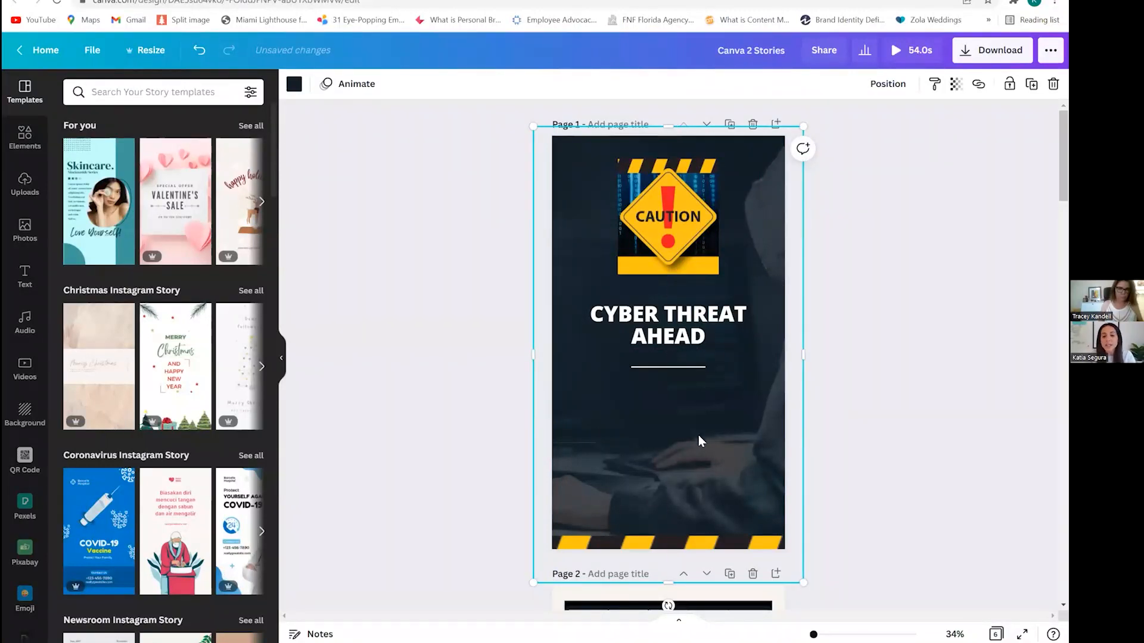
pyautogui.scroll(-2, 699, 436)
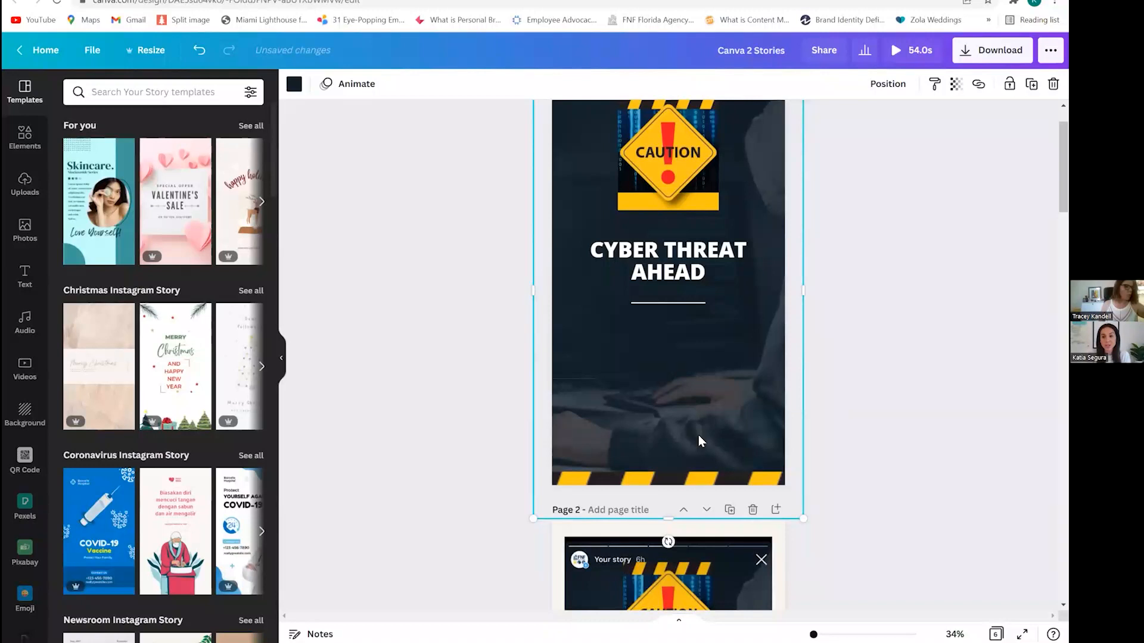
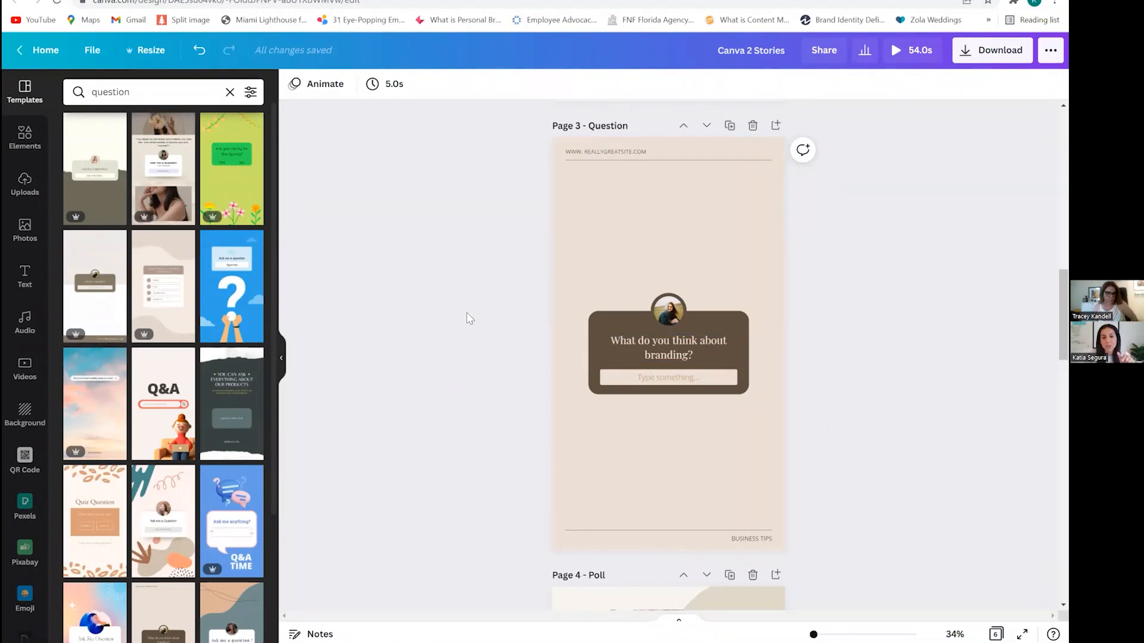
# Delete the branding question box from the Question page, and open the page's background color options.
pyautogui.moveTo(721, 398); pyautogui.dragTo(477, 296)
pyautogui.press('Delete')
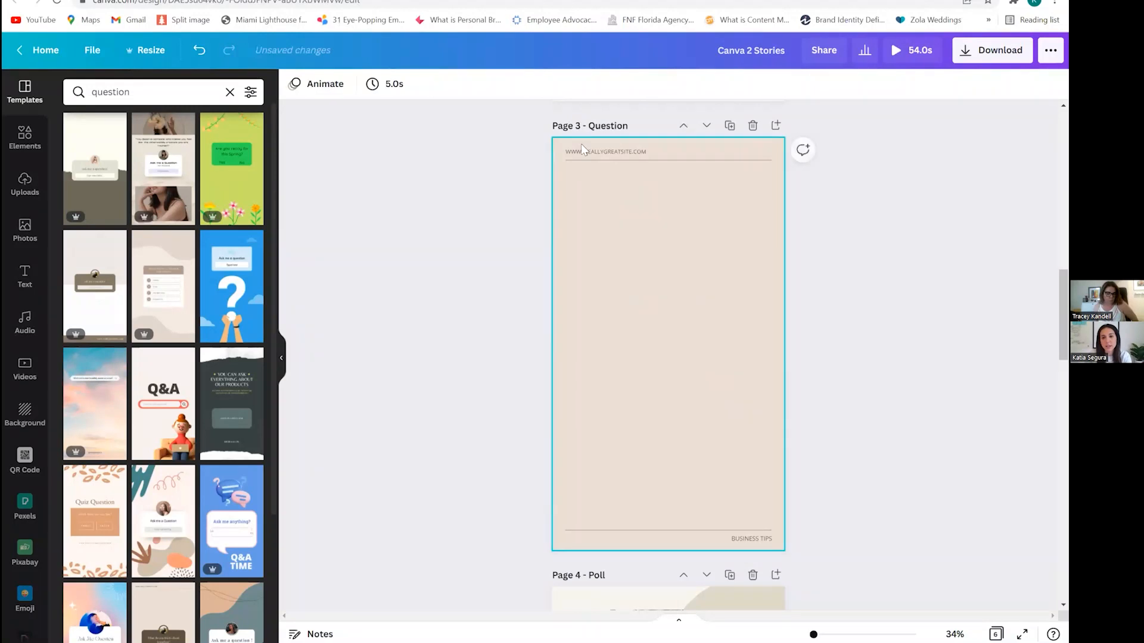
pyautogui.click(294, 84)
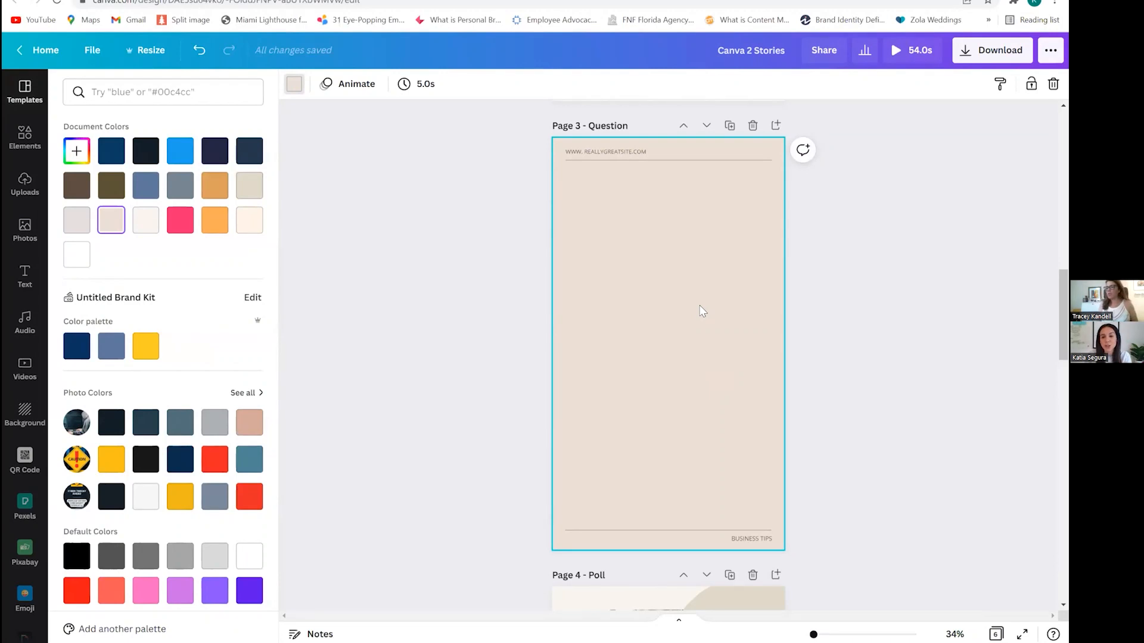
# Go to the Poll page and search the templates for "poll".
pyautogui.scroll(-5, 528, 293)
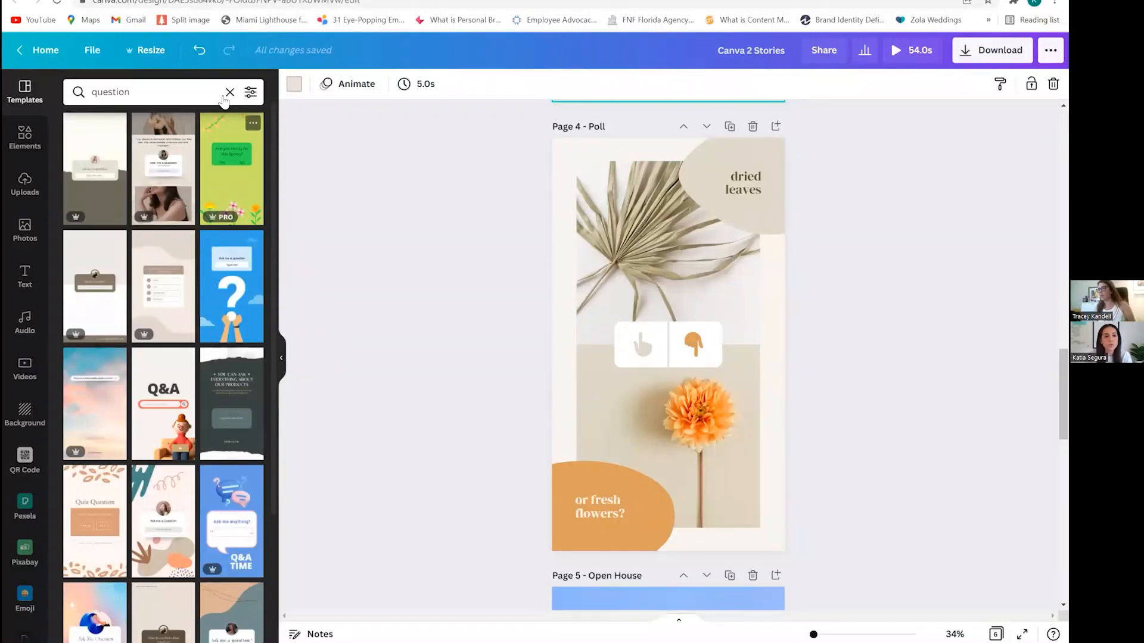
pyautogui.click(145, 96)
pyautogui.hotkey('ctrl', 'a')
pyautogui.press('BackSpace')
pyautogui.write('poll')
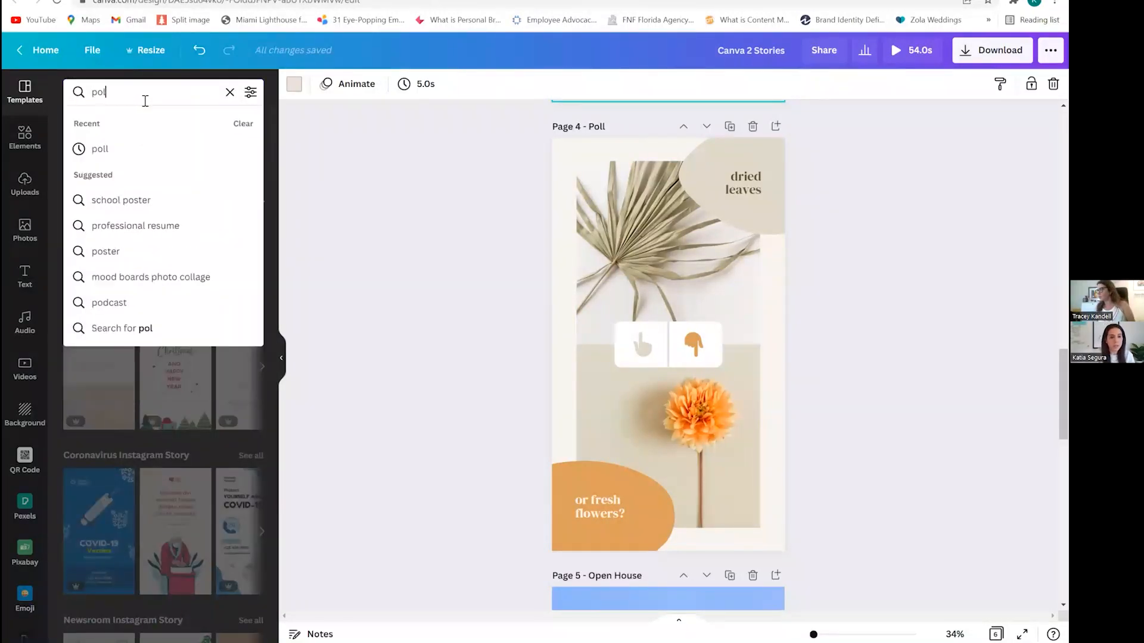
pyautogui.click(123, 148)
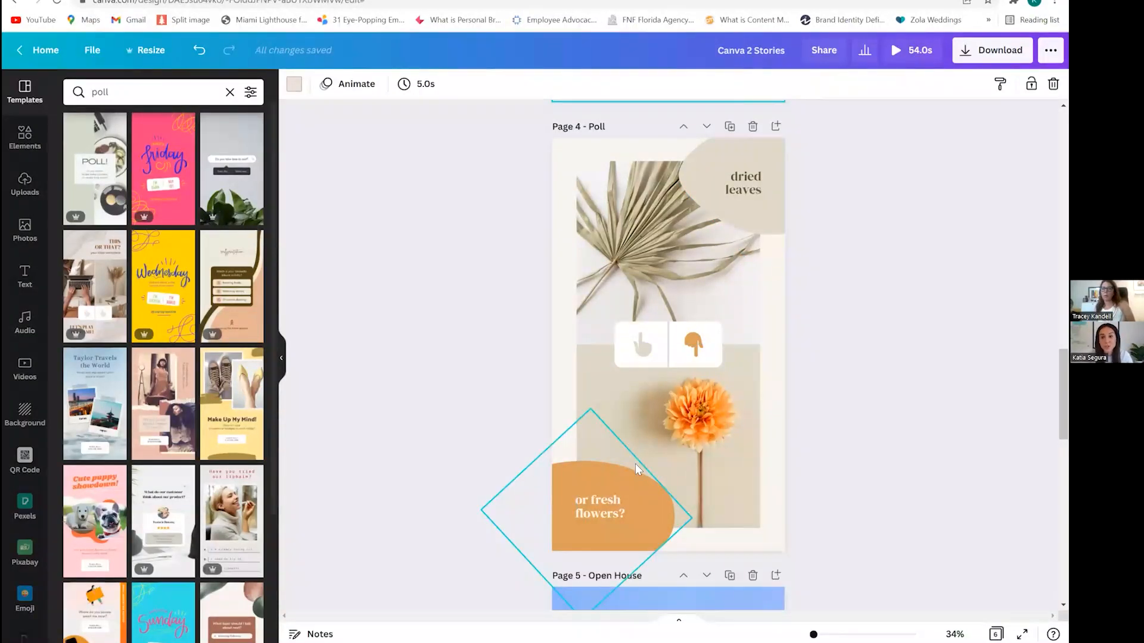
# Go to the Open House page and search the templates for "open house".
pyautogui.scroll(-7, 636, 468)
pyautogui.scroll(-1, 635, 468)
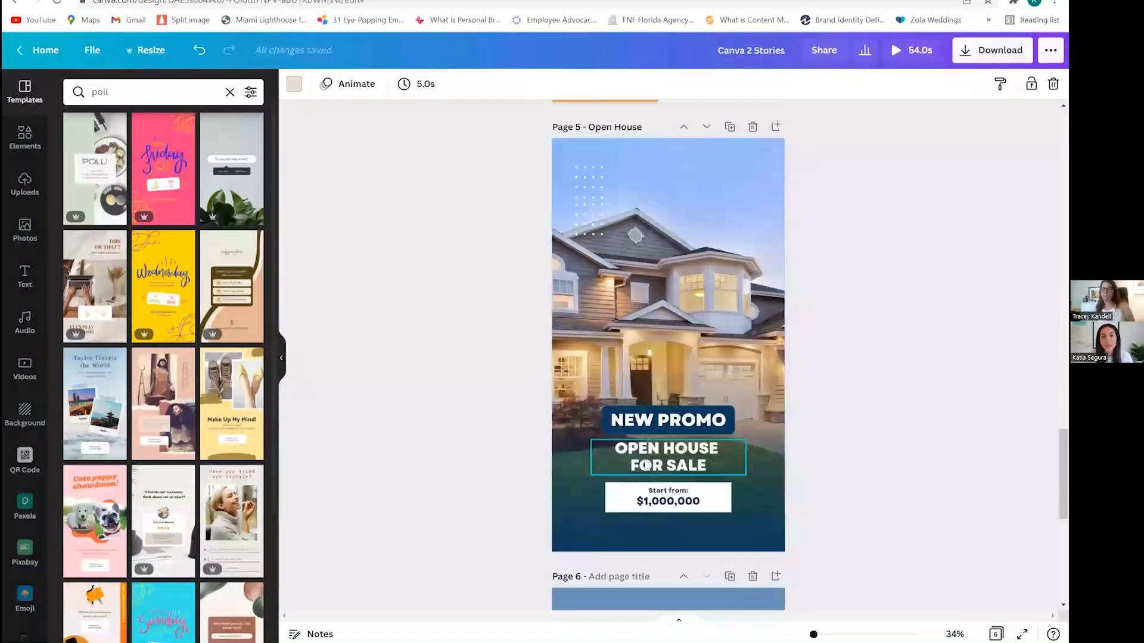
pyautogui.click(148, 98)
pyautogui.write('open house')
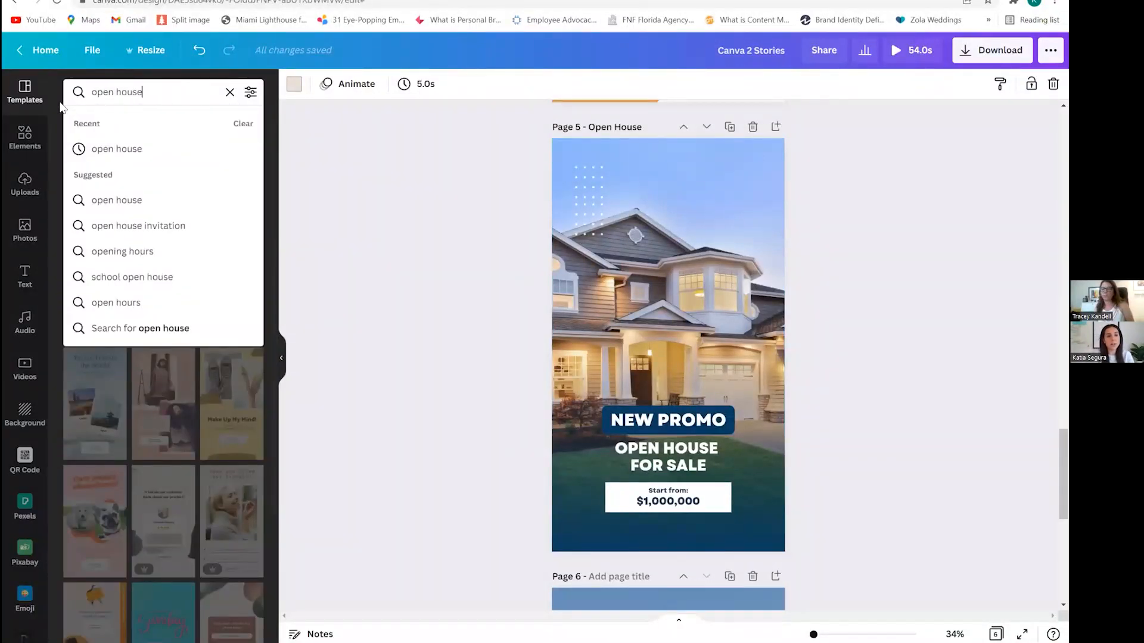
pyautogui.press('Return')
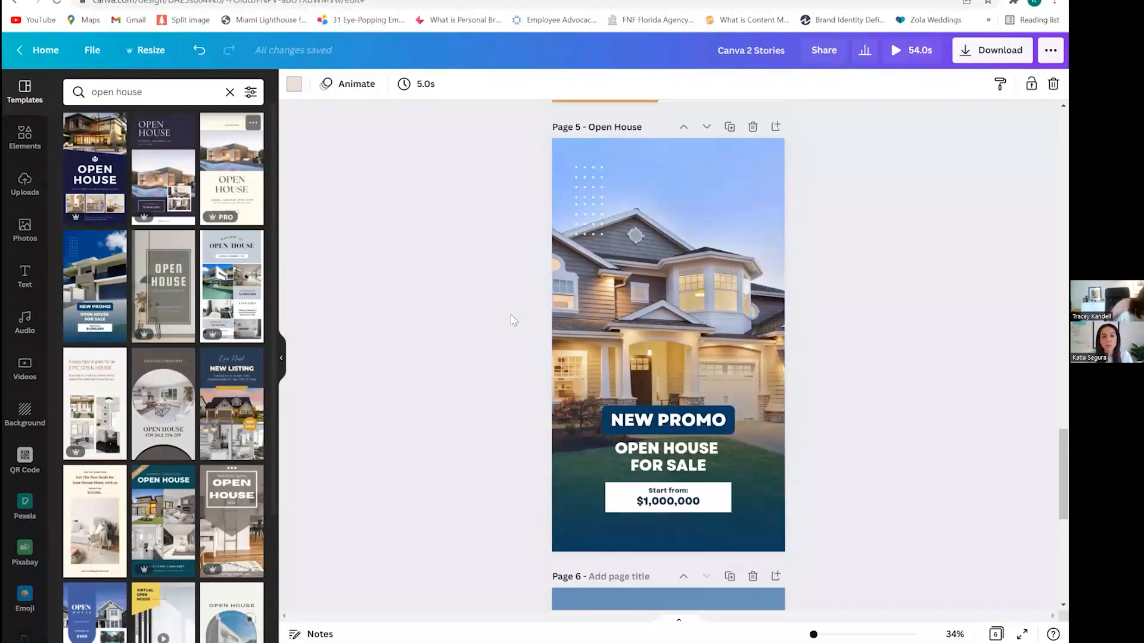
# Reposition the blue overlay on page 6 so it covers the aerial video, and select the quote card.
pyautogui.scroll(-1, 537, 261)
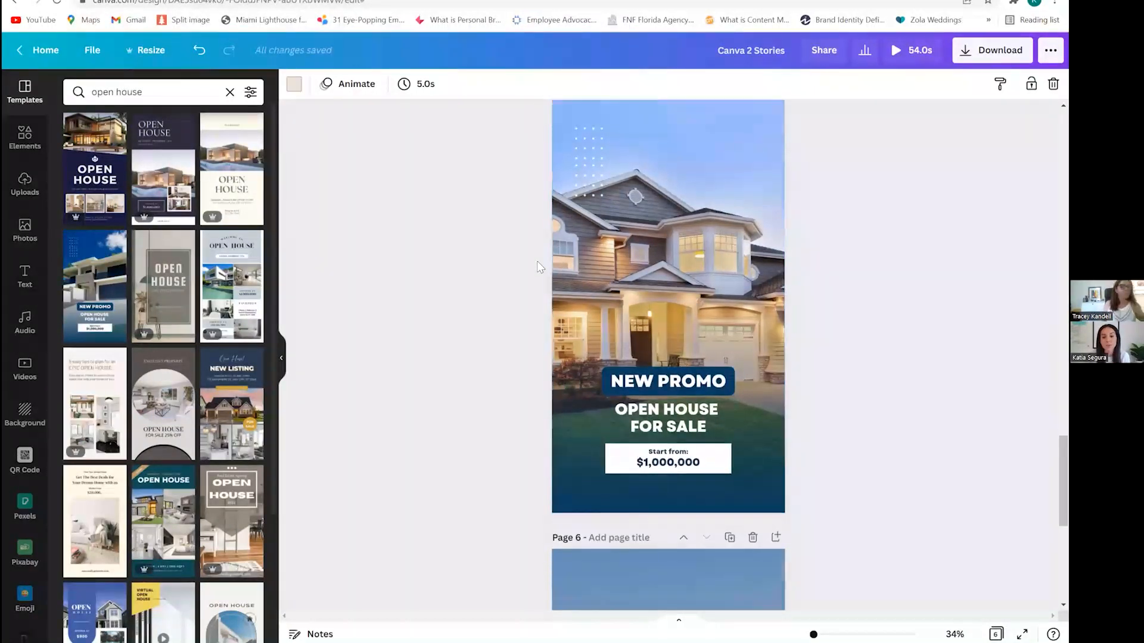
pyautogui.scroll(-7, 537, 265)
pyautogui.scroll(2, 537, 264)
pyautogui.scroll(-2, 537, 264)
pyautogui.click(590, 232)
pyautogui.moveTo(697, 243); pyautogui.dragTo(579, 240)
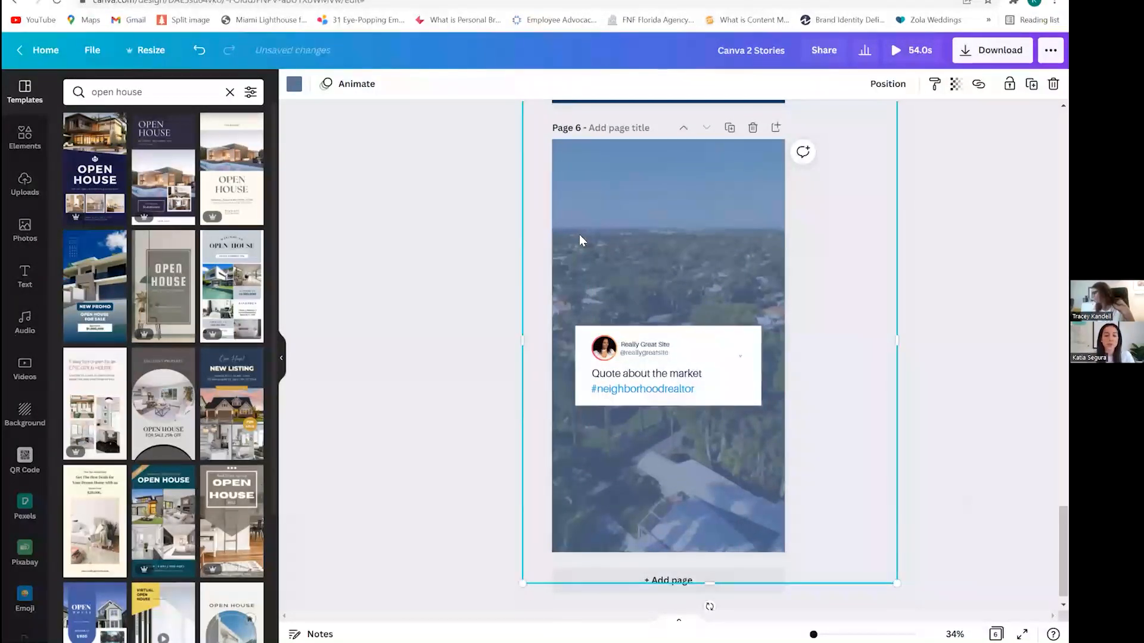
pyautogui.click(723, 351)
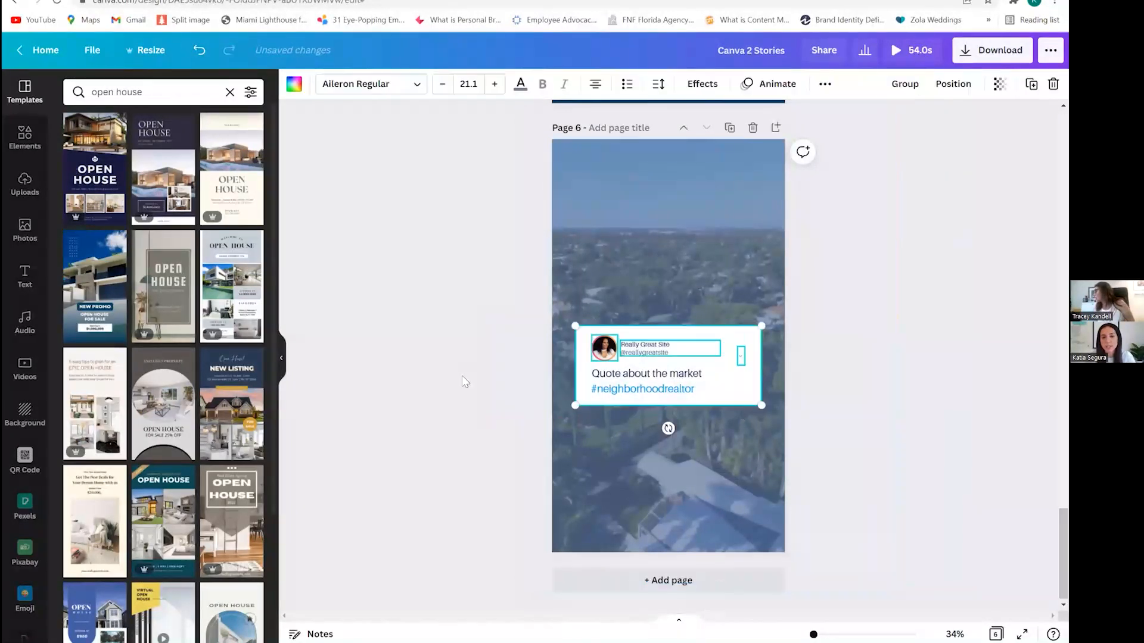
# Slide the blue overlay partly off the aerial video and back over it, and select the card's quote line.
pyautogui.click(616, 244)
pyautogui.click(733, 280)
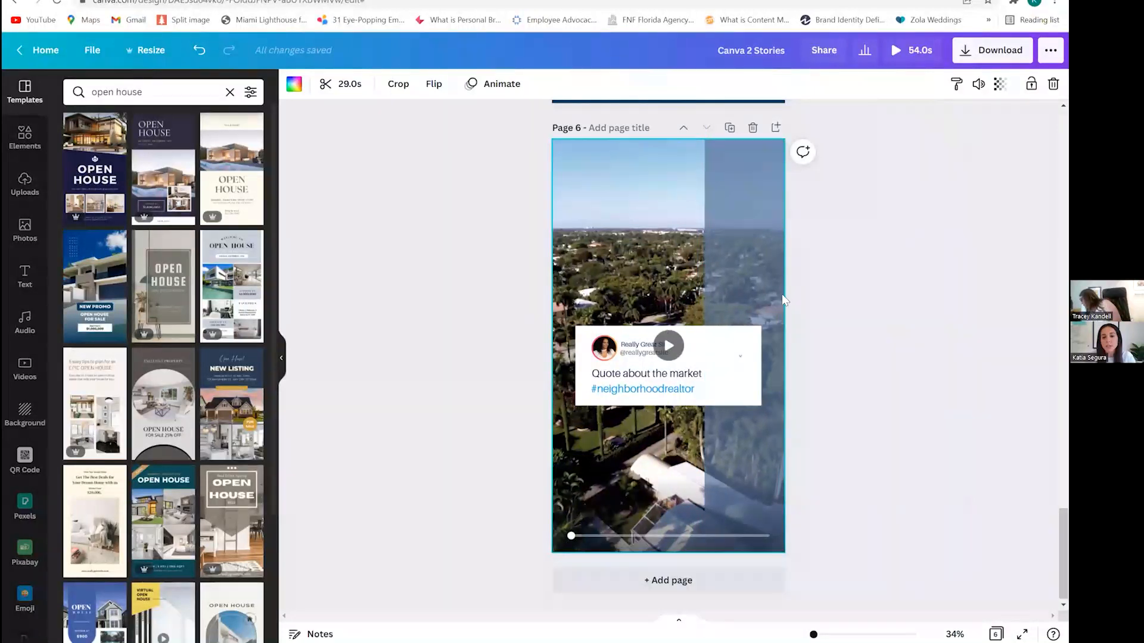
pyautogui.click(755, 290)
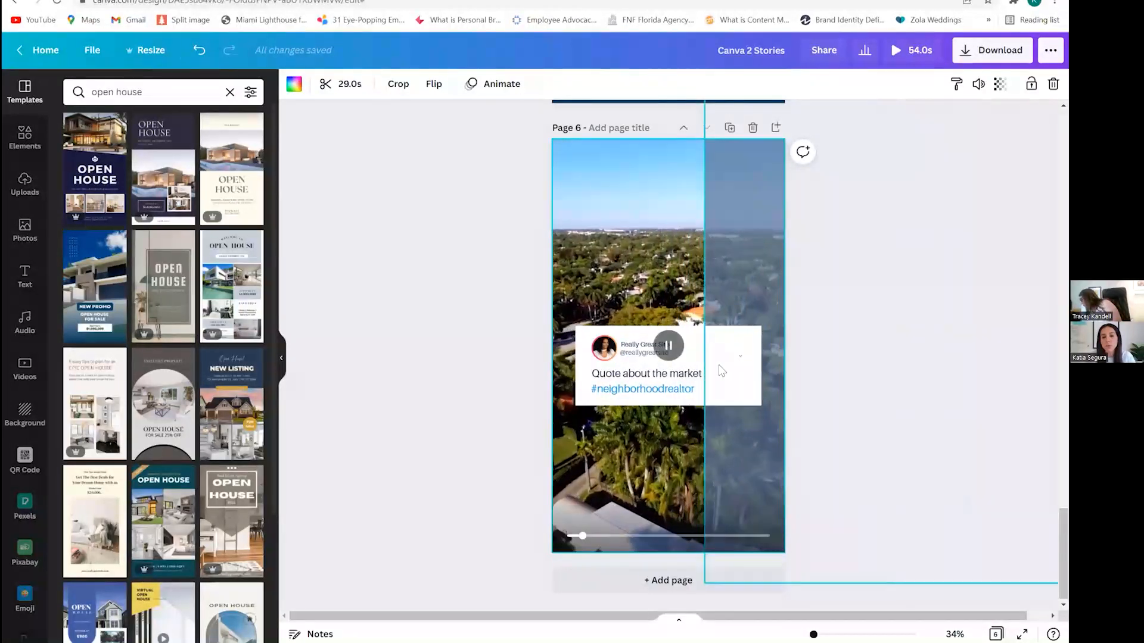
pyautogui.click(595, 334)
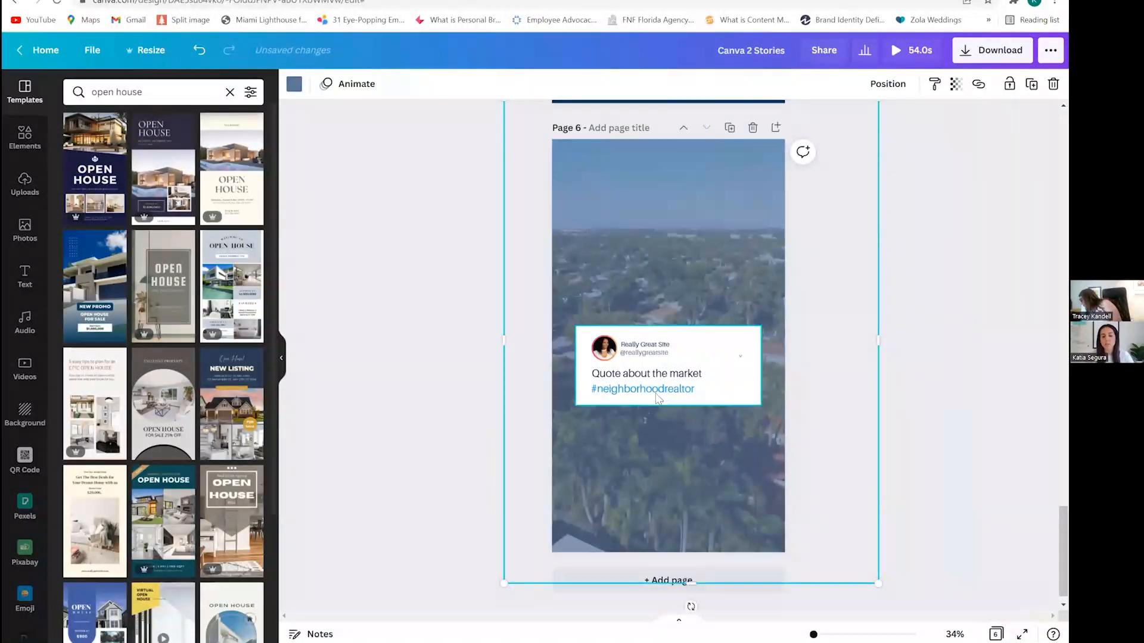
pyautogui.click(481, 462)
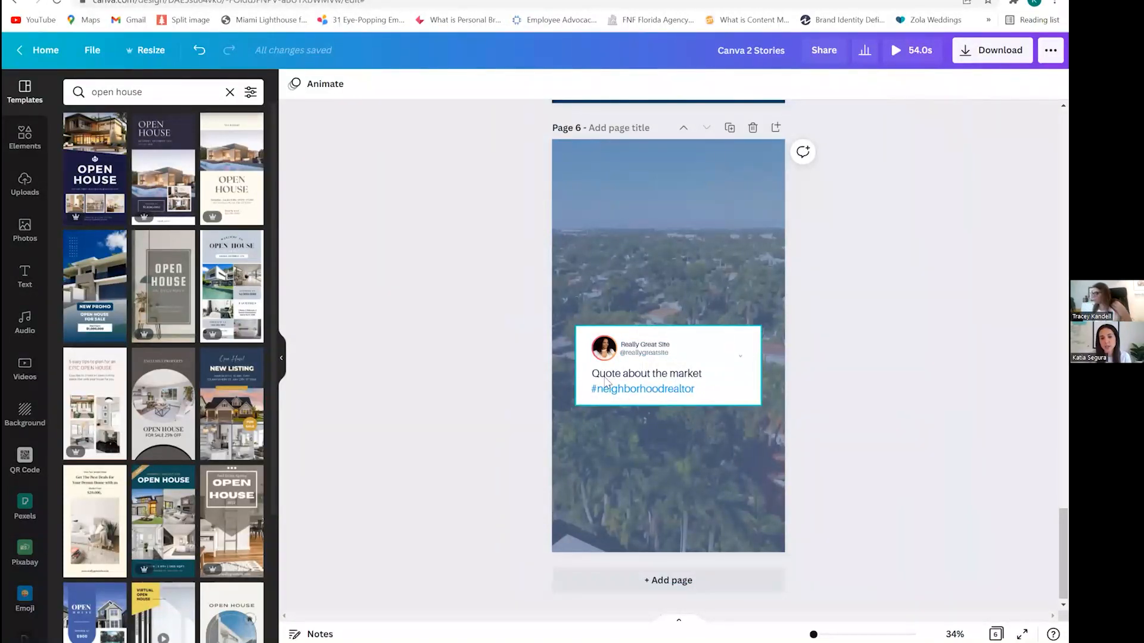
pyautogui.click(644, 385)
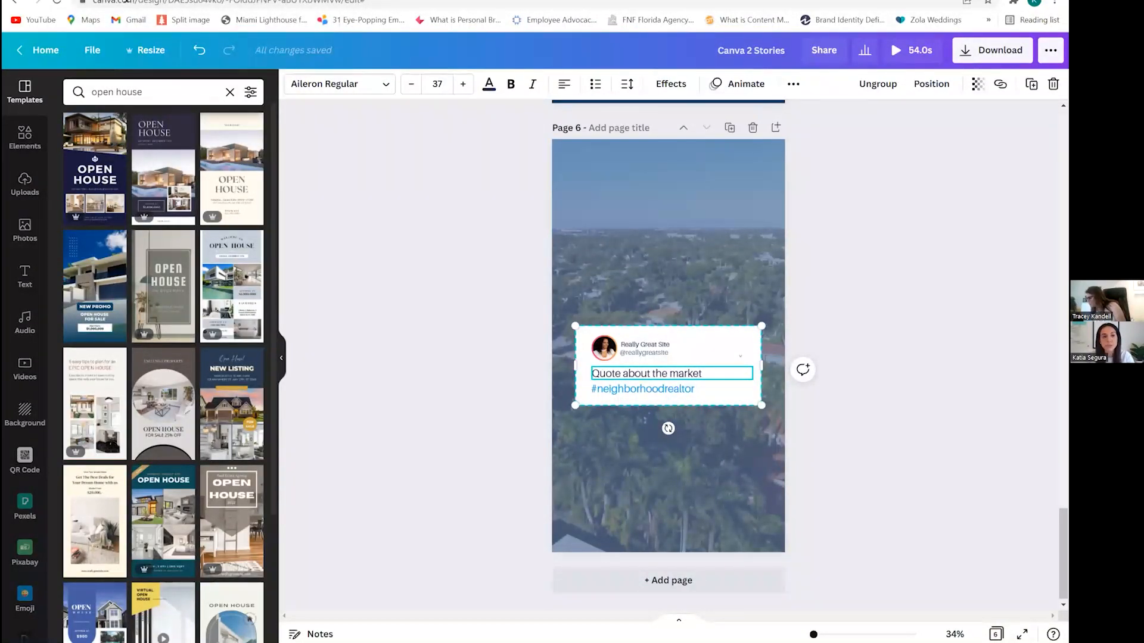
# Open the CANVA 2 presentation and go to the aspect-ratio chart on page 5.
pyautogui.click(334, 1)
pyautogui.click(452, 1)
pyautogui.click(334, 1)
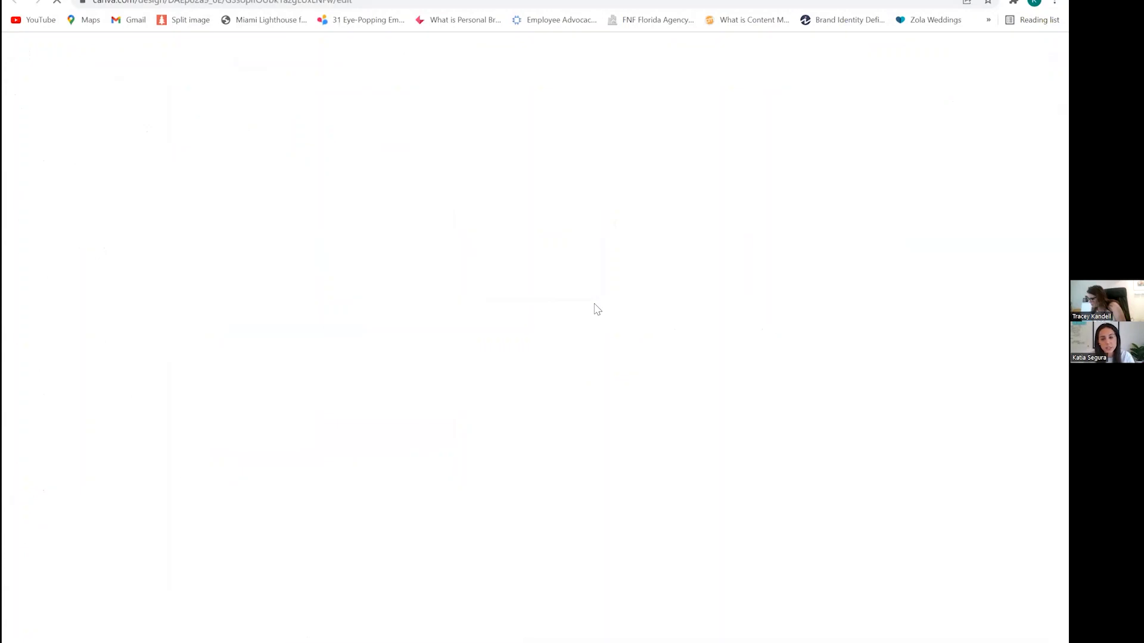
pyautogui.scroll(-20, 594, 305)
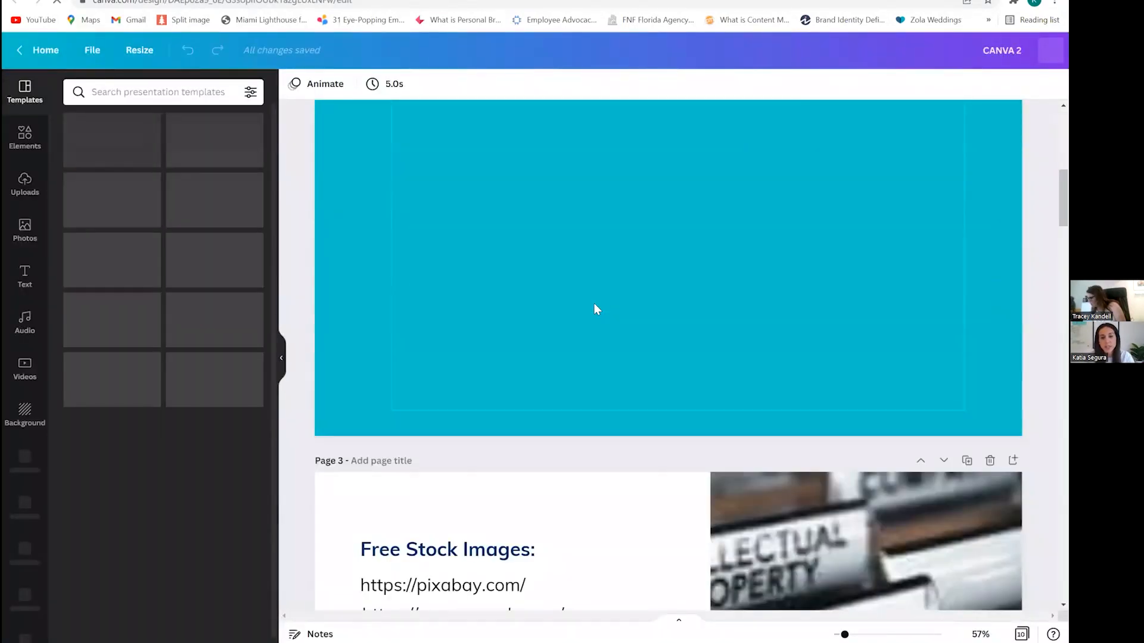
pyautogui.scroll(-15, 595, 307)
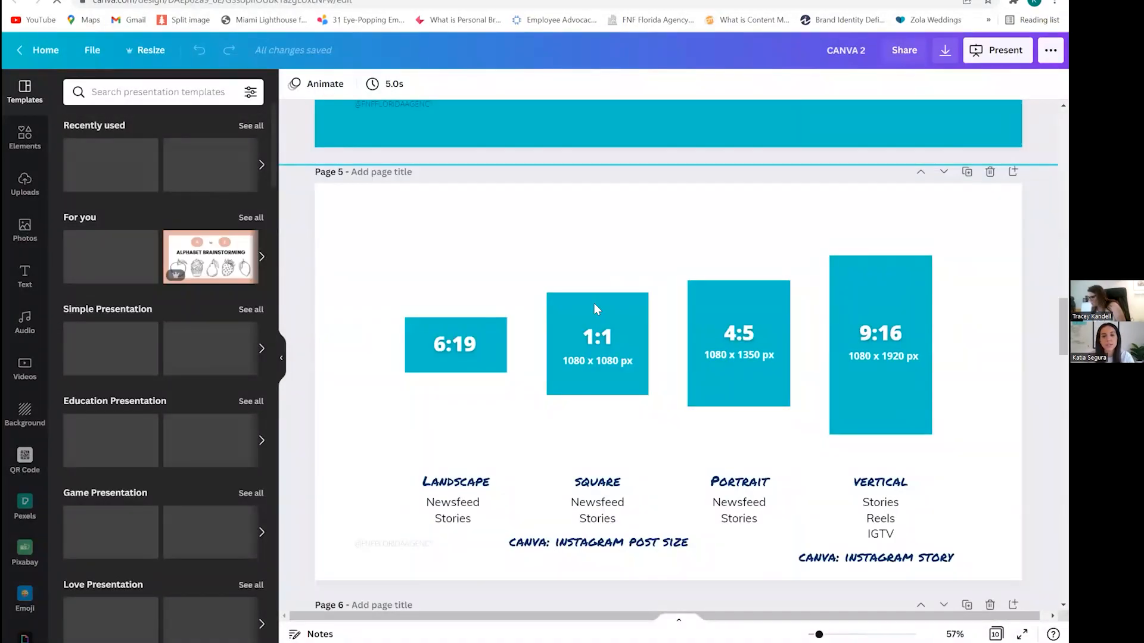
# Look through the CANVA 2 presentation from the aspect-ratio chart to the Additional Resources page, including the searchable template keywords.
pyautogui.scroll(-1, 809, 376)
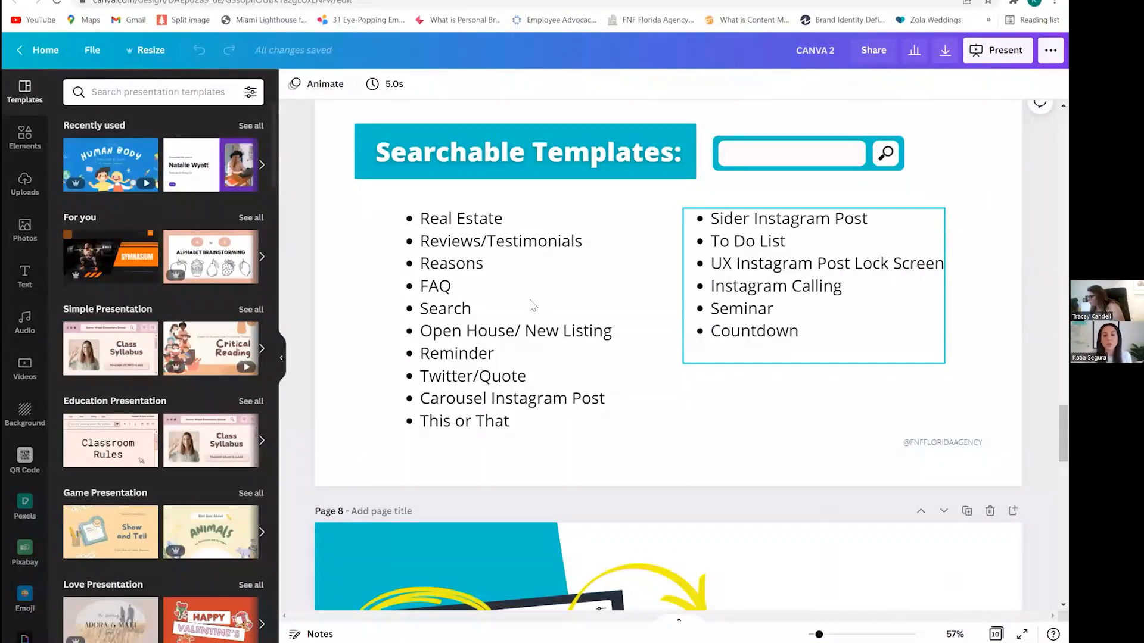
pyautogui.scroll(-2, 664, 410)
pyautogui.scroll(-5, 665, 410)
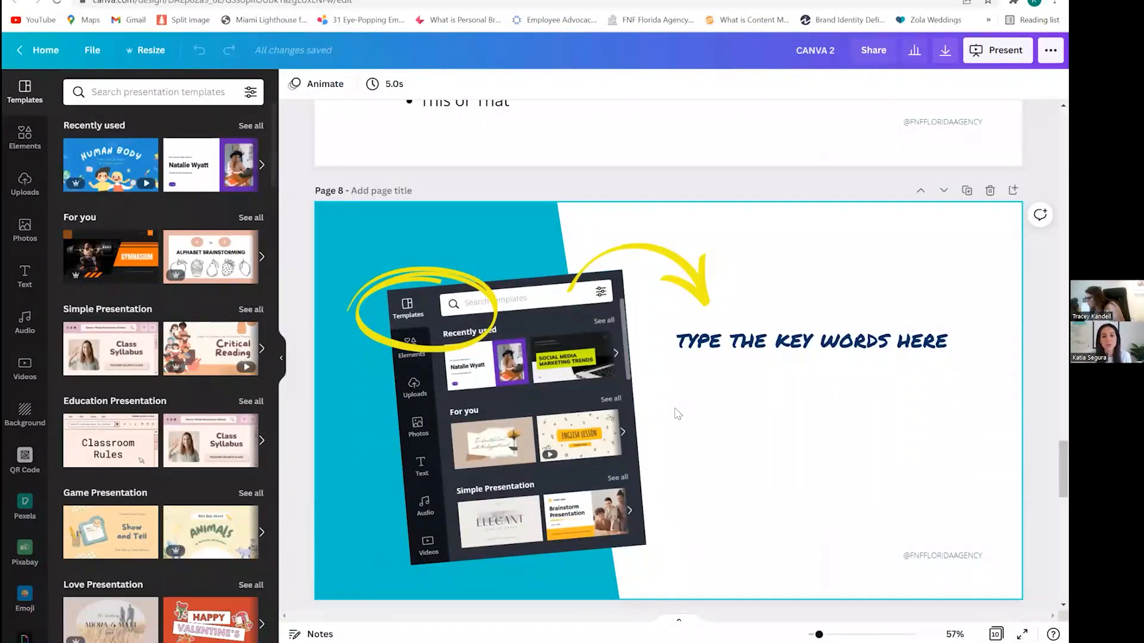
pyautogui.scroll(-2, 673, 403)
pyautogui.scroll(1, 670, 395)
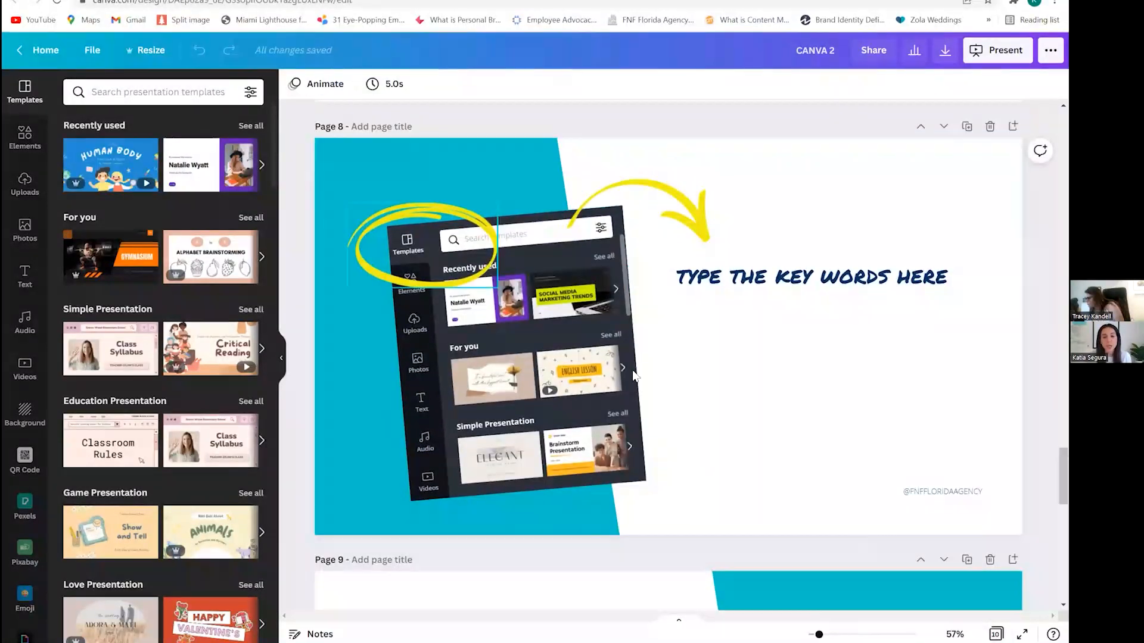
pyautogui.scroll(-1, 632, 375)
pyautogui.scroll(-5, 632, 370)
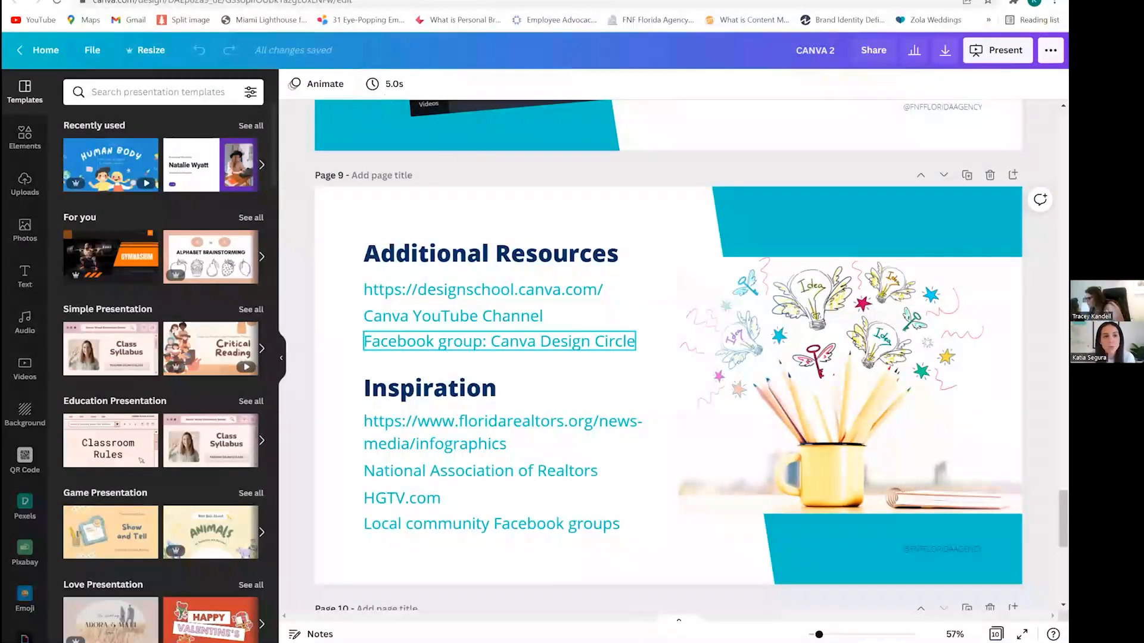
# Go to the Canva home page, open the Learn section and browse its design, branding and marketing articles.
pyautogui.click(42, 50)
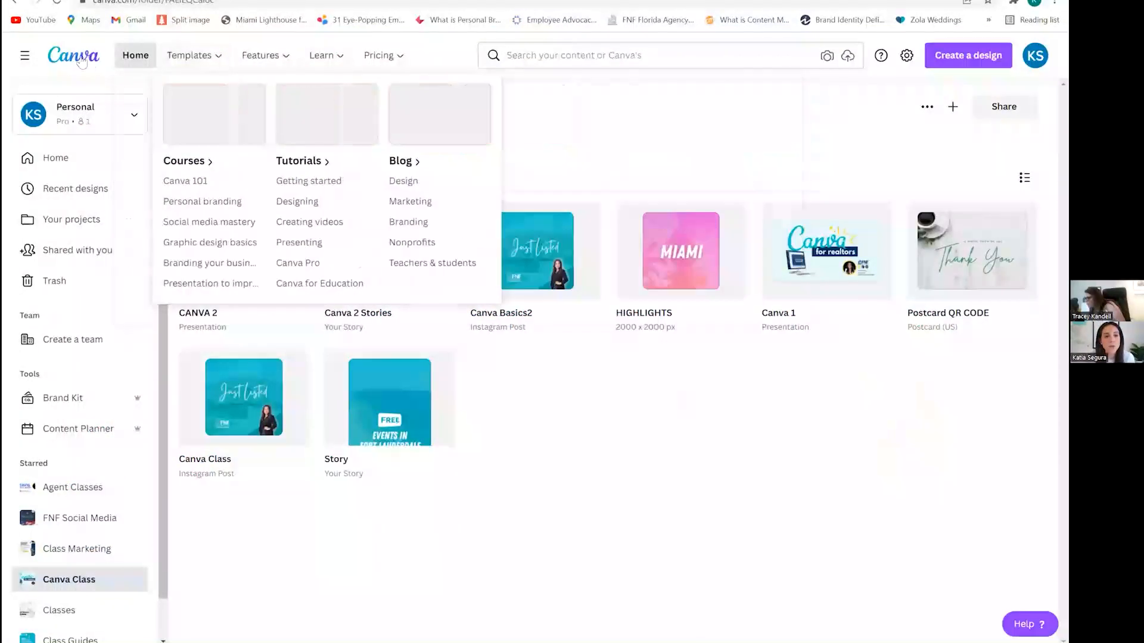
pyautogui.click(82, 61)
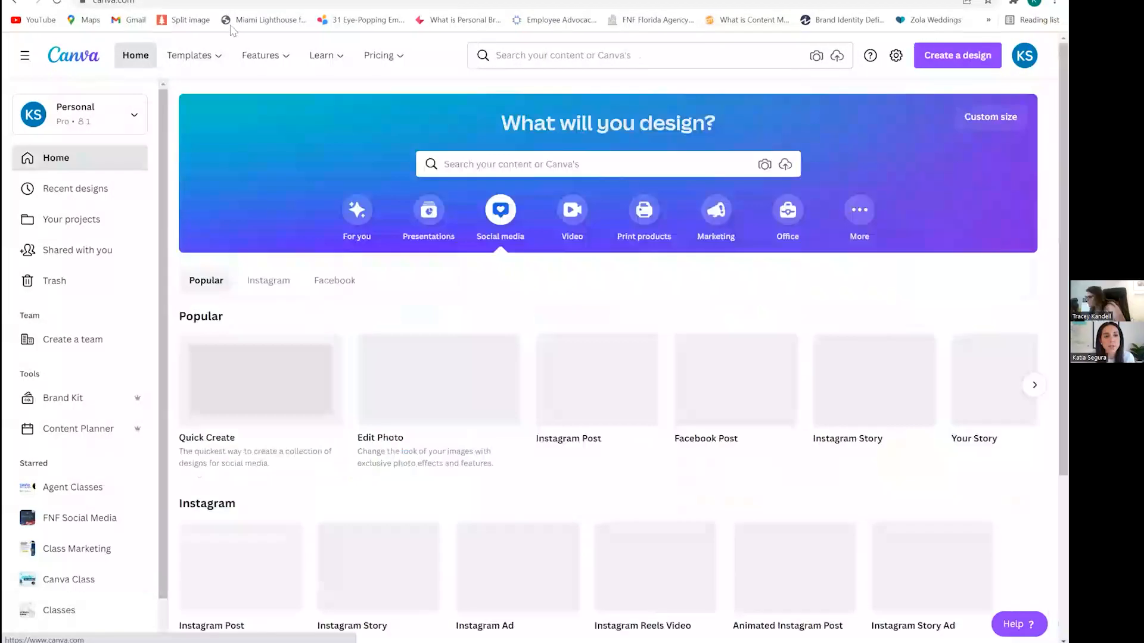
pyautogui.click(322, 56)
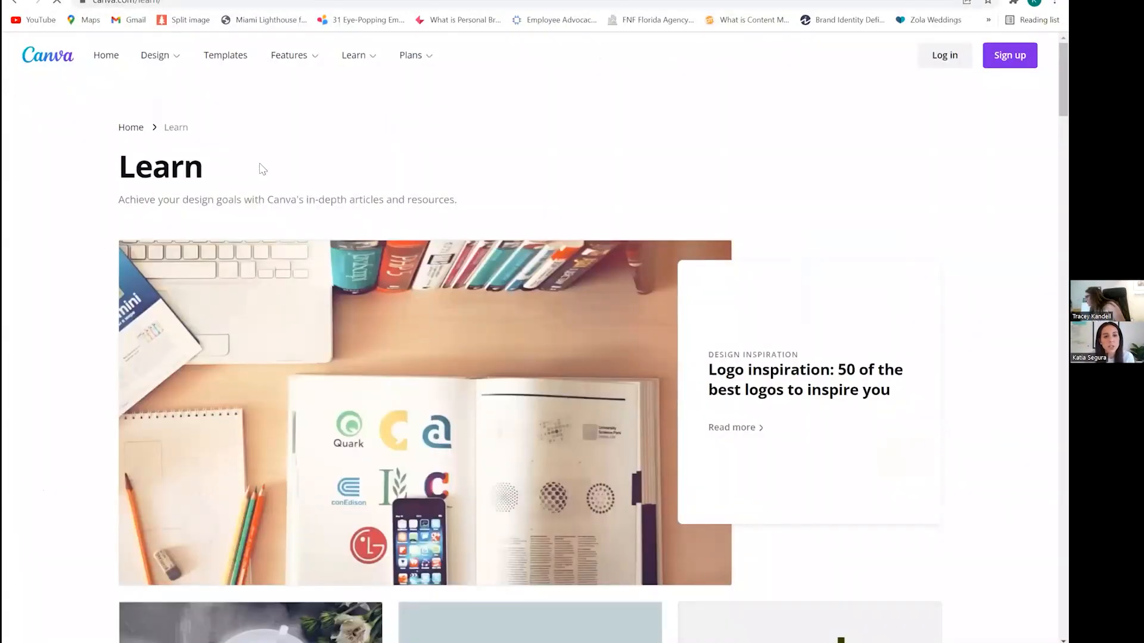
pyautogui.scroll(-15, 493, 333)
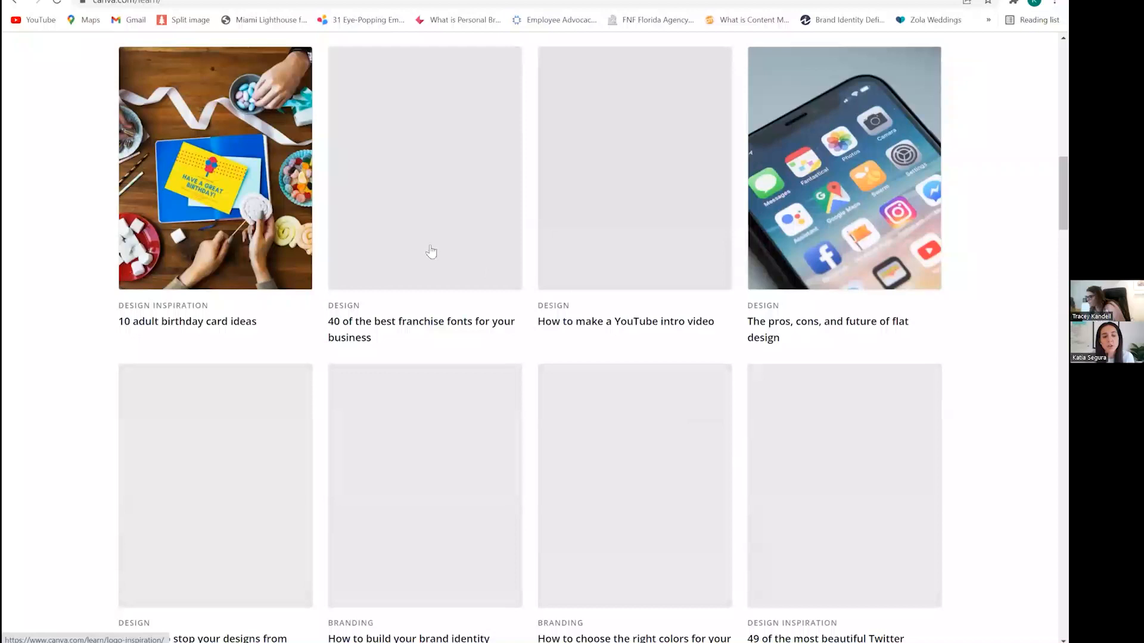
pyautogui.scroll(-9, 334, 358)
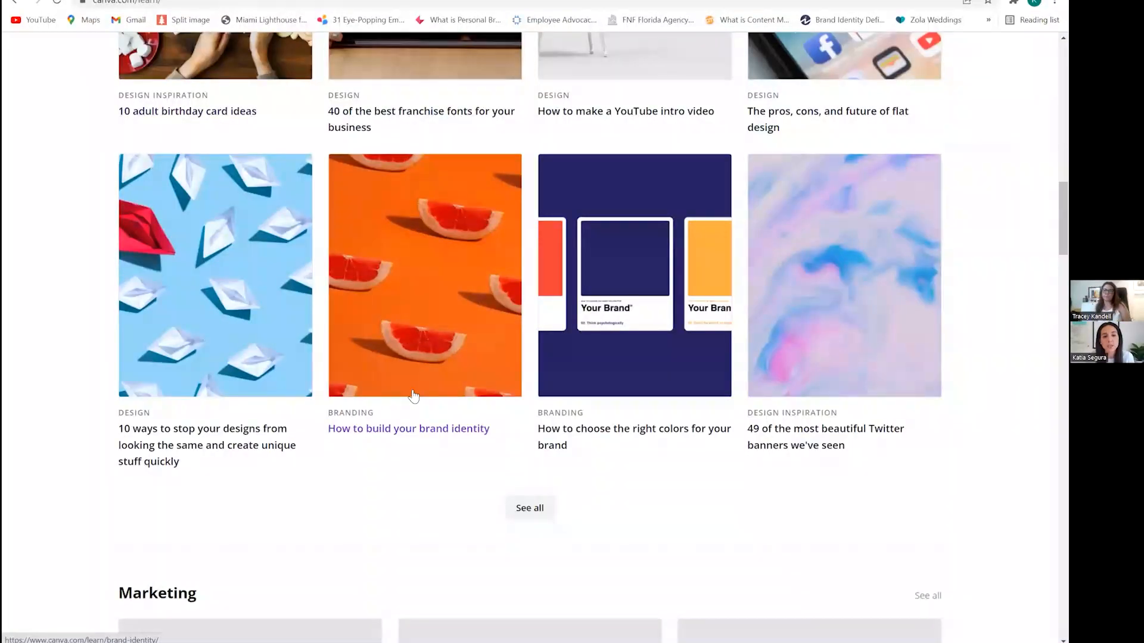
pyautogui.scroll(-5, 355, 202)
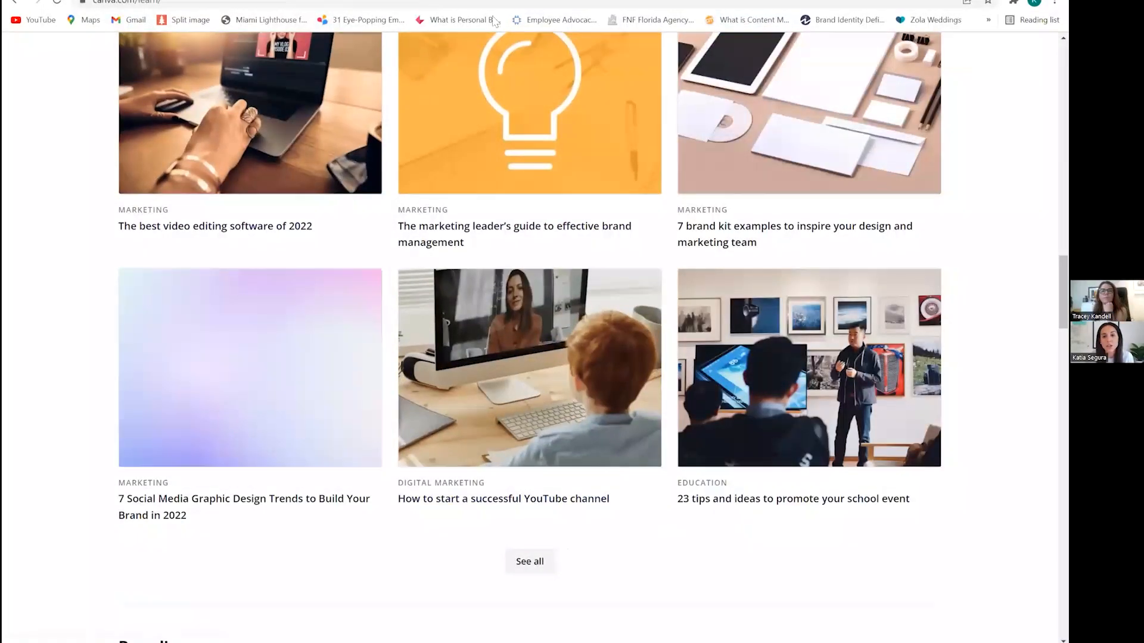
# Return to page 9 of the CANVA 2 presentation and highlight the Inspiration entries one after another, then deselect them.
pyautogui.click(360, 0)
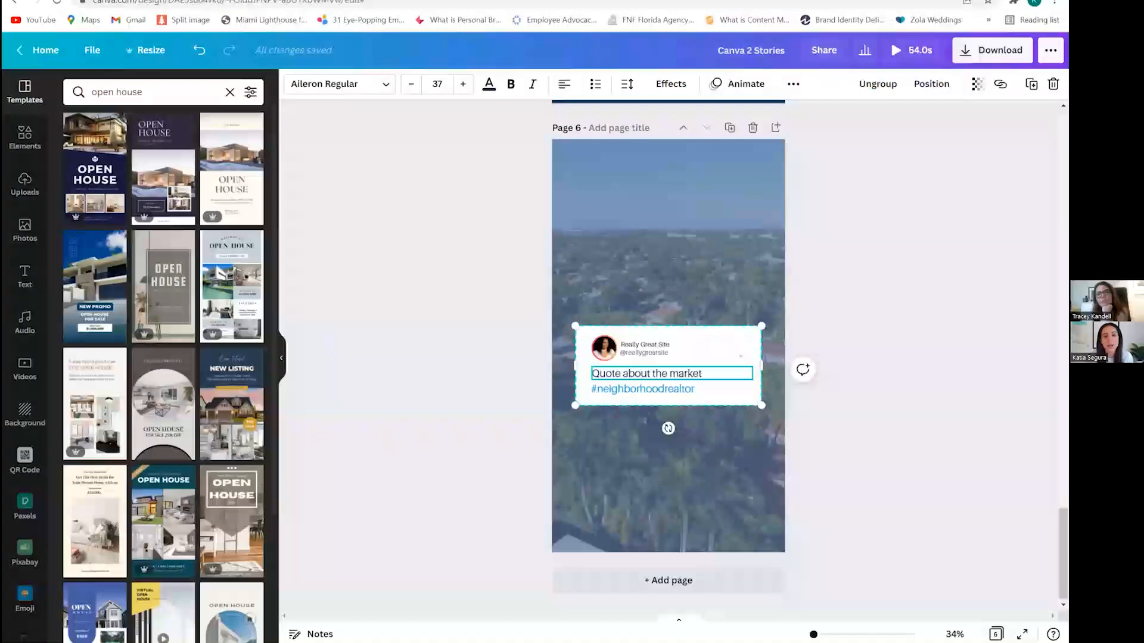
pyautogui.click(250, 0)
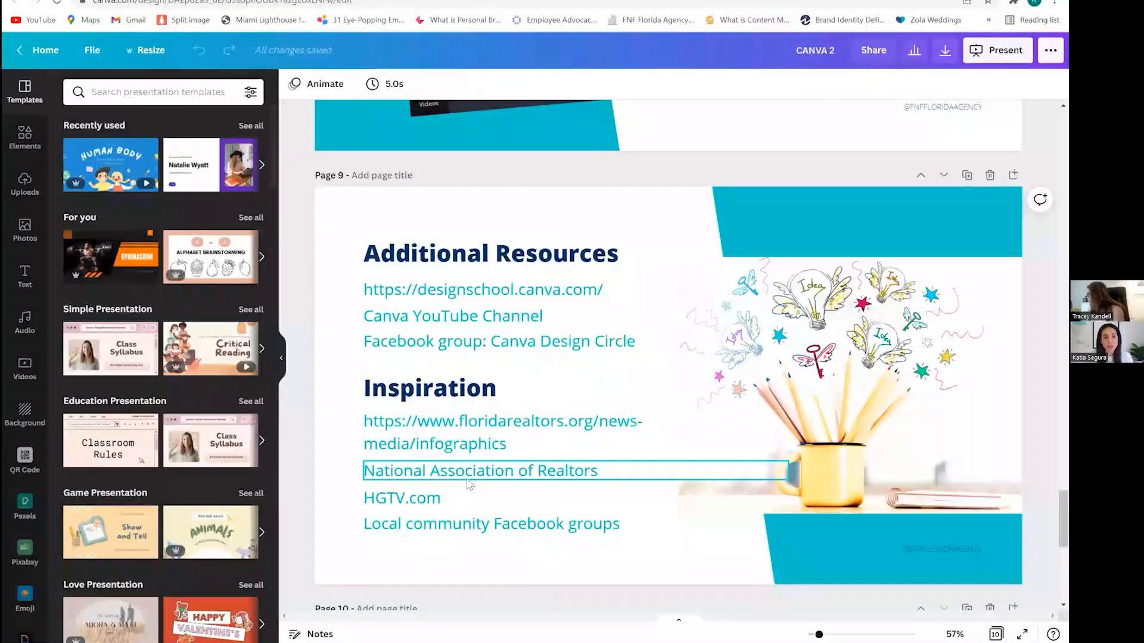
pyautogui.click(531, 448)
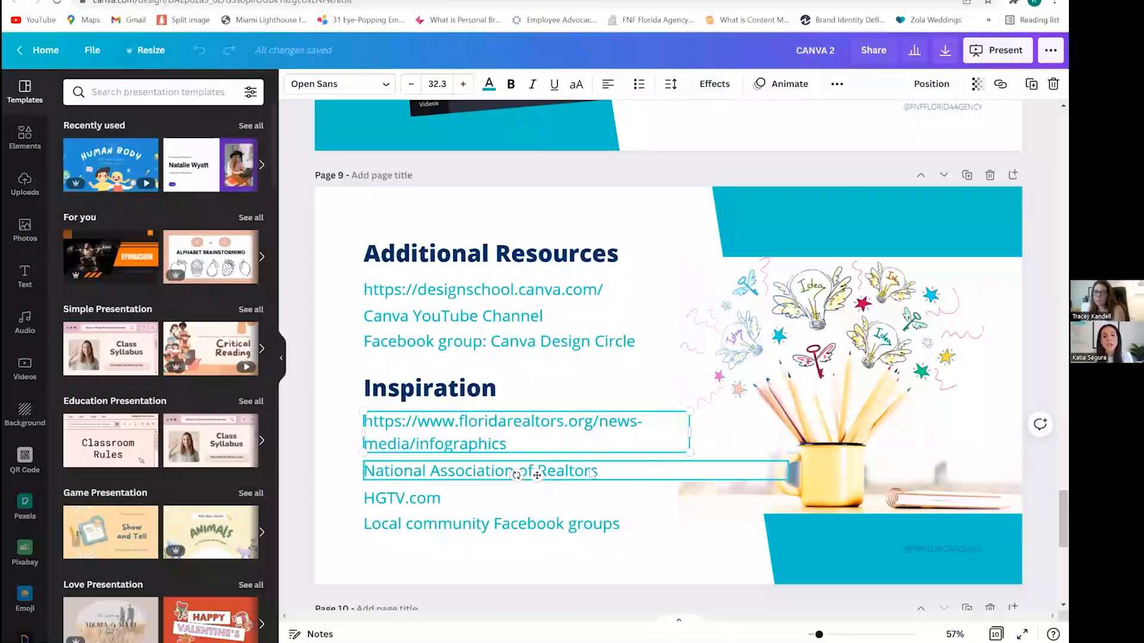
pyautogui.click(612, 474)
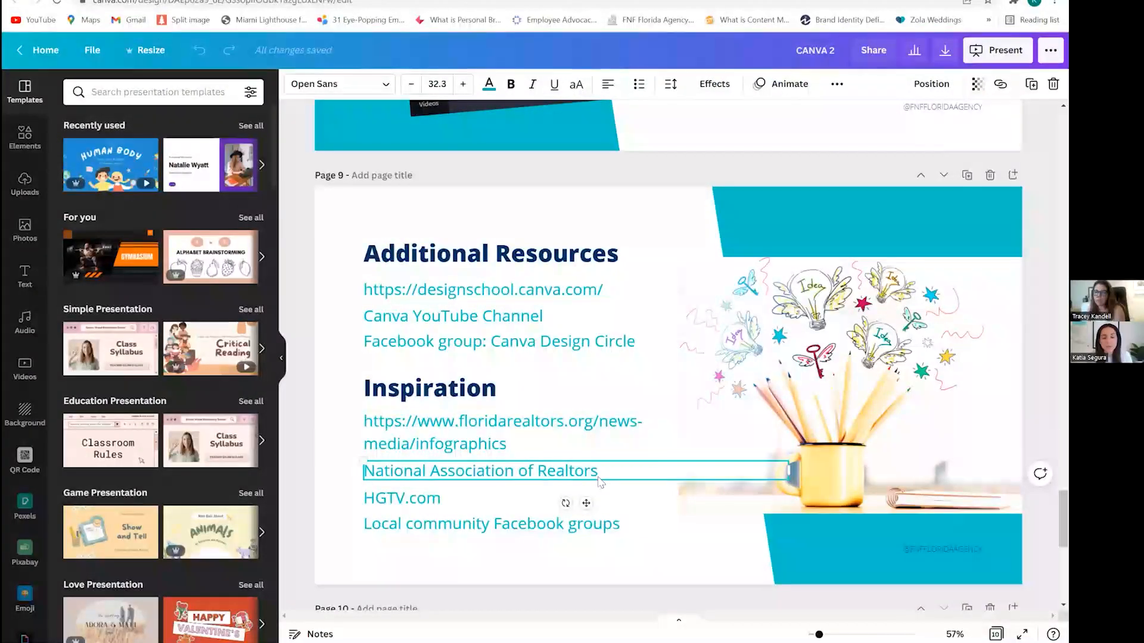
pyautogui.click(489, 504)
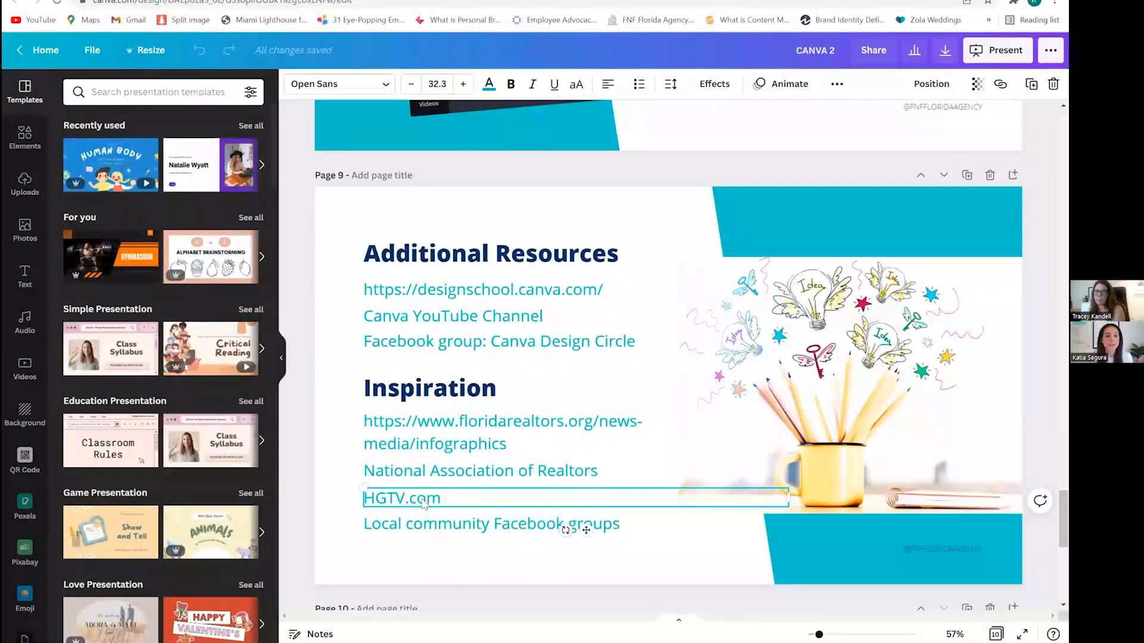
pyautogui.click(468, 552)
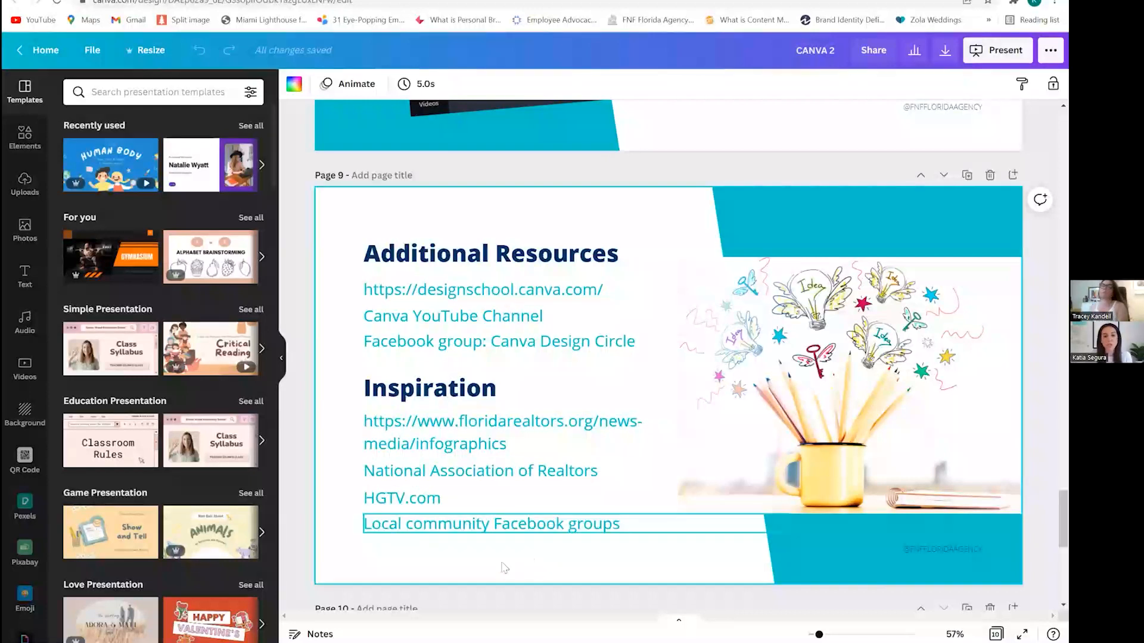
# Go to the closing Thank You slide on page 10 of the presentation.
pyautogui.scroll(-3, 500, 504)
pyautogui.scroll(-1, 500, 503)
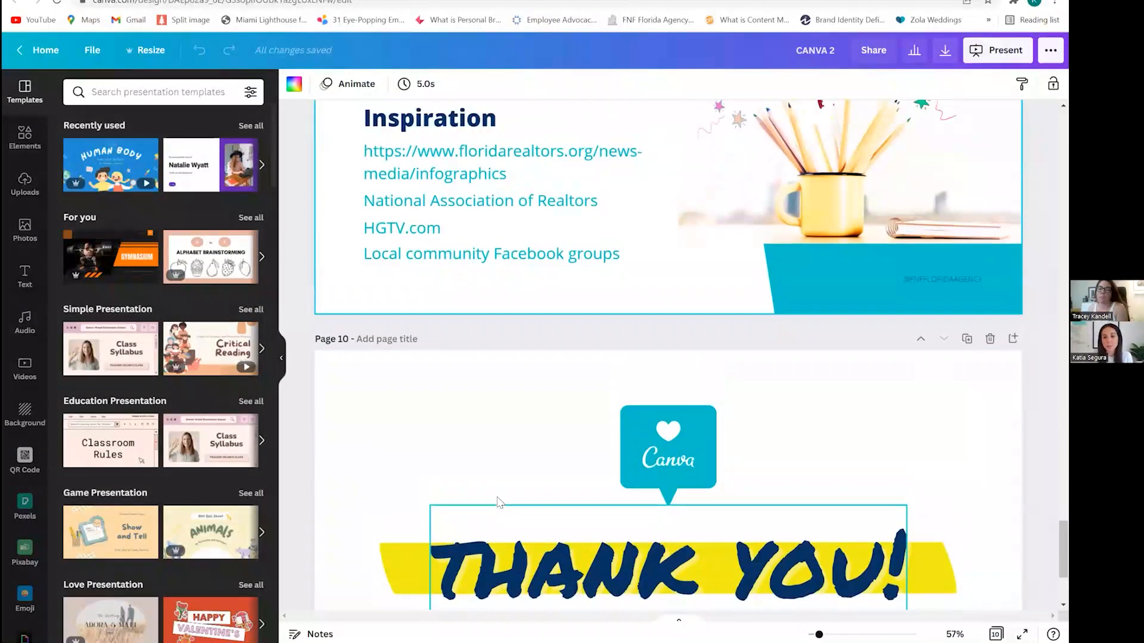
pyautogui.scroll(1, 500, 504)
pyautogui.scroll(-4, 499, 503)
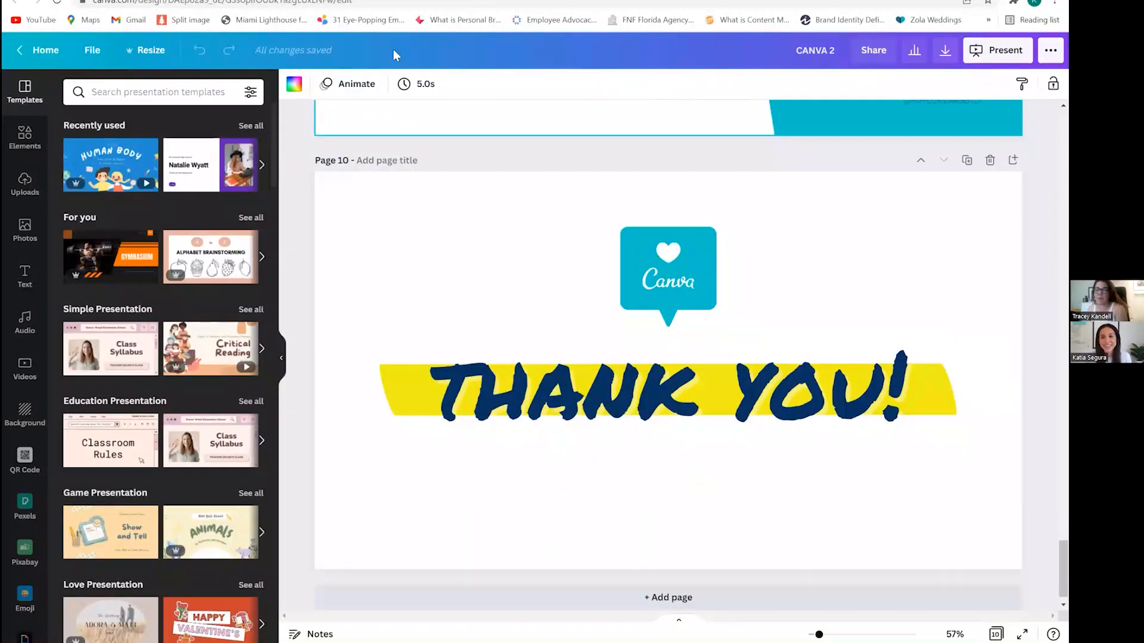
pyautogui.scroll(-1, 671, 239)
pyautogui.scroll(-1, 670, 238)
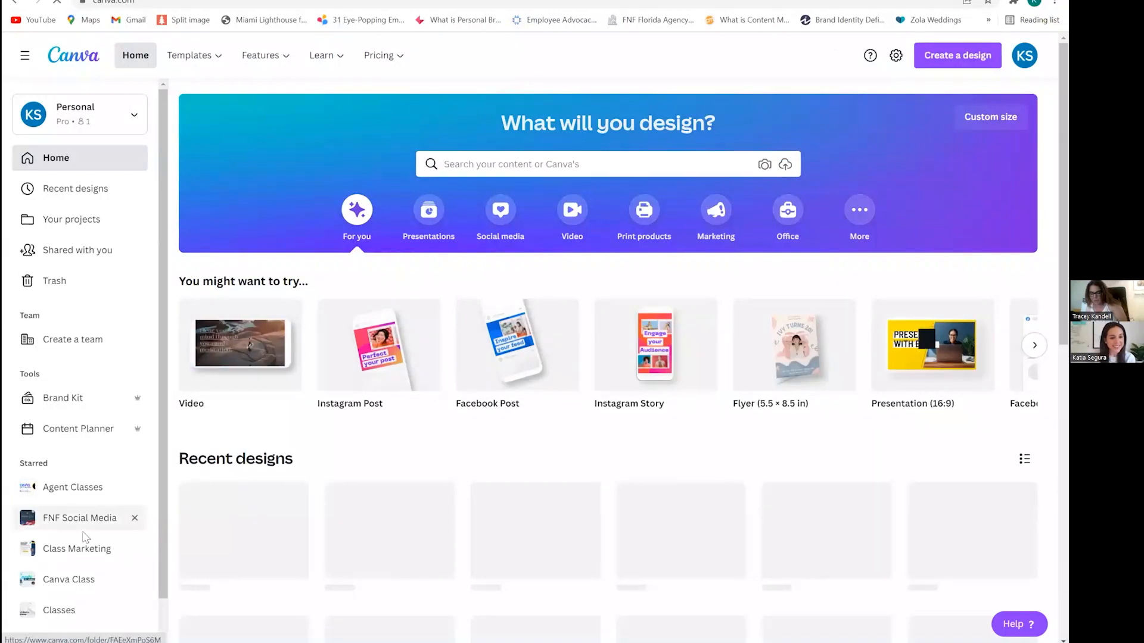
# Open the HIGHLIGHTS design from the starred Canva Class folder.
pyautogui.scroll(-1, 65, 476)
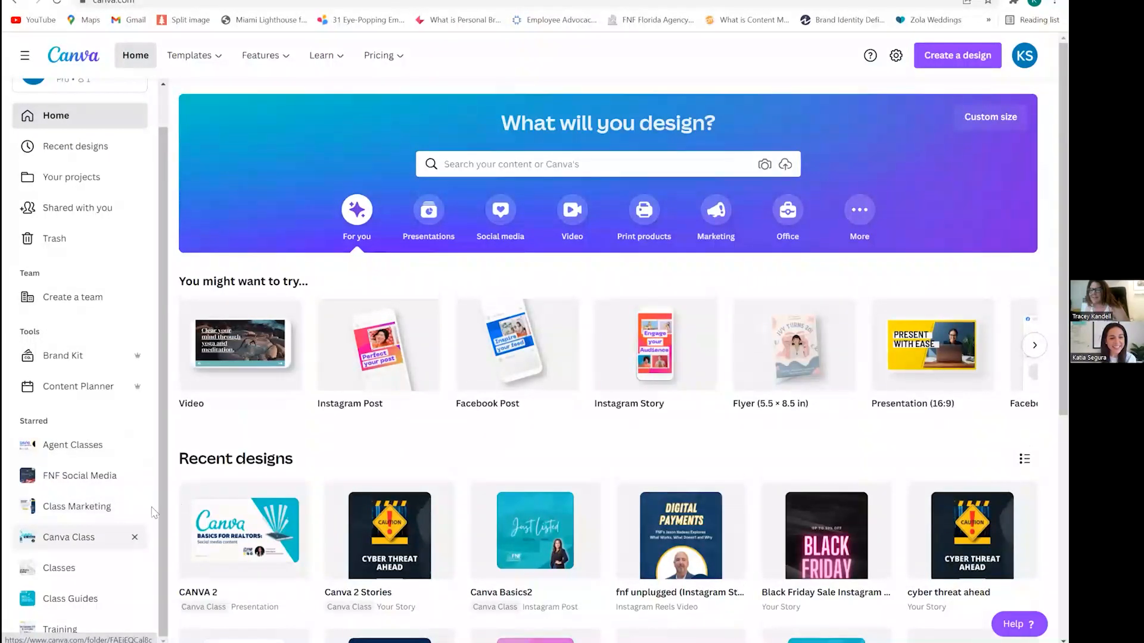
pyautogui.scroll(-1, 154, 512)
pyautogui.click(67, 537)
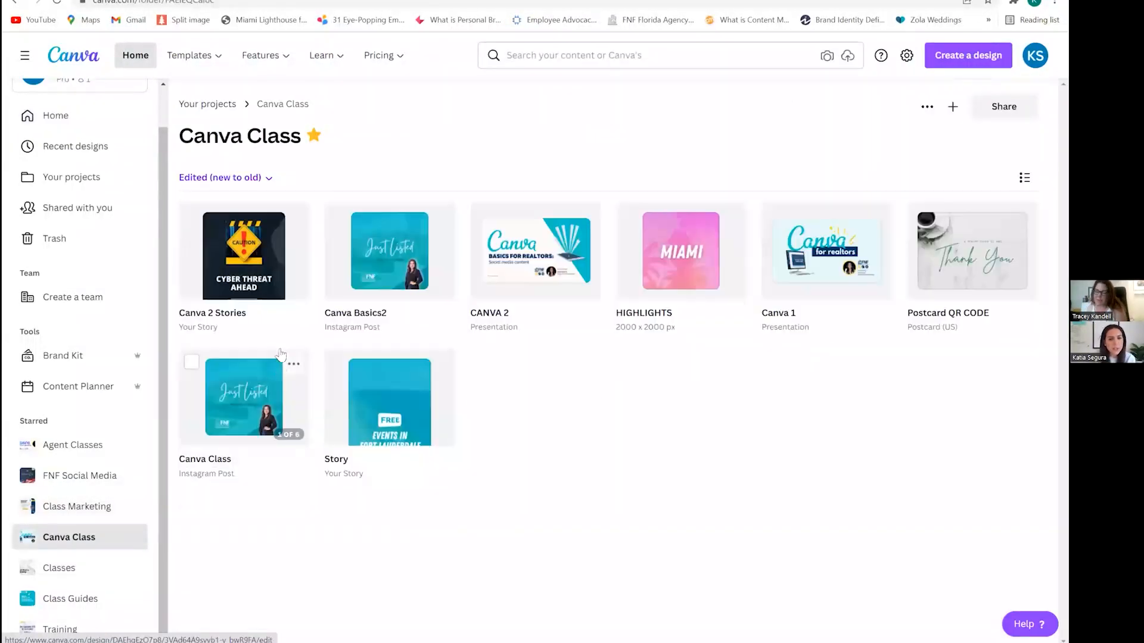
pyautogui.click(705, 268)
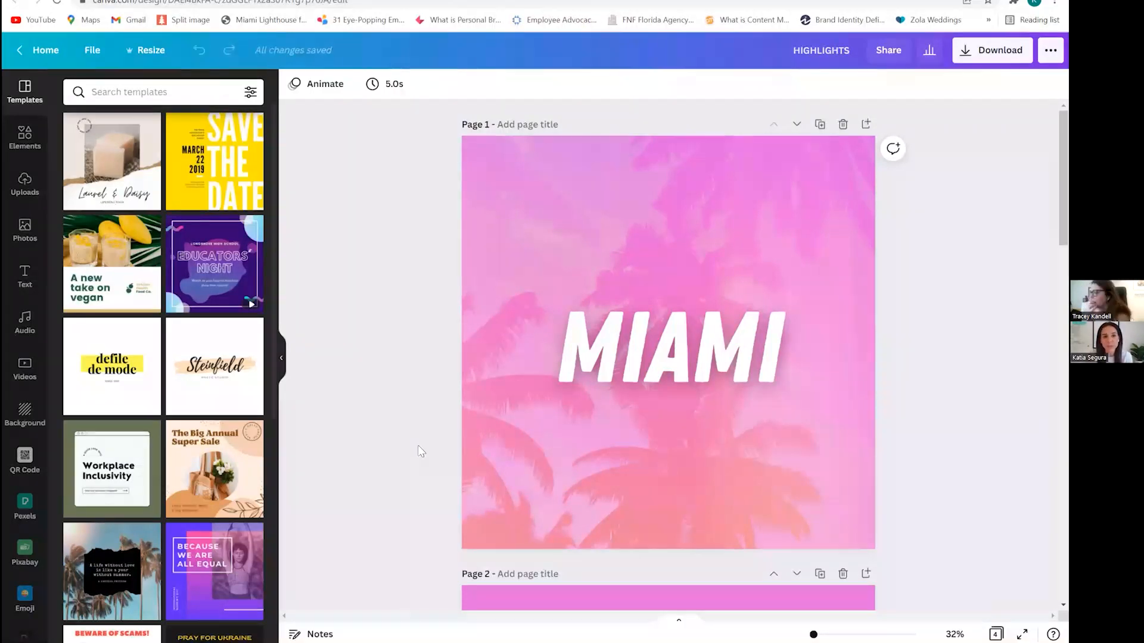
# Return to the home page and search the templates for "instagram story highlight cover".
pyautogui.click(46, 50)
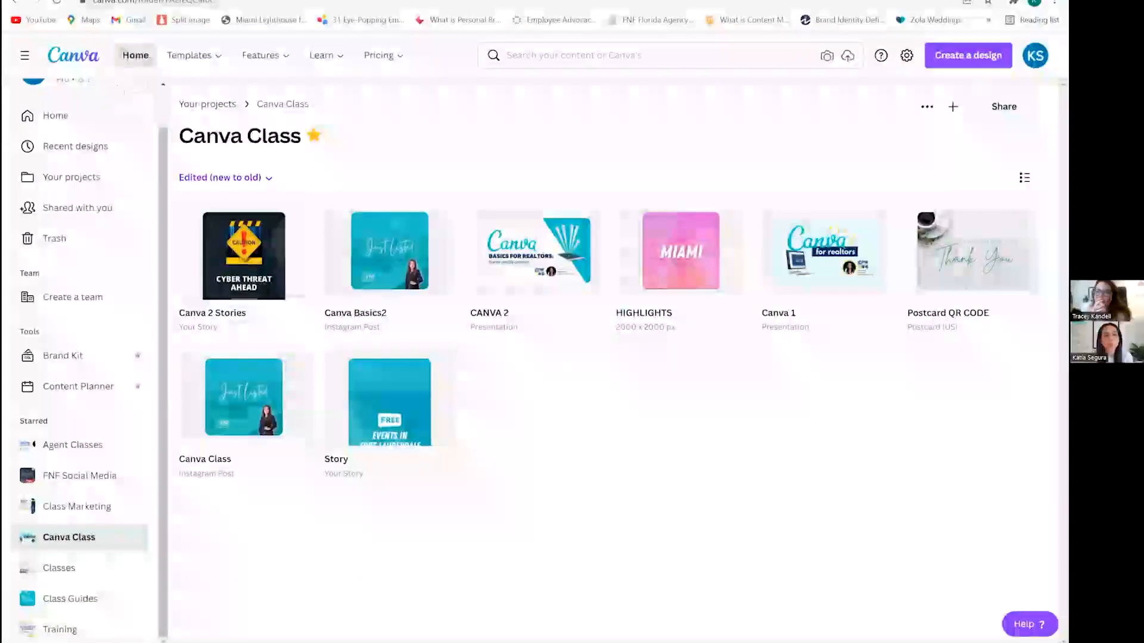
pyautogui.click(84, 64)
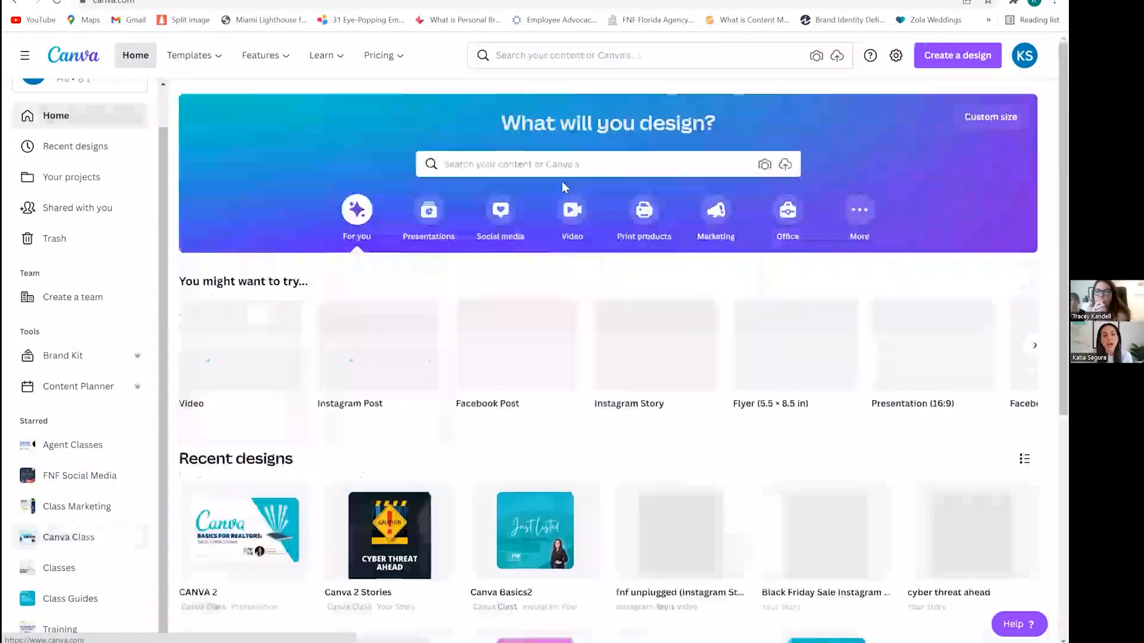
pyautogui.click(563, 177)
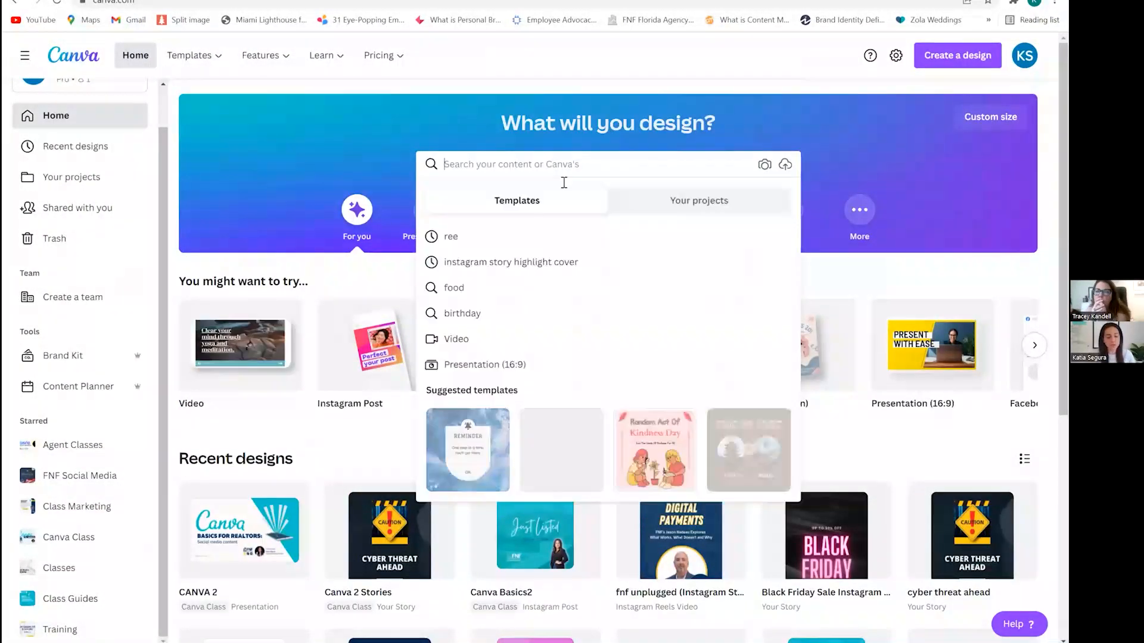
pyautogui.write('instagram ')
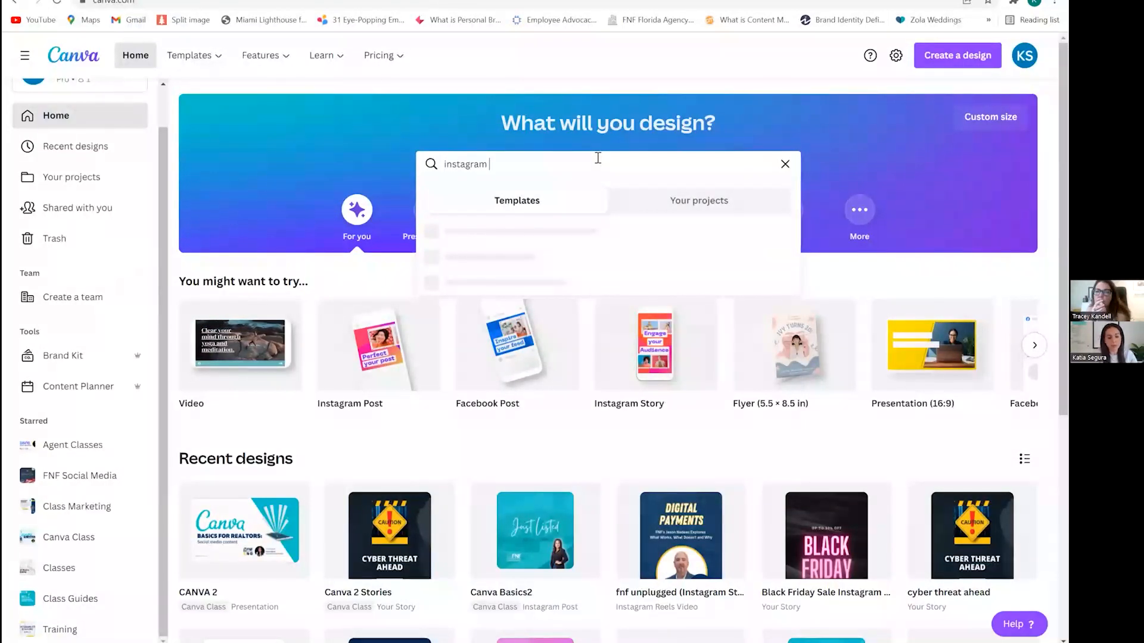
pyautogui.write('highlig')
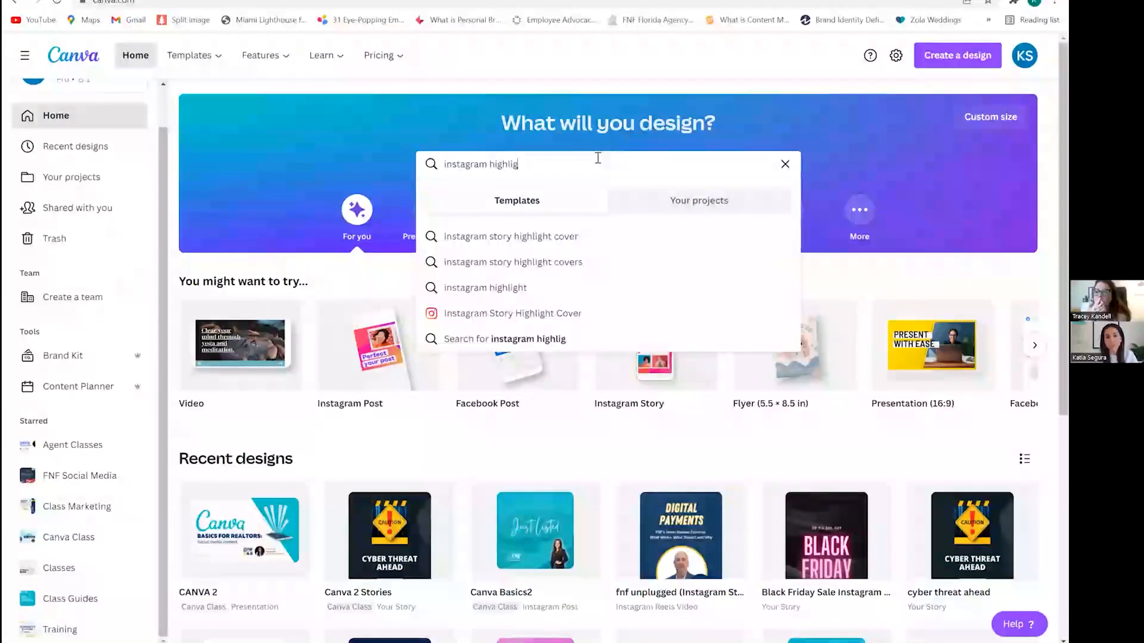
pyautogui.click(539, 241)
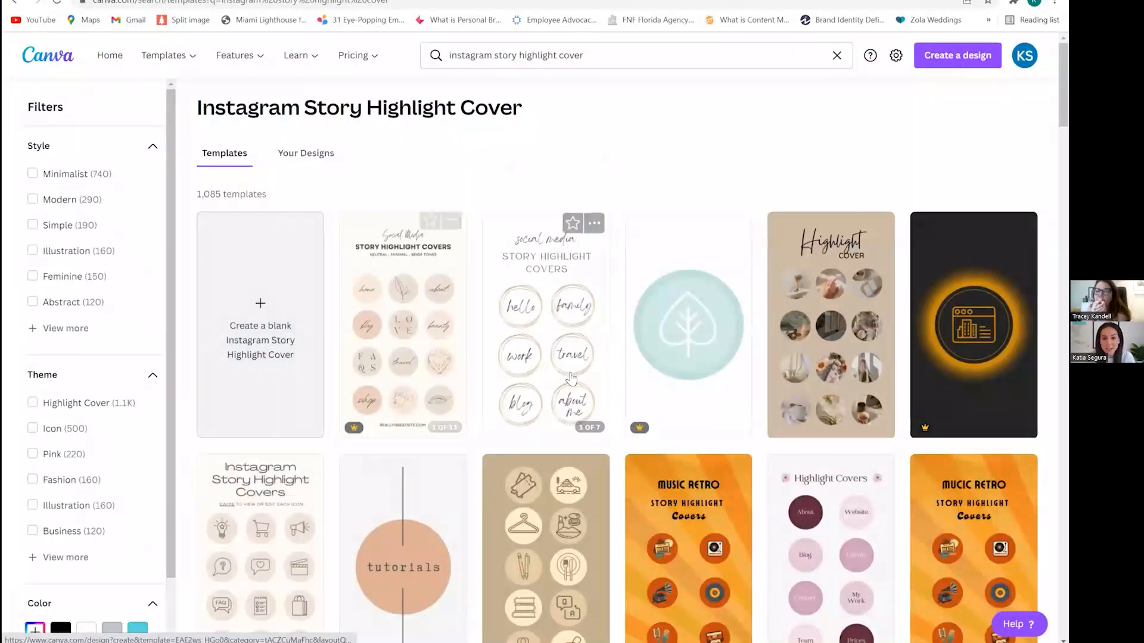
# Open the handwritten story highlight covers template with gold circles and select the "hello" text on page 2 for editing.
pyautogui.scroll(-2, 566, 370)
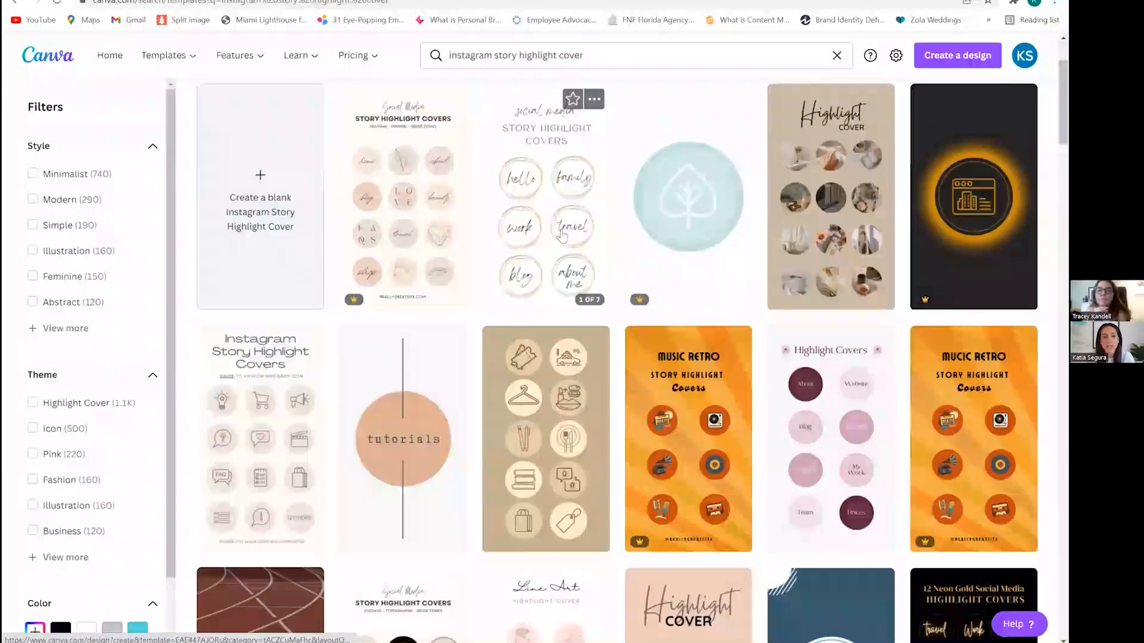
pyautogui.click(563, 224)
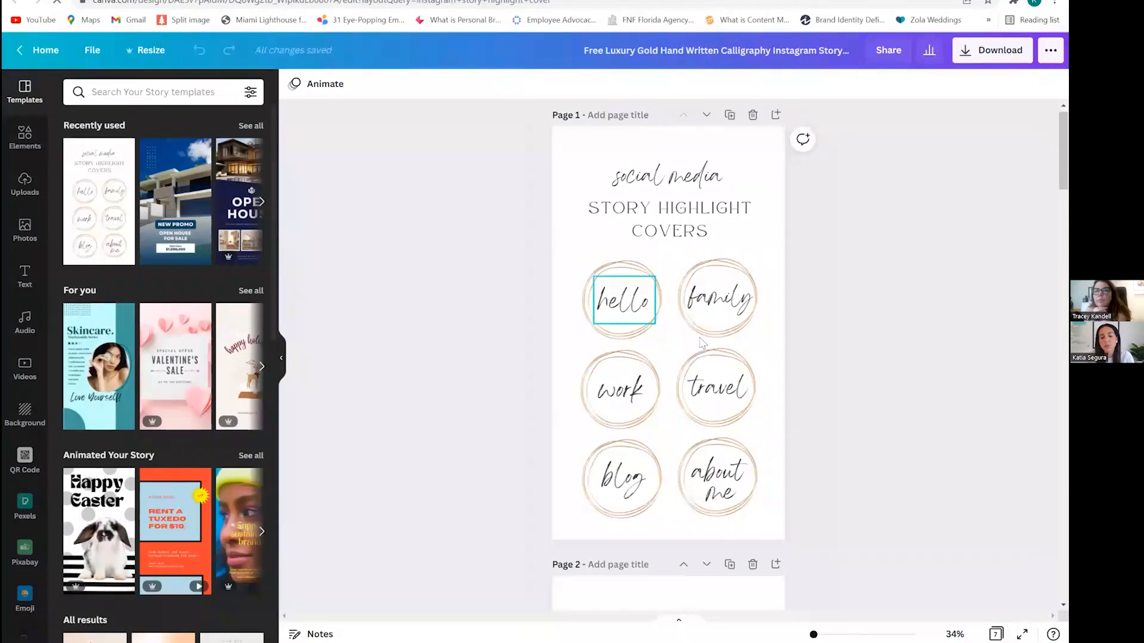
pyautogui.scroll(-5, 688, 363)
pyautogui.click(682, 352)
pyautogui.doubleClick(684, 379)
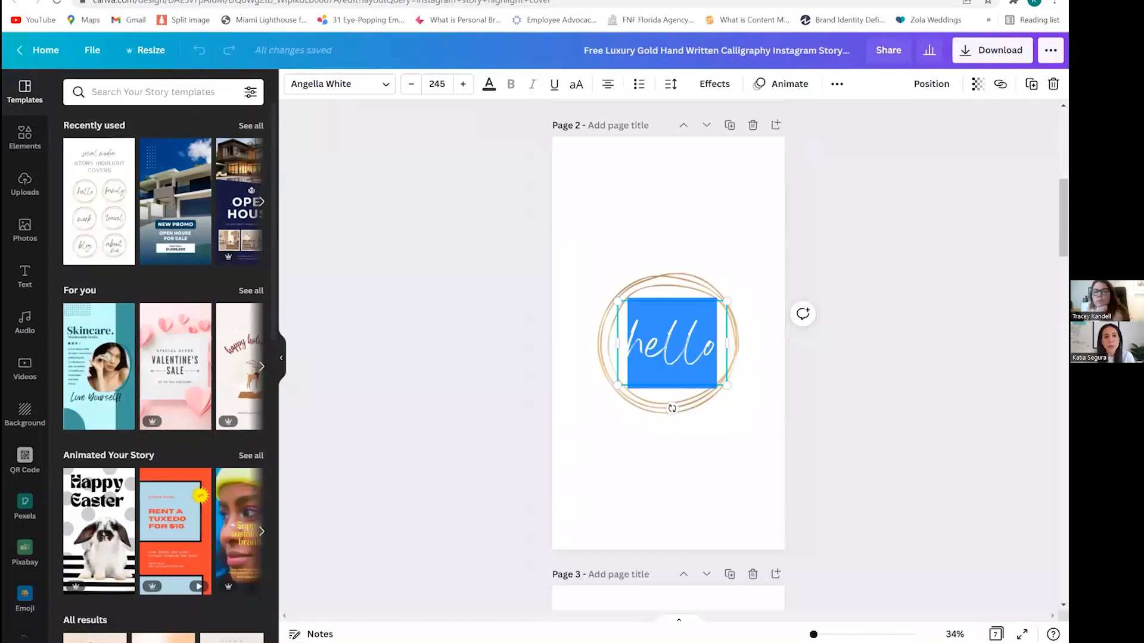
# Go back to the home page and create a blank custom-size design of 2000 × 2000 px.
pyautogui.click(179, 0)
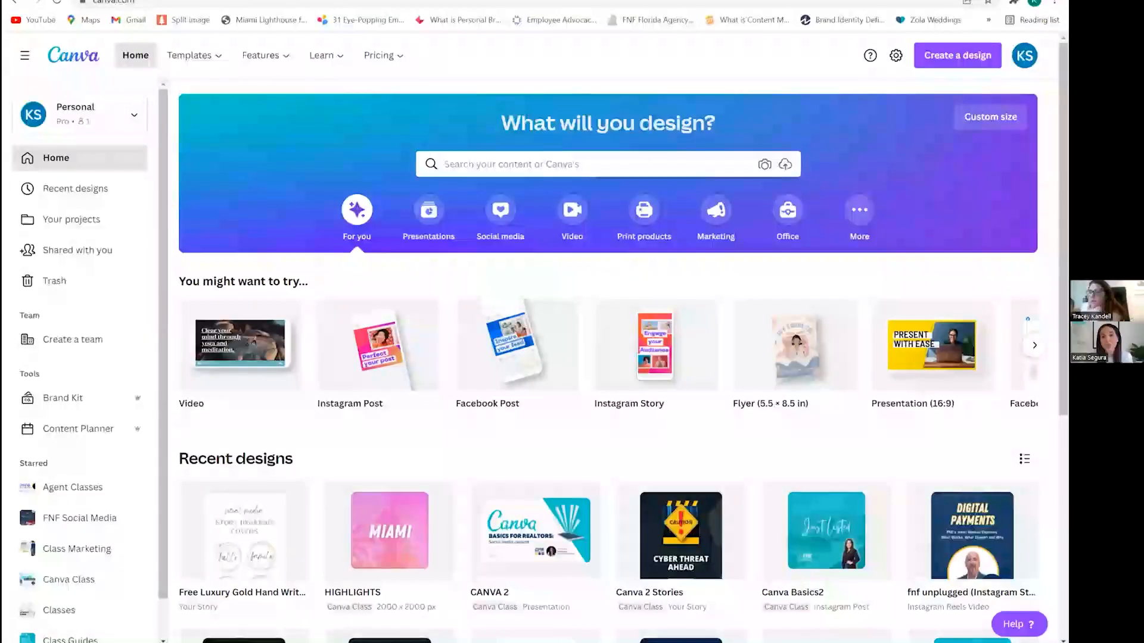
pyautogui.click(990, 117)
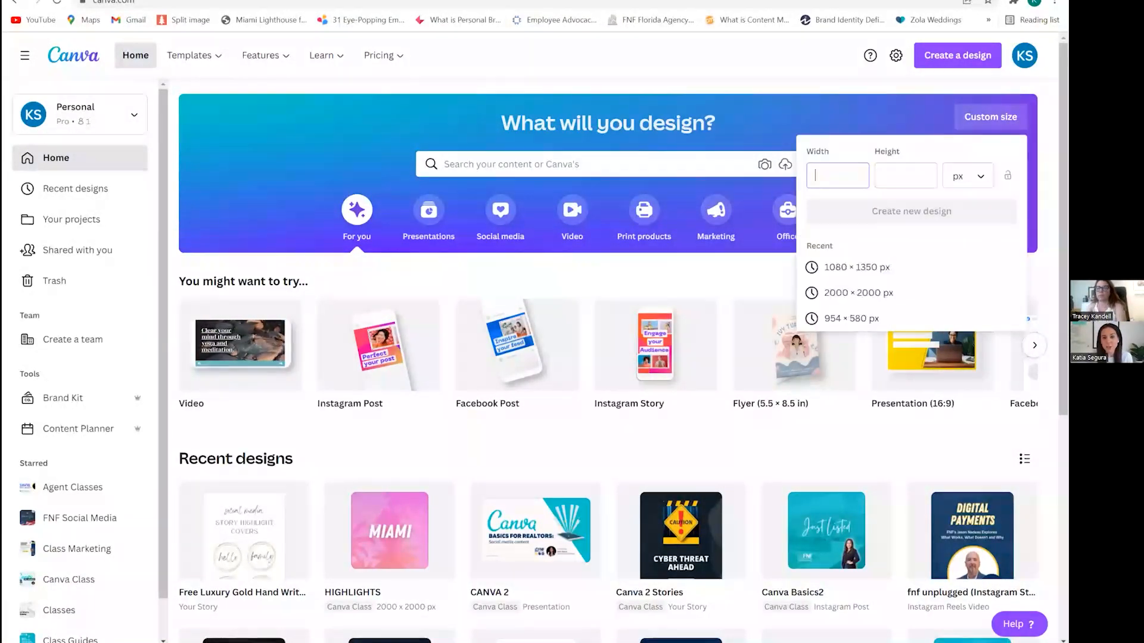
pyautogui.click(834, 293)
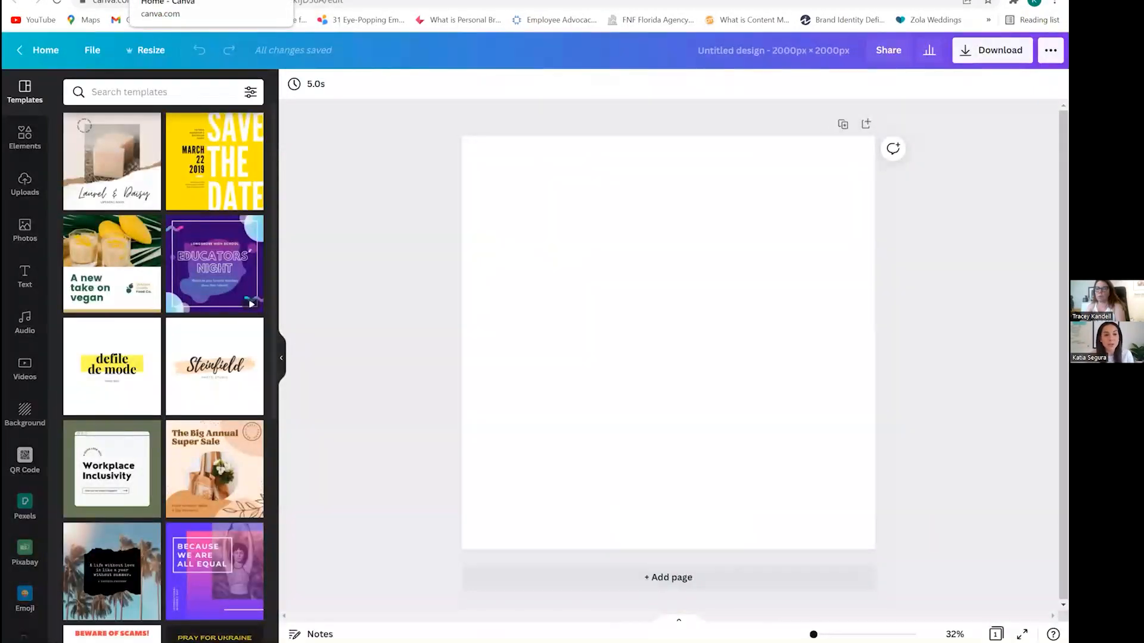
# Return to the home page and create another new design with a custom width of 2000 and height of 2000 px.
pyautogui.click(190, 1)
pyautogui.click(831, 167)
pyautogui.write('2')
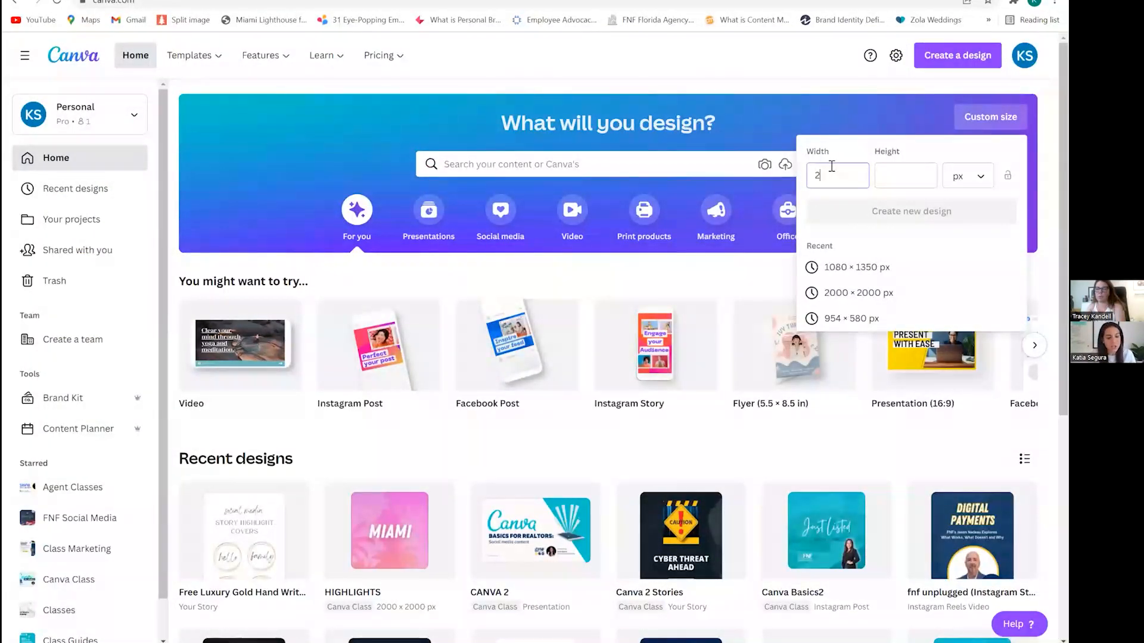
pyautogui.write('000')
pyautogui.press('Tab')
pyautogui.write('2000')
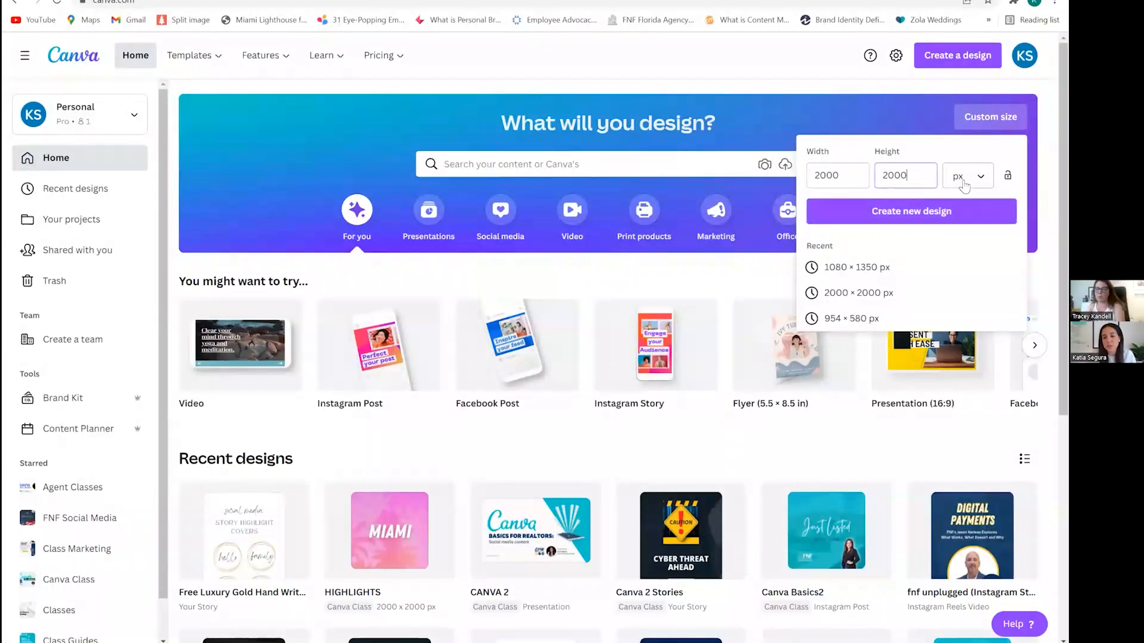
pyautogui.click(923, 215)
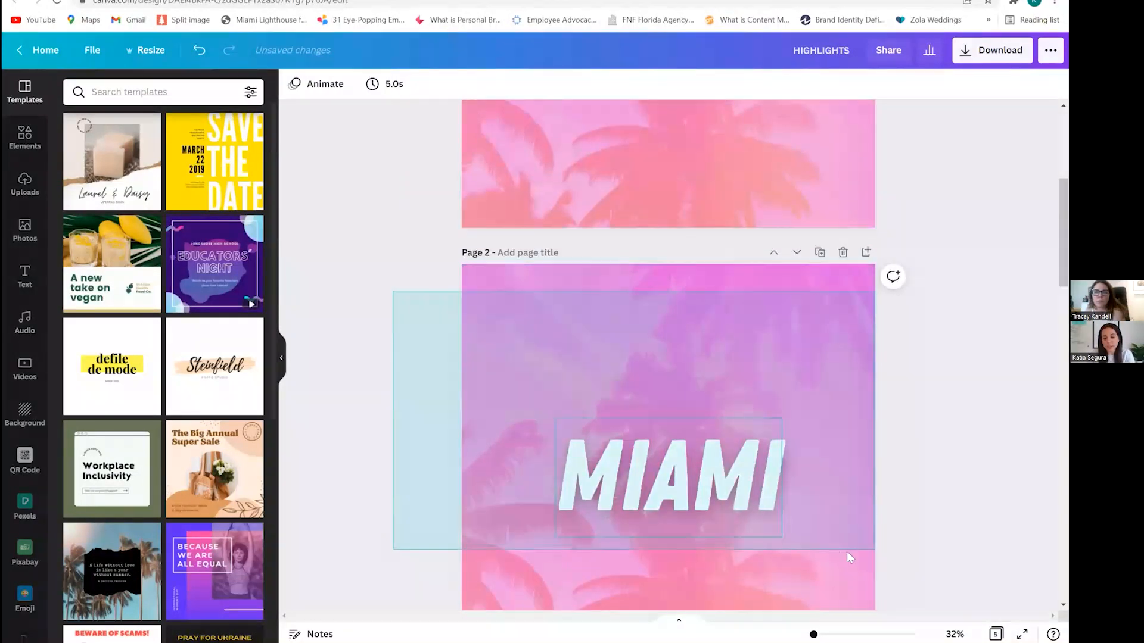
# Delete the MIAMI text, overlay and palm background from page 2 of the HIGHLIGHTS design, leaving the page blank.
pyautogui.click(685, 467)
pyautogui.press('Delete')
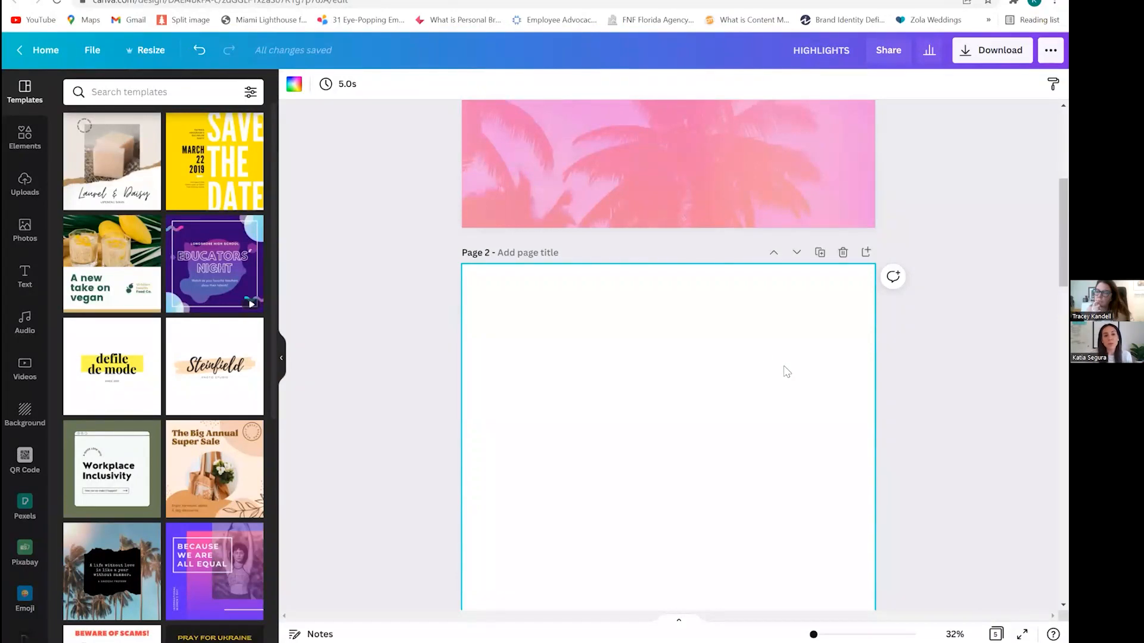
pyautogui.scroll(5, 918, 420)
pyautogui.scroll(-1, 917, 419)
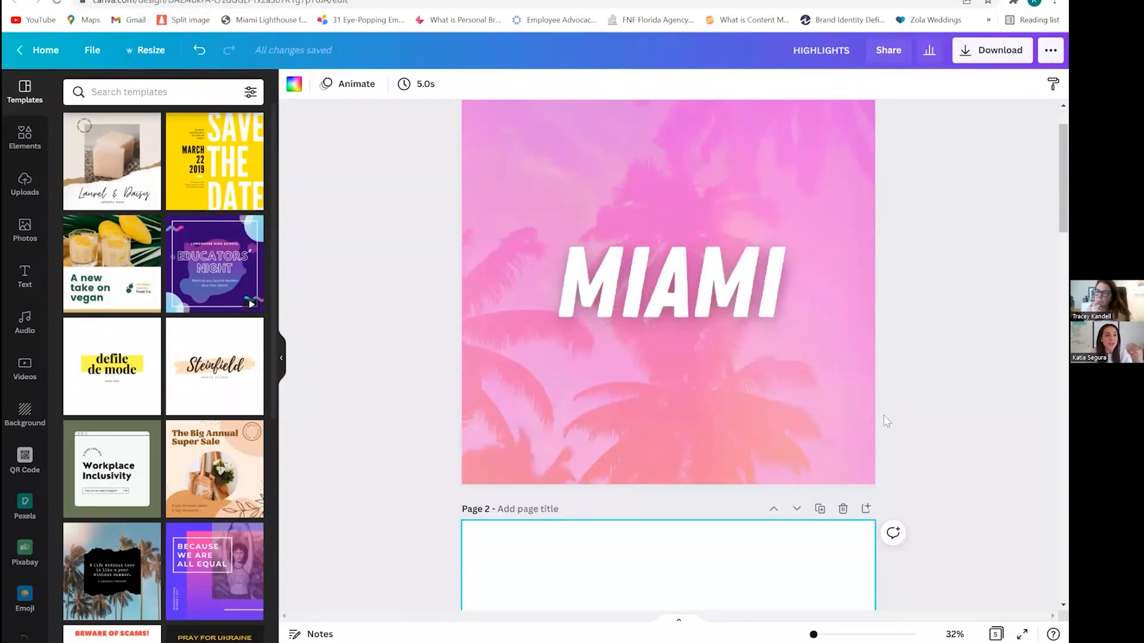
pyautogui.scroll(-1, 882, 417)
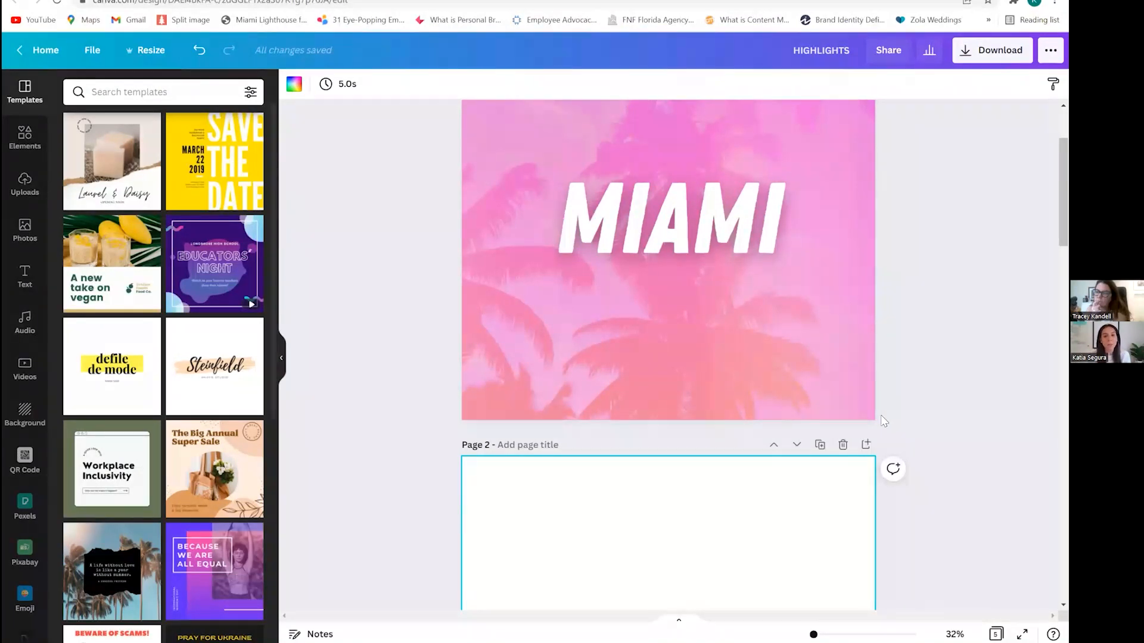
pyautogui.scroll(2, 935, 507)
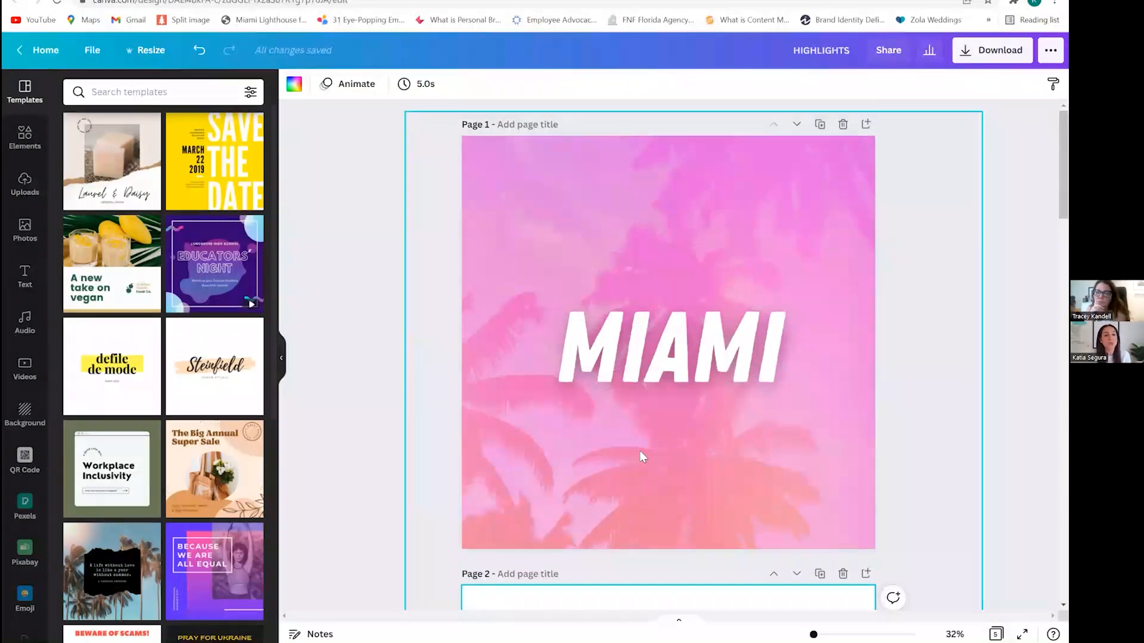
# Add a single-image grid that fills the blank page 2.
pyautogui.scroll(-6, 640, 452)
pyautogui.scroll(-6, 640, 452)
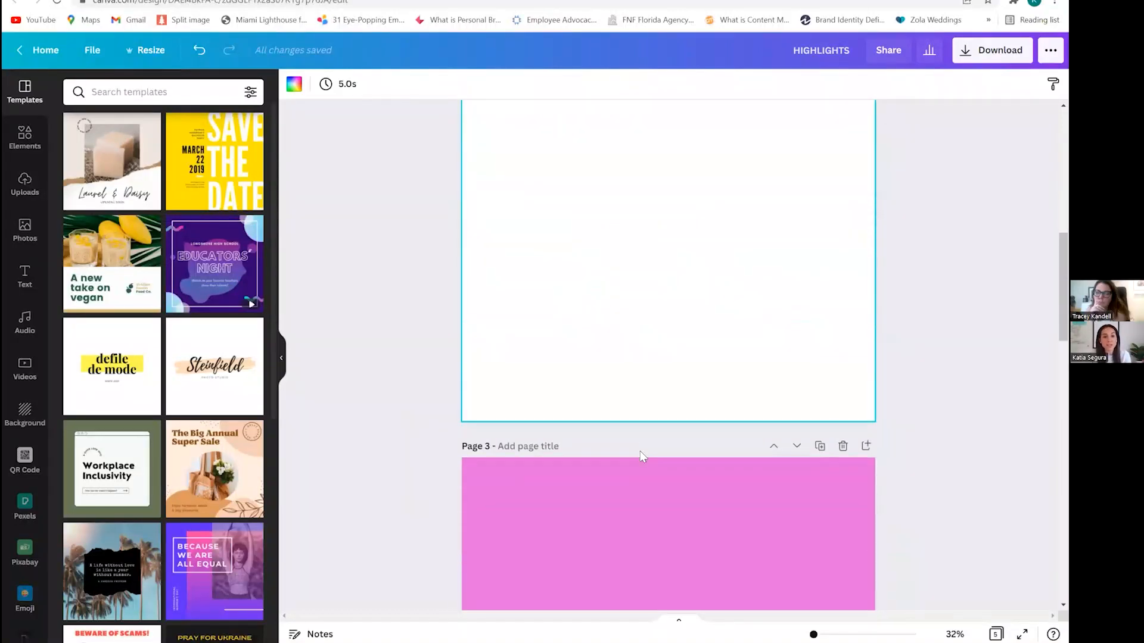
pyautogui.scroll(5, 640, 452)
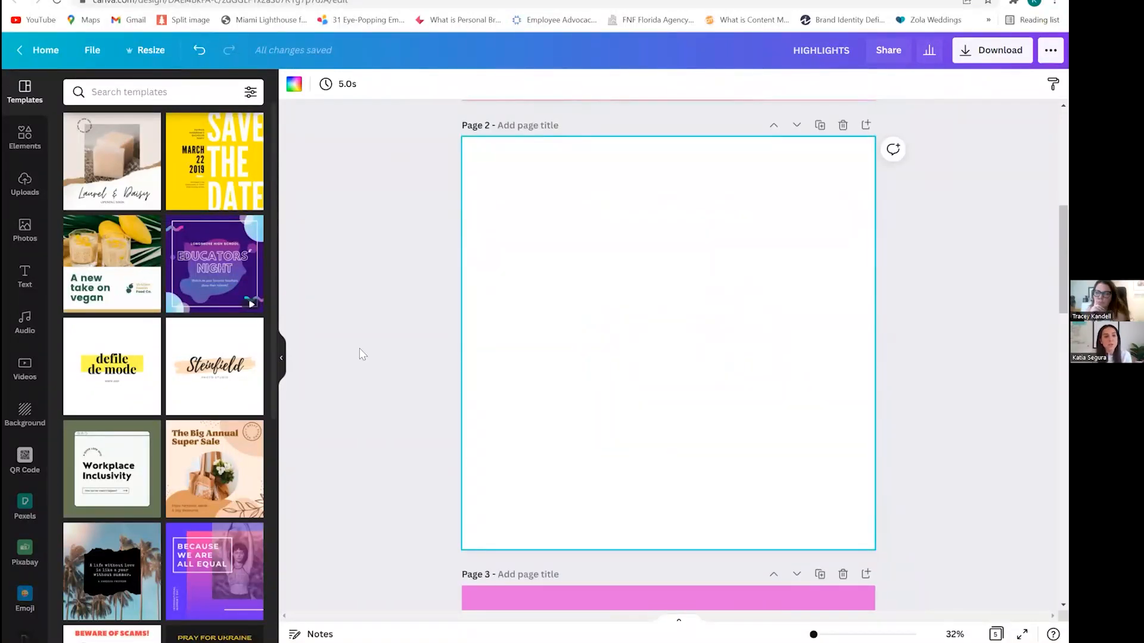
pyautogui.scroll(5, 671, 324)
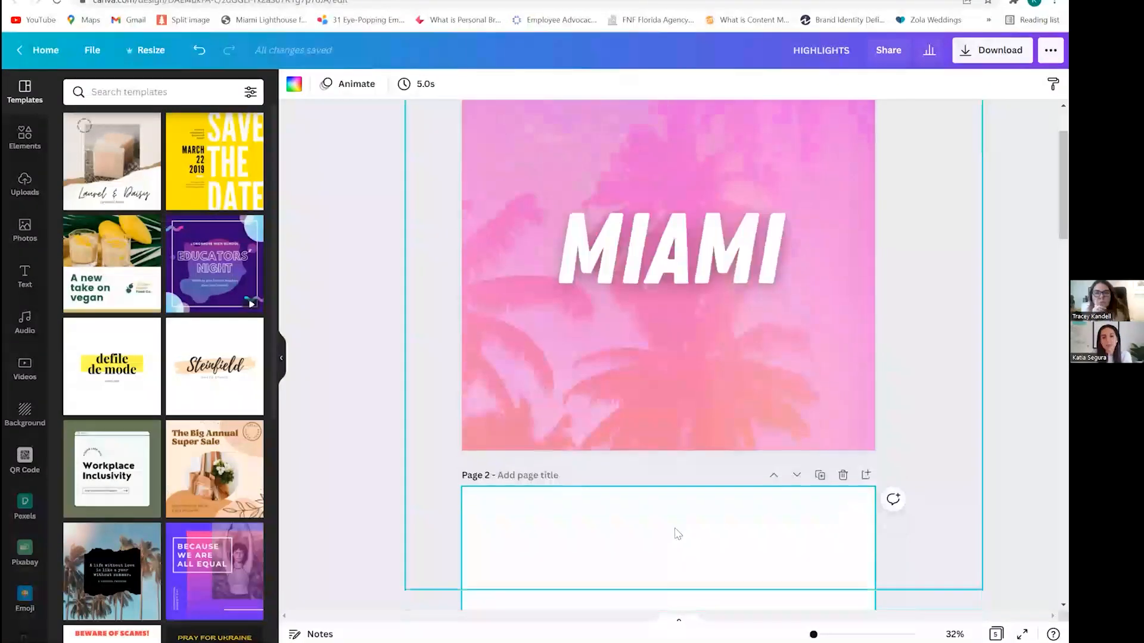
pyautogui.scroll(-3, 677, 531)
pyautogui.click(25, 137)
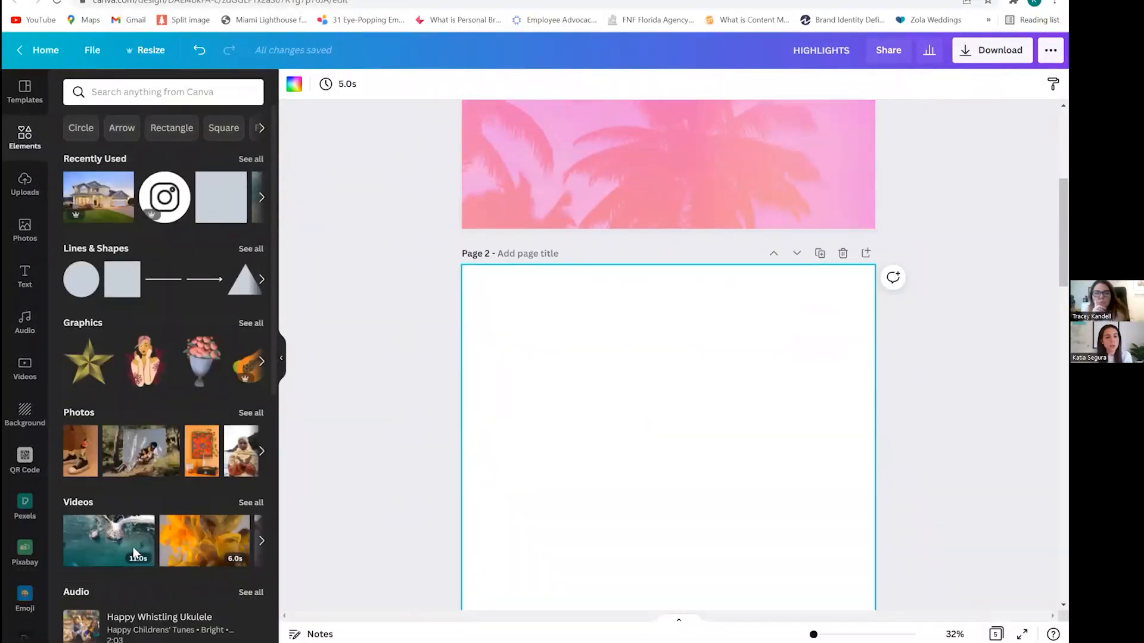
pyautogui.scroll(-8, 136, 554)
pyautogui.click(89, 604)
pyautogui.scroll(5, 680, 391)
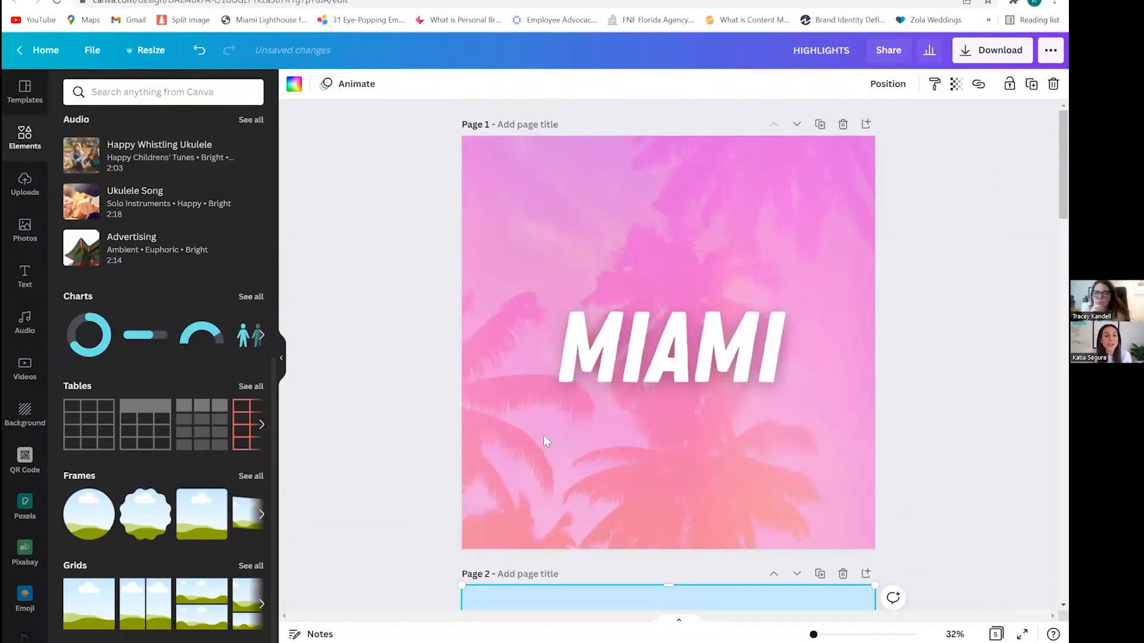
pyautogui.scroll(-3, 676, 521)
pyautogui.scroll(-1, 599, 502)
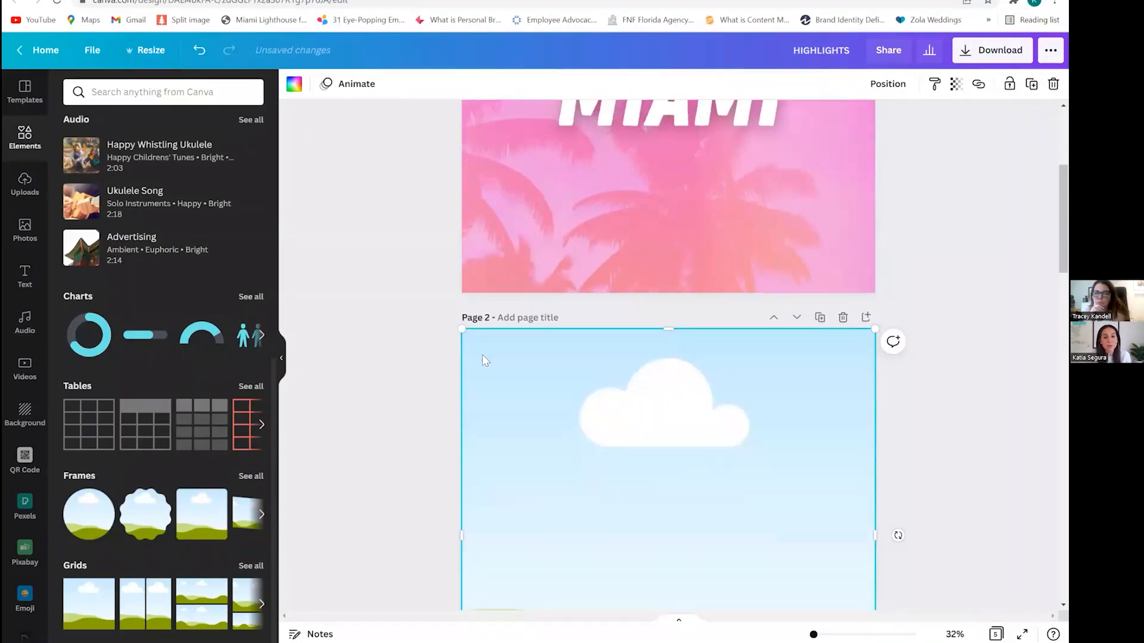
# Search the photos for "palm trees" and place the photo of palms against a blue sky in the page 2 grid.
pyautogui.scroll(3, 614, 270)
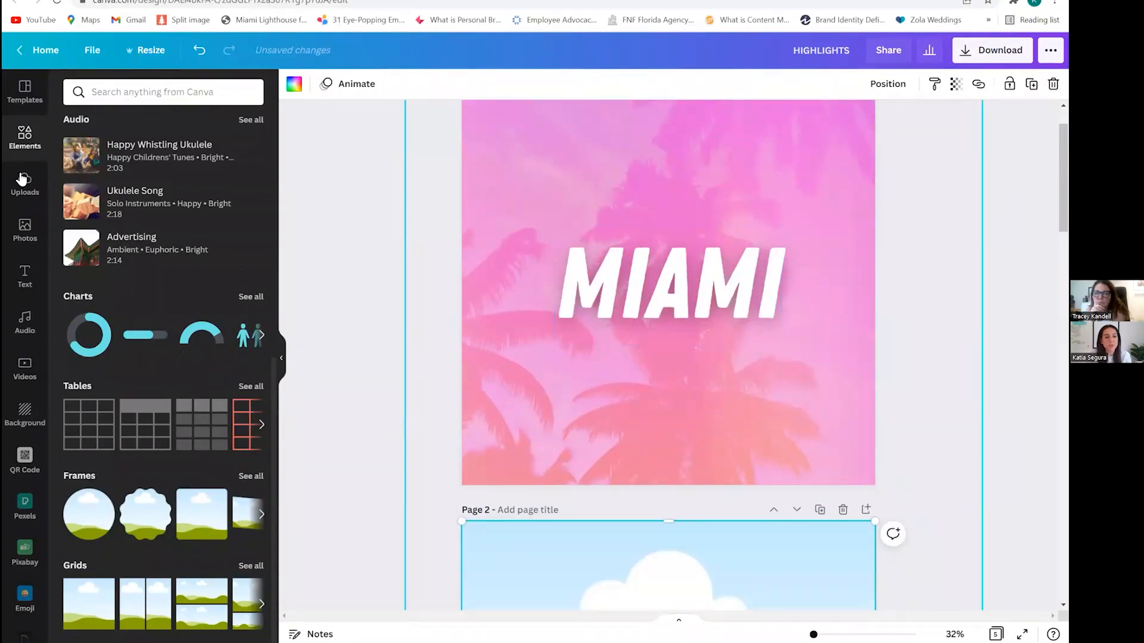
pyautogui.click(25, 229)
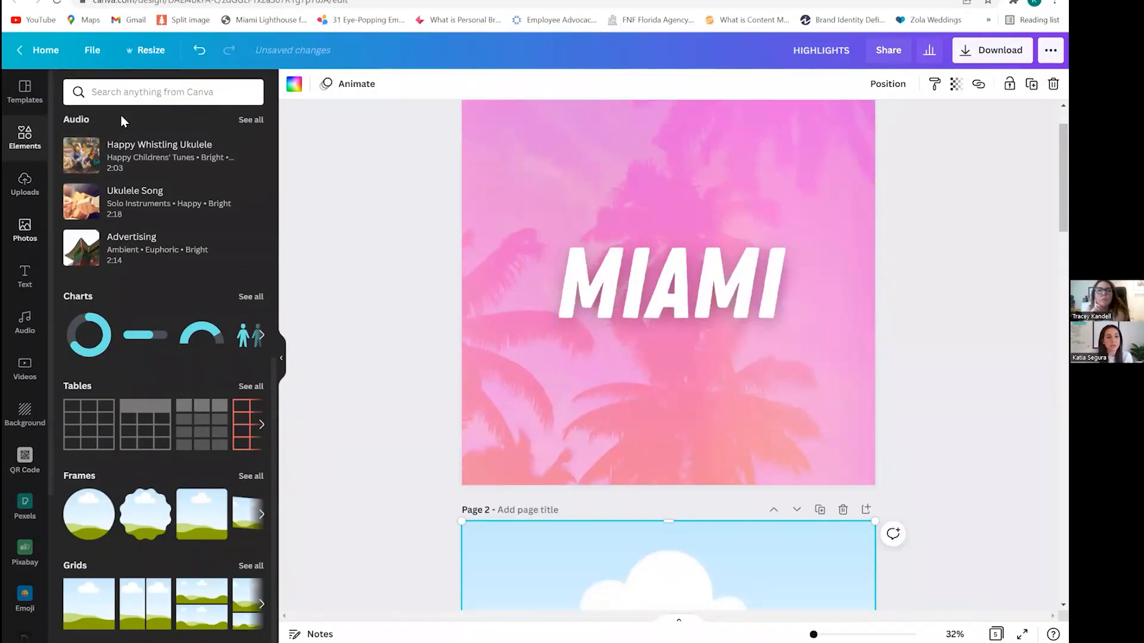
pyautogui.click(134, 94)
pyautogui.write('palm trees')
pyautogui.press('Return')
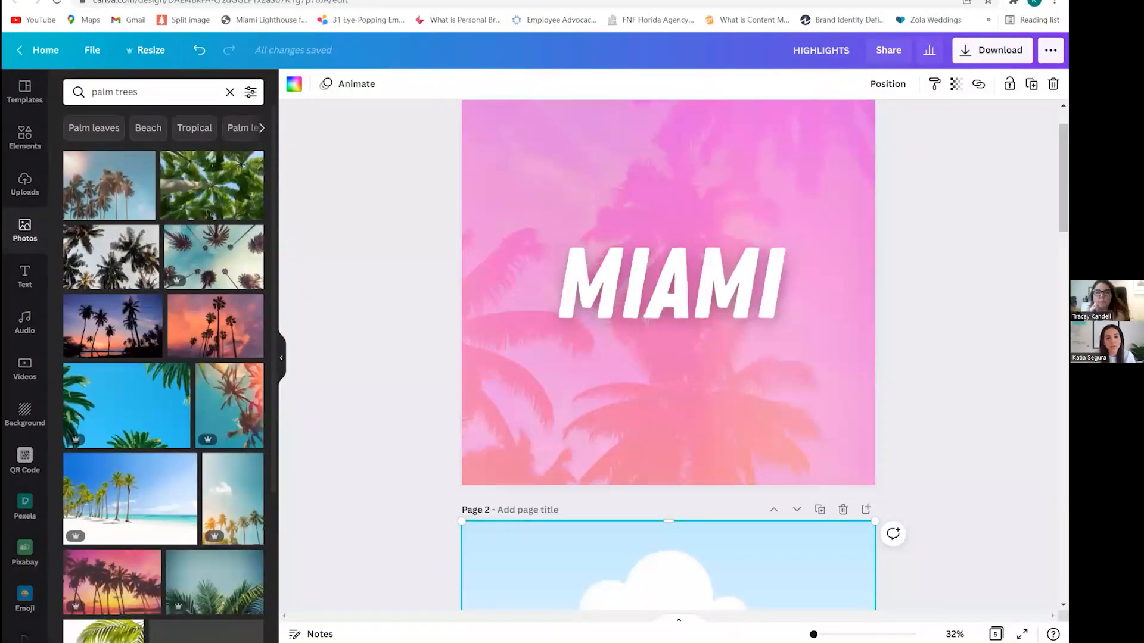
pyautogui.scroll(-2, 667, 358)
pyautogui.moveTo(109, 185); pyautogui.dragTo(623, 542)
pyautogui.scroll(-4, 626, 540)
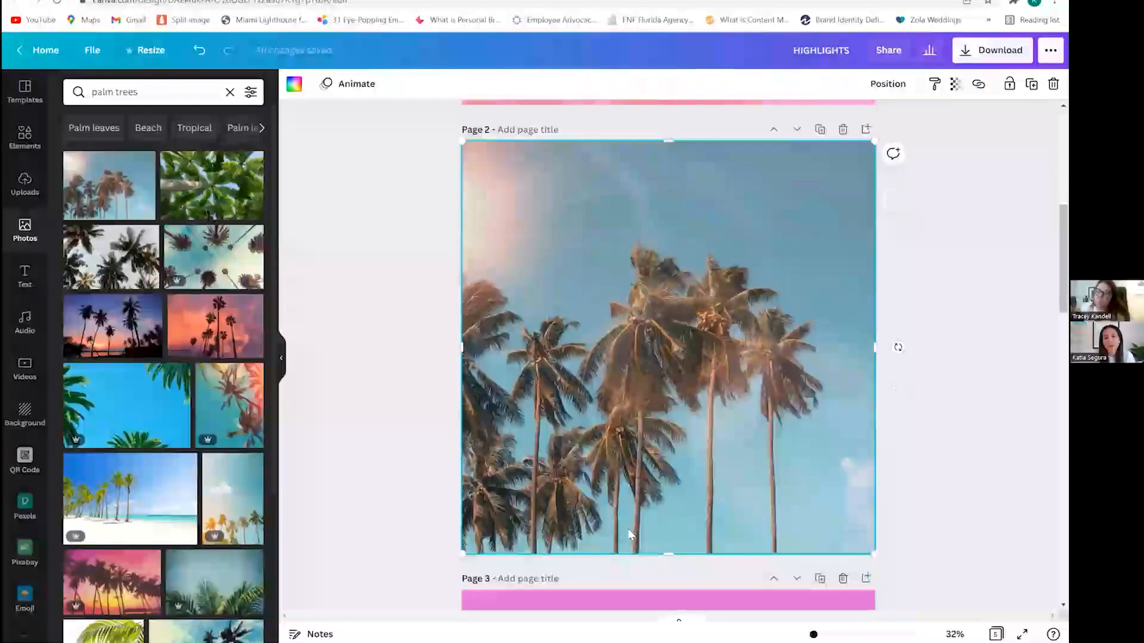
# Add a square shape over the palm photo on page 2 and enlarge it to about 2443 × 2443 px.
pyautogui.scroll(6, 602, 357)
pyautogui.rightClick(562, 201)
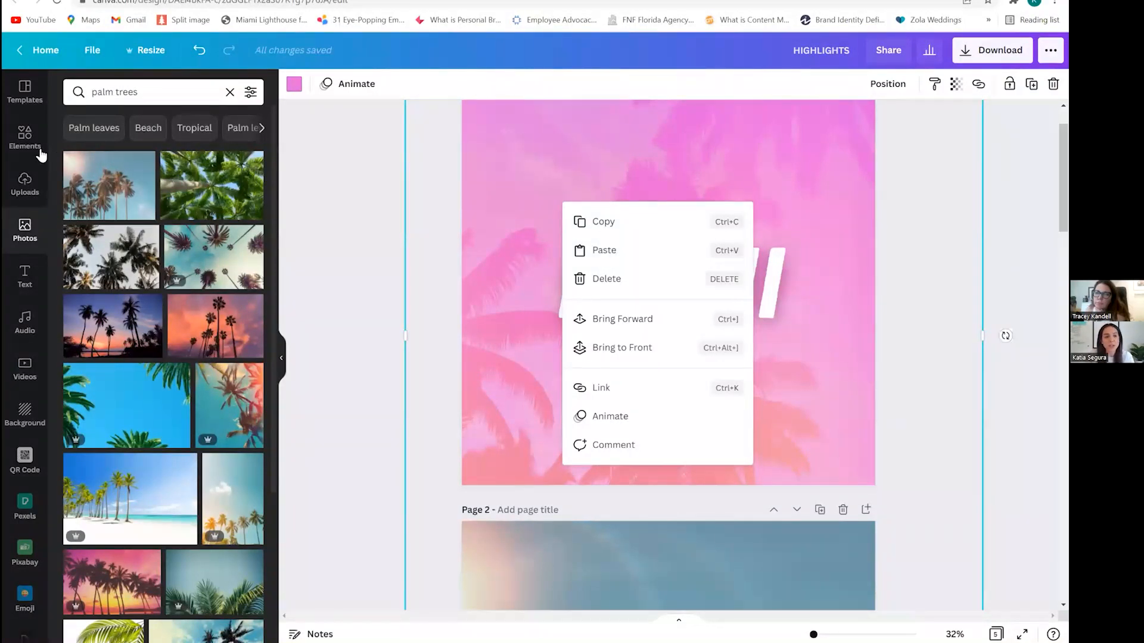
pyautogui.click(25, 137)
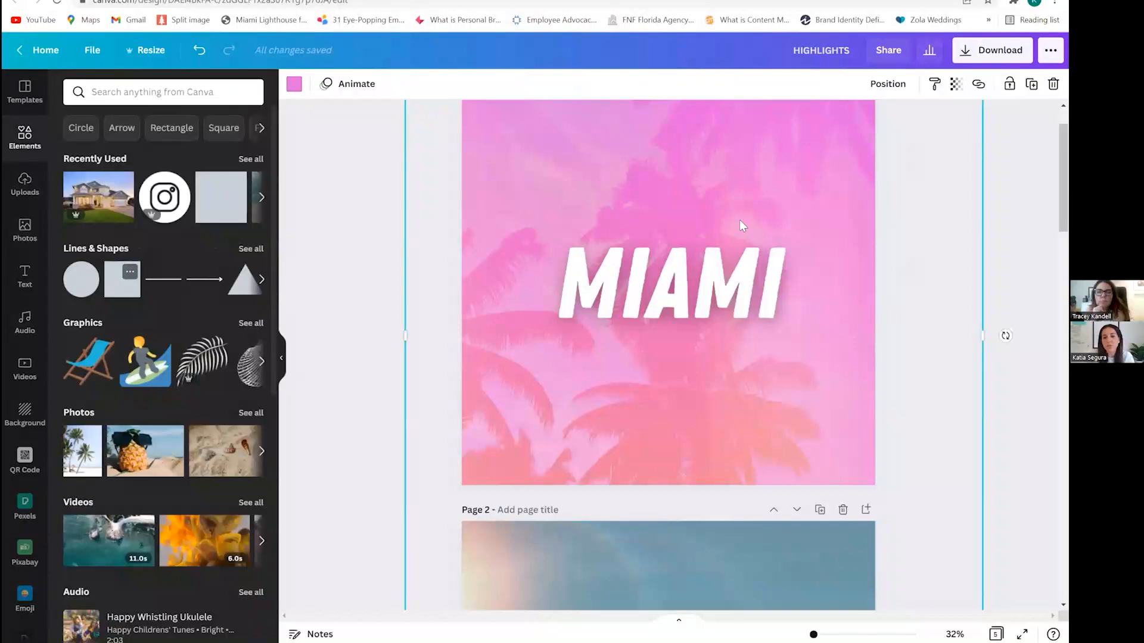
pyautogui.scroll(-4, 675, 206)
pyautogui.moveTo(664, 126); pyautogui.dragTo(604, 532)
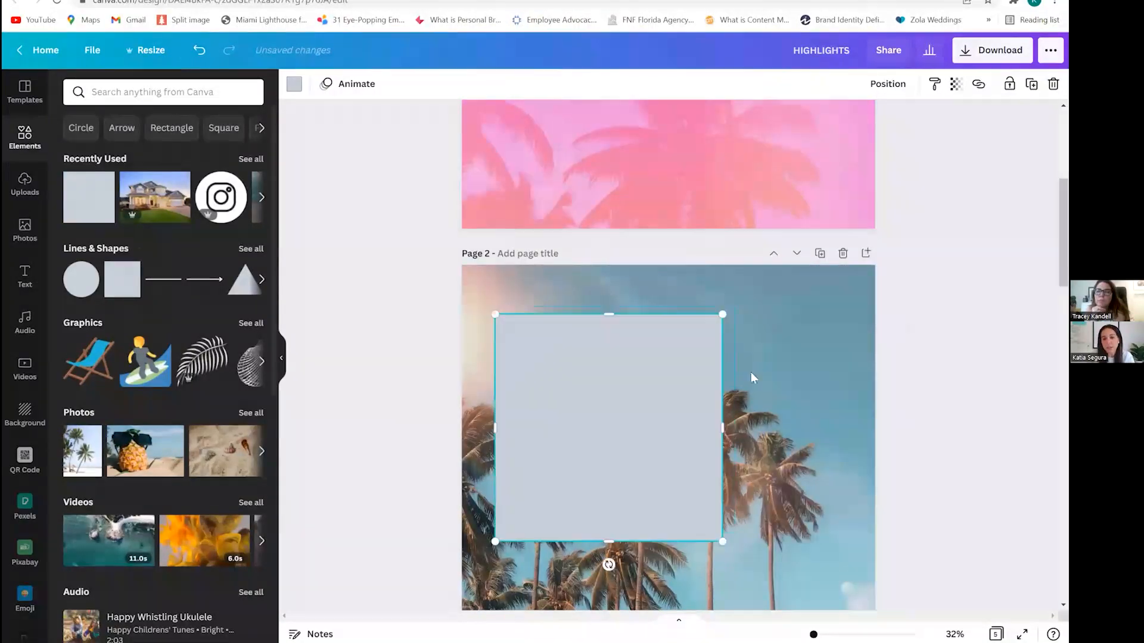
pyautogui.moveTo(722, 314); pyautogui.dragTo(1000, 103)
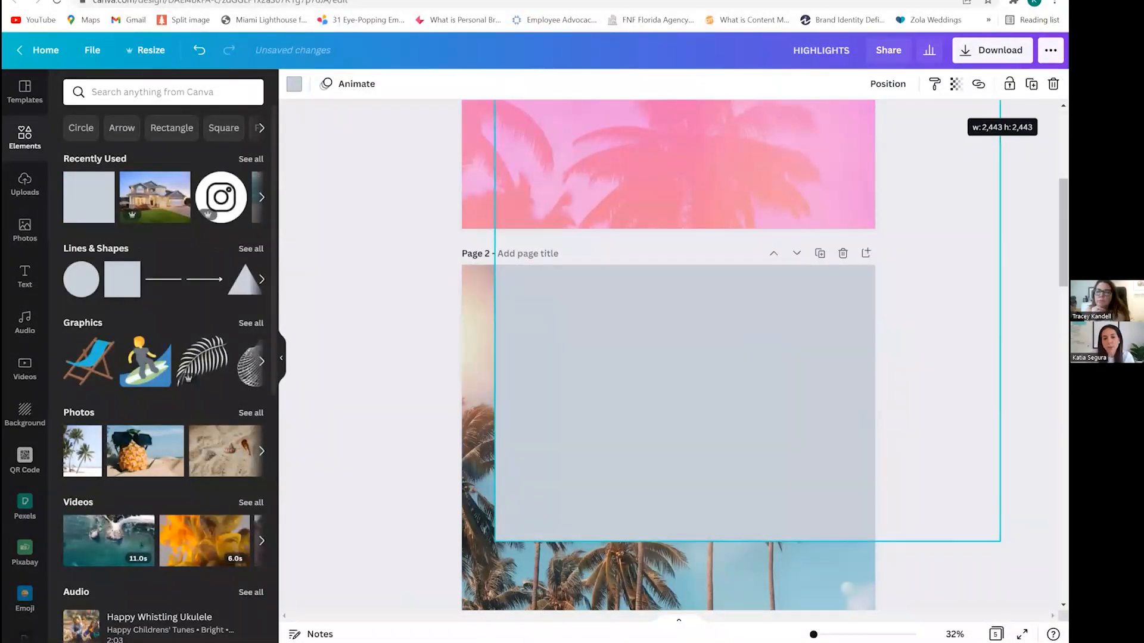
# Recolor the square overlay on page 2 with the document's pink and set its transparency to 73.
pyautogui.click(293, 83)
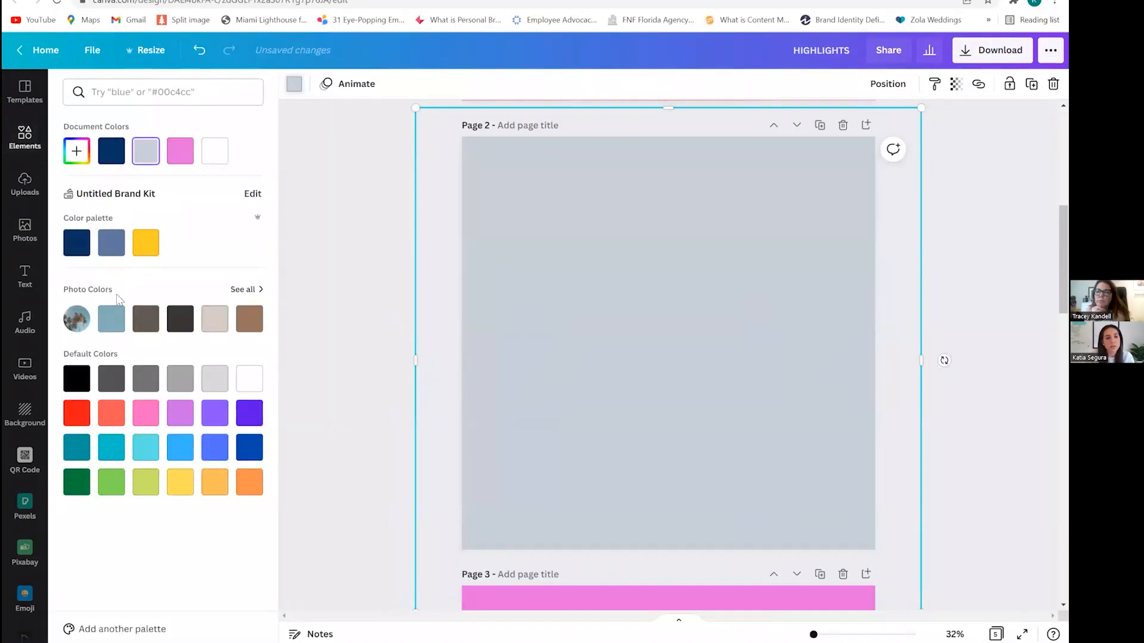
pyautogui.click(185, 161)
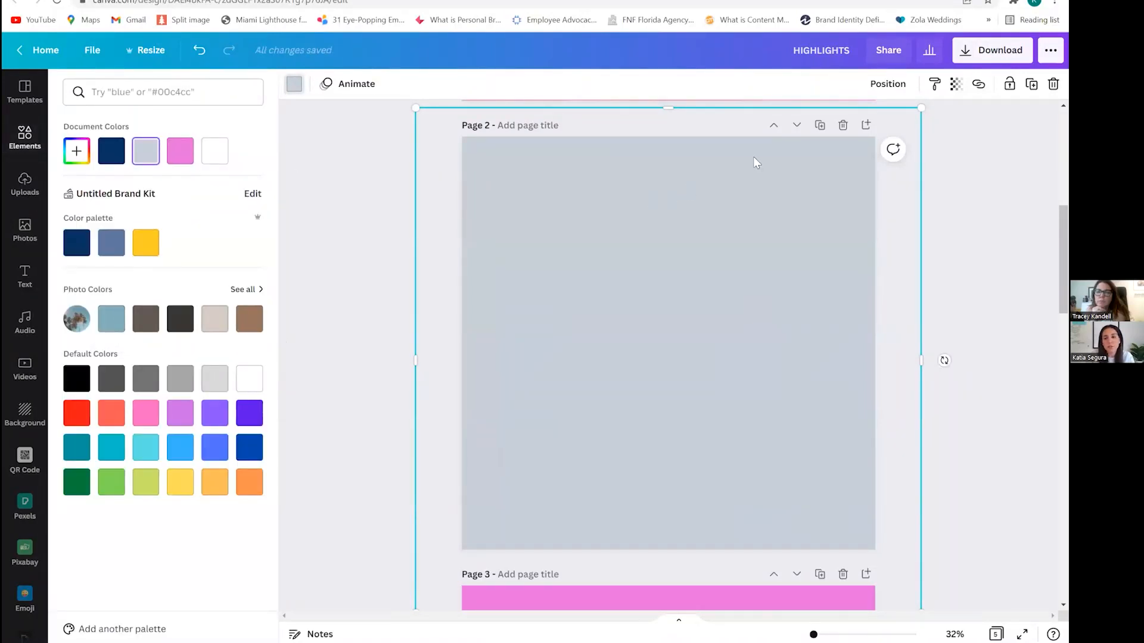
pyautogui.click(956, 83)
pyautogui.moveTo(911, 123); pyautogui.dragTo(893, 125)
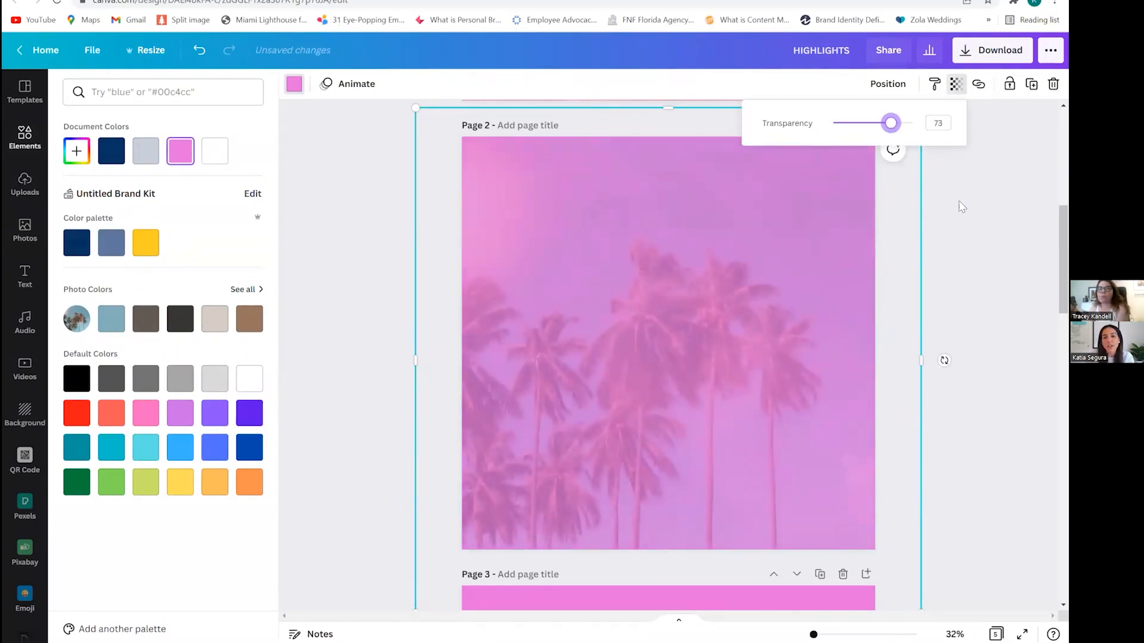
pyautogui.click(938, 256)
# Duplicate the MIAMI cover on page 1 as a new page directly below it.
pyautogui.click(659, 189)
pyautogui.scroll(4, 658, 191)
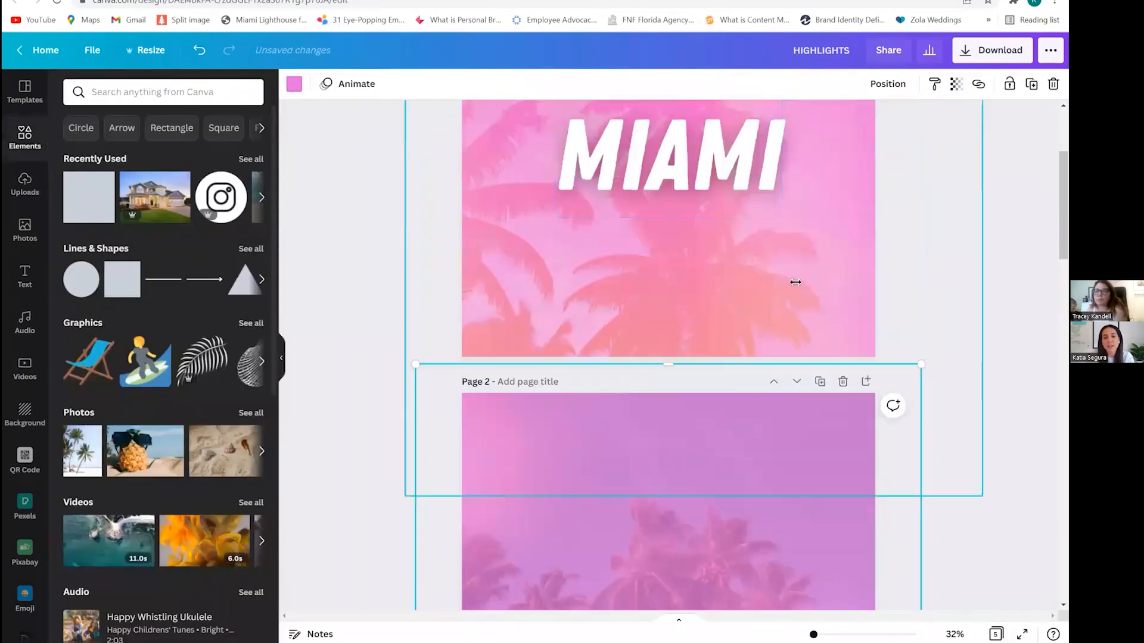
pyautogui.click(660, 178)
pyautogui.scroll(3, 674, 362)
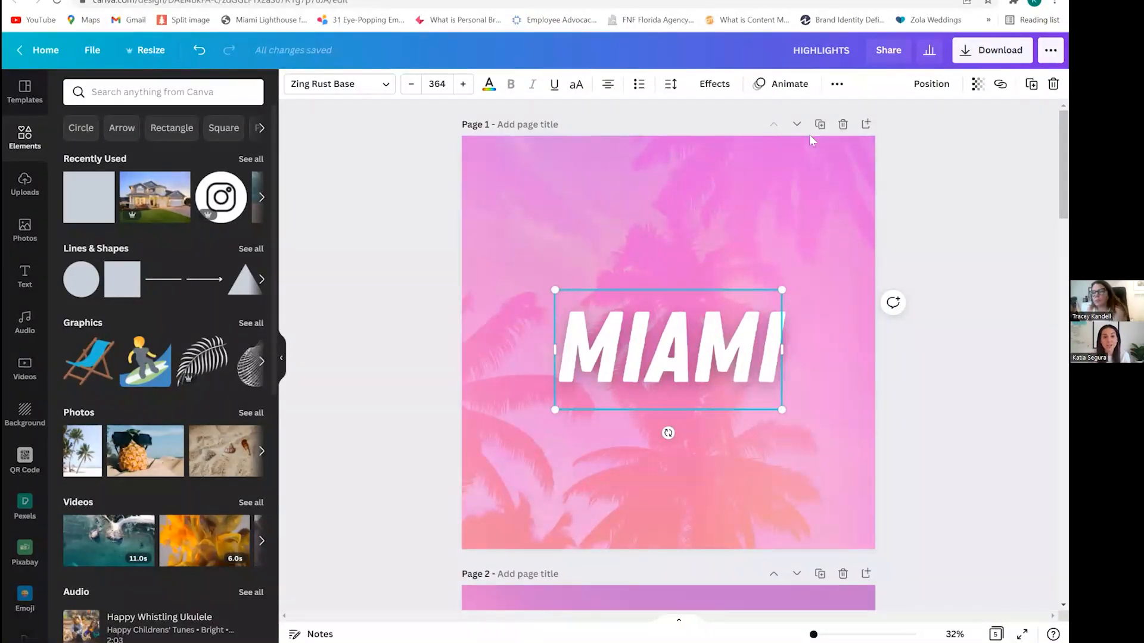
pyautogui.click(743, 273)
pyautogui.hotkey('ctrl', 'd')
pyautogui.scroll(2, 680, 315)
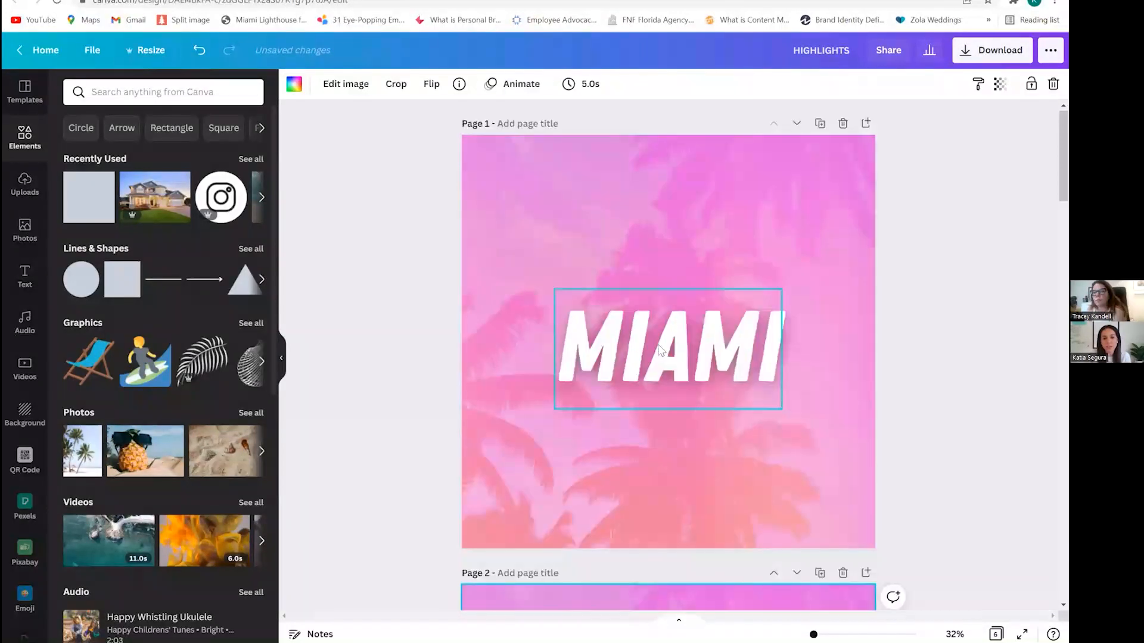
# Move the MIAMI text on page 1 slightly up and to the left of the page center.
pyautogui.click(667, 306)
pyautogui.moveTo(660, 372); pyautogui.dragTo(651, 338)
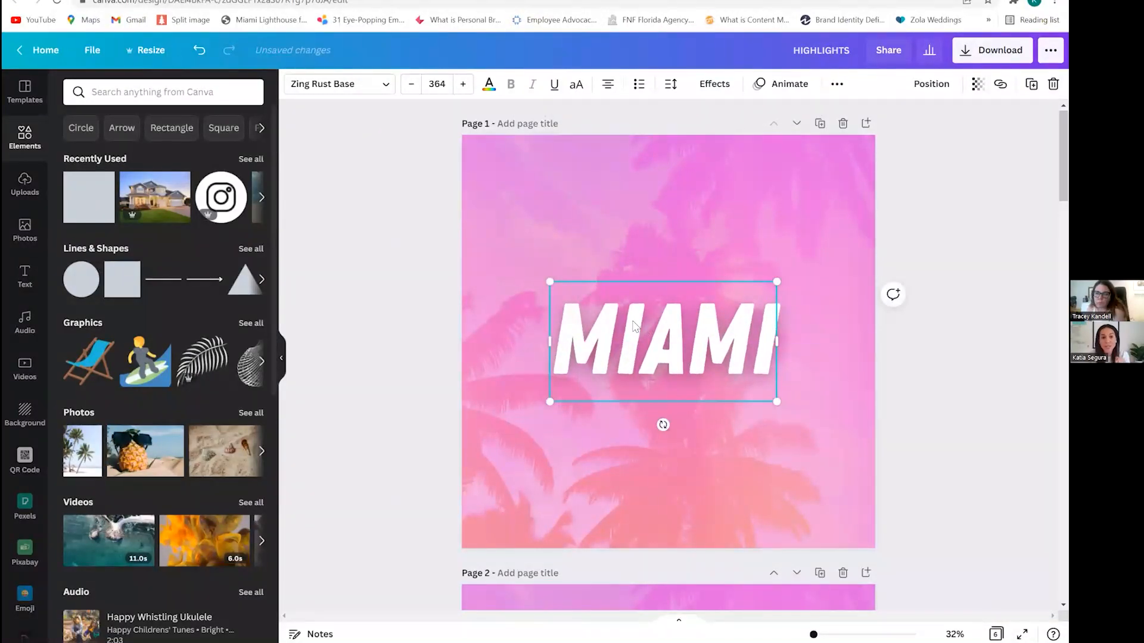
pyautogui.scroll(-6, 688, 341)
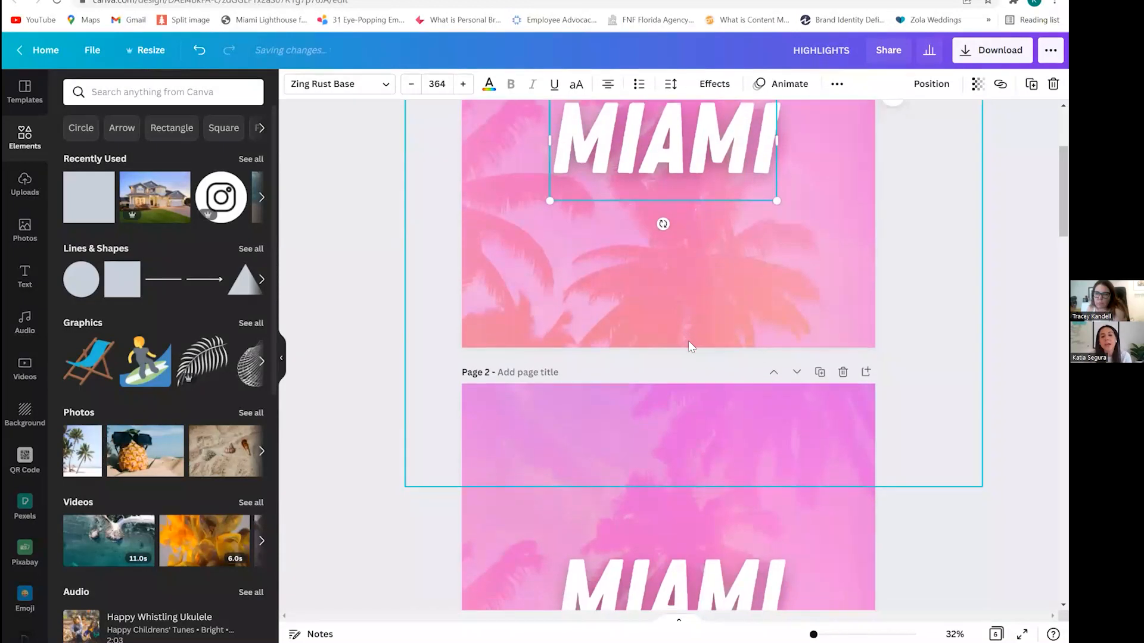
pyautogui.scroll(4, 692, 348)
pyautogui.scroll(2, 693, 348)
pyautogui.scroll(-4, 588, 356)
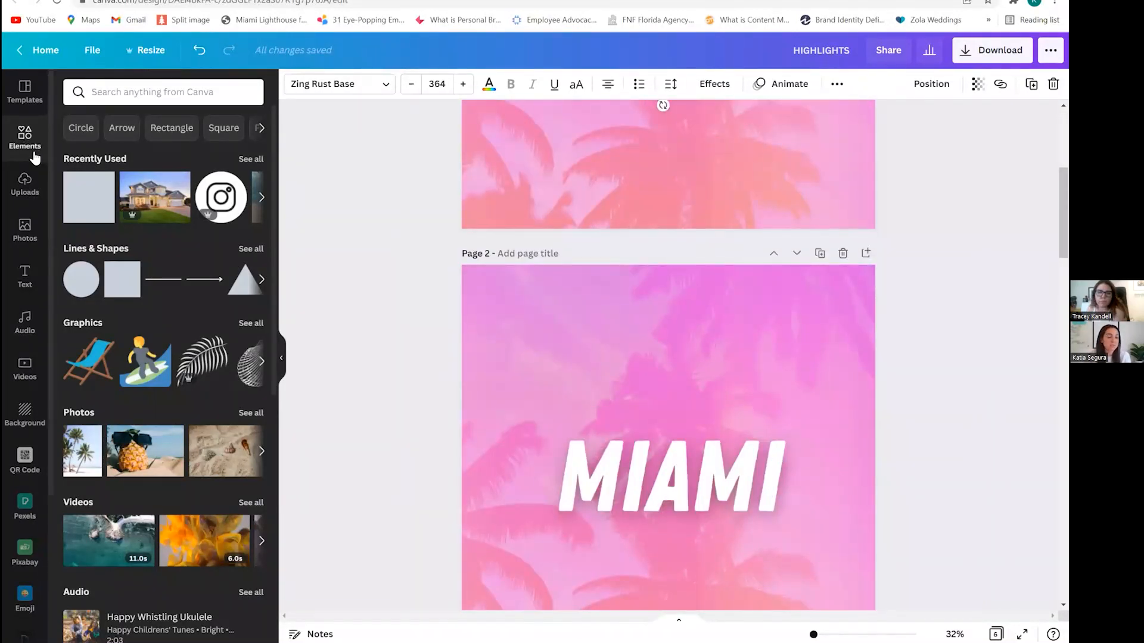
# Search the elements for "palm tree".
pyautogui.click(127, 92)
pyautogui.write('plm tre')
pyautogui.press('BackSpace')
pyautogui.press('BackSpace')
pyautogui.press('BackSpace')
pyautogui.press('BackSpace')
pyautogui.press('BackSpace')
pyautogui.press('BackSpace')
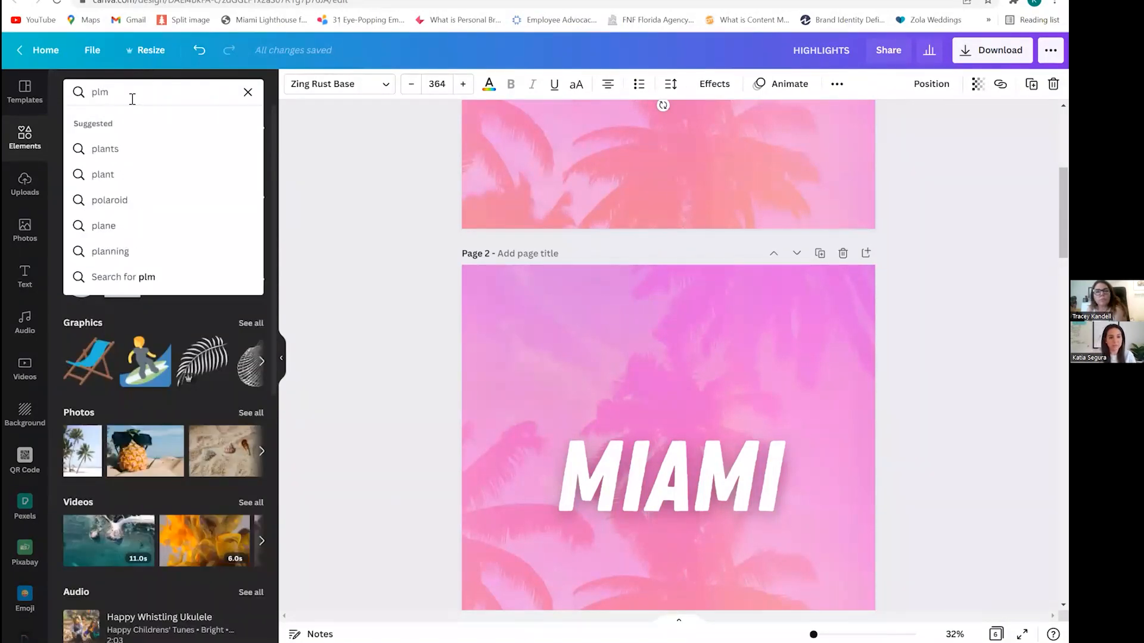
pyautogui.write('alm tree')
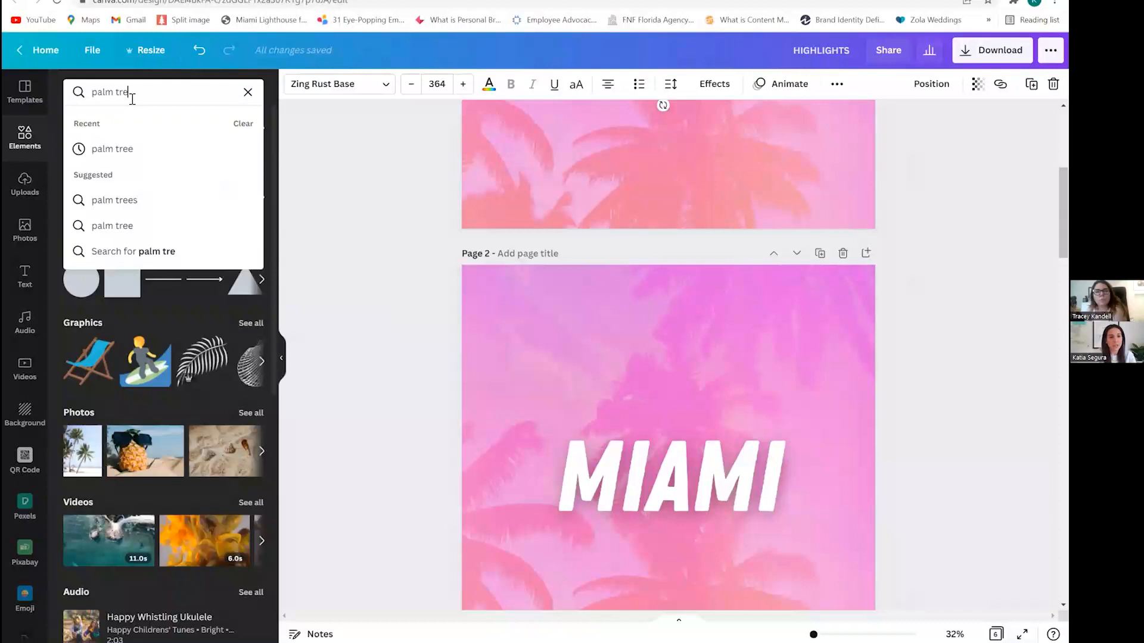
pyautogui.press('Return')
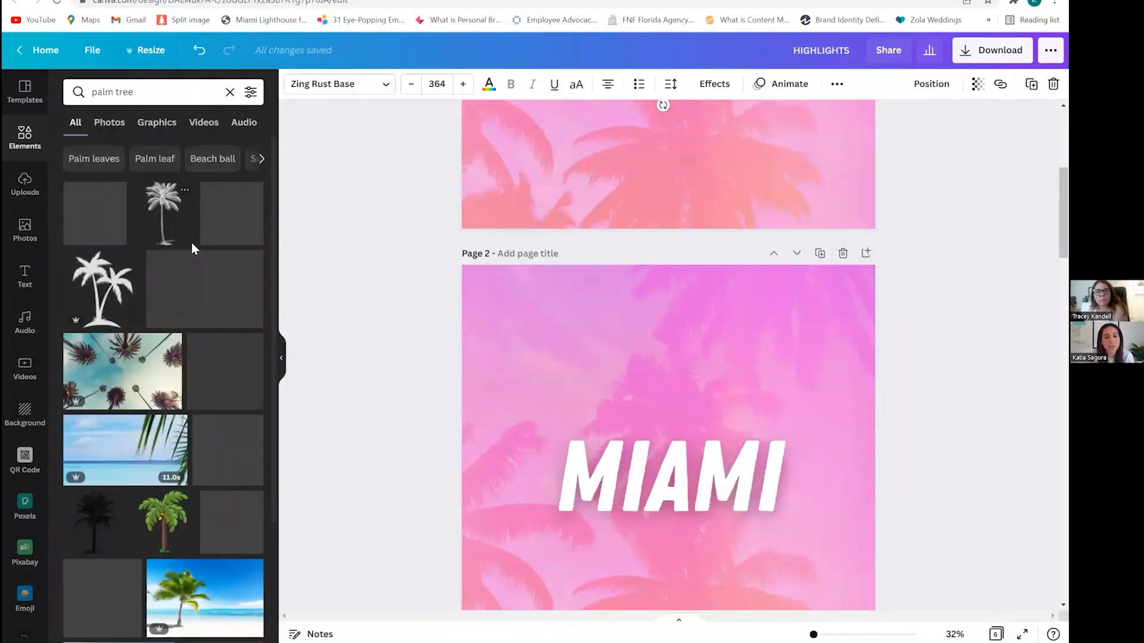
# Replace the MIAMI text on the duplicated page 2 with the double palm tree silhouette graphic.
pyautogui.click(691, 417)
pyautogui.scroll(-2, 691, 412)
pyautogui.press('Delete')
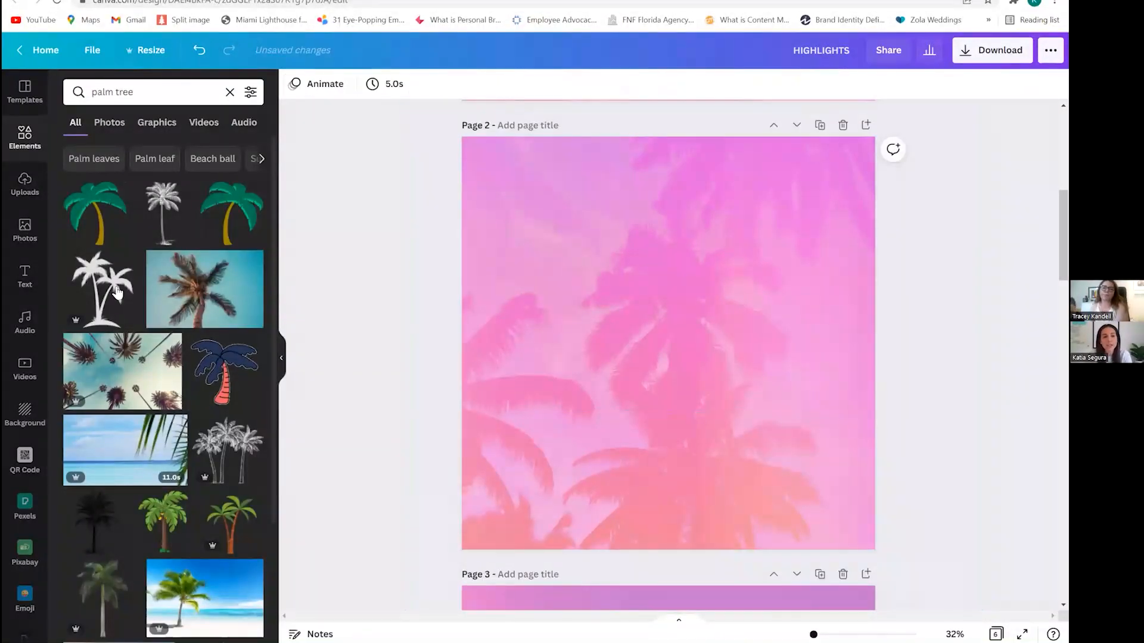
pyautogui.click(101, 289)
pyautogui.moveTo(803, 226); pyautogui.dragTo(772, 216)
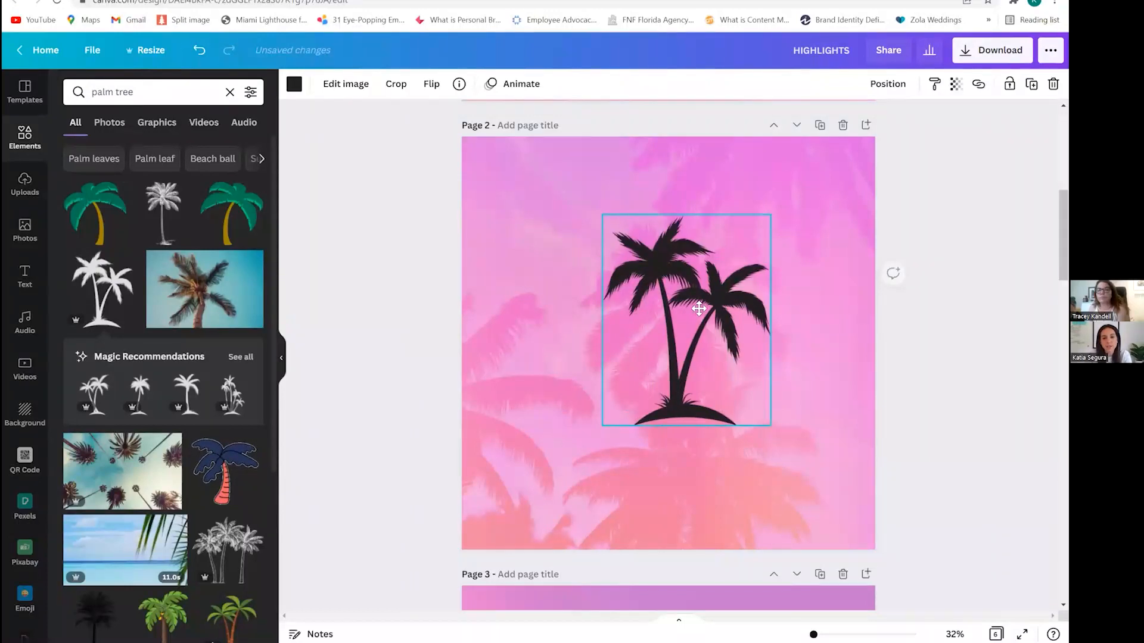
# Center the double palm tree graphic on page 2 and recolor it white.
pyautogui.moveTo(714, 286); pyautogui.dragTo(695, 311)
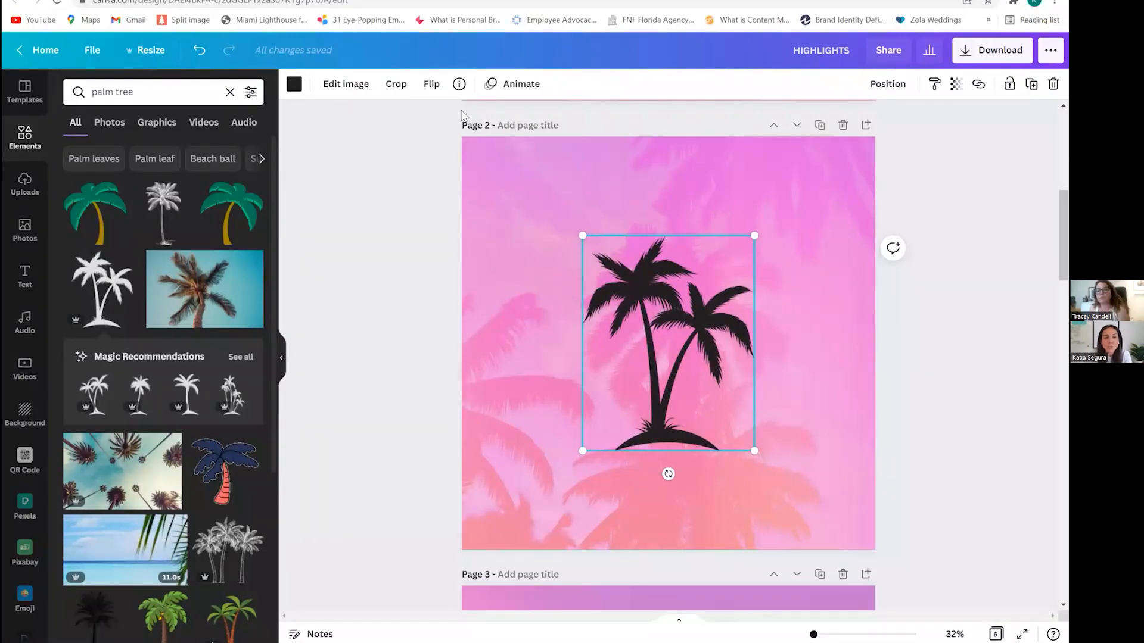
pyautogui.click(294, 84)
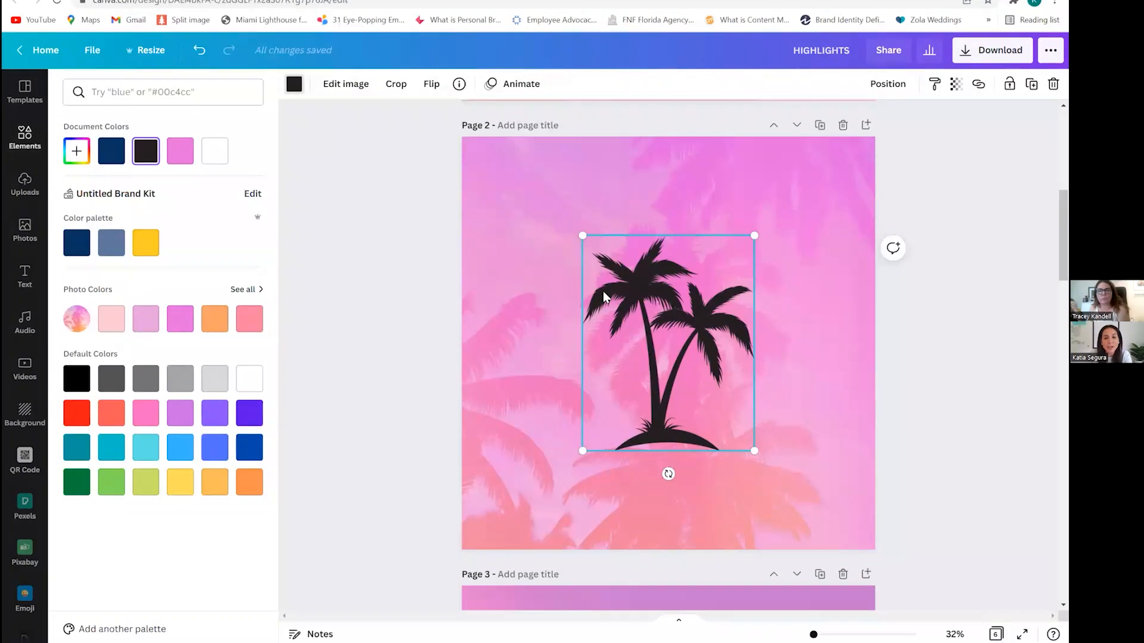
pyautogui.hotkey('ctrl', 'z')
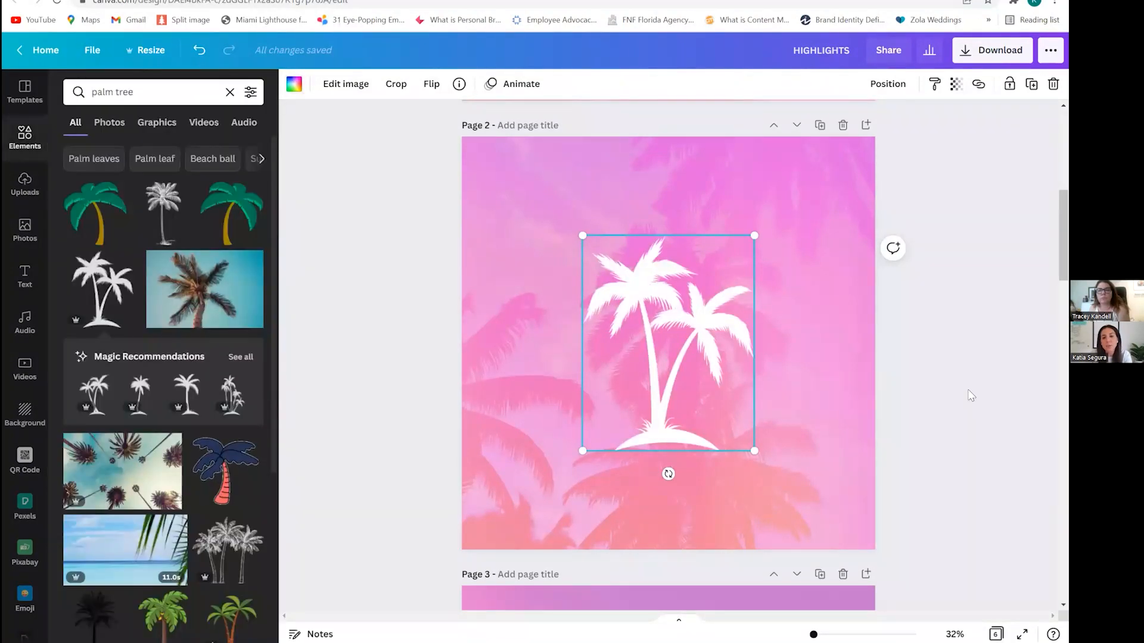
pyautogui.click(860, 388)
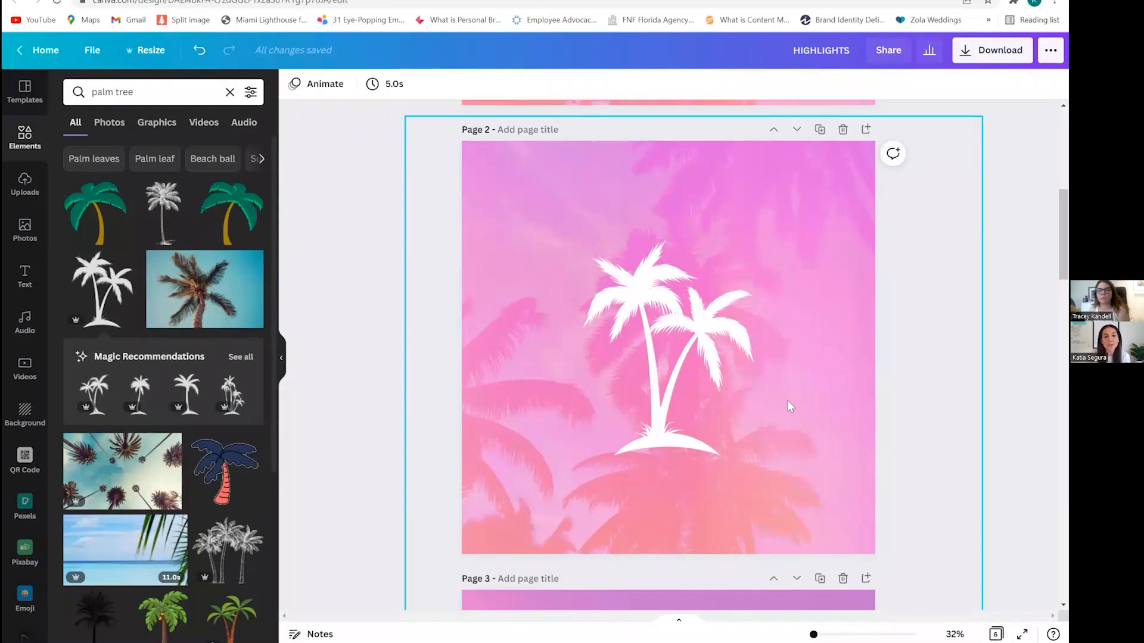
# Duplicate the palm tree cover on page 2 and delete the palm tree graphic from the copy on page 3.
pyautogui.scroll(5, 788, 400)
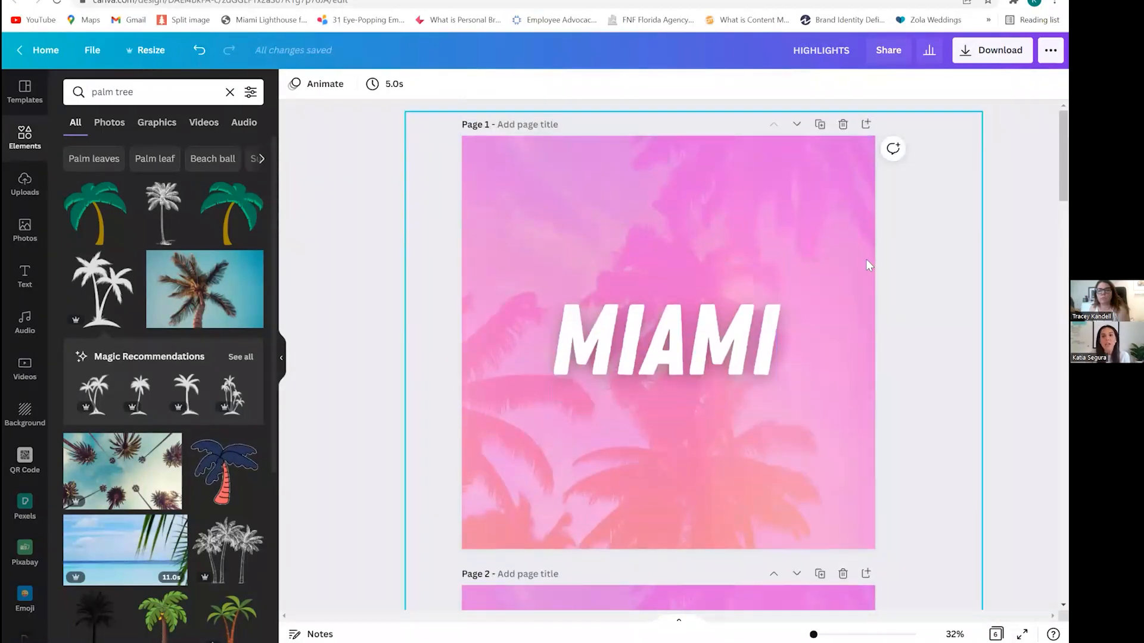
pyautogui.scroll(-2, 841, 277)
pyautogui.scroll(-4, 768, 268)
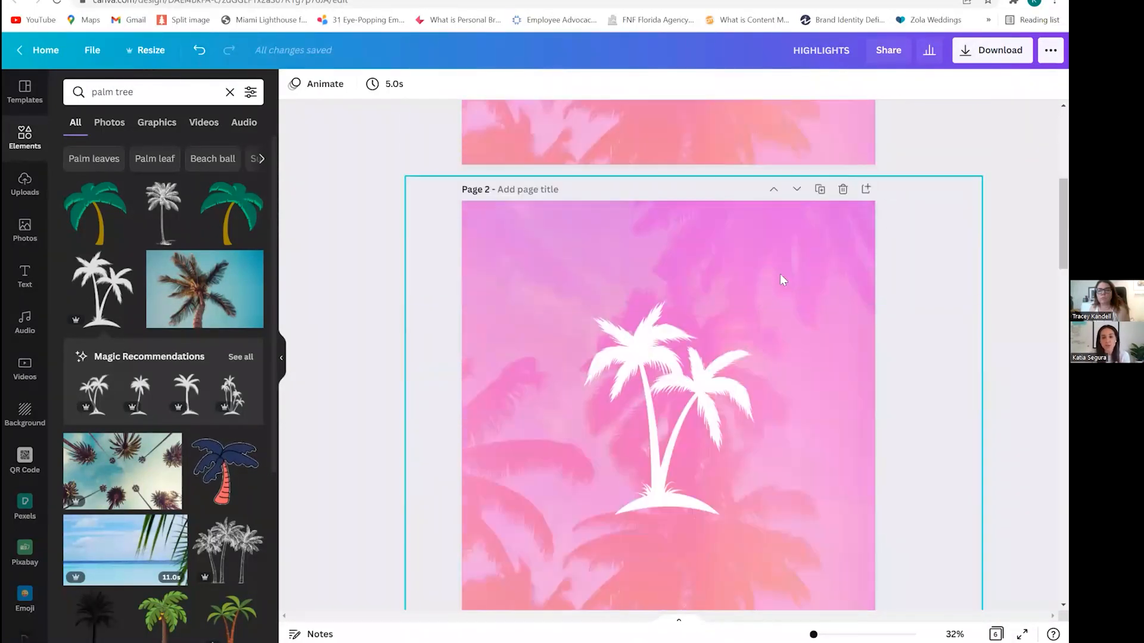
pyautogui.scroll(6, 780, 512)
pyautogui.scroll(-9, 781, 513)
pyautogui.scroll(10, 811, 483)
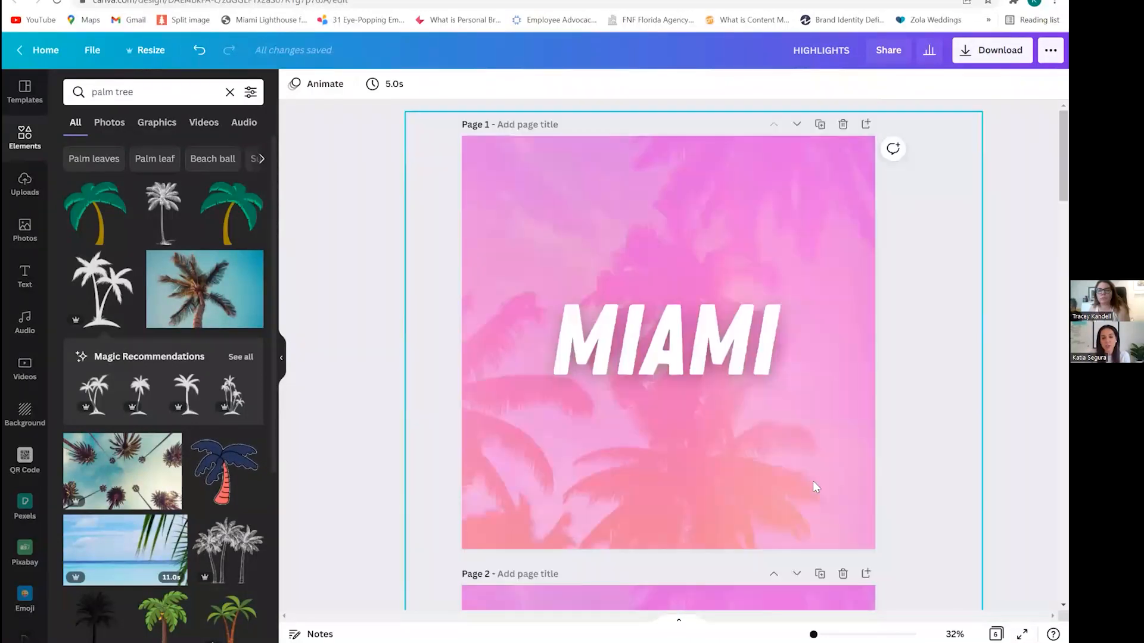
pyautogui.scroll(-3, 814, 478)
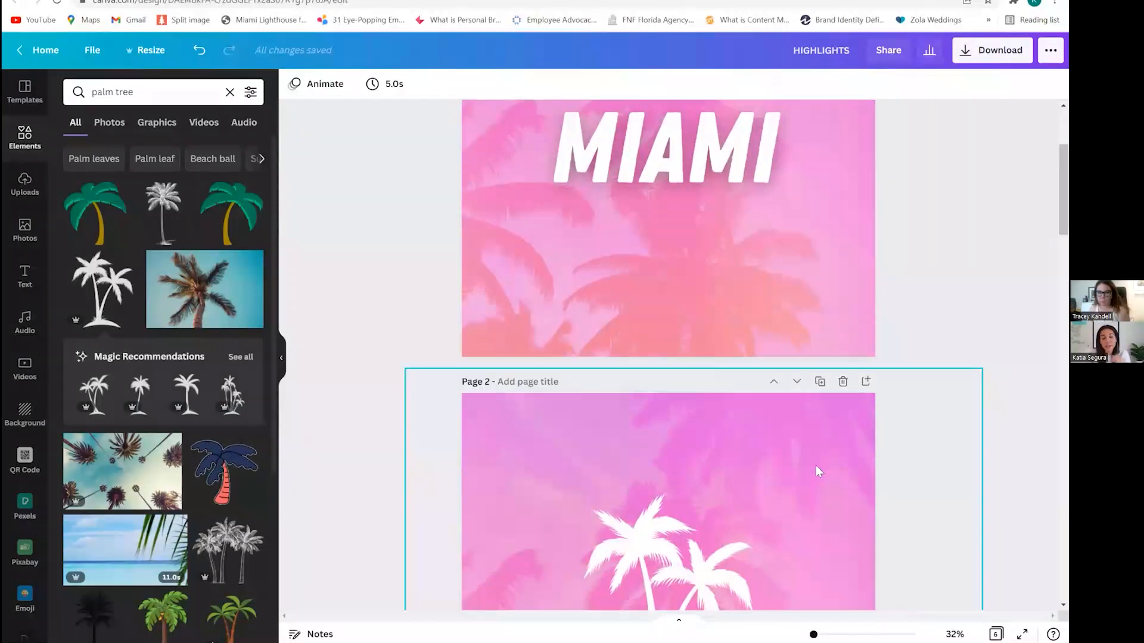
pyautogui.click(819, 383)
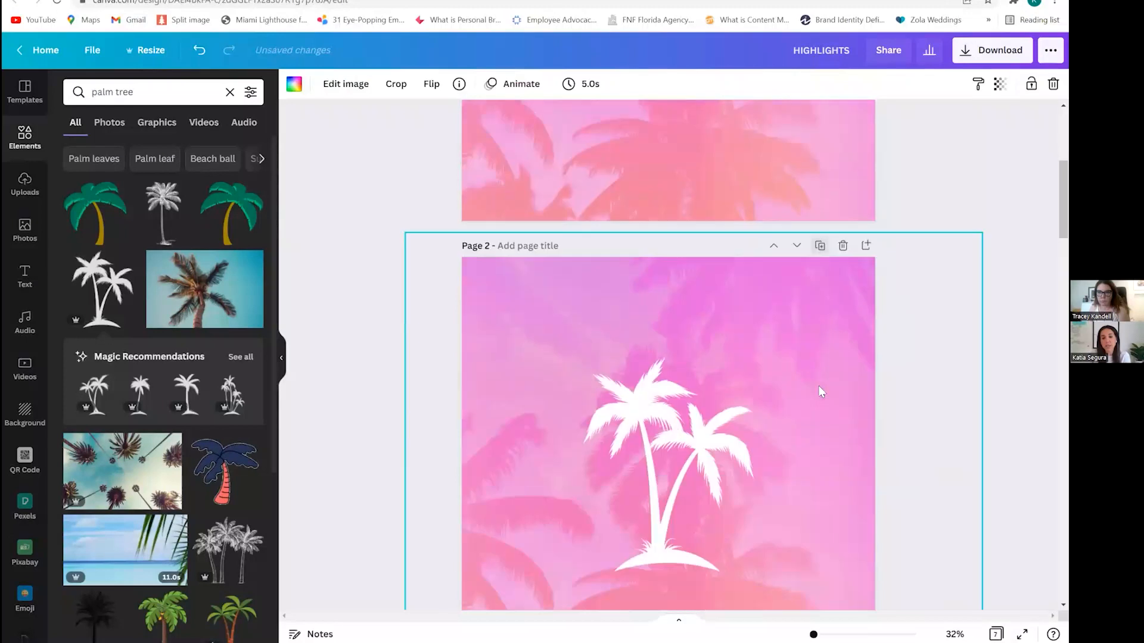
pyautogui.scroll(-3, 674, 420)
pyautogui.moveTo(676, 357); pyautogui.dragTo(679, 340)
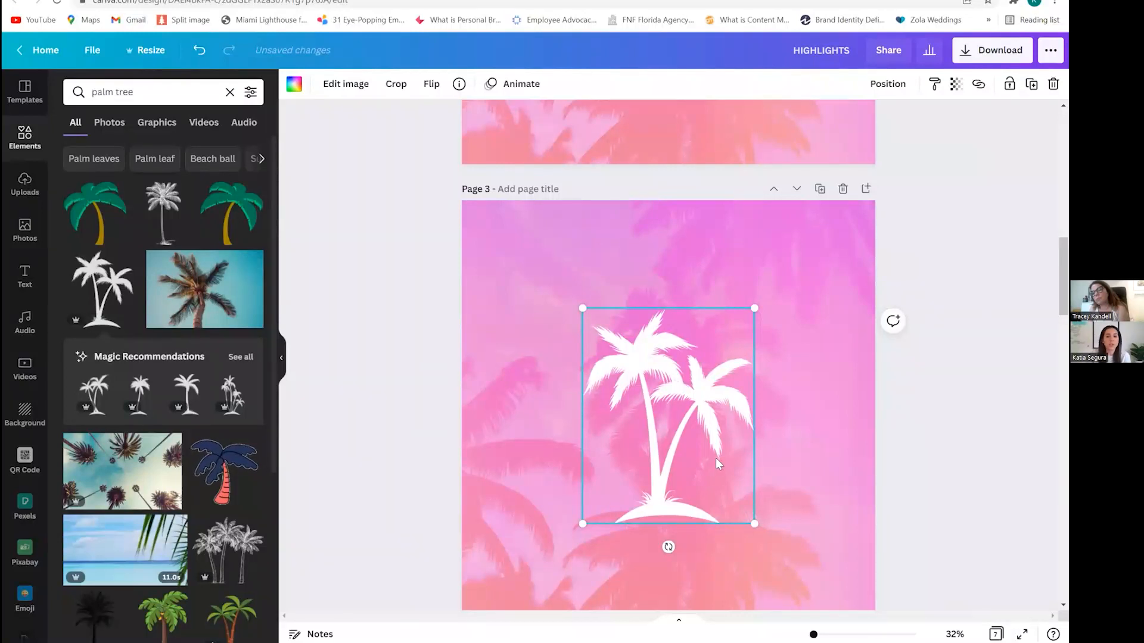
pyautogui.scroll(-3, 636, 263)
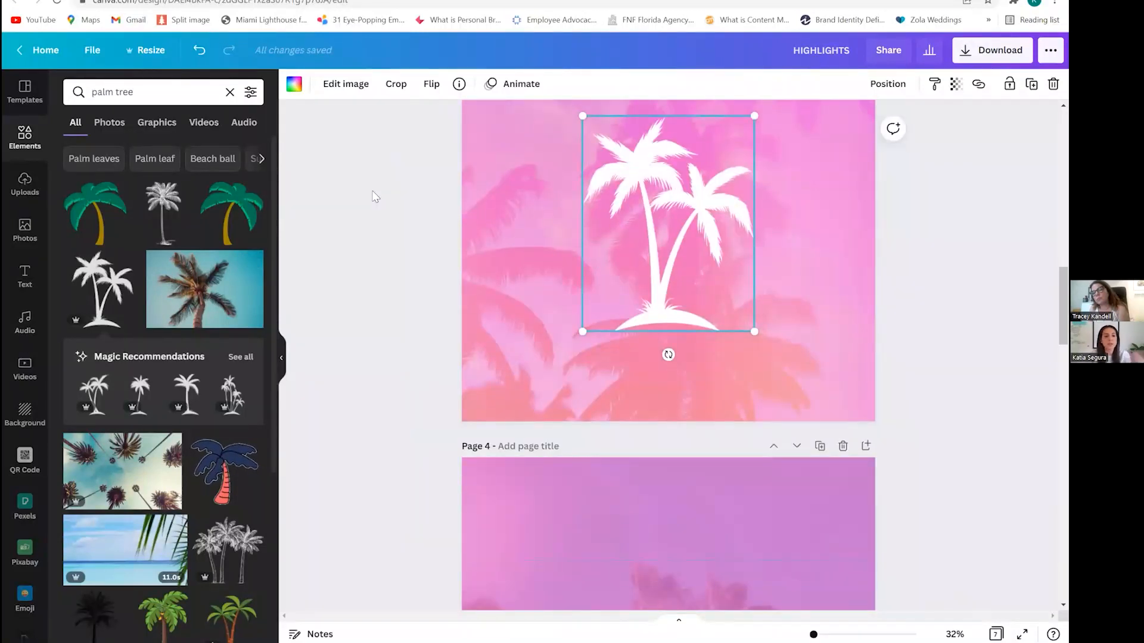
pyautogui.press('Delete')
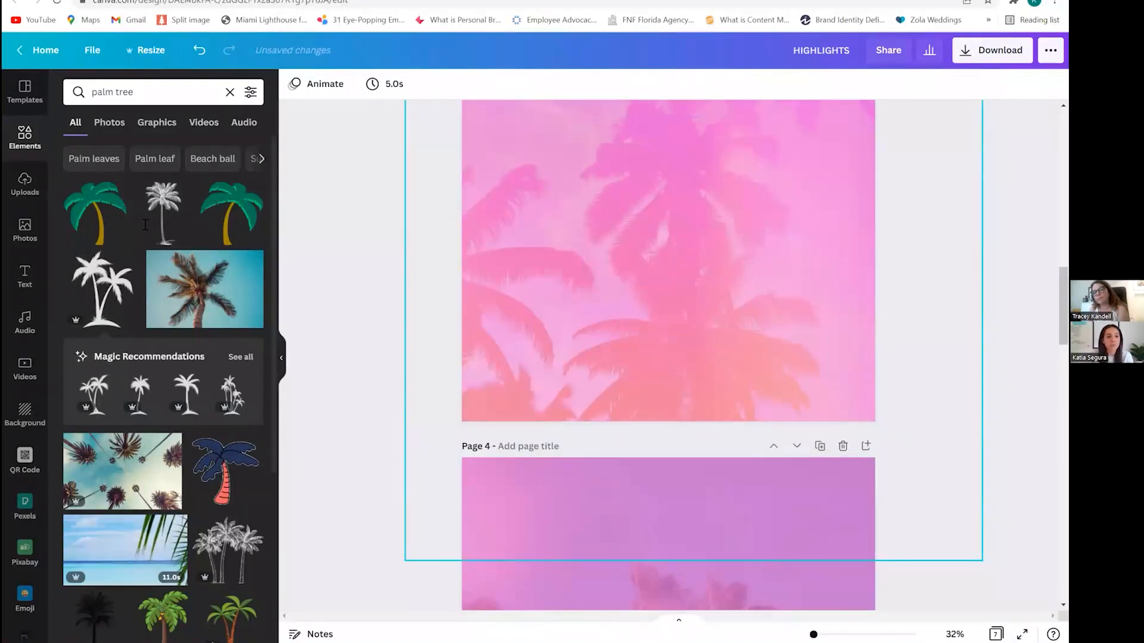
# Search the elements for "coffee shop" and restrict the results to graphics.
pyautogui.tripleClick(159, 97)
pyautogui.write('coffee shop')
pyautogui.press('Return')
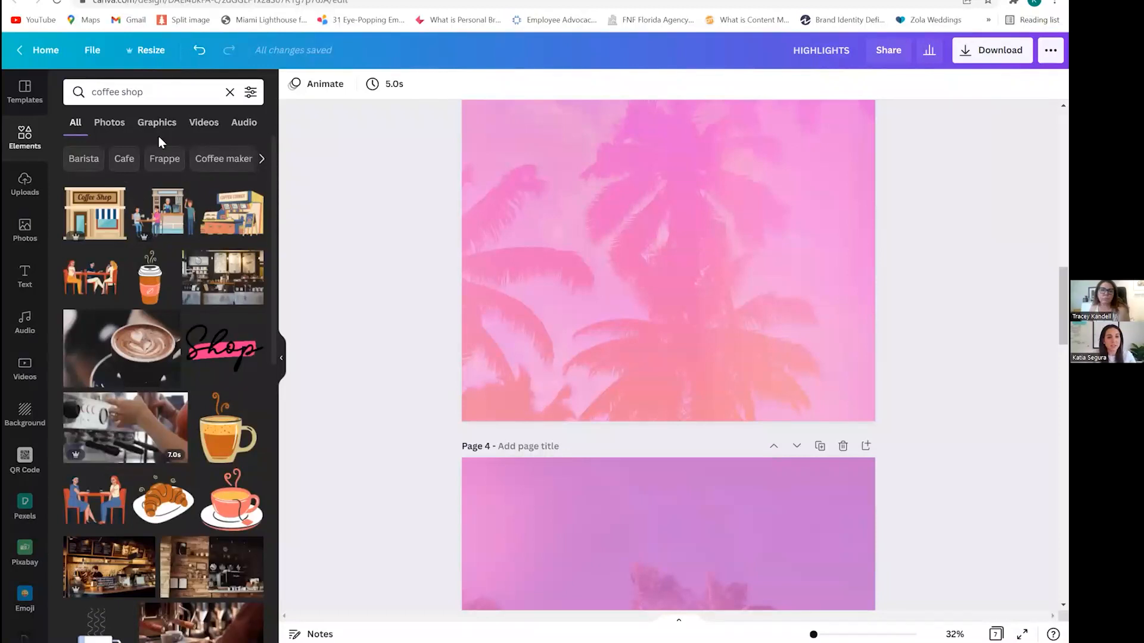
pyautogui.click(157, 124)
pyautogui.scroll(-3, 119, 351)
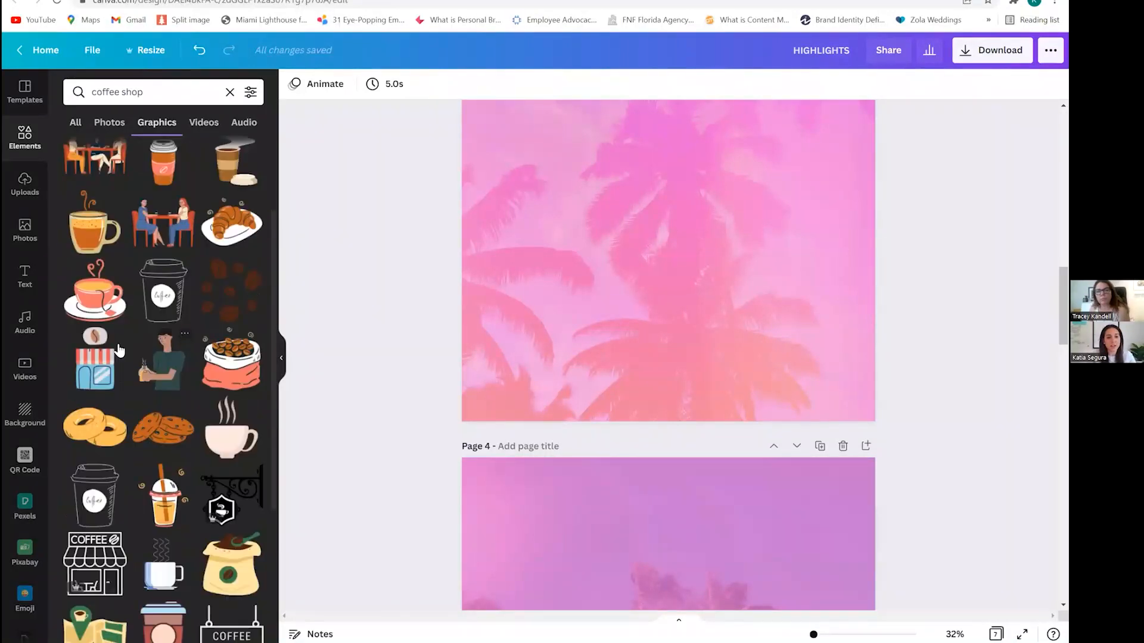
# Add the coffee cup location pin graphic to page 3, slightly enlarged and centered horizontally on the page.
pyautogui.scroll(-5, 143, 340)
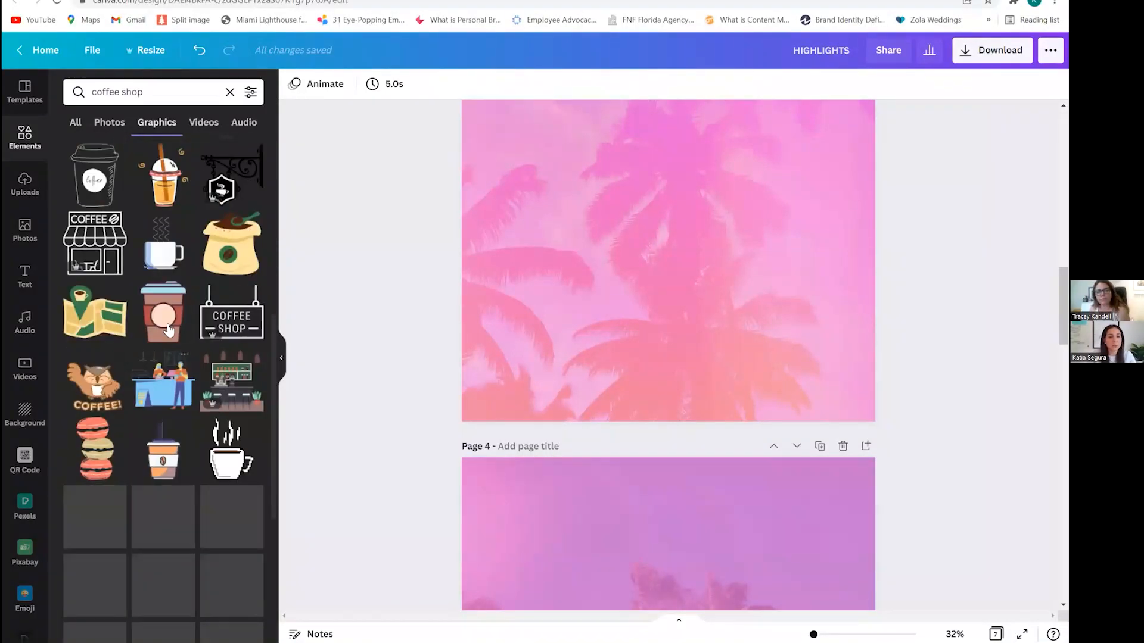
pyautogui.scroll(1, 134, 454)
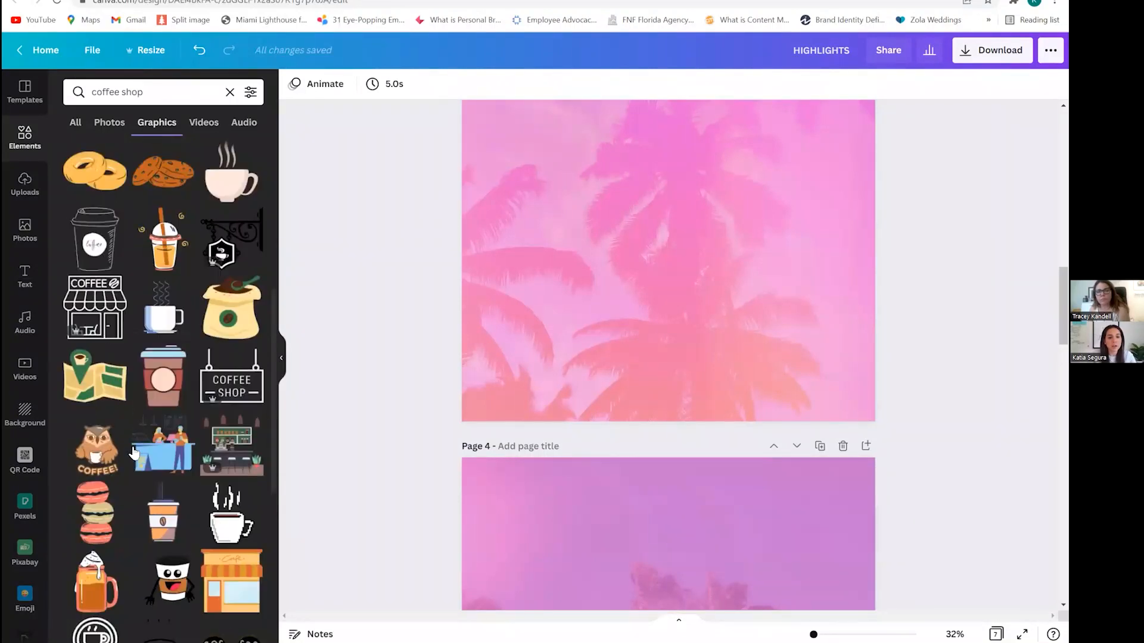
pyautogui.scroll(-4, 134, 454)
pyautogui.moveTo(95, 393); pyautogui.dragTo(695, 232)
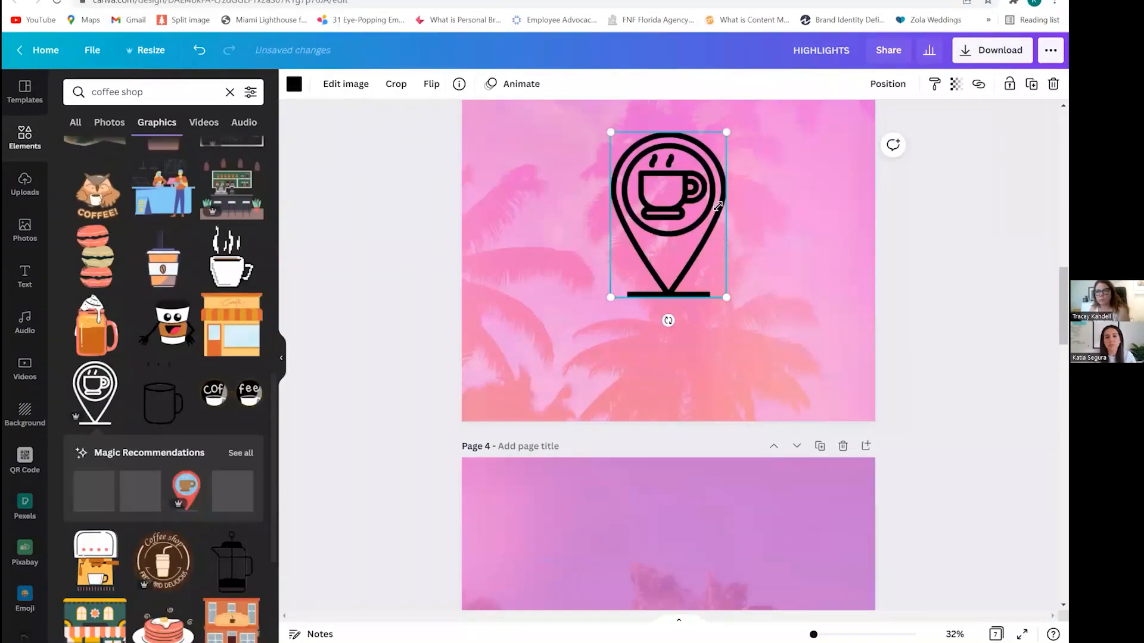
pyautogui.scroll(1, 718, 205)
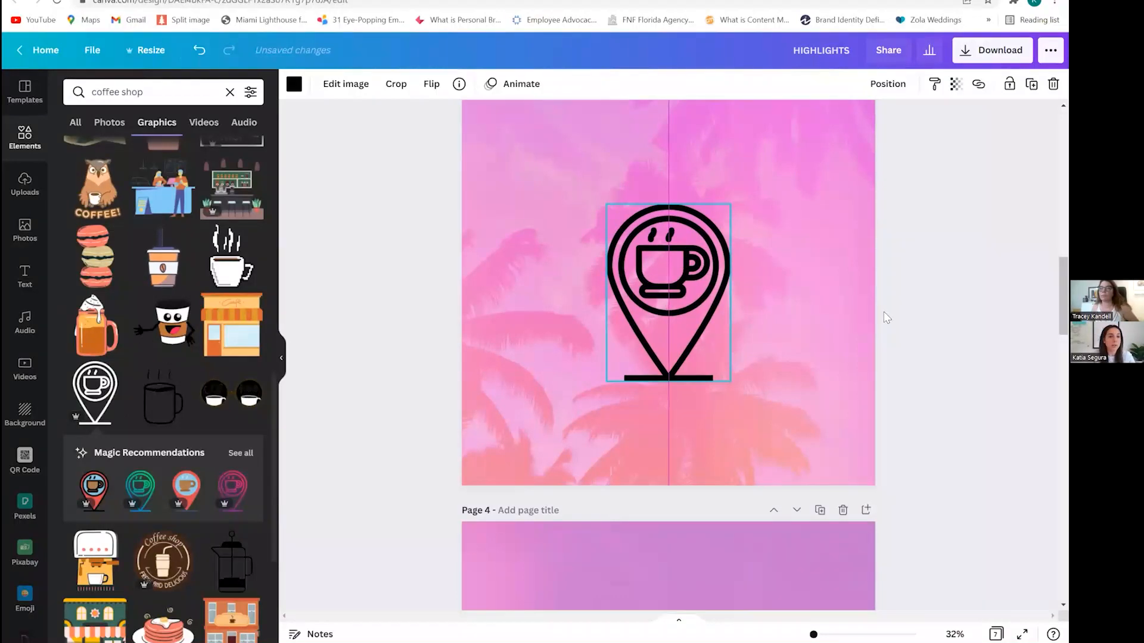
pyautogui.click(929, 369)
# Move the pink overlay on page 5 aside to expose the photo beneath, and return it over the whole LOCAL cover.
pyautogui.scroll(-10, 929, 369)
pyautogui.scroll(-3, 935, 369)
pyautogui.moveTo(507, 222); pyautogui.dragTo(714, 221)
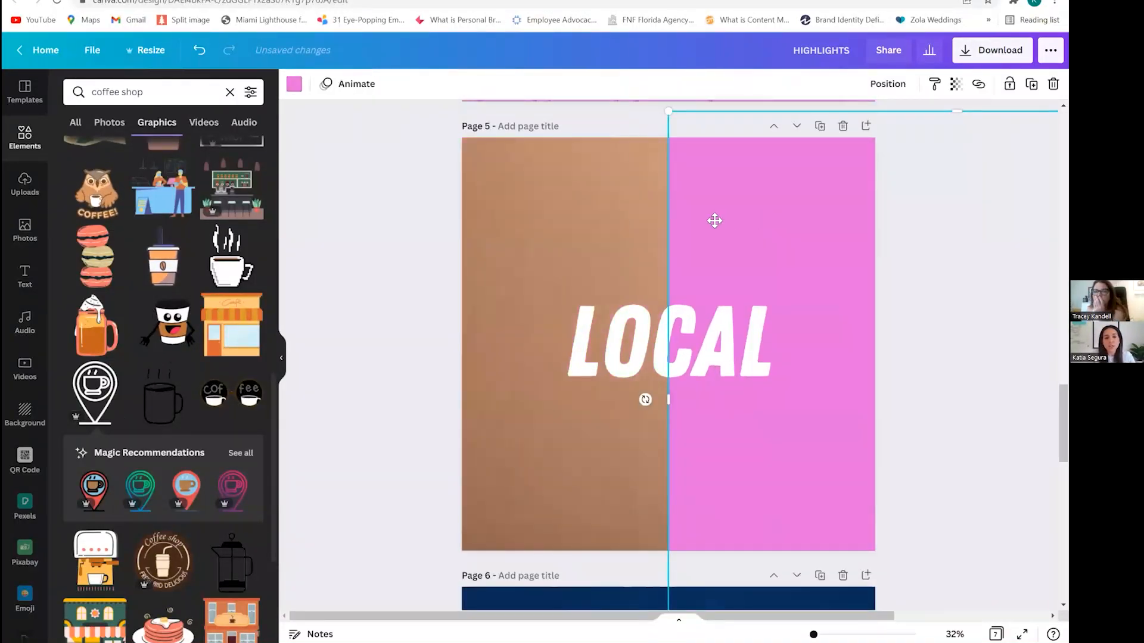
pyautogui.moveTo(960, 341); pyautogui.dragTo(776, 342)
pyautogui.press('Escape')
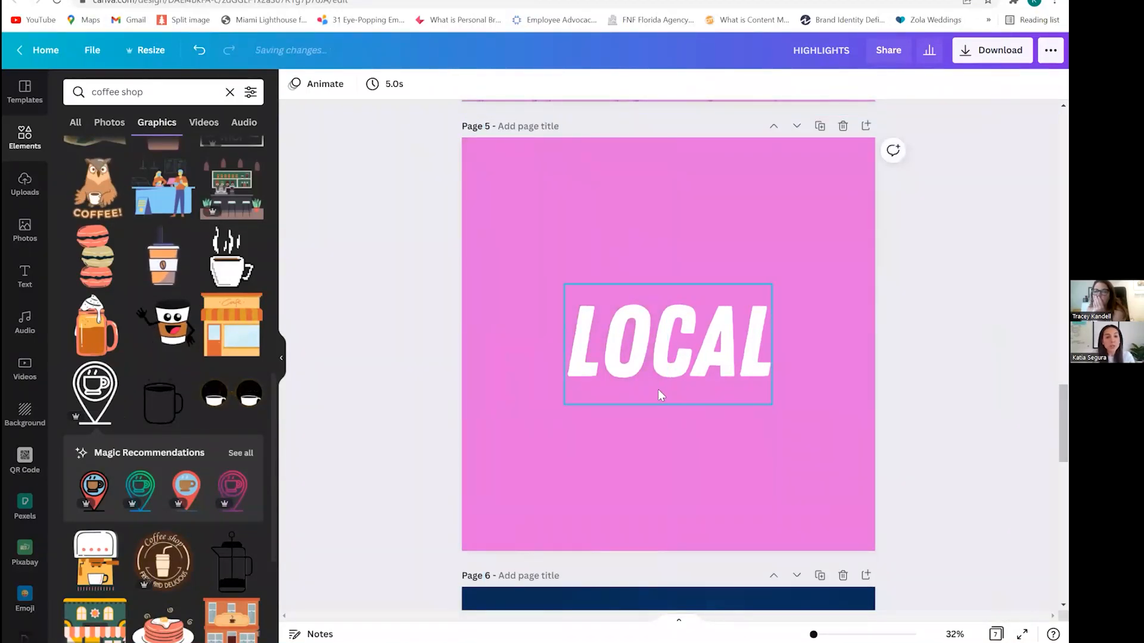
# Shift the navy overlay on page 6 off the background photo, and return it to cover the page behind the microphone.
pyautogui.scroll(-5, 657, 388)
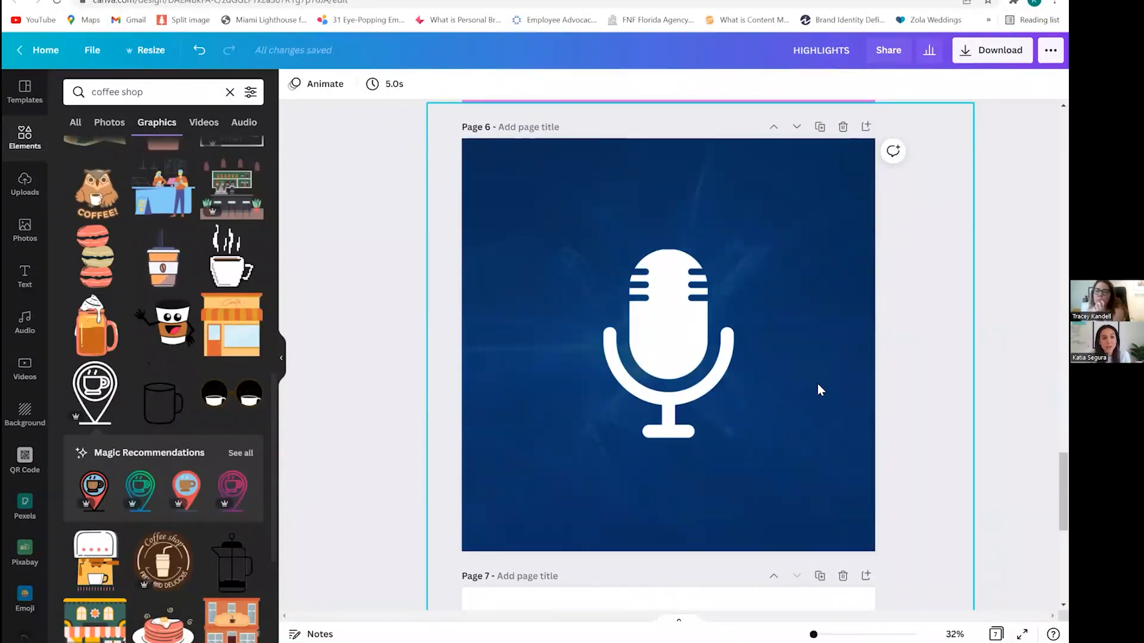
pyautogui.click(740, 199)
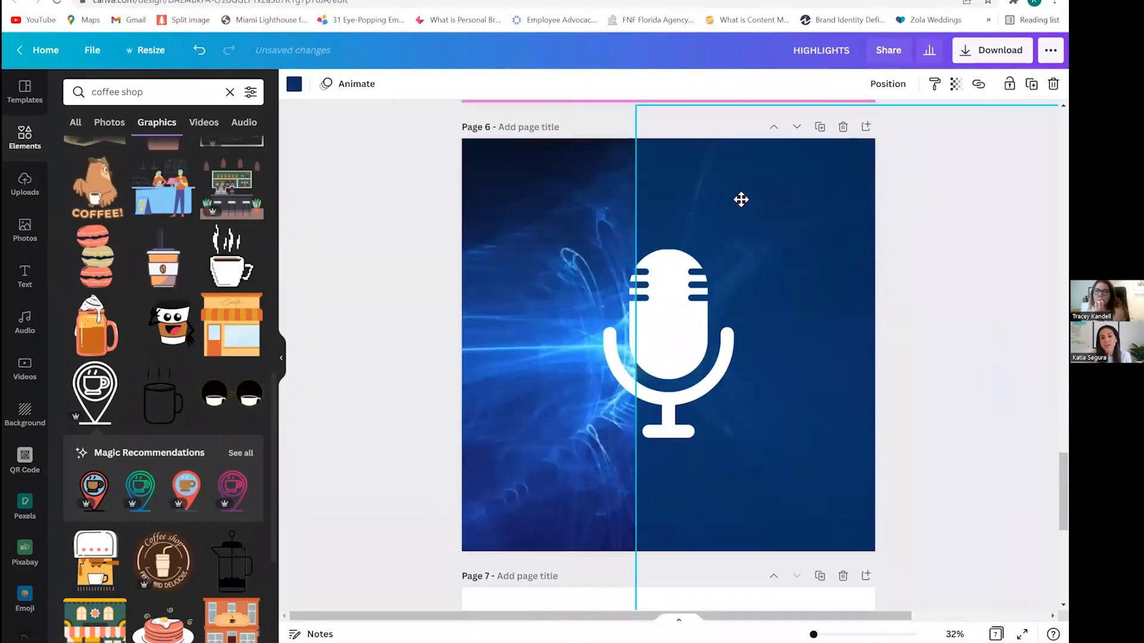
pyautogui.moveTo(741, 199); pyautogui.dragTo(534, 194)
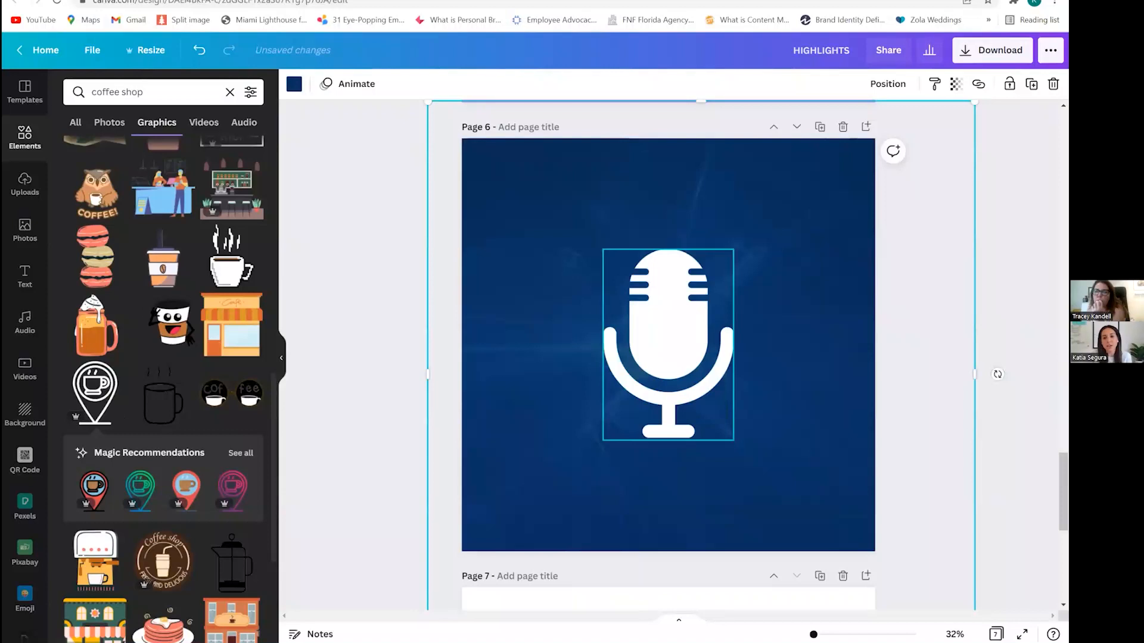
pyautogui.press('Escape')
pyautogui.moveTo(544, 206)
pyautogui.mouseDown()
pyautogui.moveTo(980, 205)
pyautogui.moveTo(603, 215)
pyautogui.mouseUp()
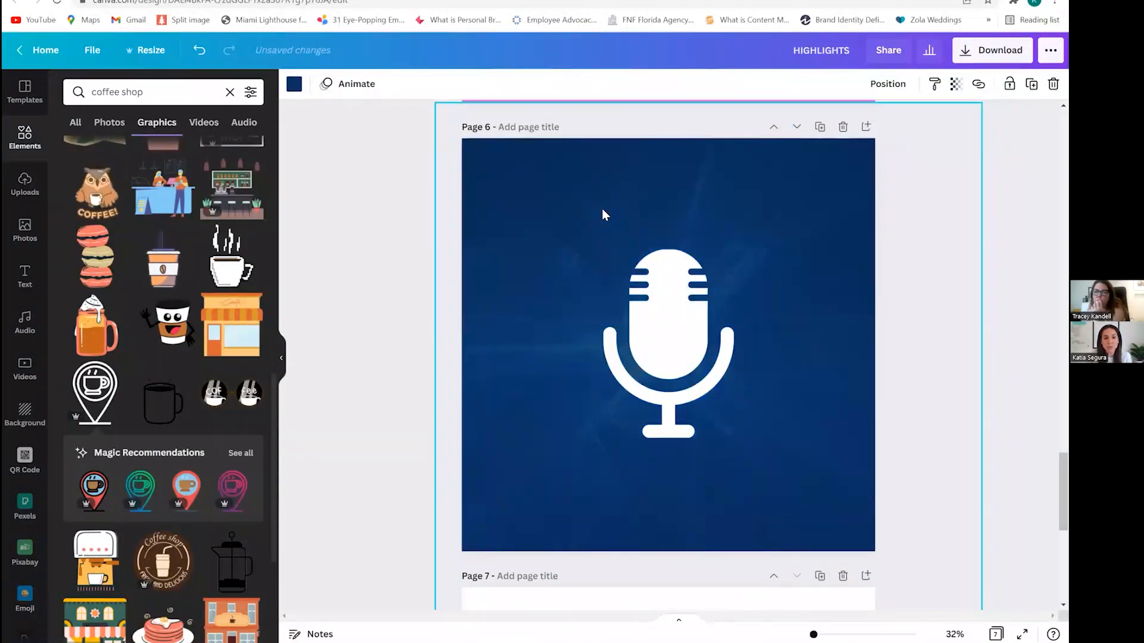
pyautogui.click(701, 348)
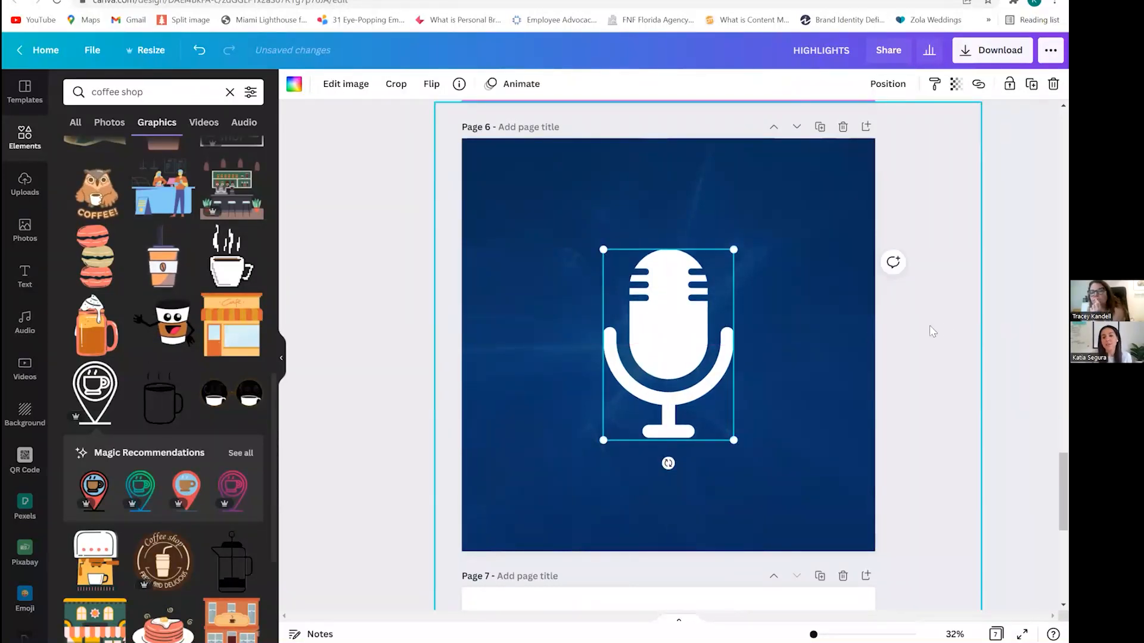
pyautogui.click(945, 324)
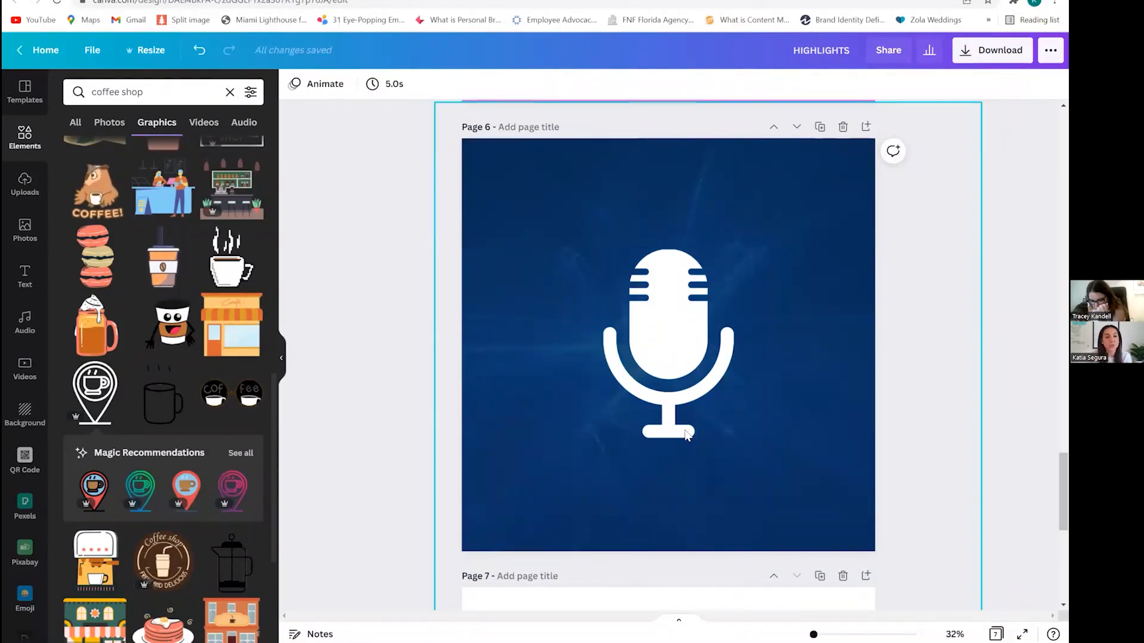
# Shift the microphone icon on page 7 and realign it to the center of the navy circle.
pyautogui.scroll(-7, 686, 434)
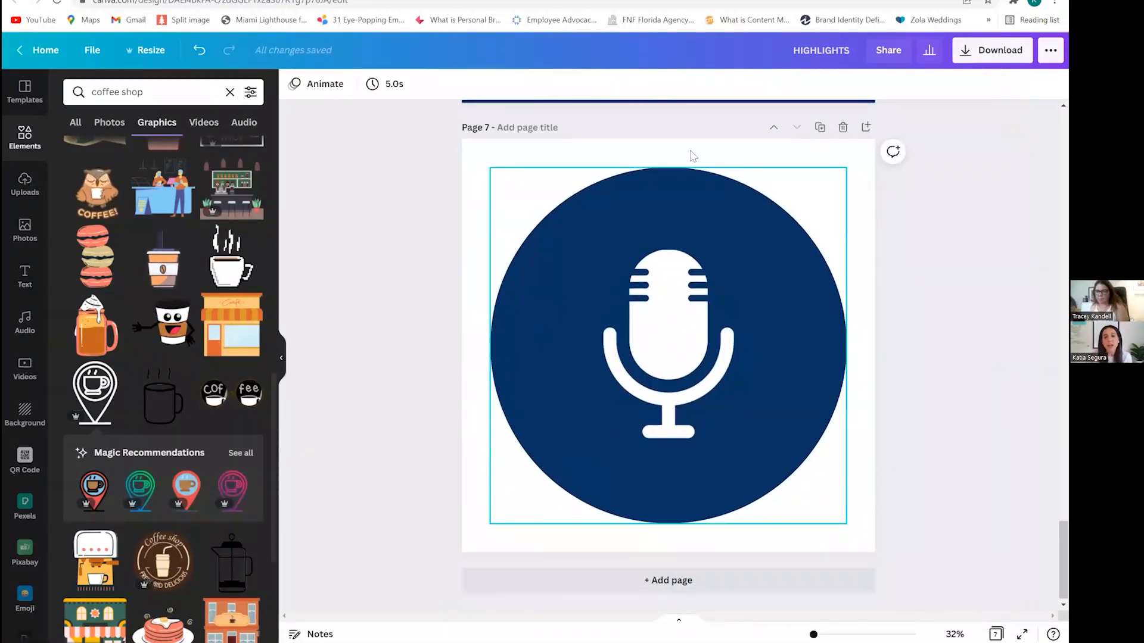
pyautogui.click(846, 173)
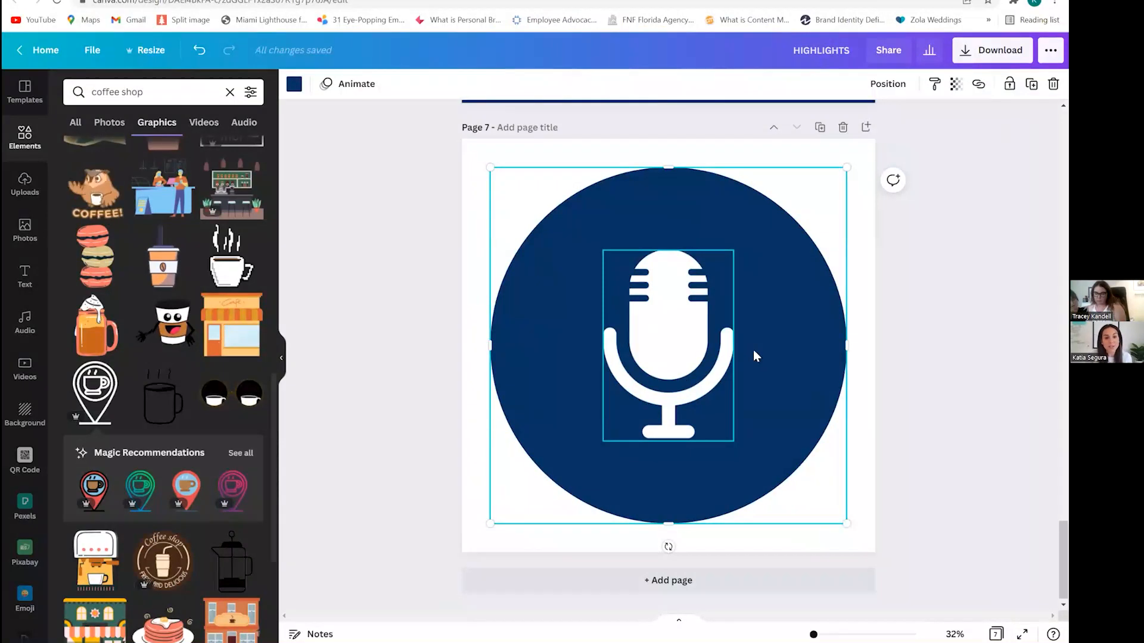
pyautogui.press('Escape')
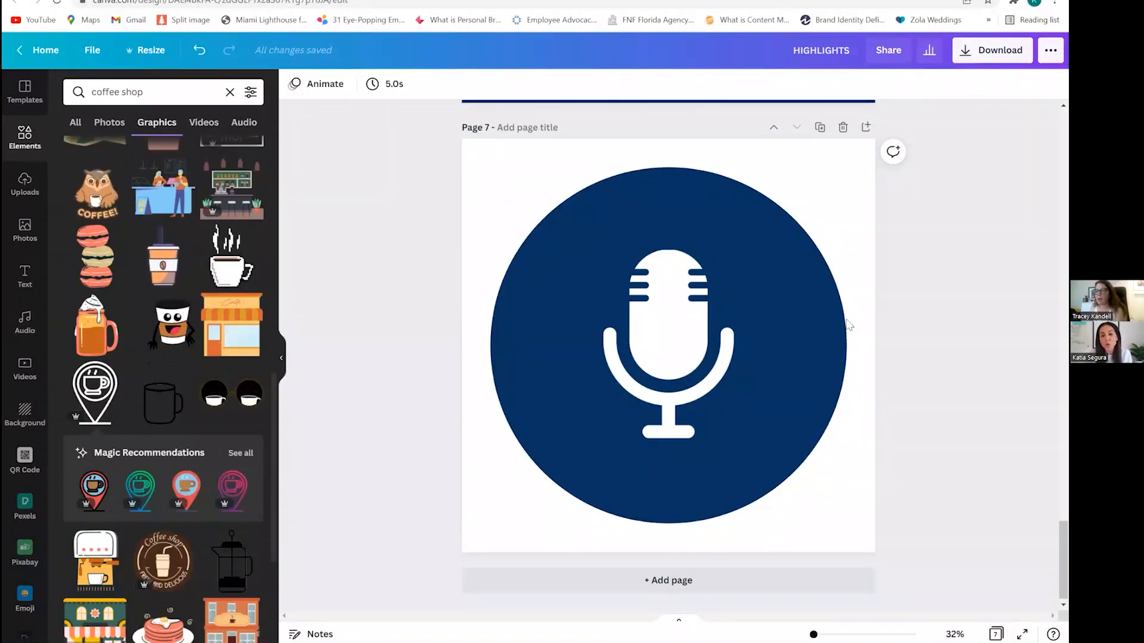
pyautogui.moveTo(709, 294); pyautogui.dragTo(681, 332)
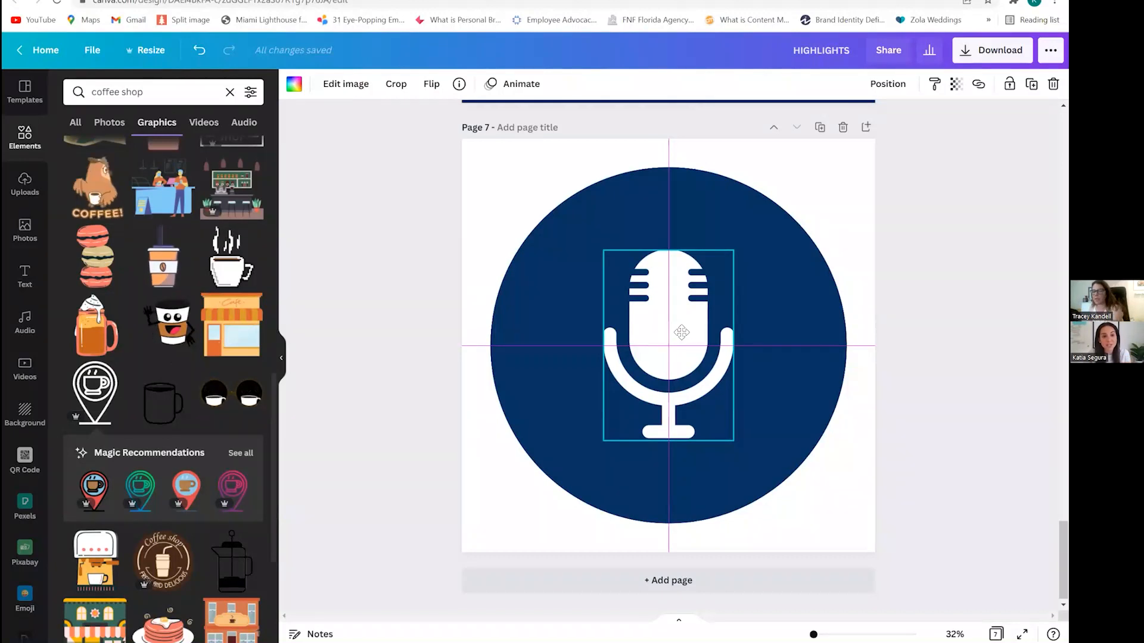
pyautogui.moveTo(682, 332)
pyautogui.mouseDown()
pyautogui.moveTo(725, 325)
pyautogui.moveTo(708, 353)
pyautogui.moveTo(697, 335)
pyautogui.moveTo(627, 337)
pyautogui.moveTo(683, 331)
pyautogui.mouseUp()
pyautogui.click(875, 401)
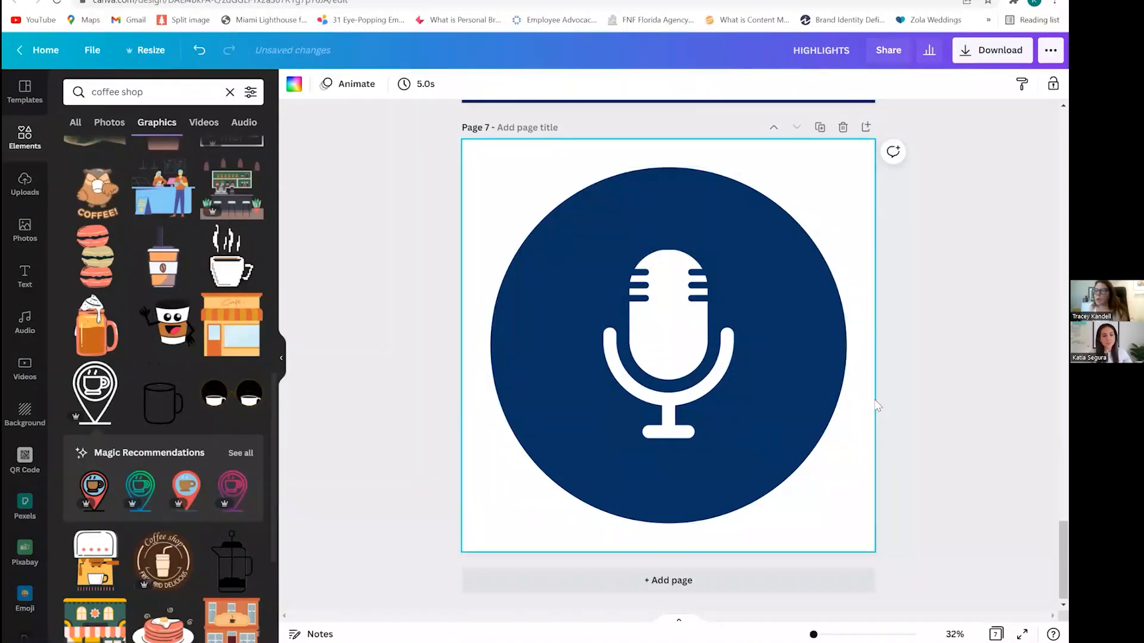